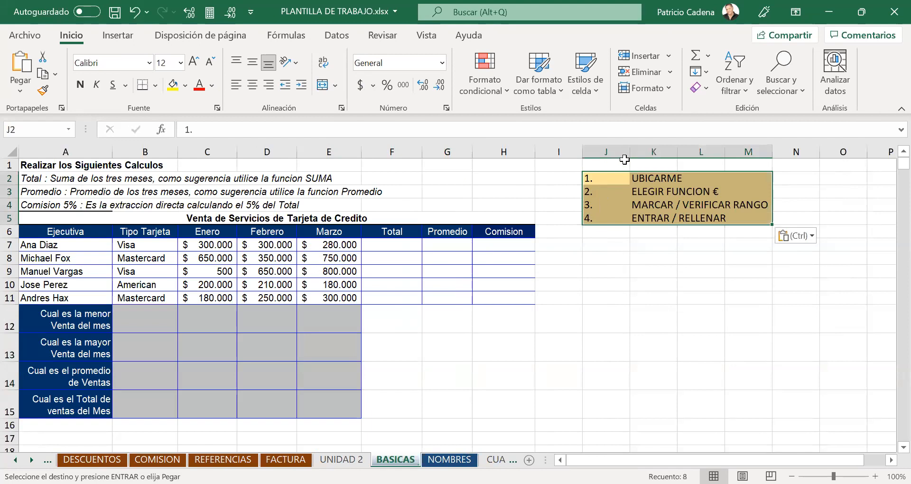
- Auto-fit the width of column J, which holds the numbers of the four-step note list
{"action": "double_click", "coordinate": [630, 153]}
{"action": "left_click", "coordinate": [624, 207]}
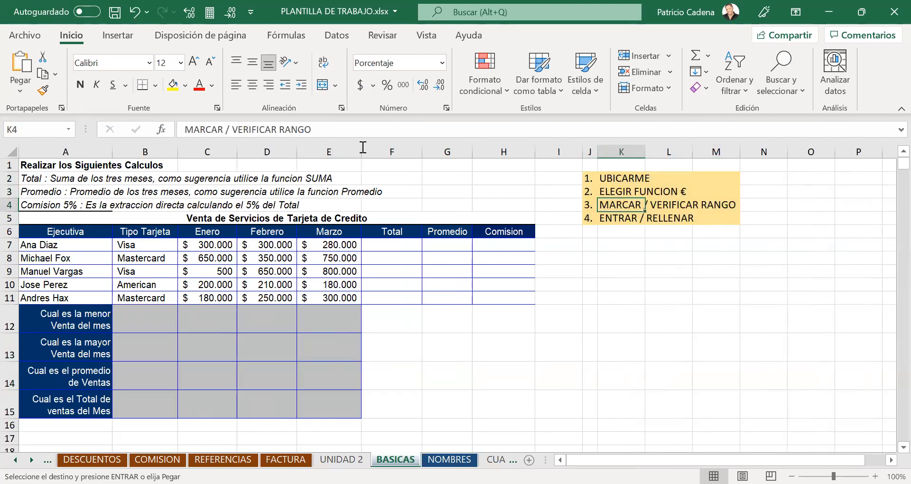
{"action": "key", "text": "alt+Tab"}
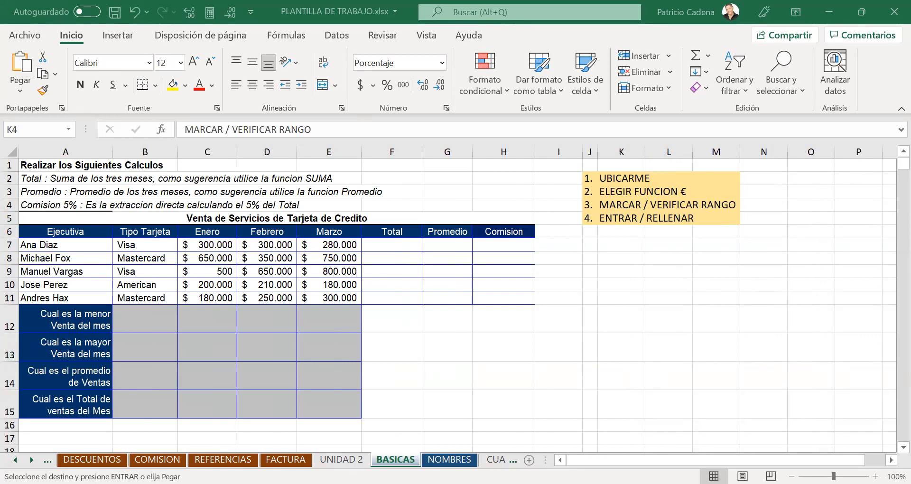
{"action": "left_click", "coordinate": [325, 259]}
{"action": "left_click", "coordinate": [490, 80]}
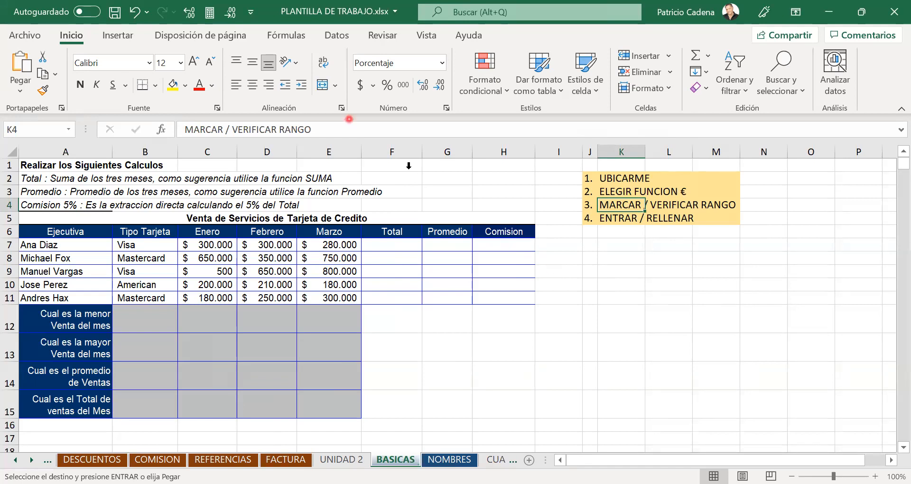
- Examine the function library's categories Lógicas, Texto, Fecha y hora, and Matemáticas y trigonométricas, and the places where Autosuma is offered
{"action": "left_click", "coordinate": [285, 34]}
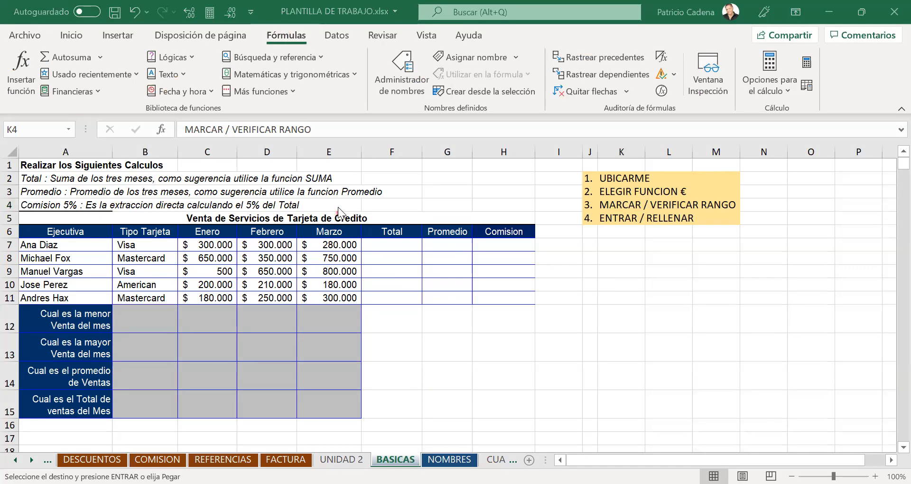
{"action": "left_click", "coordinate": [302, 38]}
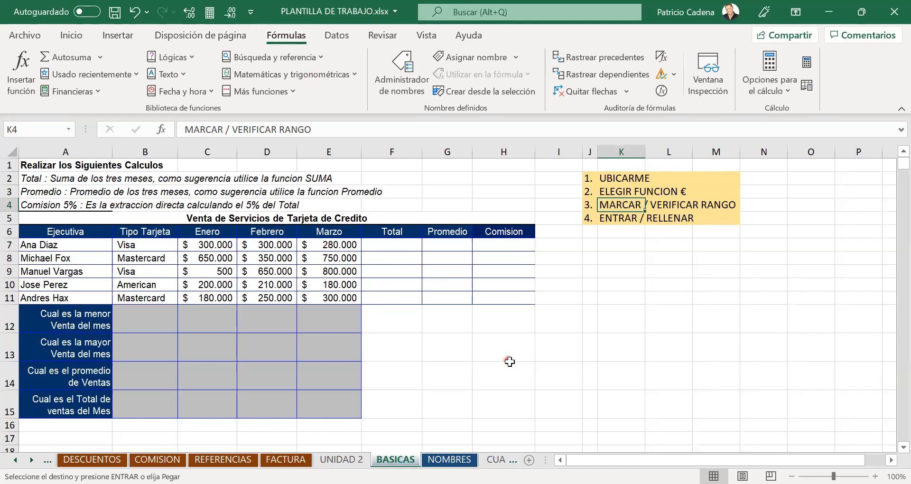
{"action": "left_click", "coordinate": [289, 35]}
{"action": "left_click", "coordinate": [139, 78]}
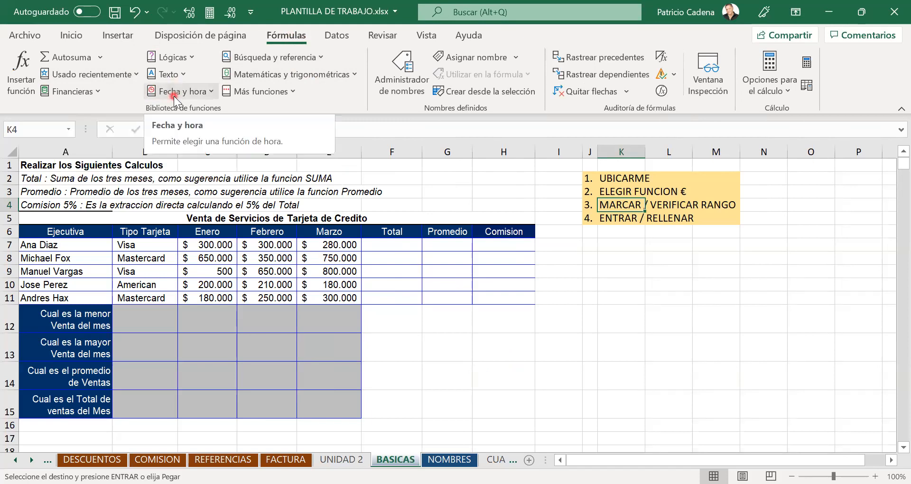
{"action": "left_click", "coordinate": [186, 61]}
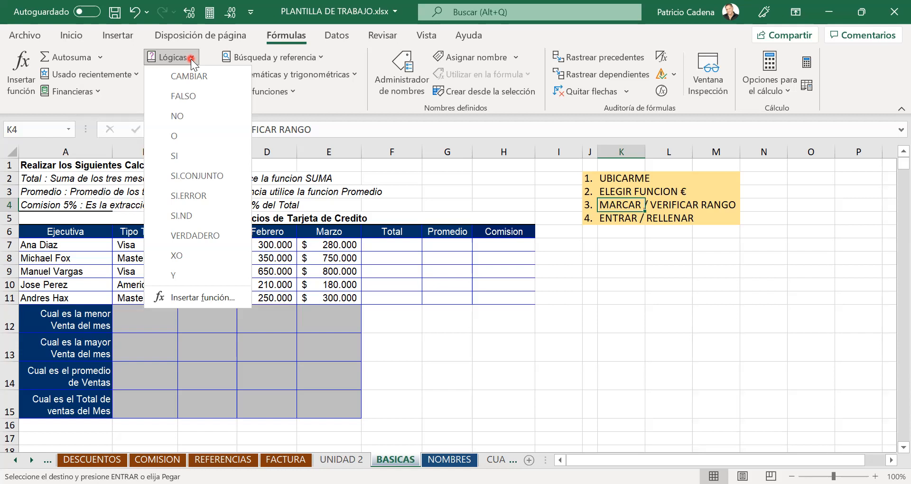
{"action": "left_click", "coordinate": [217, 52]}
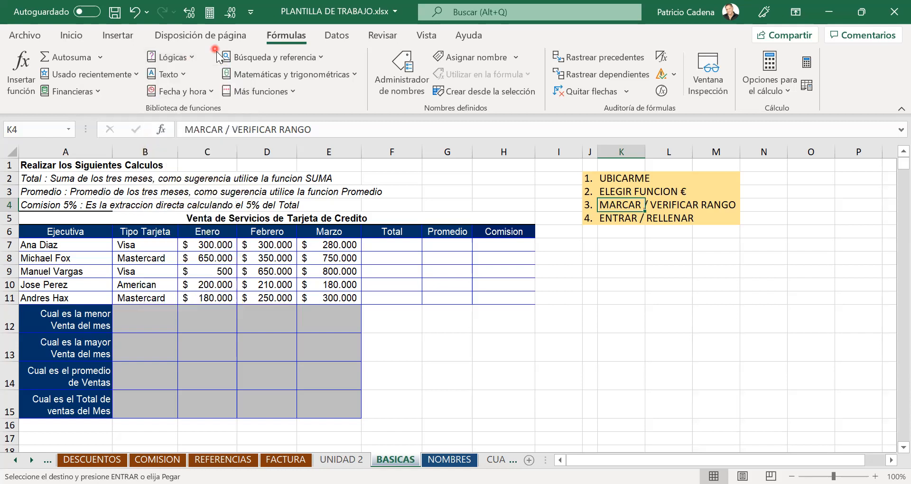
{"action": "left_click", "coordinate": [185, 75]}
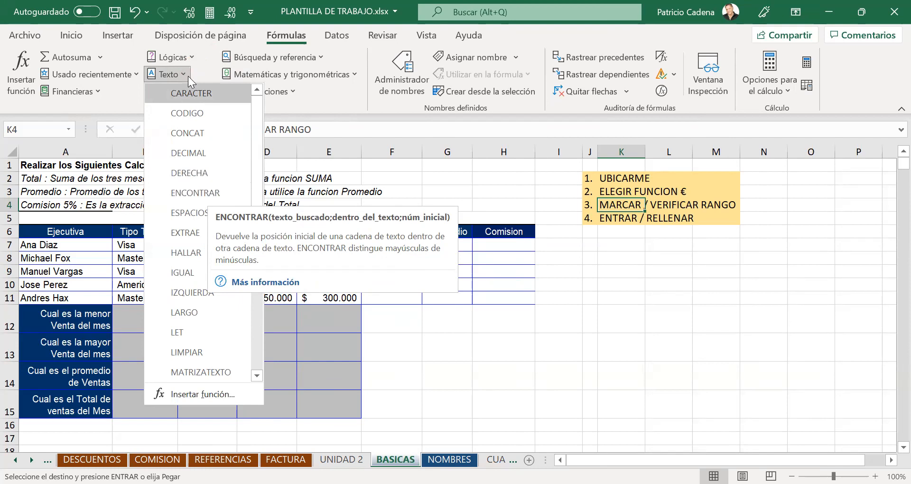
{"action": "key", "text": "Escape"}
{"action": "left_click", "coordinate": [202, 94]}
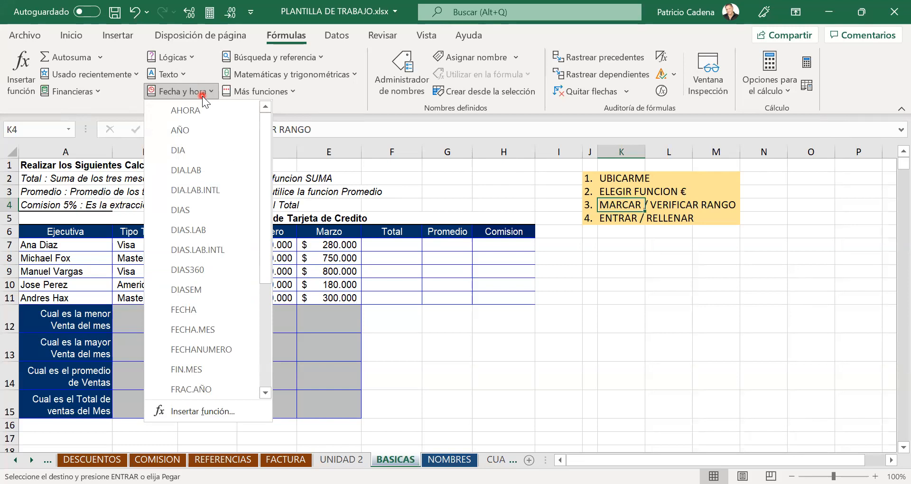
{"action": "left_click", "coordinate": [321, 72]}
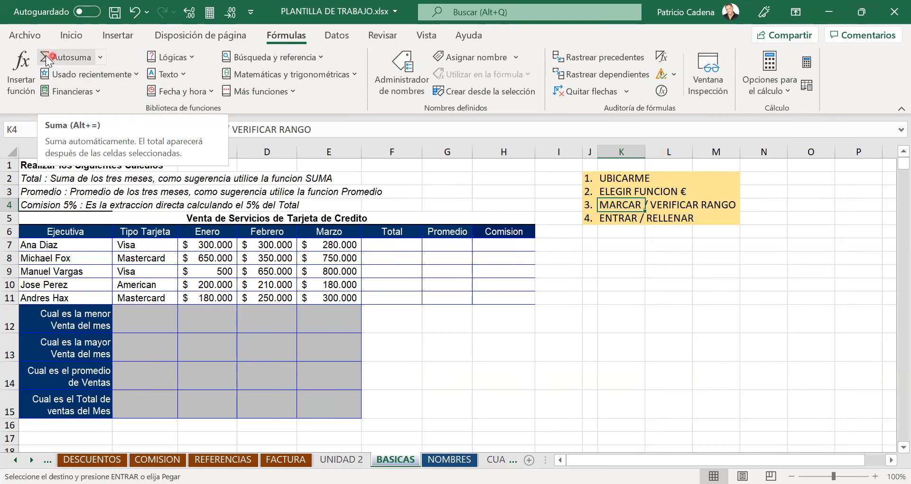
{"action": "left_click", "coordinate": [75, 37]}
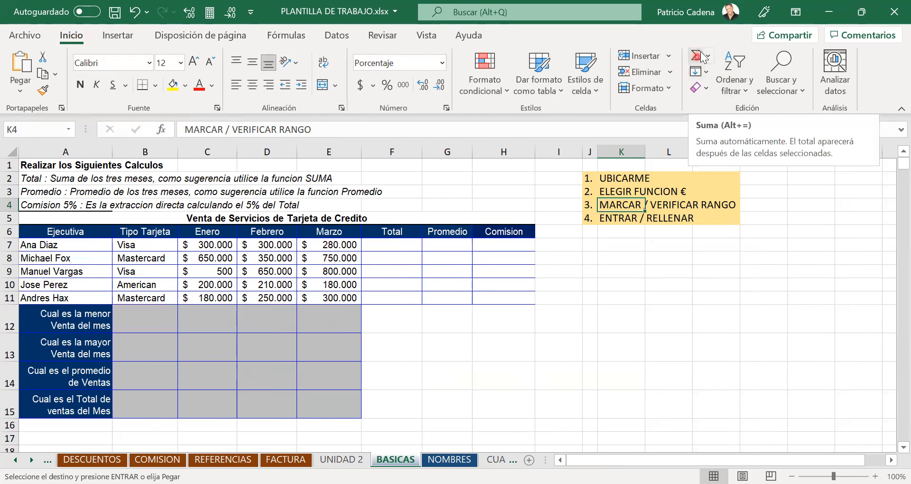
{"action": "left_click", "coordinate": [292, 37]}
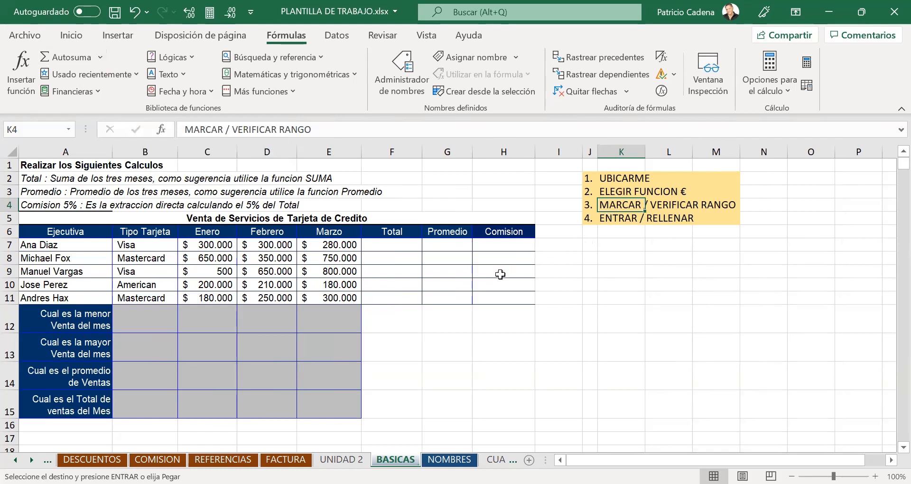
- Set the font of the empty Total, Promedio and Comision cells F7:H11 to Univers
{"action": "left_click", "coordinate": [395, 246]}
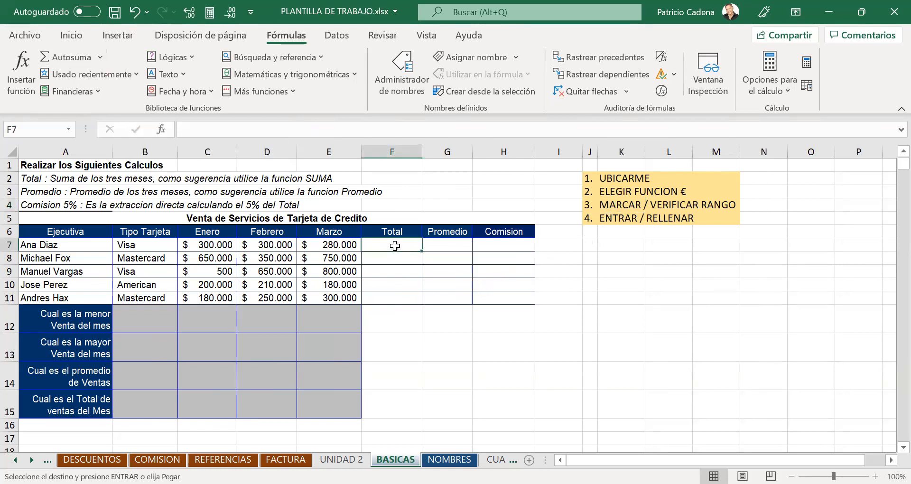
{"action": "left_click_drag", "start_coordinate": [395, 246], "coordinate": [504, 298]}
{"action": "left_click", "coordinate": [71, 35]}
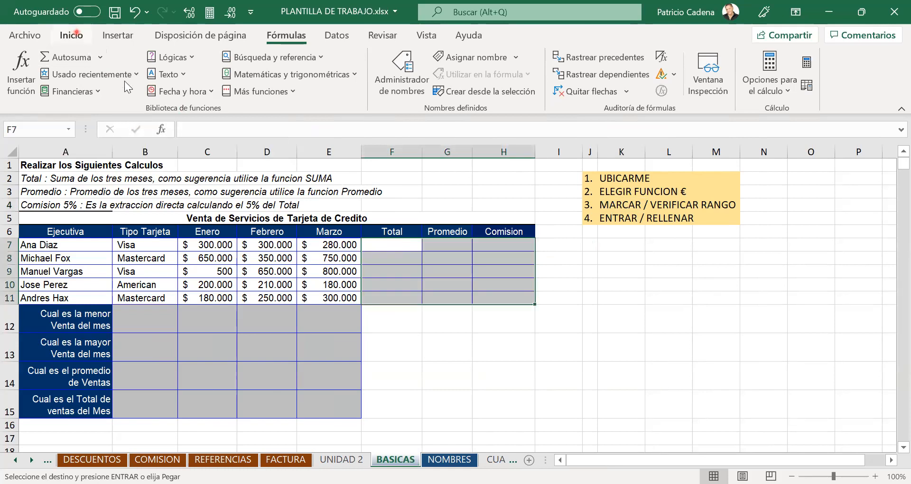
{"action": "left_click", "coordinate": [125, 63]}
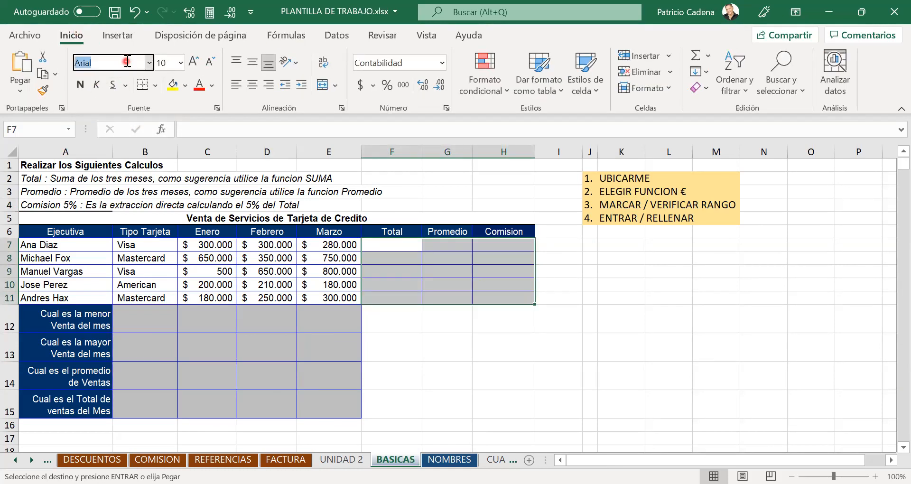
{"action": "type", "text": "Univers"}
{"action": "key", "text": "Return"}
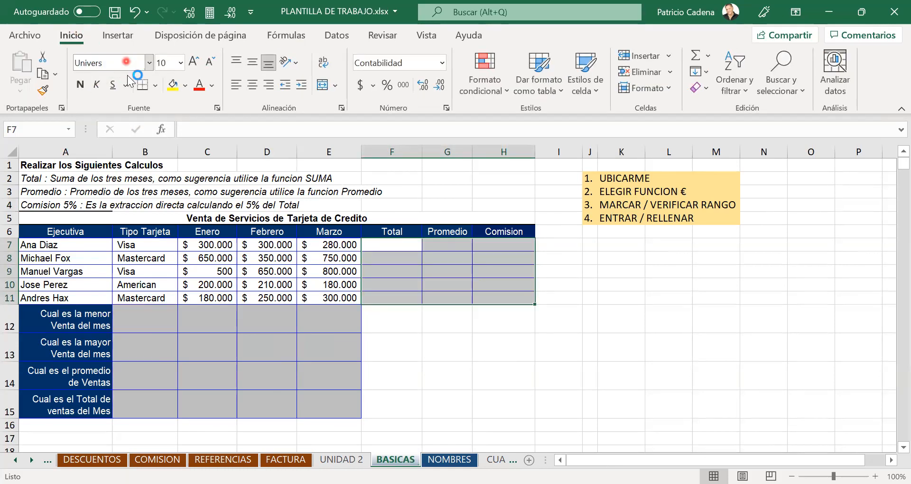
- Make the cells F7:H11 bold and enlarge their font size to 16
{"action": "left_click", "coordinate": [79, 88]}
{"action": "left_click", "coordinate": [198, 65]}
{"action": "left_click", "coordinate": [198, 65]}
{"action": "left_click", "coordinate": [199, 66]}
{"action": "left_click", "coordinate": [199, 66]}
{"action": "left_click", "coordinate": [394, 270]}
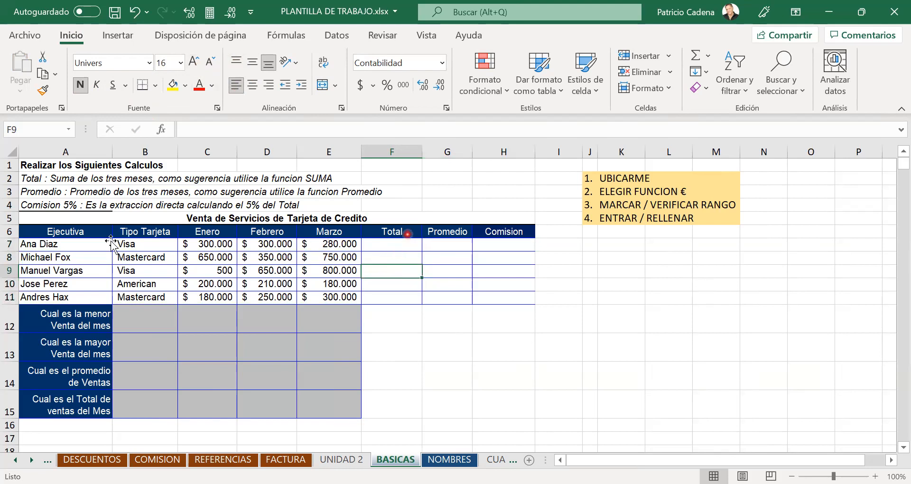
- Set the height of rows 7 to 11 to 20
{"action": "left_click", "coordinate": [11, 246]}
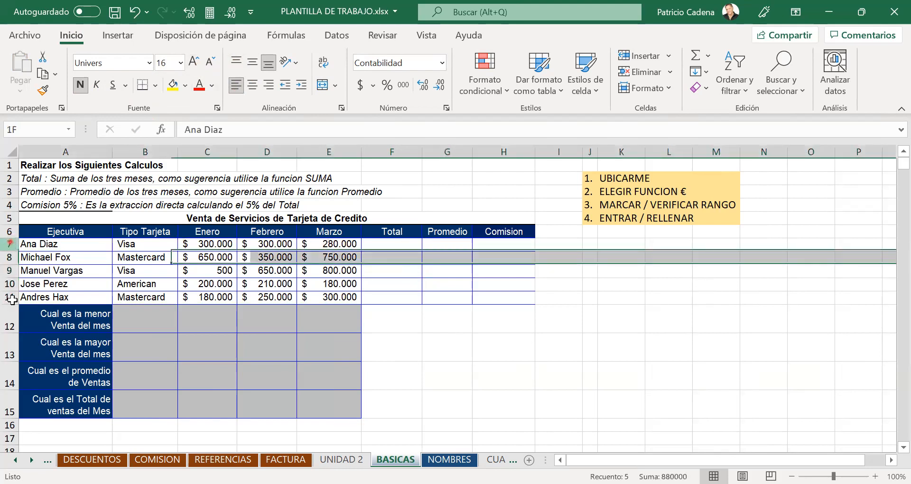
{"action": "left_click", "coordinate": [156, 252]}
{"action": "type", "text": "20"}
{"action": "key", "text": "Return"}
{"action": "left_click", "coordinate": [397, 322]}
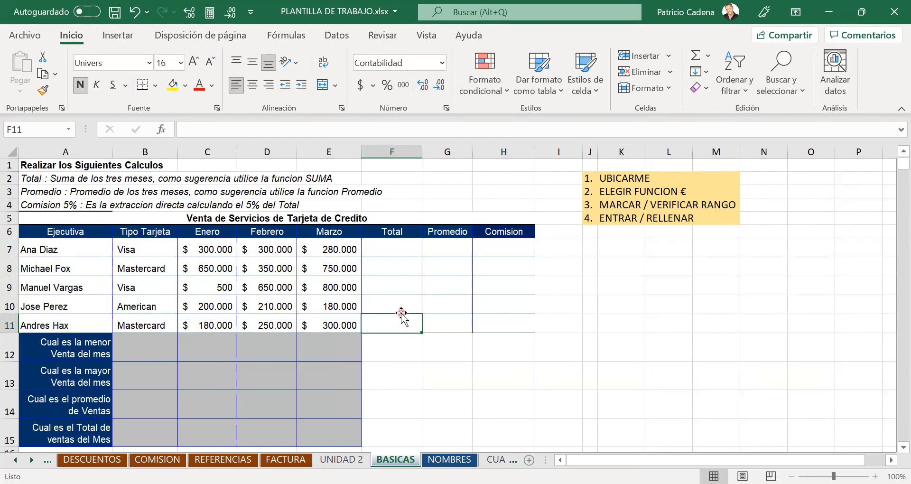
- Select the first Total cell, F7, and examine the functions offered by Autosuma
{"action": "left_click", "coordinate": [386, 247]}
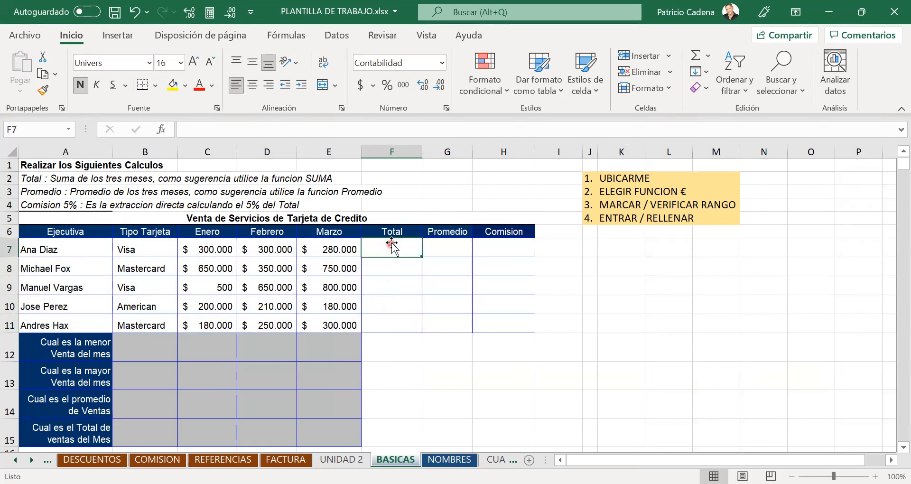
{"action": "left_click", "coordinate": [708, 56]}
{"action": "left_click", "coordinate": [294, 37]}
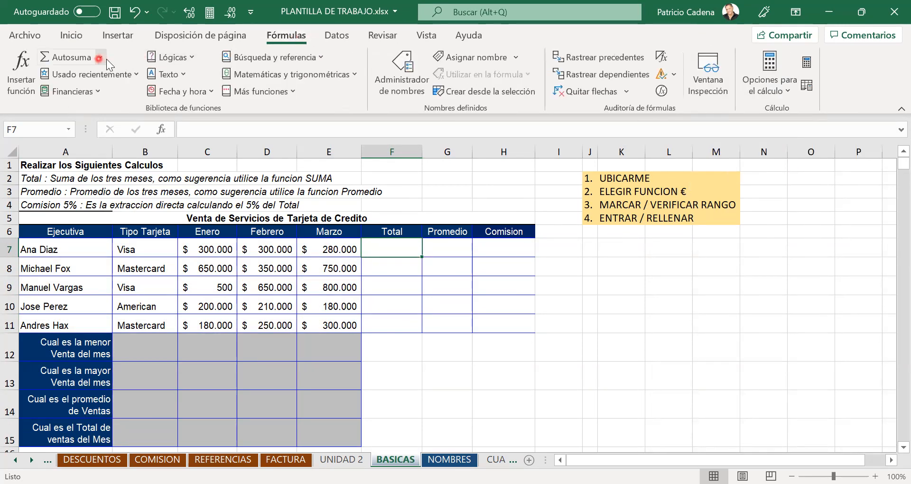
{"action": "left_click", "coordinate": [106, 59]}
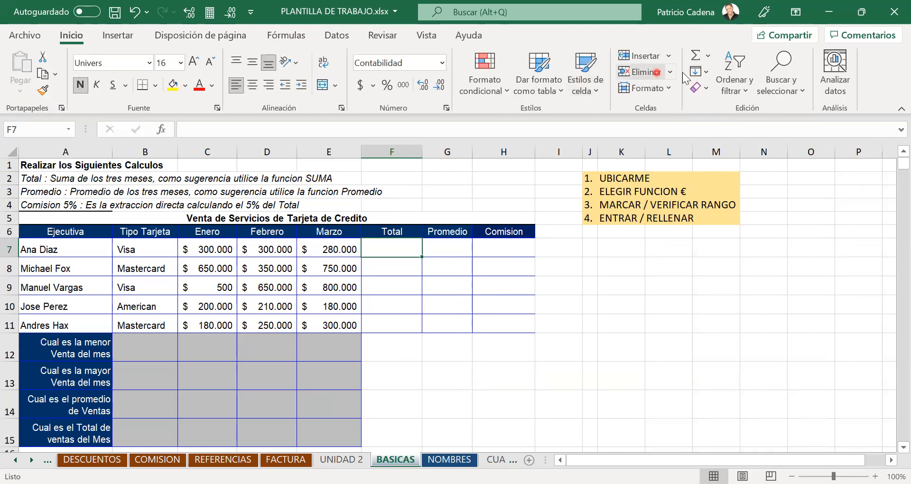
{"action": "left_click", "coordinate": [707, 57]}
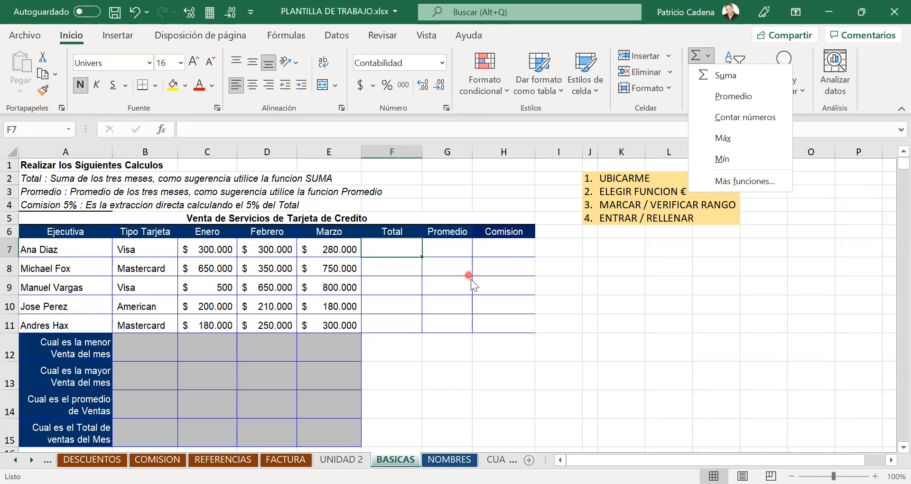
{"action": "left_click", "coordinate": [593, 212]}
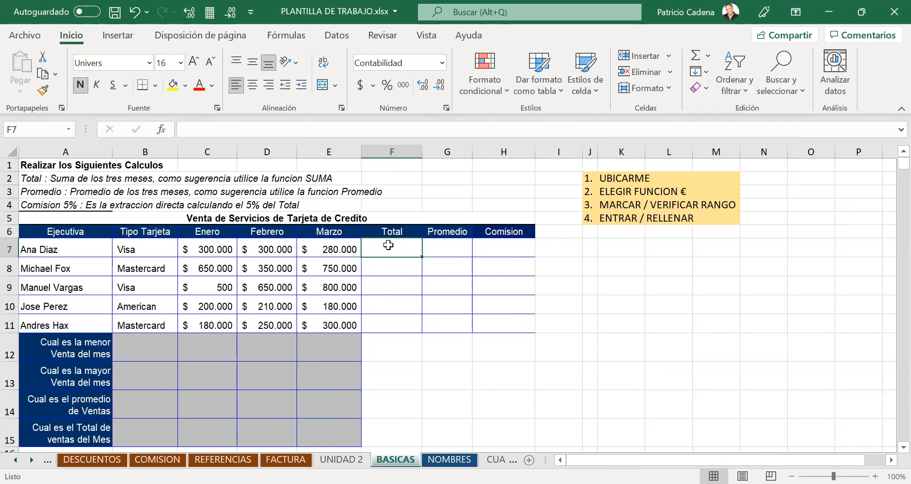
- Sum the three months C7:E7 in F7 with the SUMA function and auto-fit the width of column F
{"action": "left_click", "coordinate": [708, 57]}
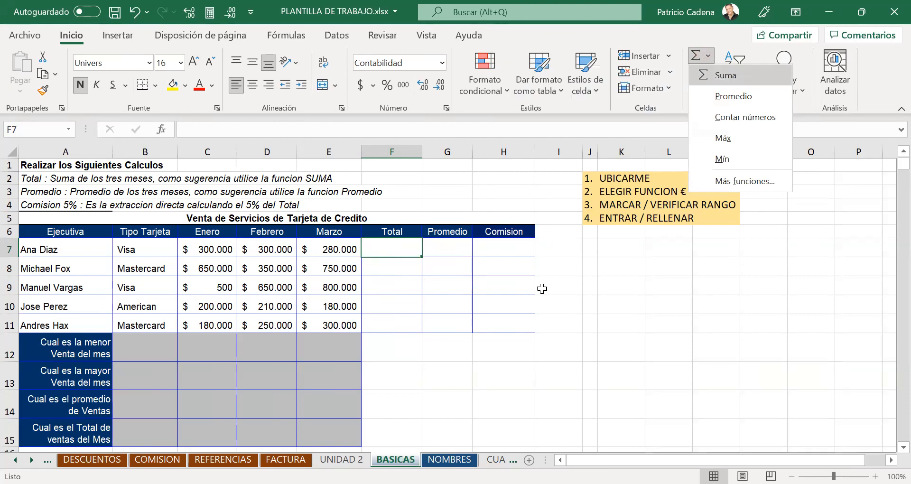
{"action": "key", "text": "Return"}
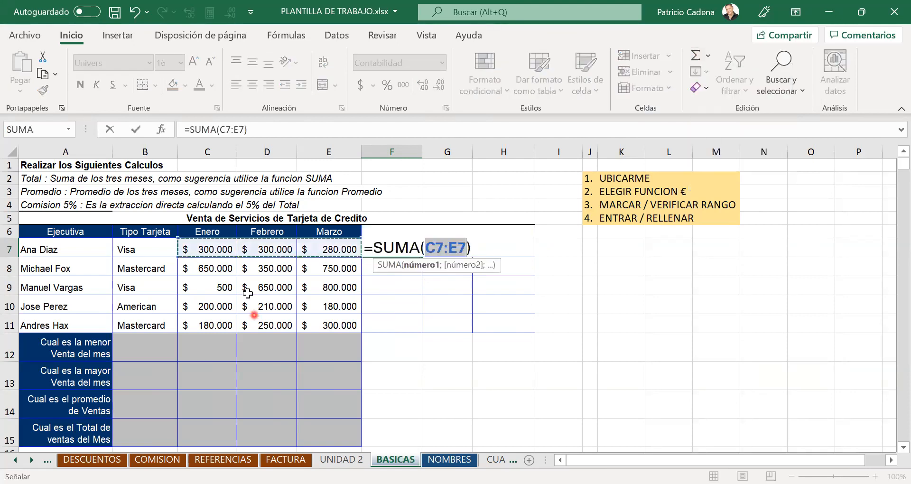
{"action": "left_click", "coordinate": [212, 246]}
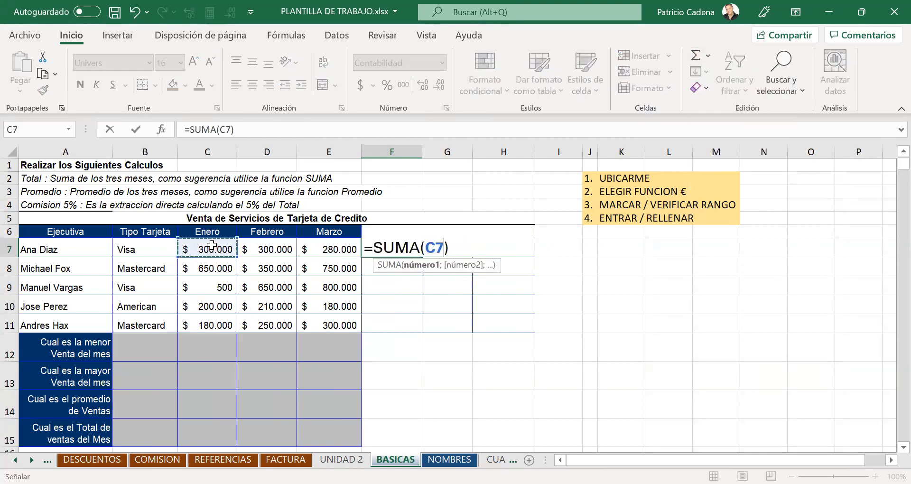
{"action": "left_click_drag", "start_coordinate": [248, 246], "coordinate": [325, 246]}
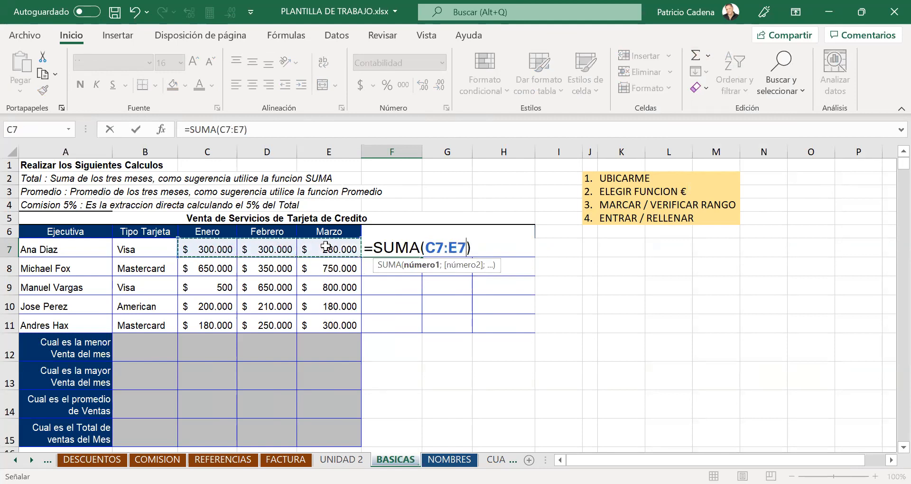
{"action": "key", "text": "Return"}
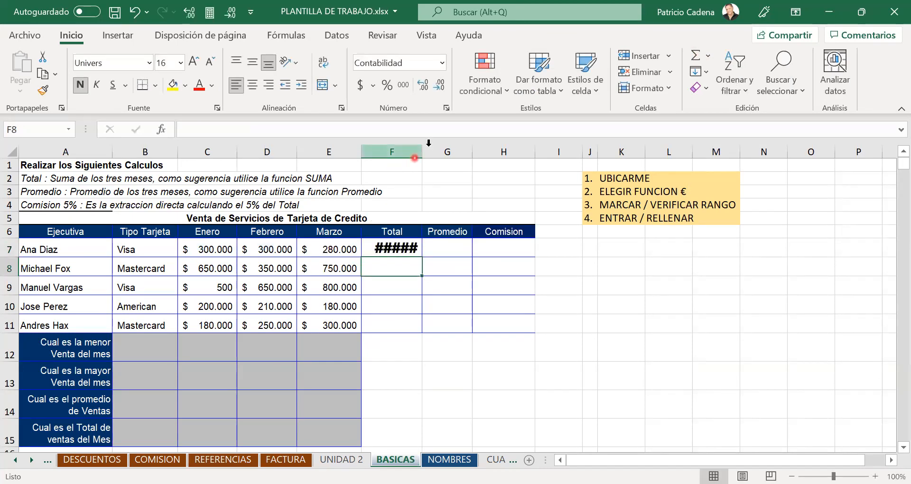
{"action": "double_click", "coordinate": [422, 148]}
{"action": "left_click", "coordinate": [412, 251]}
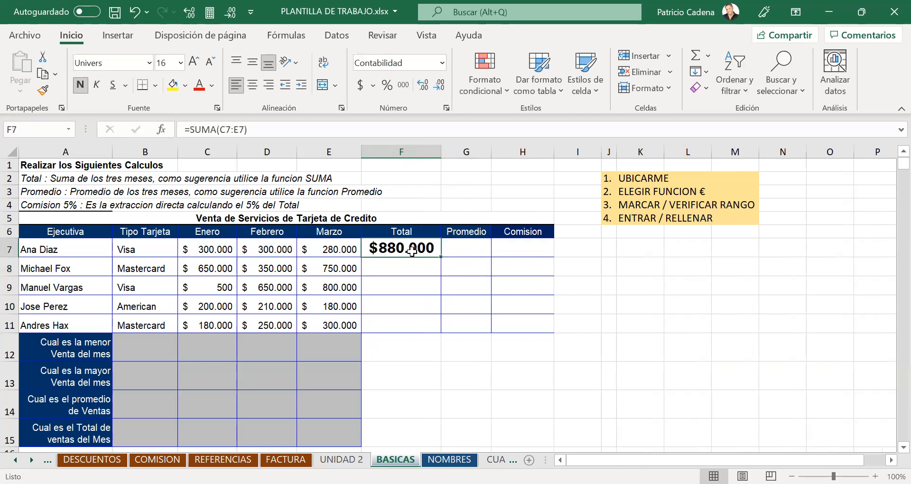
- Average the three months C7:E7 in G7 with the PROMEDIO function and auto-fit the width of column G
{"action": "left_click", "coordinate": [457, 248]}
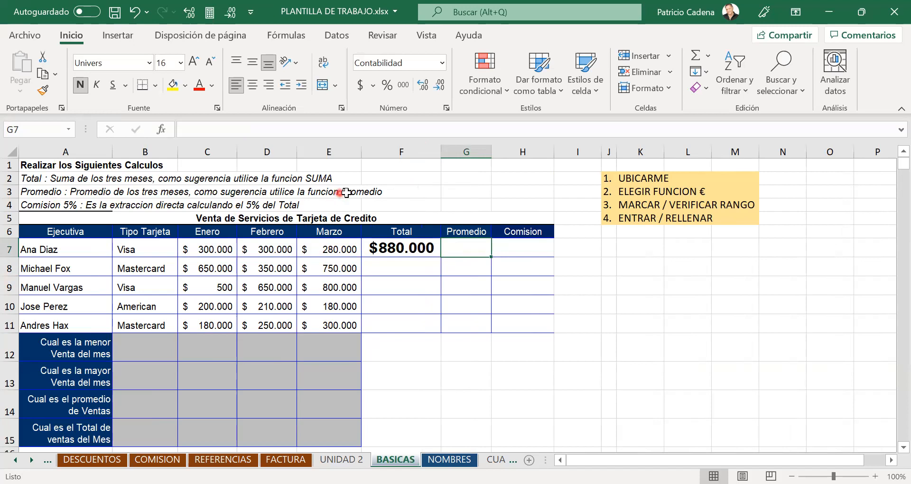
{"action": "left_click", "coordinate": [409, 284]}
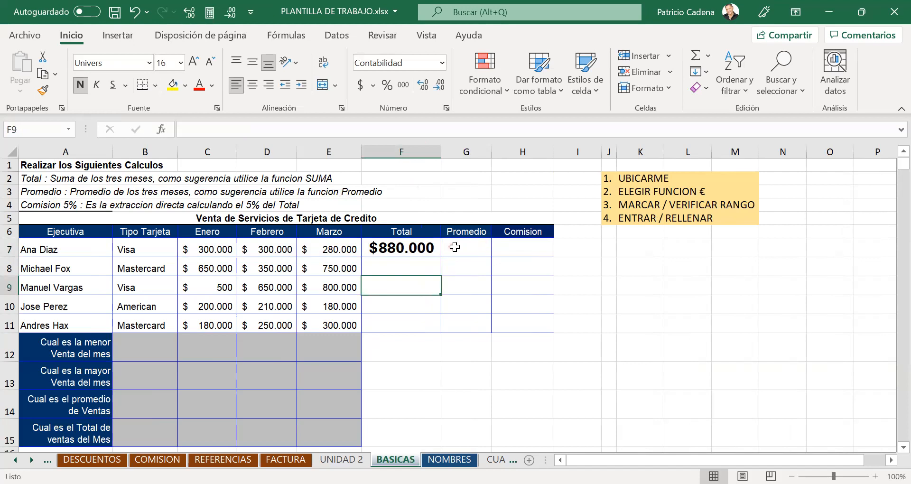
{"action": "left_click", "coordinate": [464, 247]}
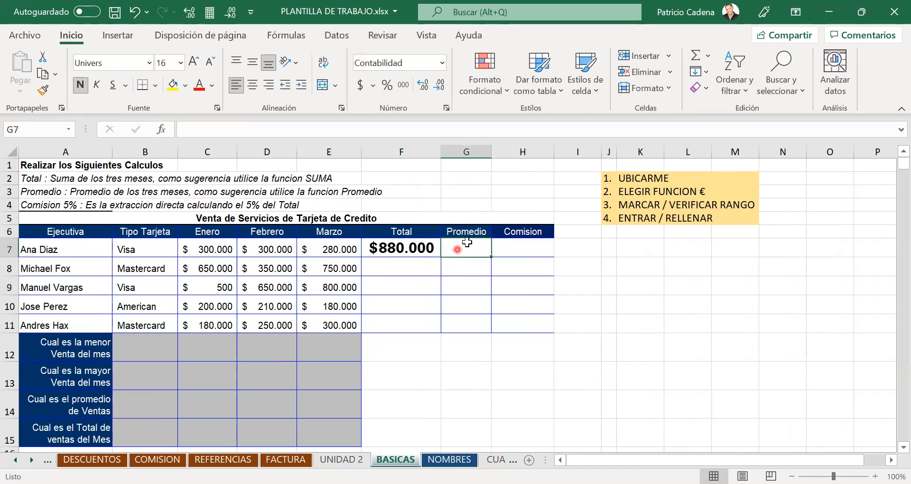
{"action": "left_click", "coordinate": [709, 56]}
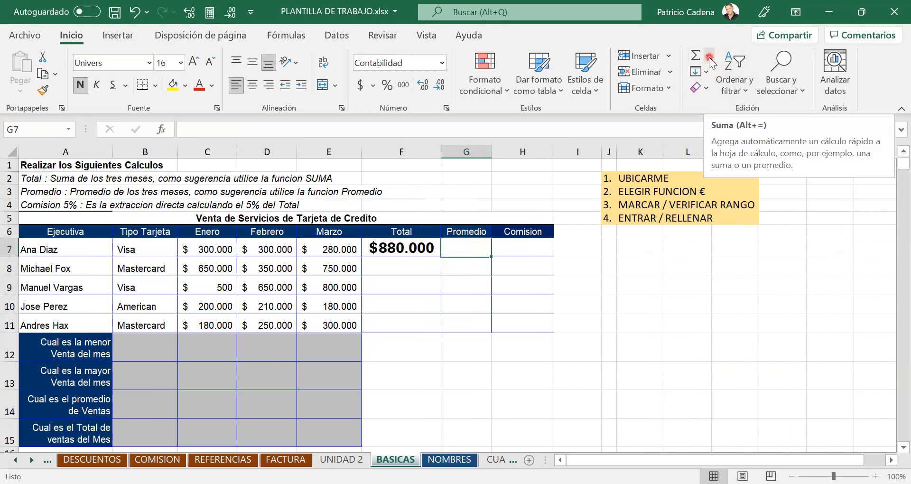
{"action": "left_click", "coordinate": [710, 58]}
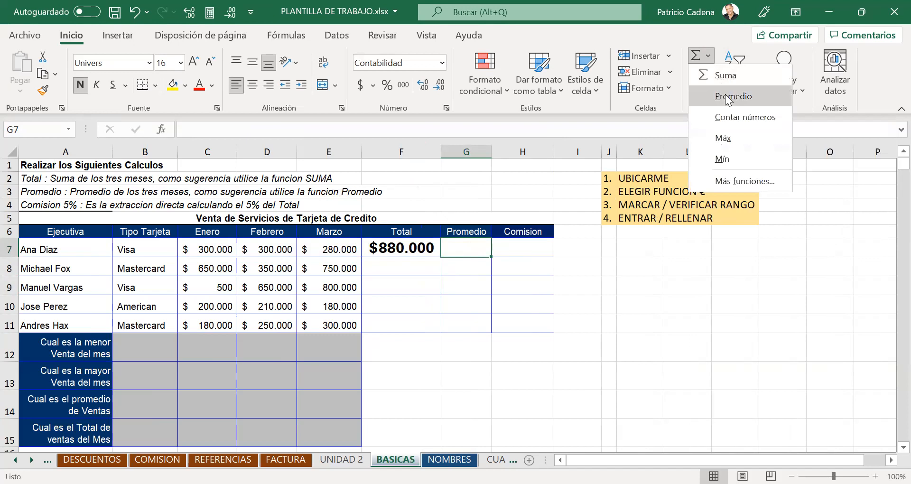
{"action": "left_click", "coordinate": [723, 94]}
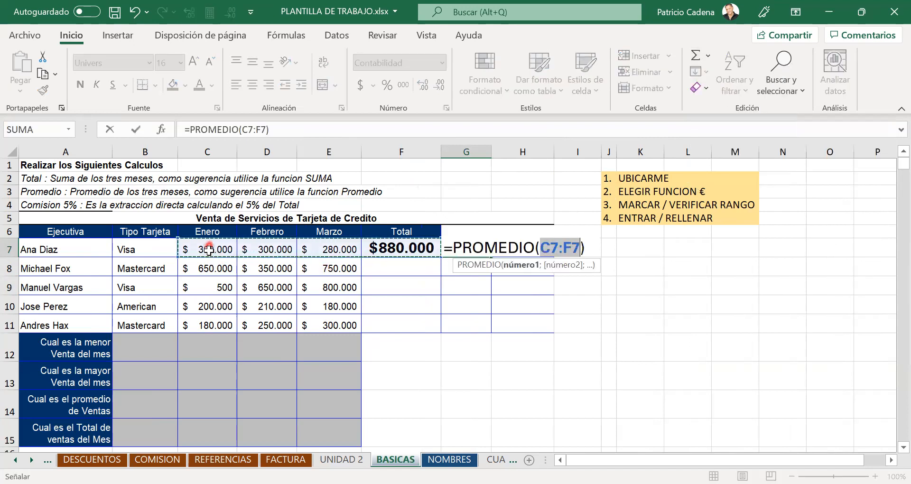
{"action": "left_click_drag", "start_coordinate": [209, 250], "coordinate": [329, 249]}
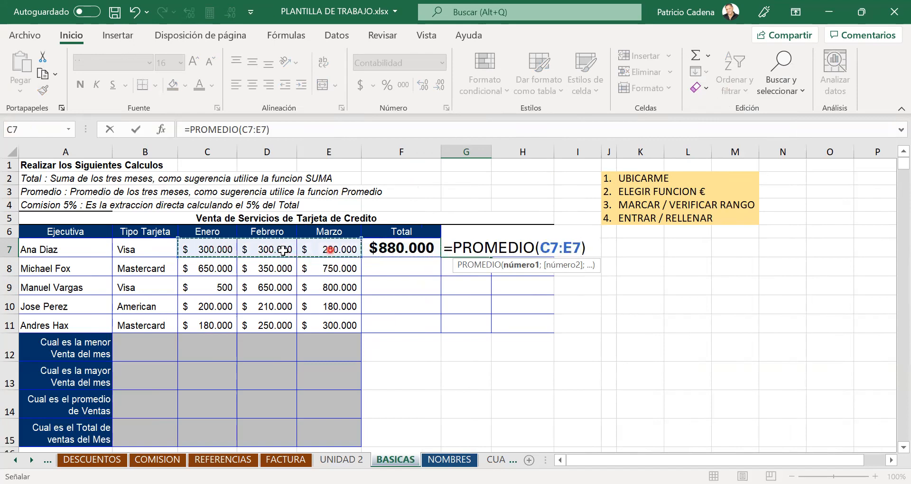
{"action": "key", "text": "Return"}
{"action": "double_click", "coordinate": [491, 151]}
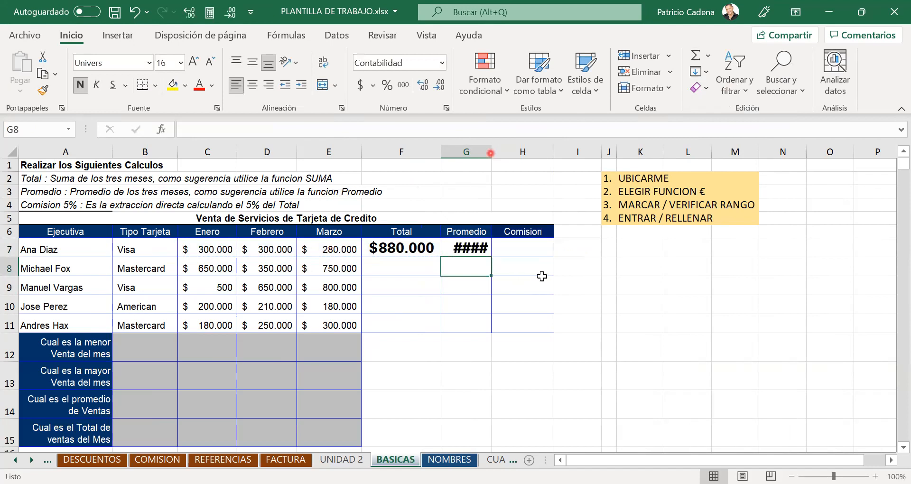
- Calculate the commission in H7 with the formula +F7*5% and auto-fit the width of column H
{"action": "left_click", "coordinate": [550, 247]}
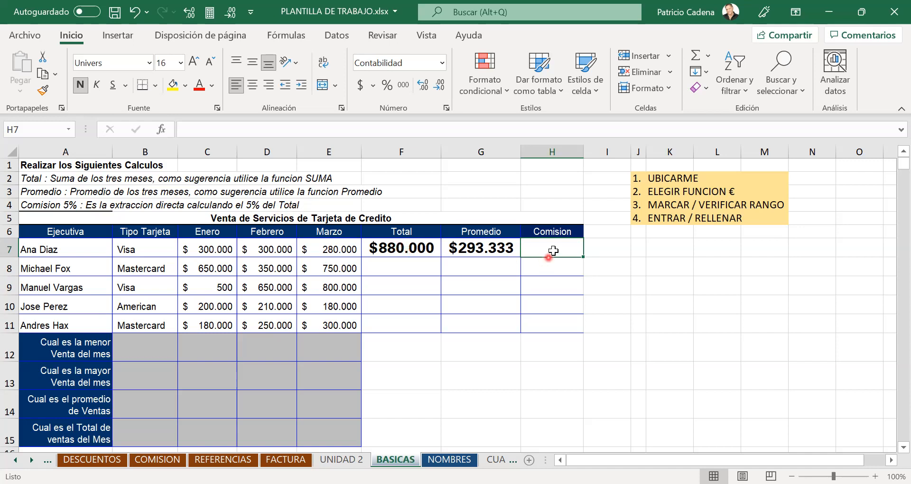
{"action": "type", "text": "+"}
{"action": "left_click", "coordinate": [407, 250]}
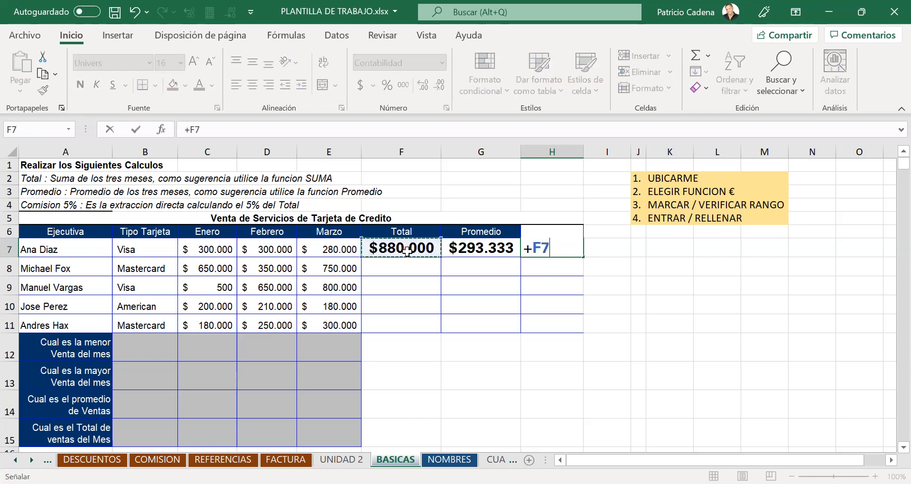
{"action": "type", "text": "*5"}
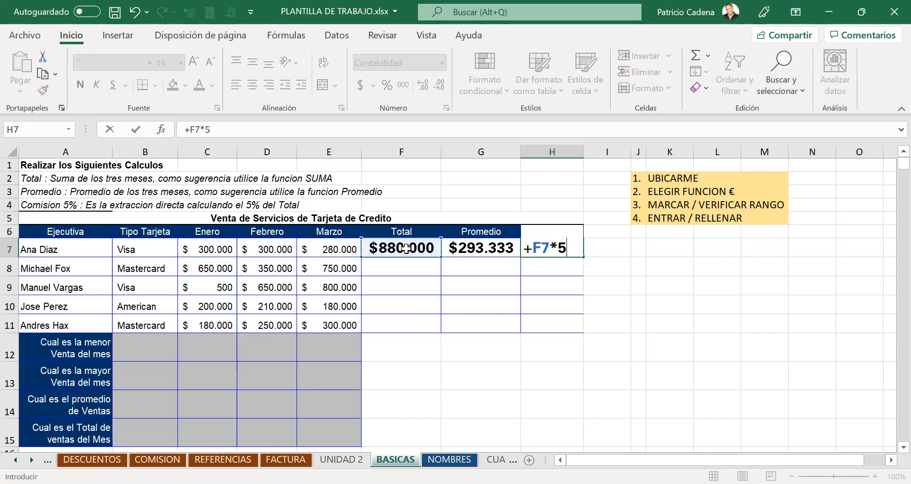
{"action": "type", "text": "%"}
{"action": "key", "text": "Return"}
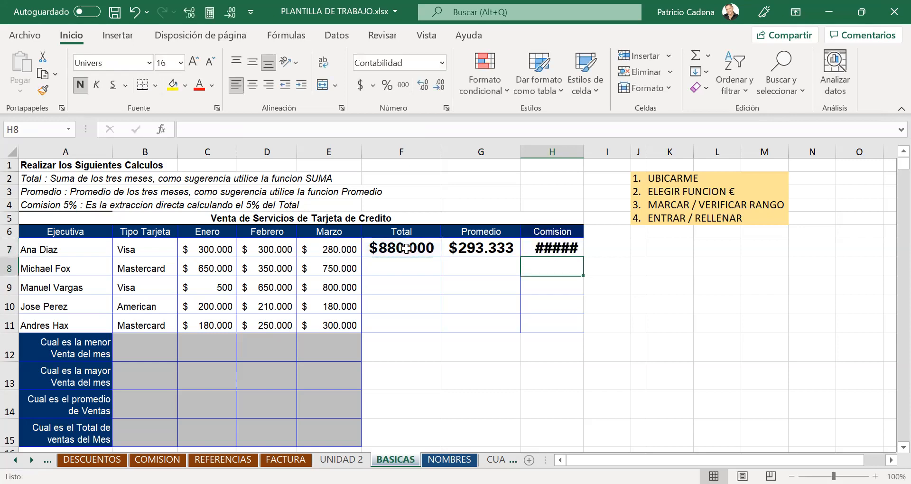
{"action": "double_click", "coordinate": [583, 152]}
- Fill the Total, Promedio and Comision formulas from row 7 down to row 11 and auto-fit the width of column F
{"action": "left_click_drag", "start_coordinate": [403, 251], "coordinate": [590, 333]}
{"action": "double_click", "coordinate": [440, 152]}
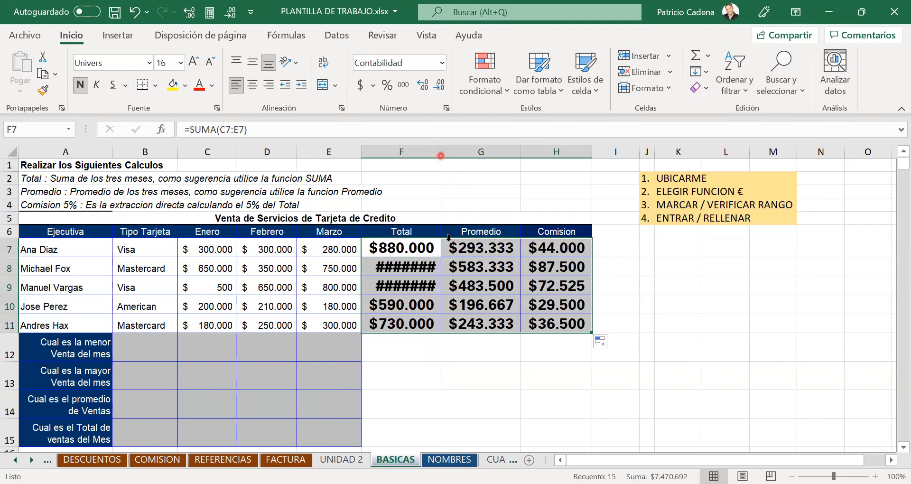
{"action": "left_click", "coordinate": [448, 242]}
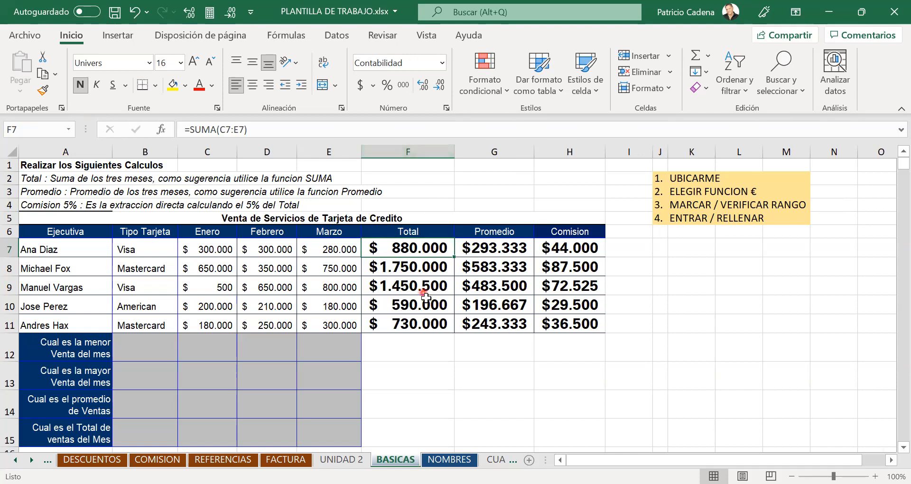
{"action": "key", "text": "Down"}
{"action": "key", "text": "Down"}
{"action": "key", "text": "Down"}
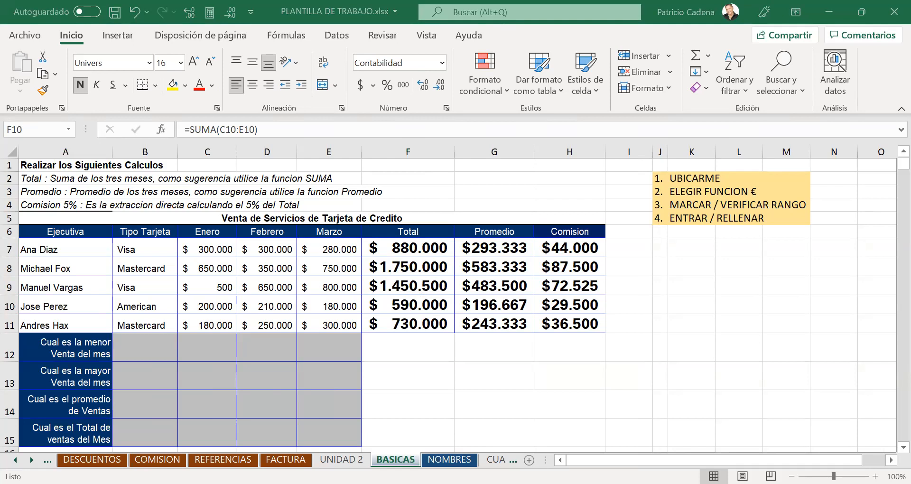
{"action": "left_click_drag", "start_coordinate": [173, 247], "coordinate": [413, 247]}
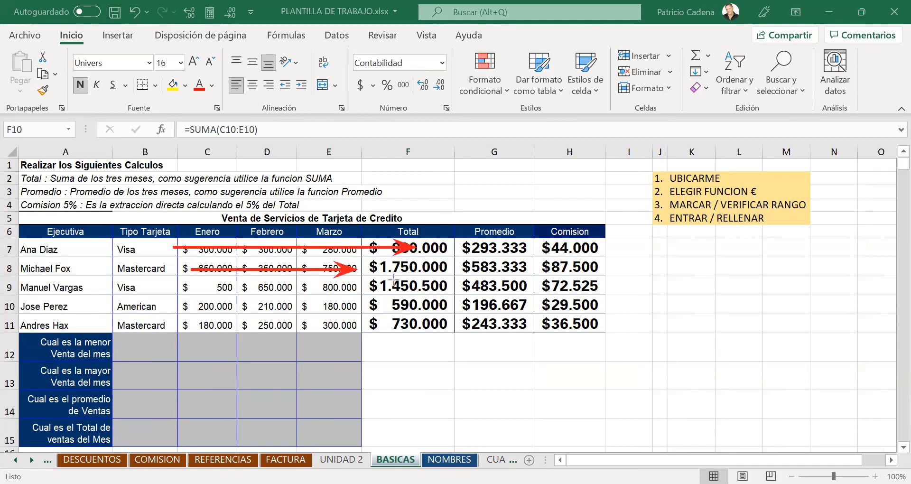
{"action": "left_click_drag", "start_coordinate": [194, 324], "coordinate": [382, 324]}
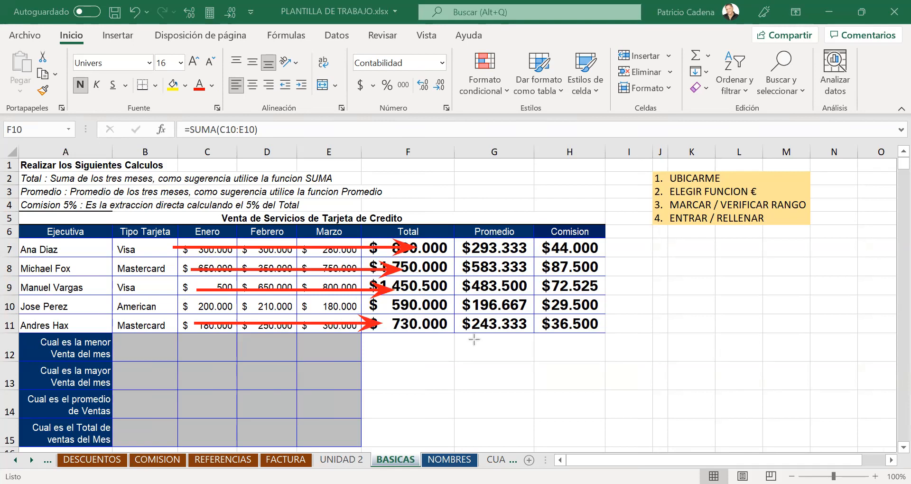
{"action": "left_click_drag", "start_coordinate": [173, 226], "coordinate": [324, 285]}
{"action": "left_click_drag", "start_coordinate": [411, 274], "coordinate": [630, 260]}
{"action": "key", "text": "ctrl+z"}
{"action": "key", "text": "ctrl+z"}
{"action": "key", "text": "ctrl+z"}
{"action": "key", "text": "ctrl+z"}
{"action": "key", "text": "ctrl+z"}
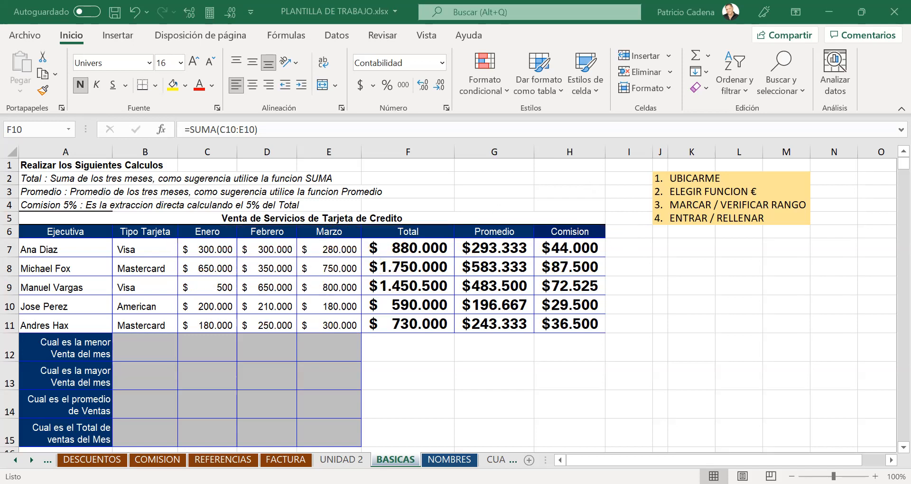
{"action": "mouse_move", "coordinate": [211, 236]}
{"action": "left_mouse_down"}
{"action": "mouse_move", "coordinate": [197, 330]}
{"action": "mouse_move", "coordinate": [214, 333]}
{"action": "left_mouse_up"}
{"action": "left_click_drag", "start_coordinate": [274, 247], "coordinate": [274, 330]}
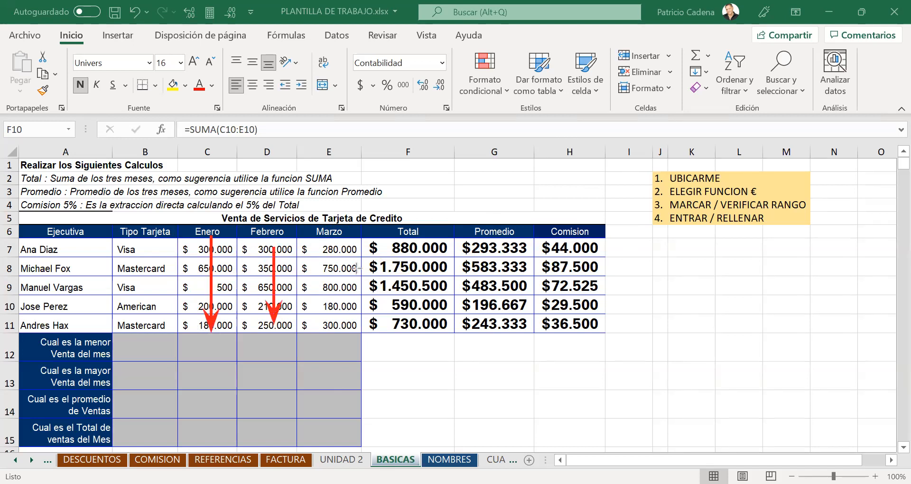
{"action": "left_click_drag", "start_coordinate": [350, 243], "coordinate": [350, 325]}
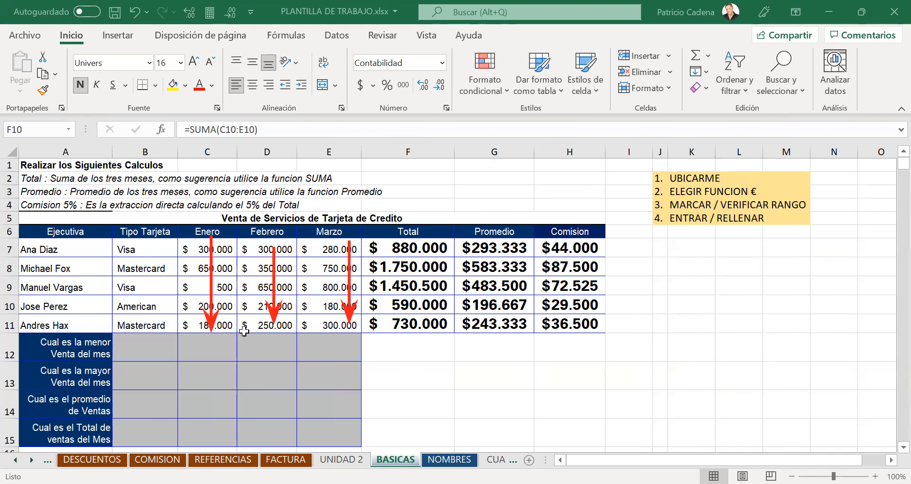
{"action": "left_click", "coordinate": [82, 327]}
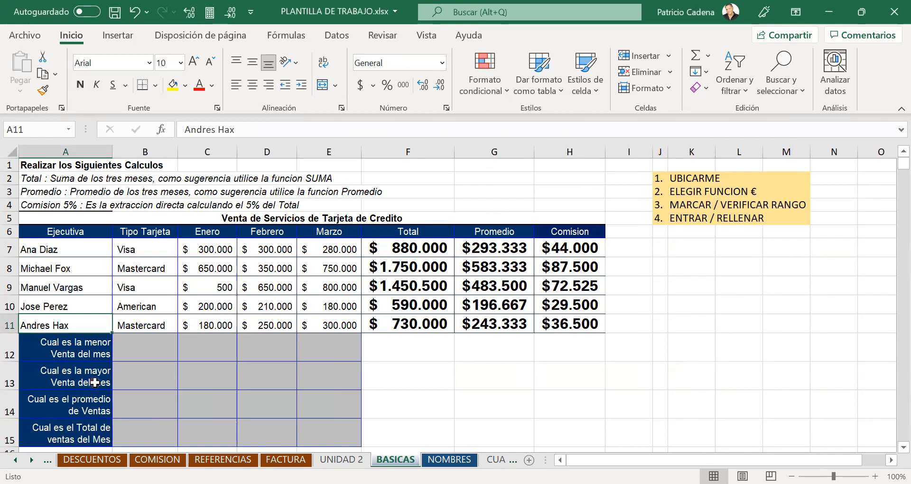
{"action": "left_click", "coordinate": [220, 235]}
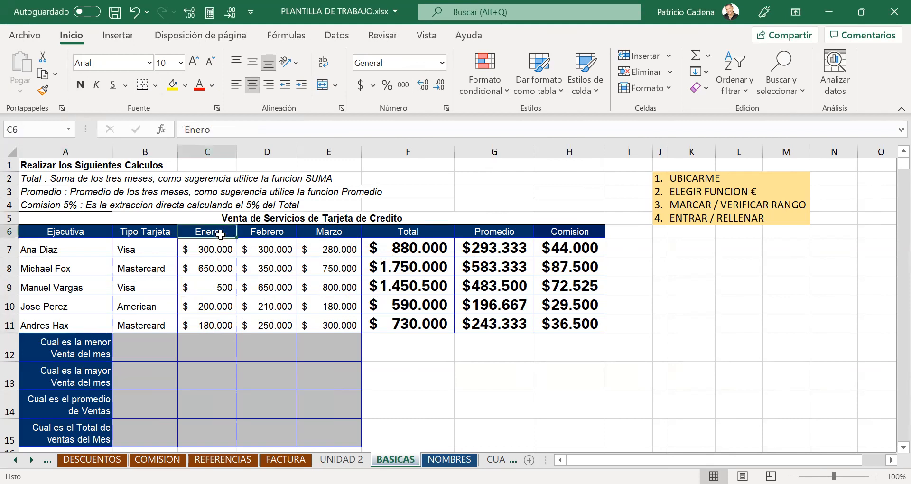
{"action": "left_click", "coordinate": [251, 231]}
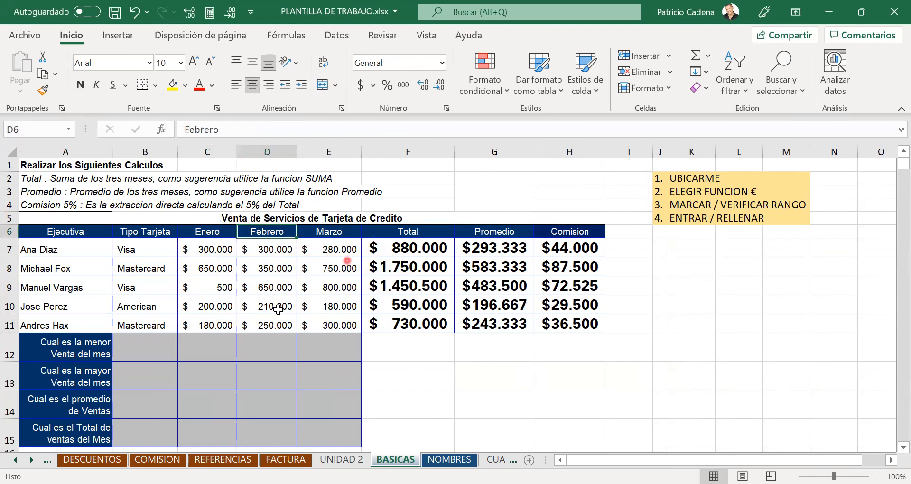
- Find the lowest Enero sale in C12 with the MIN function over the range C7:C11
{"action": "left_click", "coordinate": [209, 353]}
{"action": "left_click", "coordinate": [221, 372]}
{"action": "left_click", "coordinate": [223, 354]}
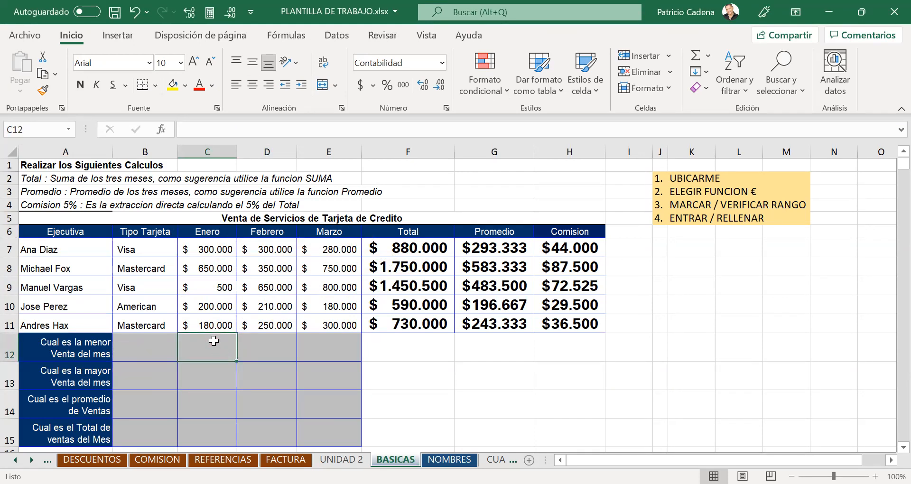
{"action": "left_click", "coordinate": [709, 59]}
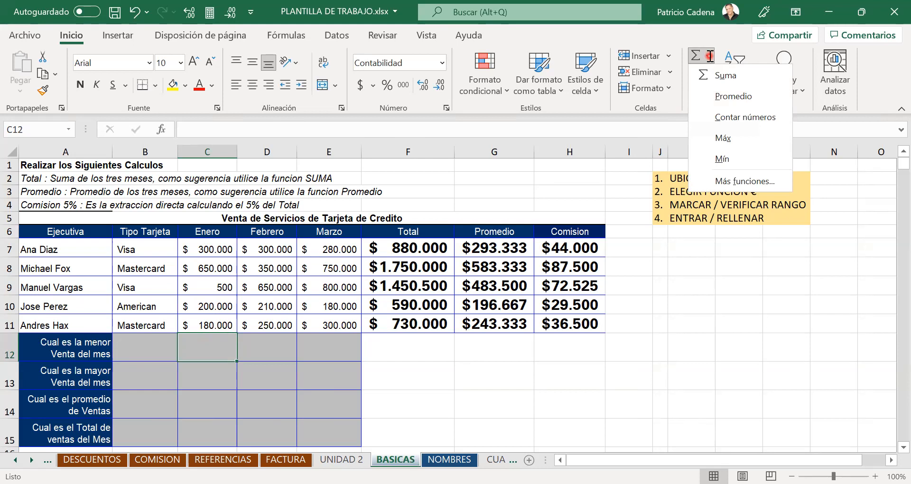
{"action": "left_click", "coordinate": [726, 158]}
{"action": "left_click", "coordinate": [214, 250]}
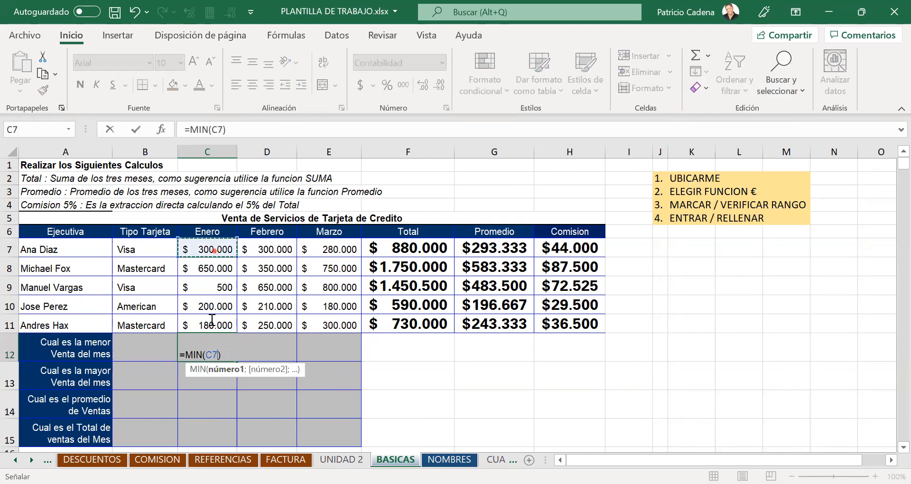
{"action": "left_click_drag", "start_coordinate": [215, 250], "coordinate": [213, 317]}
{"action": "key", "text": "Return"}
- Format C12 in bold Univers at size 16 and widen column C slightly
{"action": "left_click", "coordinate": [224, 345]}
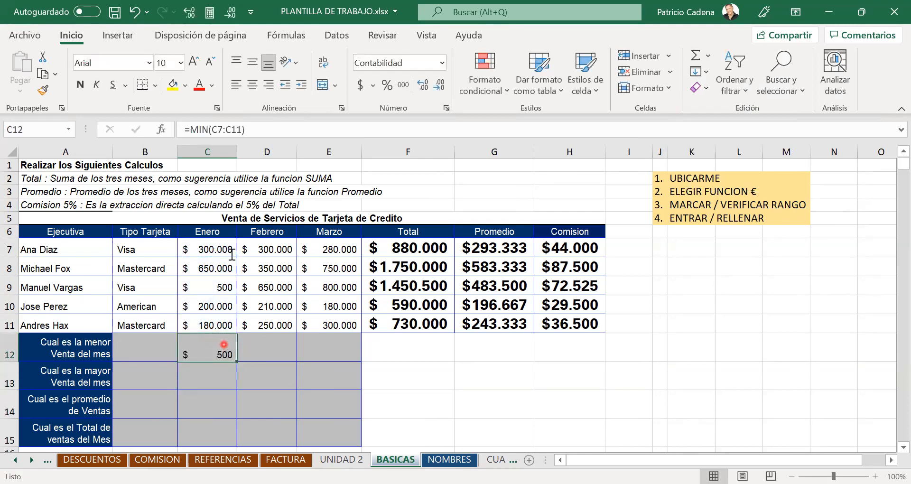
{"action": "left_click", "coordinate": [102, 65]}
{"action": "type", "text": "Univers"}
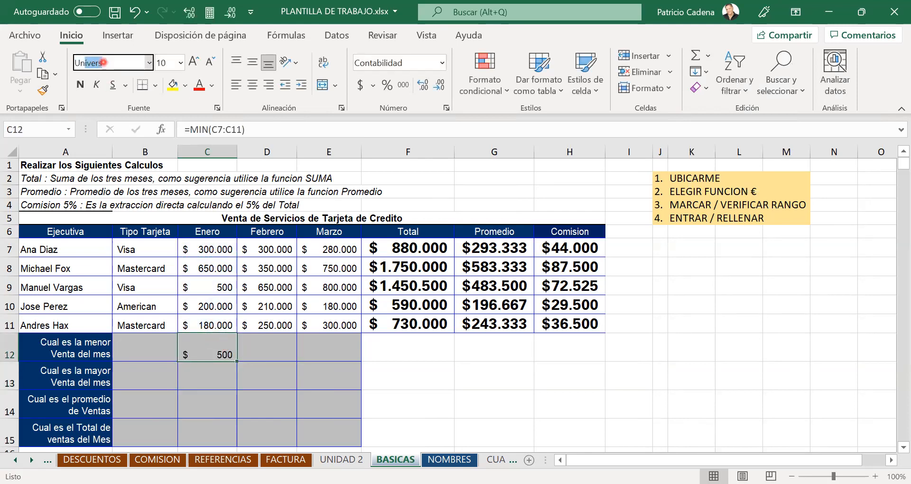
{"action": "key", "text": "Return"}
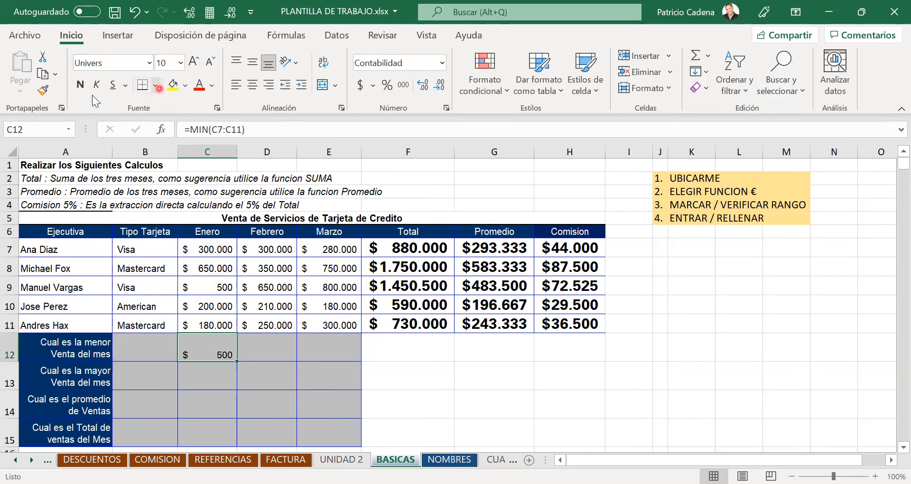
{"action": "left_click", "coordinate": [77, 85]}
{"action": "left_click", "coordinate": [194, 67]}
{"action": "left_click", "coordinate": [194, 64]}
{"action": "left_click", "coordinate": [195, 64]}
{"action": "left_click", "coordinate": [194, 64]}
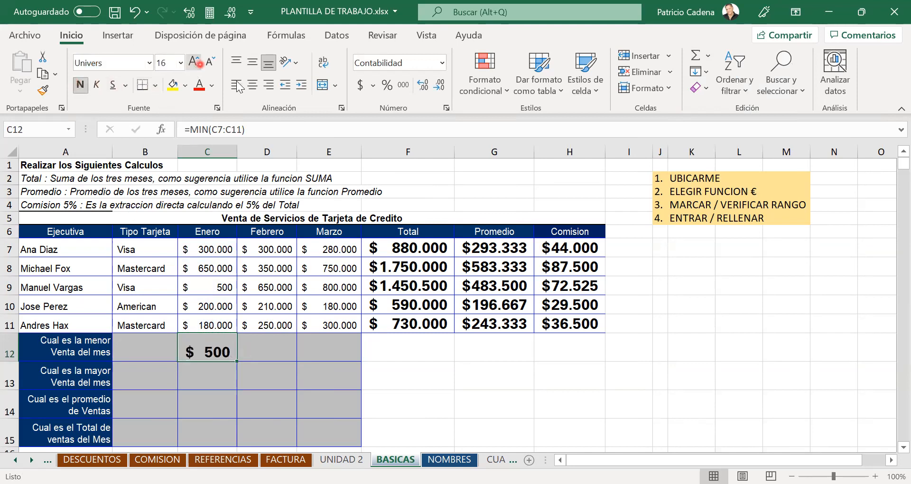
{"action": "left_click_drag", "start_coordinate": [238, 151], "coordinate": [247, 151]}
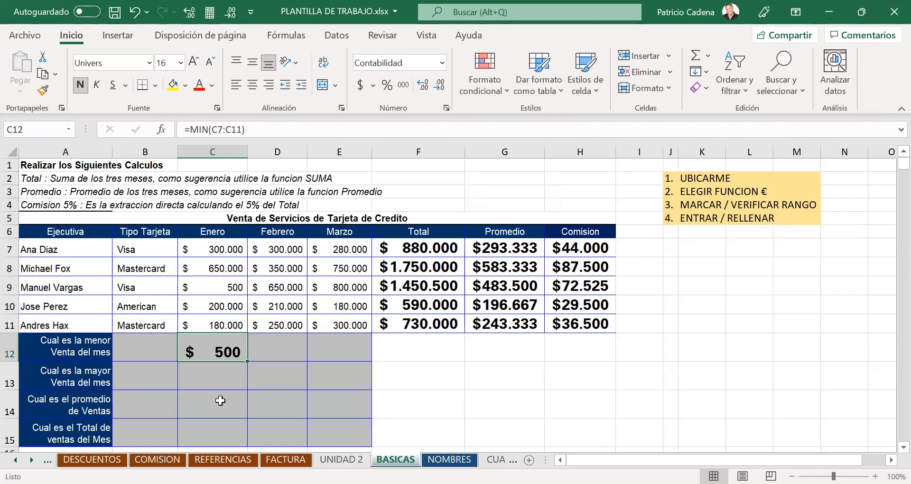
- Find the highest Enero sale in C13 with the MAX function over the range C7:C11
{"action": "left_click", "coordinate": [229, 376]}
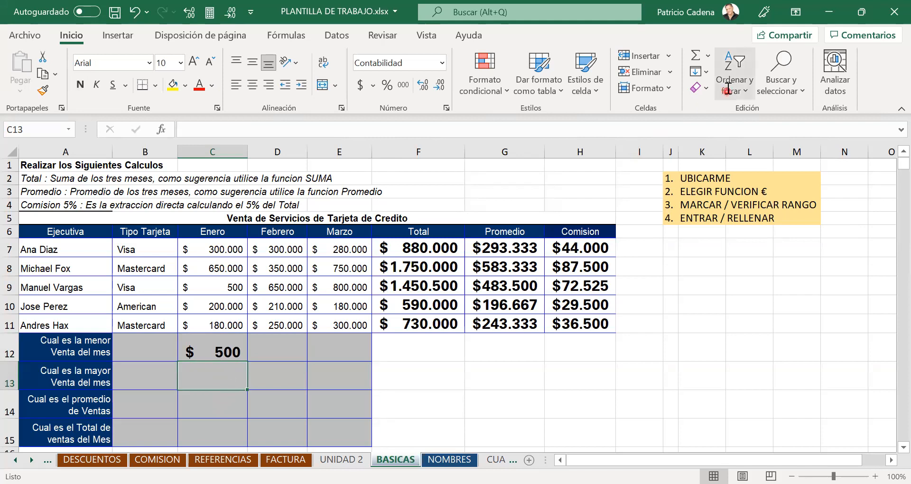
{"action": "left_click", "coordinate": [708, 55]}
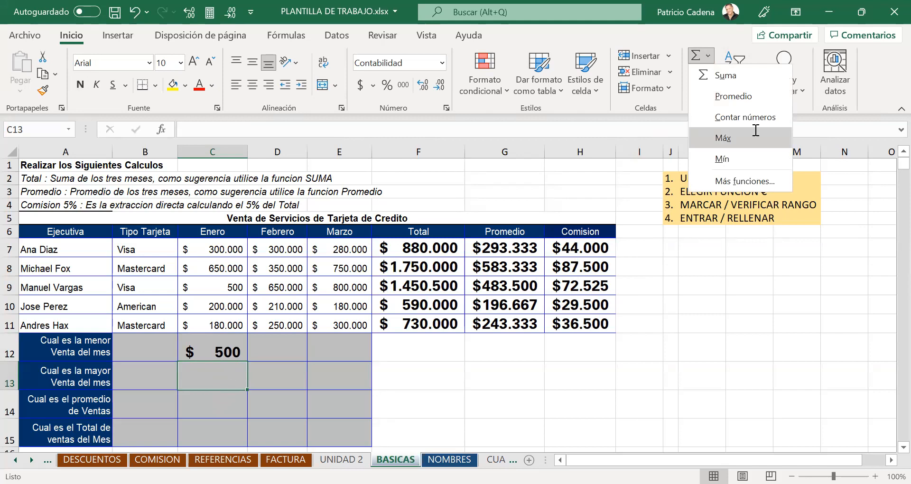
{"action": "left_click", "coordinate": [726, 134]}
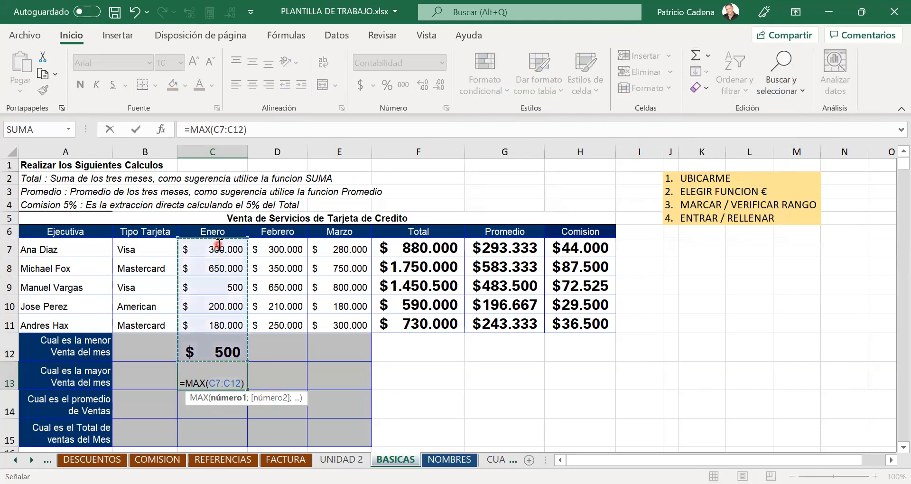
{"action": "left_click_drag", "start_coordinate": [219, 245], "coordinate": [218, 268]}
{"action": "left_click_drag", "start_coordinate": [220, 313], "coordinate": [266, 313]}
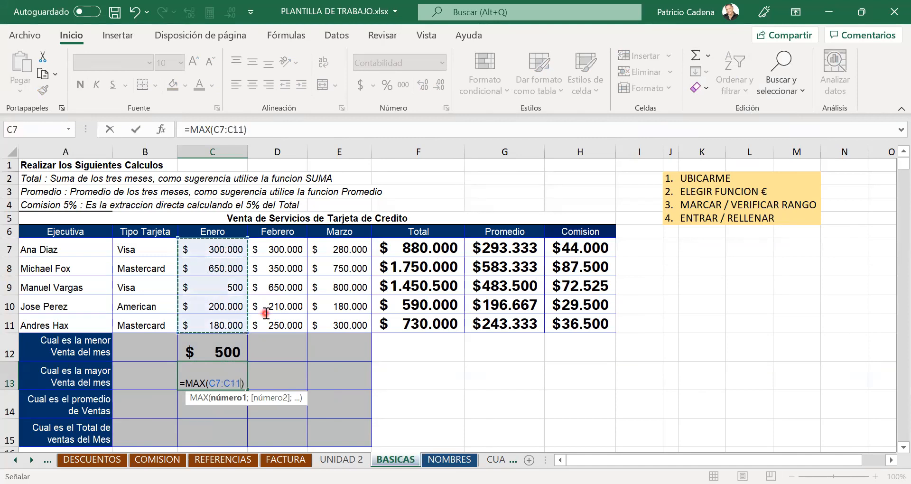
{"action": "key", "text": "Return"}
- Copy the format of C12 to C13:C15 and auto-fit the width of column C
{"action": "left_click", "coordinate": [218, 354]}
{"action": "left_click", "coordinate": [43, 90]}
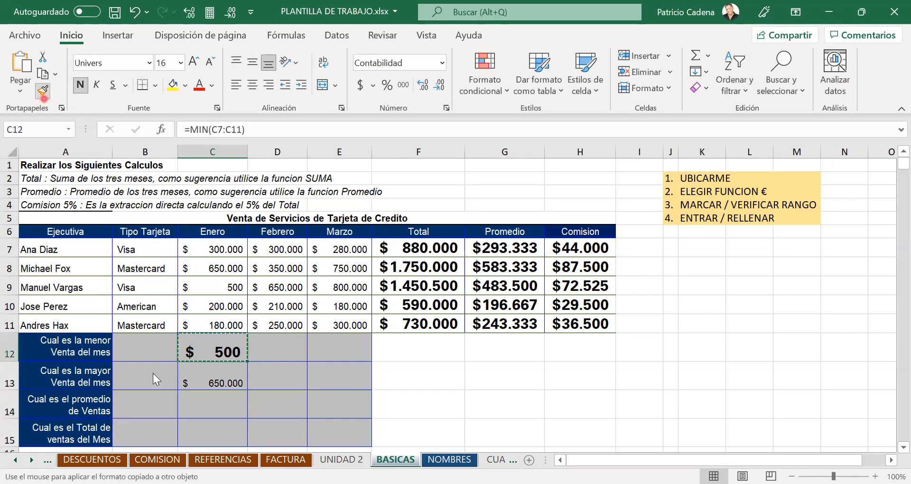
{"action": "left_click_drag", "start_coordinate": [223, 378], "coordinate": [214, 432]}
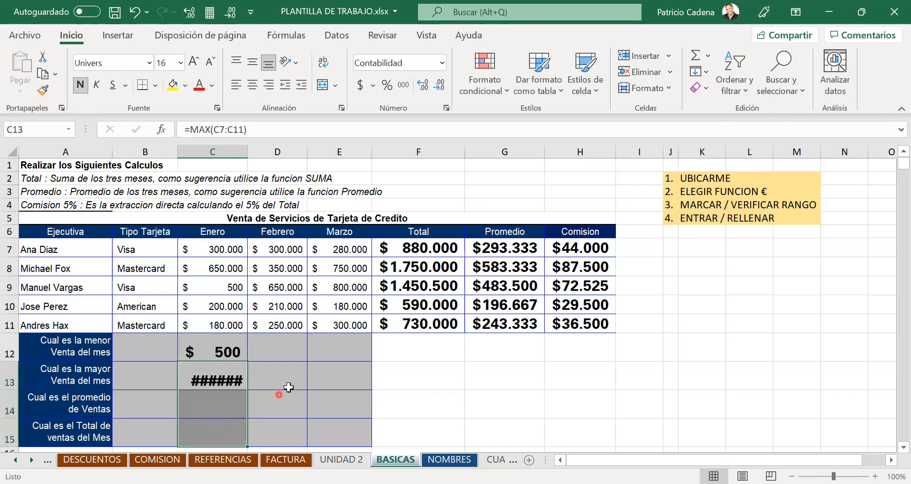
{"action": "double_click", "coordinate": [249, 151]}
{"action": "left_click", "coordinate": [274, 373]}
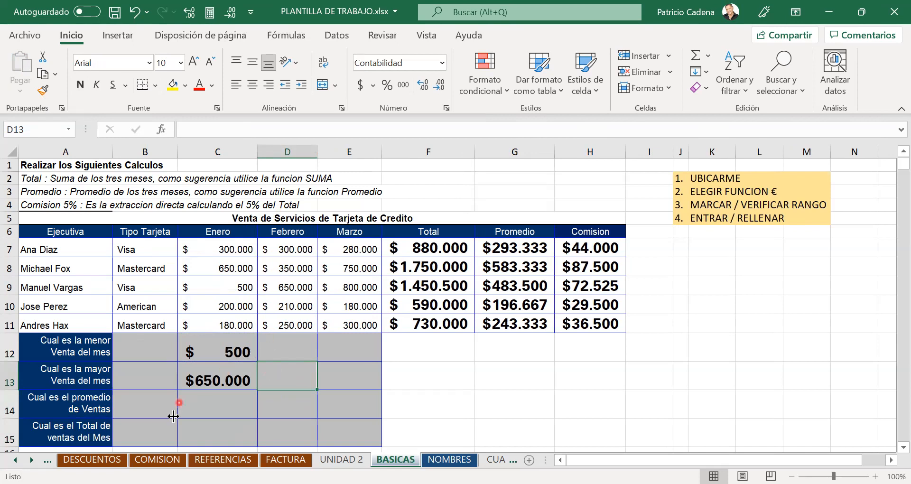
- Calculate the average Enero sale in C14 with the PROMEDIO function over the range C7:C11
{"action": "left_click", "coordinate": [226, 400]}
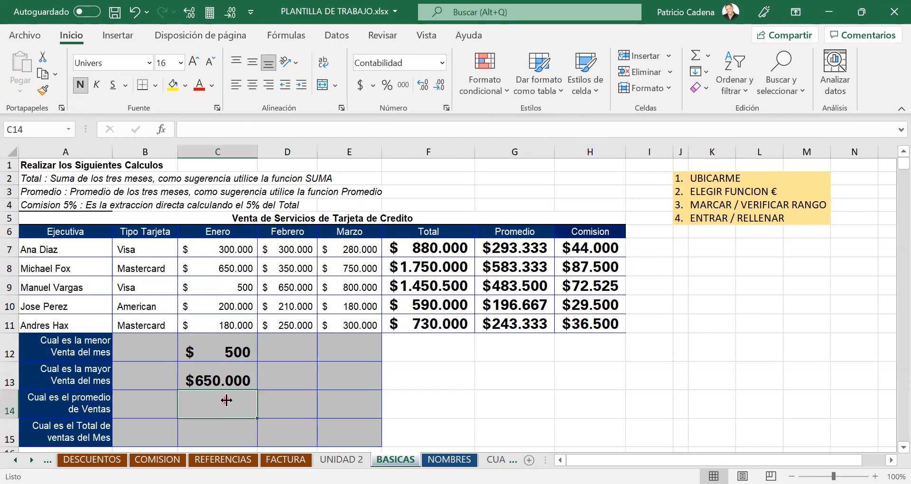
{"action": "left_click", "coordinate": [712, 58]}
{"action": "left_click", "coordinate": [740, 96]}
{"action": "left_click", "coordinate": [226, 247]}
{"action": "left_click_drag", "start_coordinate": [221, 276], "coordinate": [222, 326]}
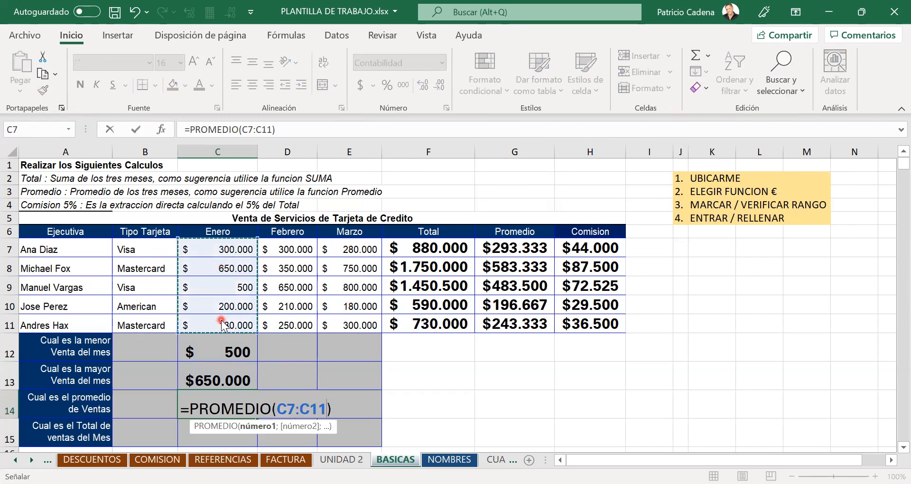
{"action": "key", "text": "Return"}
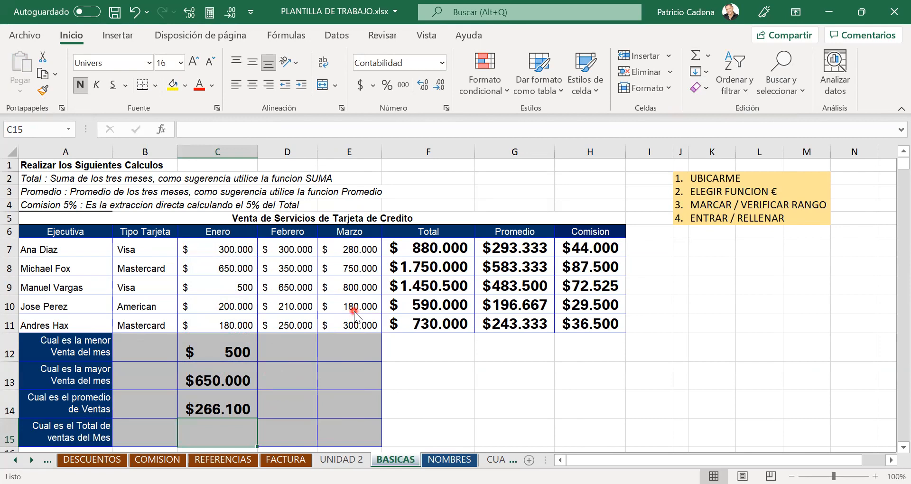
- Add up the Enero sales in C15 with the SUMA function over the range C7:C11
{"action": "left_click", "coordinate": [397, 378]}
{"action": "left_click", "coordinate": [198, 433]}
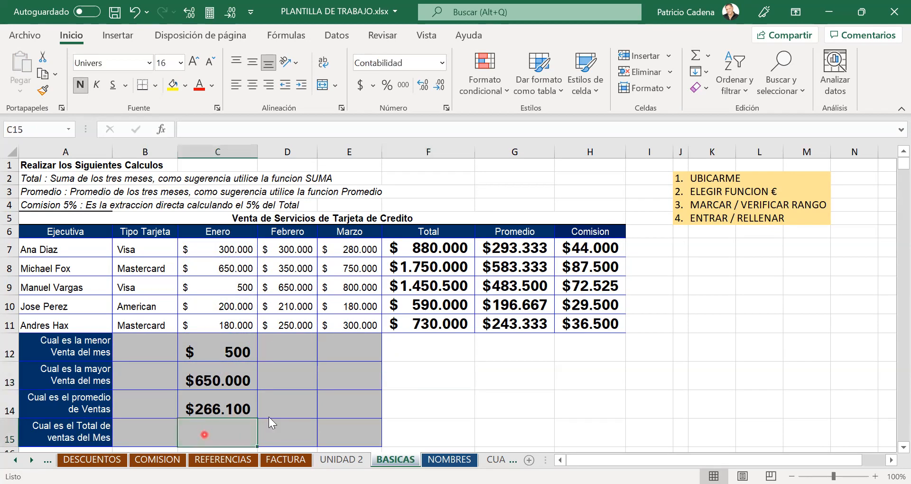
{"action": "left_click", "coordinate": [707, 56]}
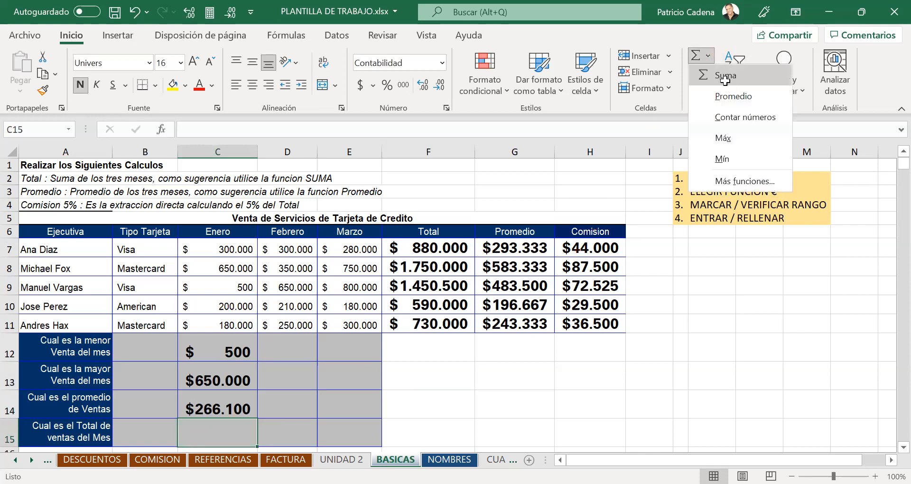
{"action": "left_click", "coordinate": [725, 80]}
{"action": "left_click_drag", "start_coordinate": [239, 249], "coordinate": [238, 325]}
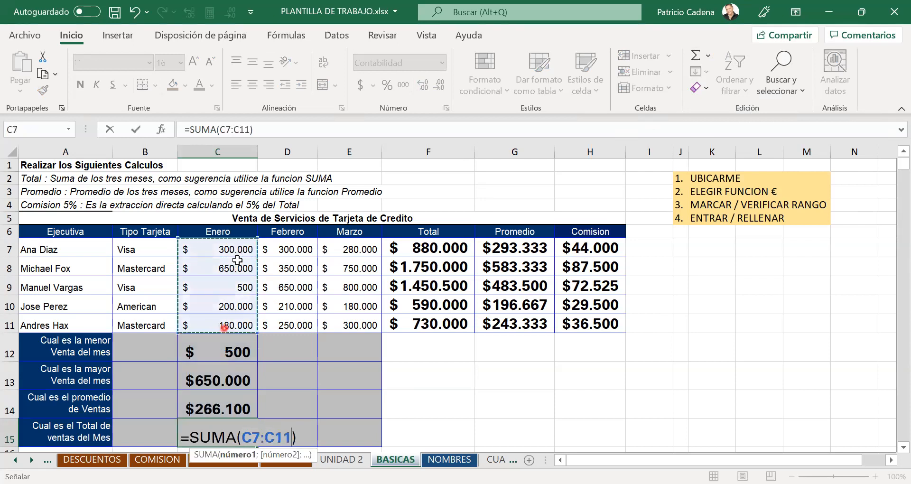
{"action": "key", "text": "Return"}
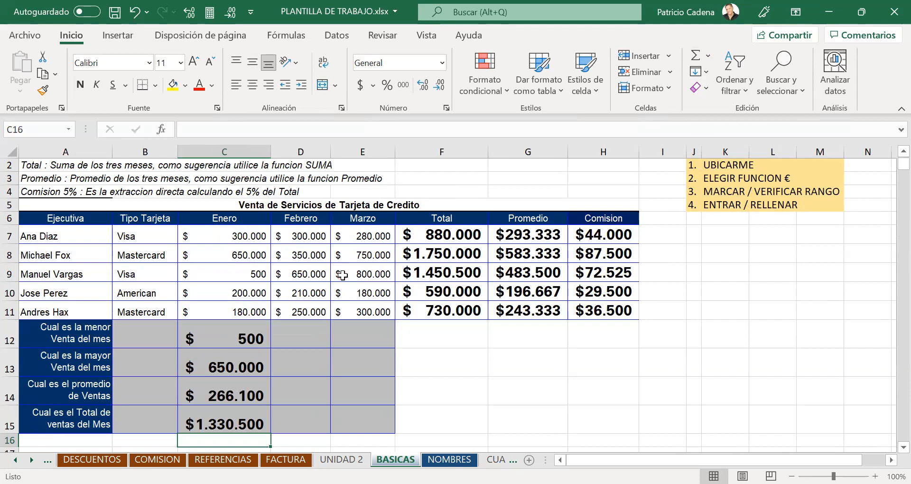
- Fill the formulas of C12:C15 across to the Febrero and Marzo columns and widen columns D and E to fit the amounts
{"action": "left_click_drag", "start_coordinate": [247, 335], "coordinate": [375, 432]}
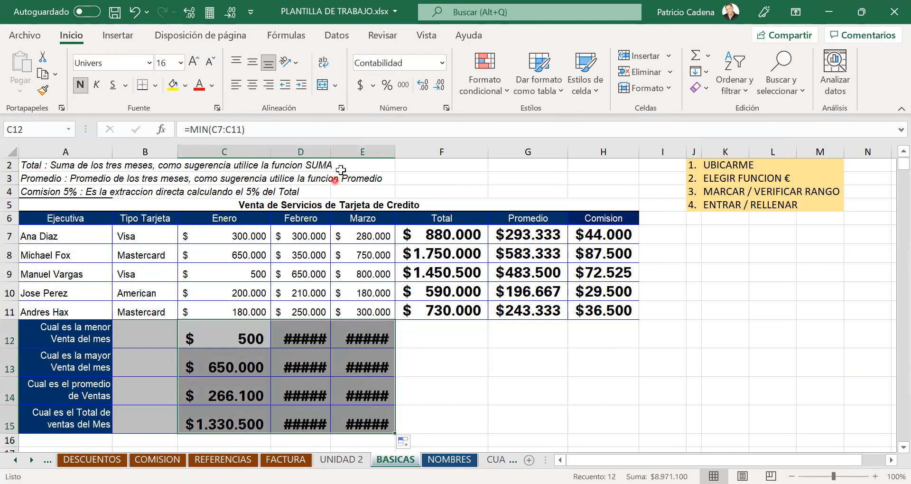
{"action": "left_click_drag", "start_coordinate": [330, 150], "coordinate": [364, 150]}
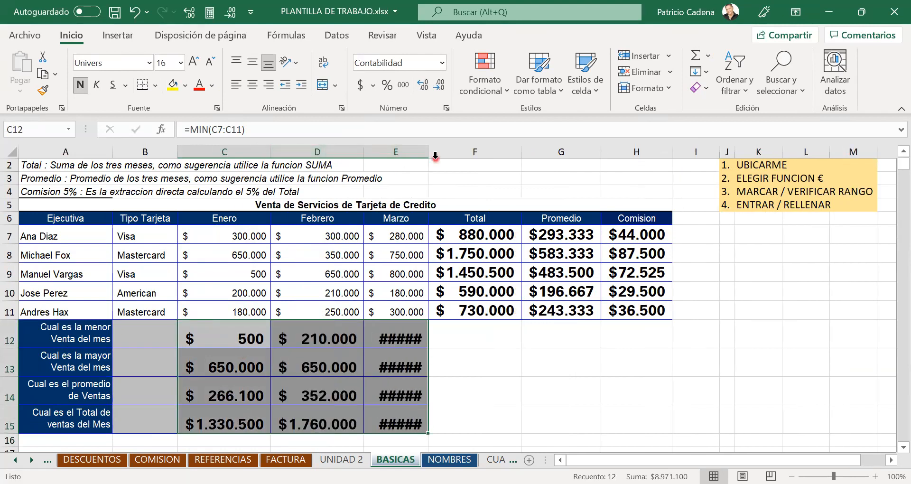
{"action": "double_click", "coordinate": [429, 151]}
{"action": "left_click", "coordinate": [493, 370]}
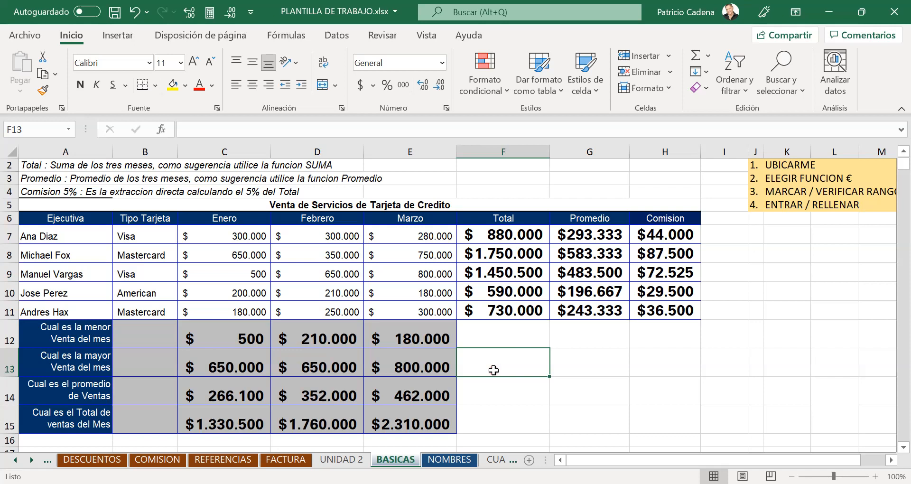
{"action": "left_click", "coordinate": [407, 341]}
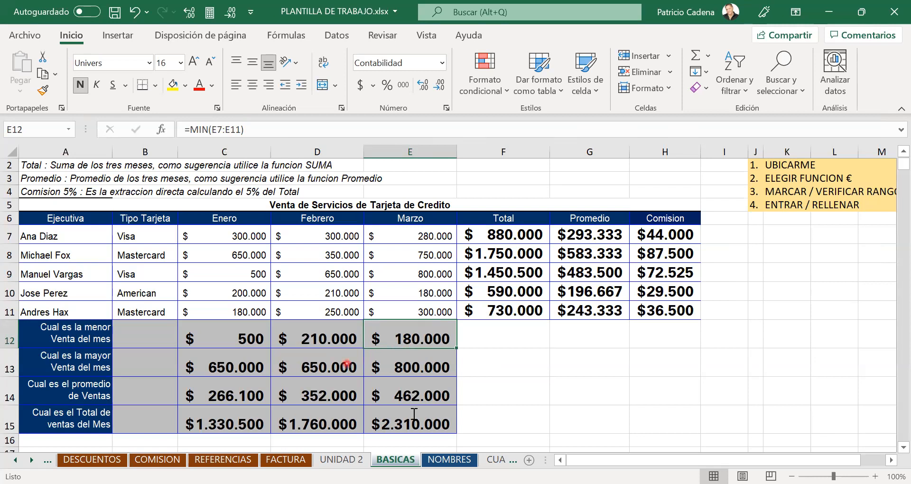
{"action": "left_click", "coordinate": [379, 346]}
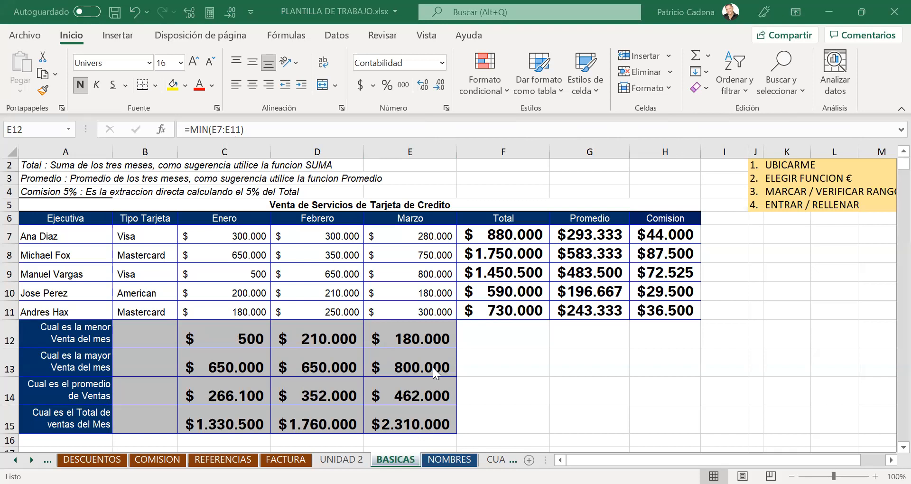
- Look over the employee table and the list of questions on the NOMBRES sheet, and return to the BASICAS sheet
{"action": "left_click", "coordinate": [407, 458]}
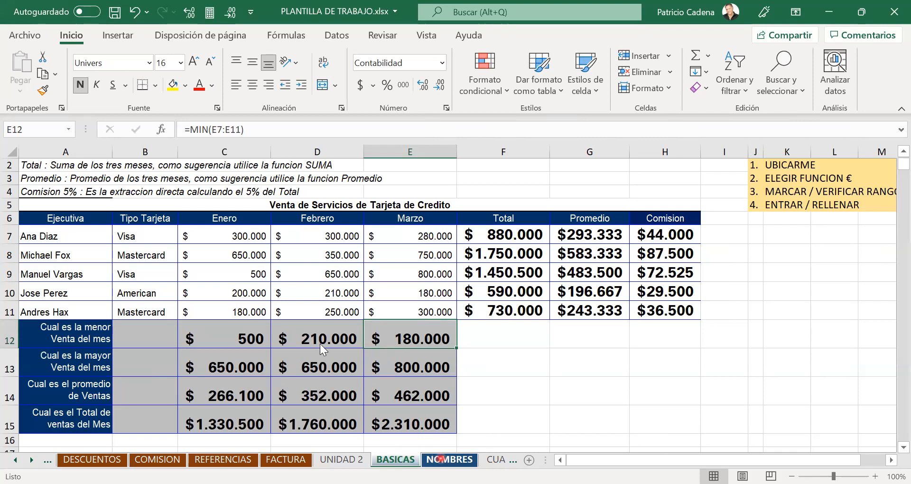
{"action": "left_click", "coordinate": [441, 459]}
{"action": "scroll", "coordinate": [311, 325], "scroll_direction": "up", "scroll_amount": 4}
{"action": "scroll", "coordinate": [315, 325], "scroll_direction": "down", "scroll_amount": 3}
{"action": "scroll", "coordinate": [314, 326], "scroll_direction": "down", "scroll_amount": 2}
{"action": "scroll", "coordinate": [322, 330], "scroll_direction": "up", "scroll_amount": 2}
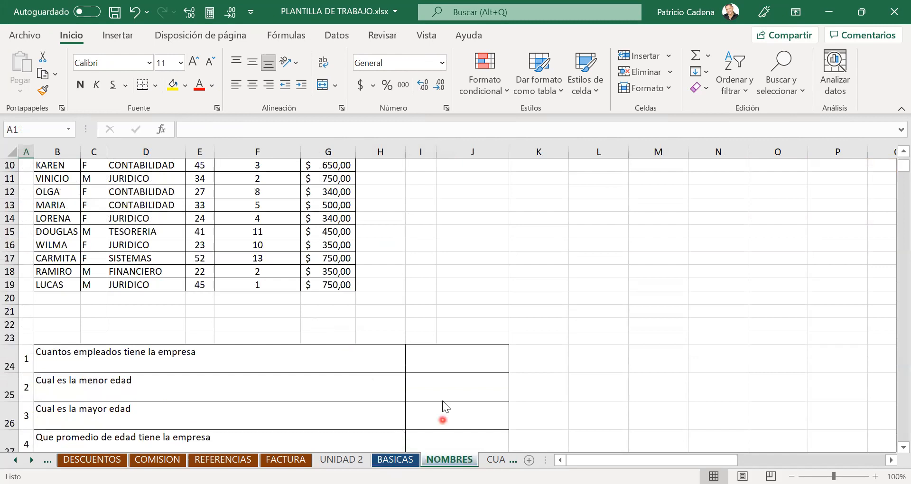
{"action": "left_click", "coordinate": [412, 459]}
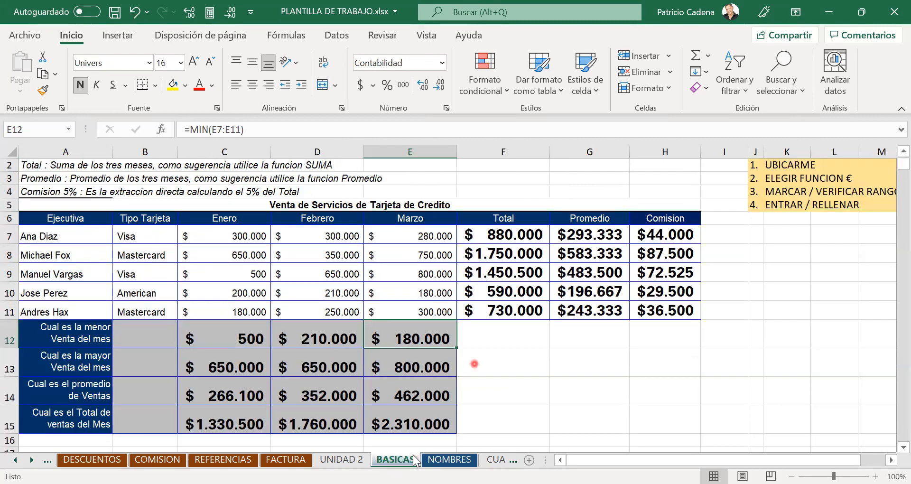
- Copy the format of F7 on BASICAS to the first answer cell on NOMBRES, and merge and center I24:J24
{"action": "left_click", "coordinate": [503, 235]}
{"action": "left_click", "coordinate": [43, 89]}
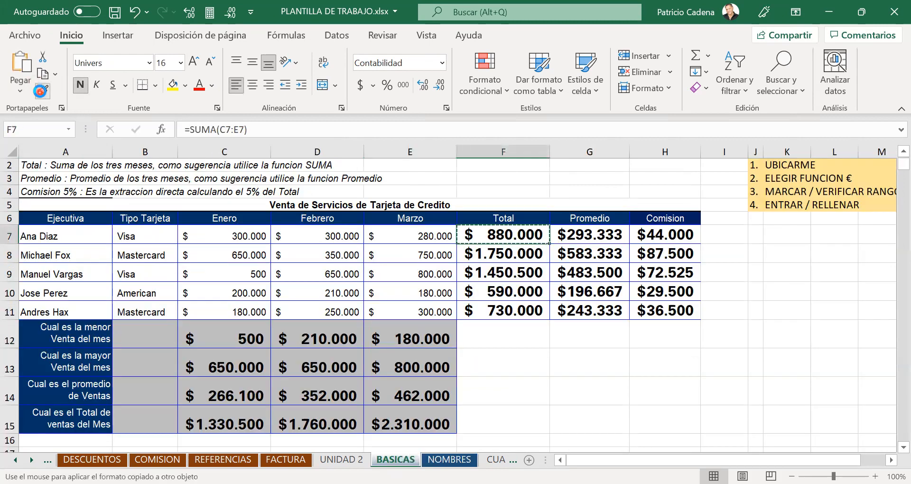
{"action": "left_click", "coordinate": [449, 459]}
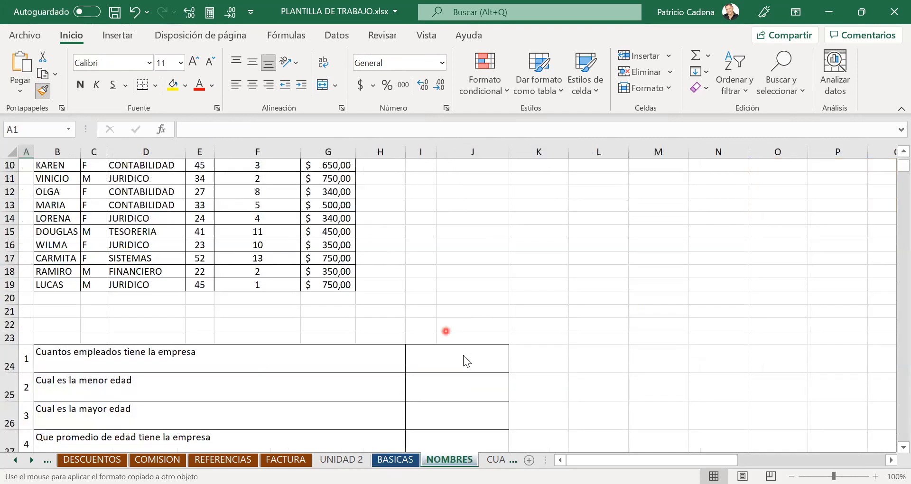
{"action": "left_click", "coordinate": [463, 356]}
{"action": "left_click", "coordinate": [463, 356]}
{"action": "left_click_drag", "start_coordinate": [421, 360], "coordinate": [479, 358]}
{"action": "left_click", "coordinate": [319, 87]}
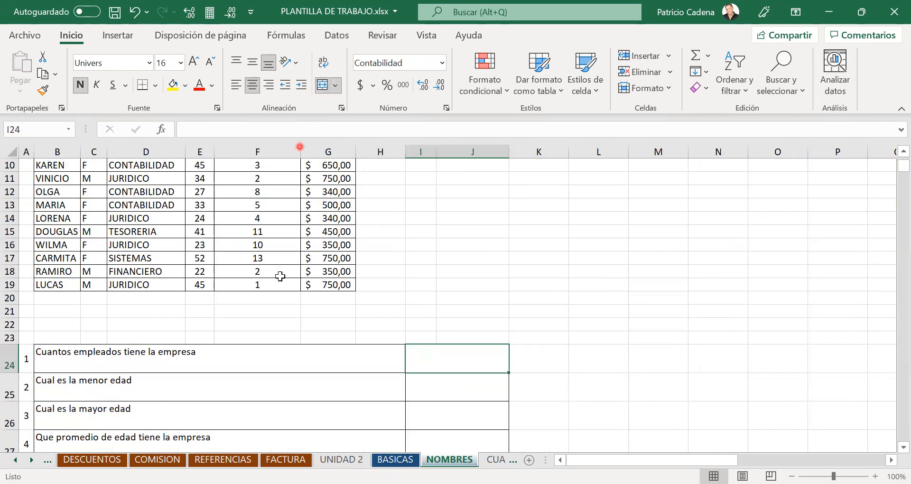
- Copy the format of the merged I24 answer cell to the answer cells of the questions below it
{"action": "left_click", "coordinate": [42, 90]}
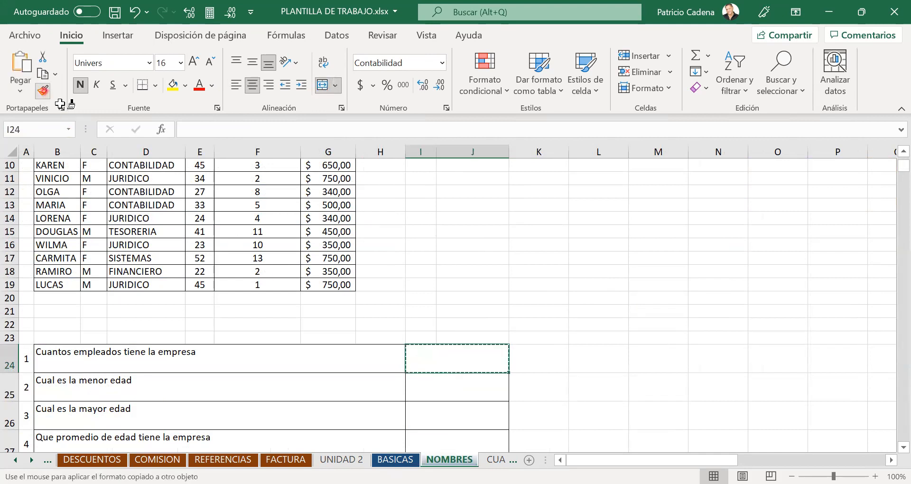
{"action": "scroll", "coordinate": [464, 380], "scroll_direction": "down", "scroll_amount": 1}
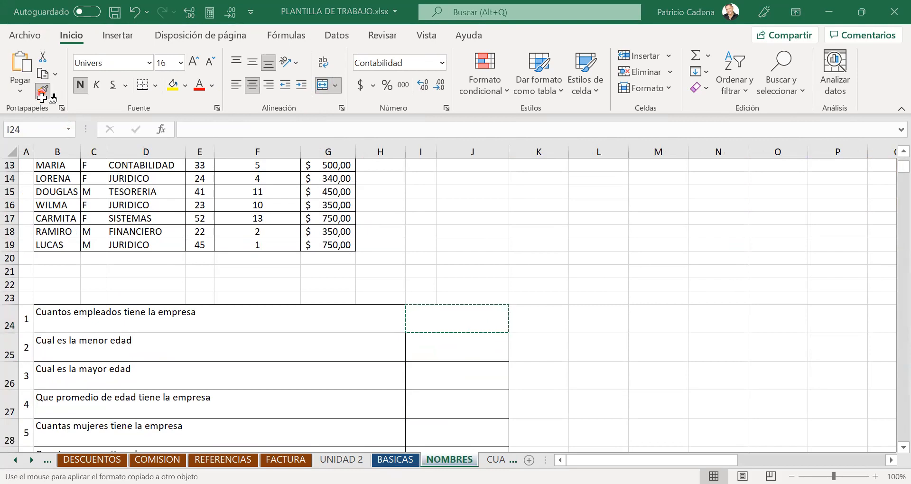
{"action": "mouse_move", "coordinate": [443, 337]}
{"action": "left_mouse_down"}
{"action": "mouse_move", "coordinate": [440, 452]}
{"action": "mouse_move", "coordinate": [451, 380]}
{"action": "mouse_move", "coordinate": [446, 399]}
{"action": "left_mouse_up"}
{"action": "scroll", "coordinate": [445, 398], "scroll_direction": "up", "scroll_amount": 8}
{"action": "scroll", "coordinate": [445, 398], "scroll_direction": "up", "scroll_amount": 1}
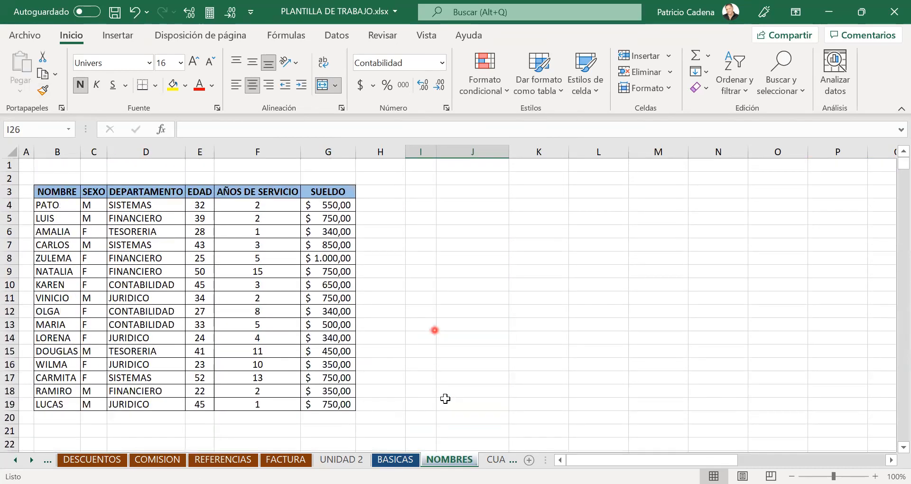
{"action": "left_click", "coordinate": [258, 312]}
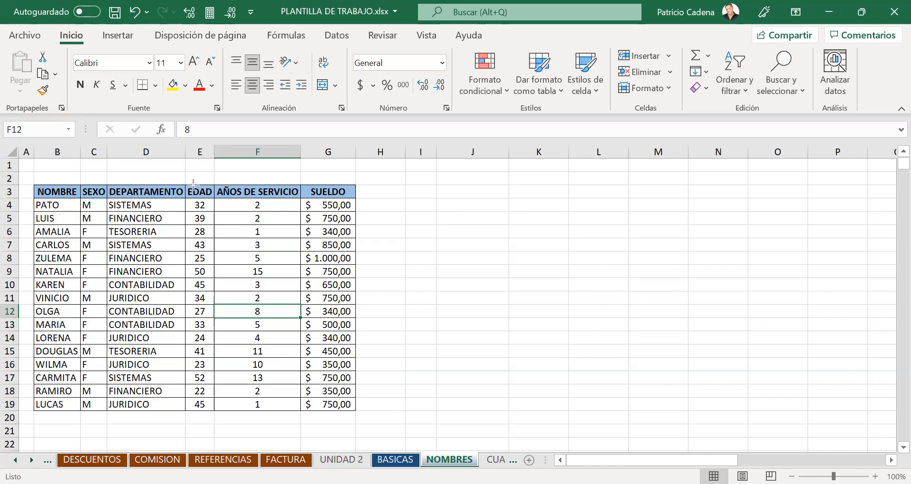
- Circle the NOMBRE, DEPARTAMENTO and AÑOS DE SERVICIO headers on screen, and mark the row 6 record with a red box and arrow
{"action": "left_click_drag", "start_coordinate": [32, 173], "coordinate": [82, 204]}
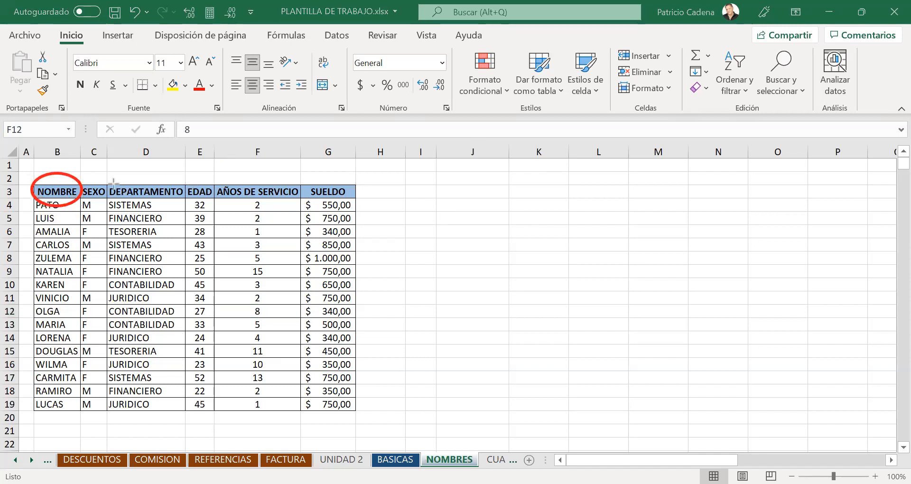
{"action": "left_click_drag", "start_coordinate": [152, 200], "coordinate": [179, 208]}
{"action": "mouse_move", "coordinate": [214, 170]}
{"action": "left_mouse_down"}
{"action": "mouse_move", "coordinate": [224, 184]}
{"action": "mouse_move", "coordinate": [307, 206]}
{"action": "left_mouse_up"}
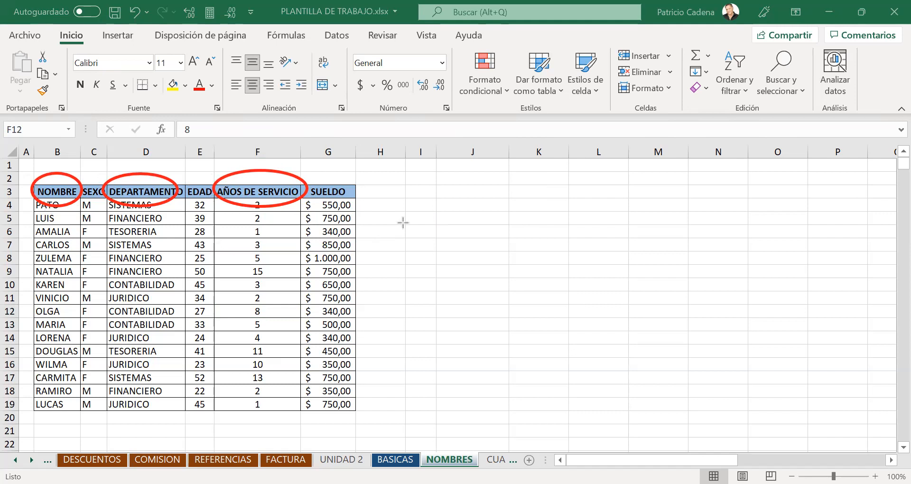
{"action": "mouse_move", "coordinate": [33, 221]}
{"action": "left_mouse_down"}
{"action": "mouse_move", "coordinate": [54, 244]}
{"action": "mouse_move", "coordinate": [352, 242]}
{"action": "left_mouse_up"}
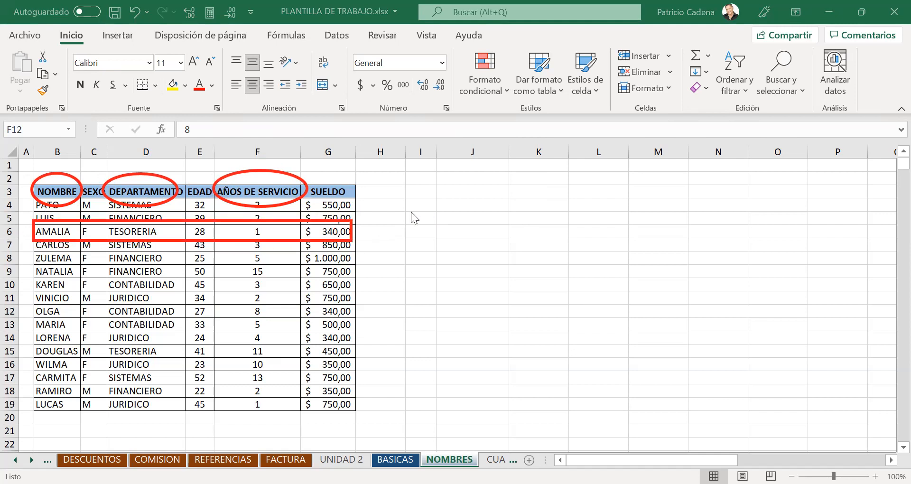
{"action": "left_click_drag", "start_coordinate": [524, 330], "coordinate": [368, 241]}
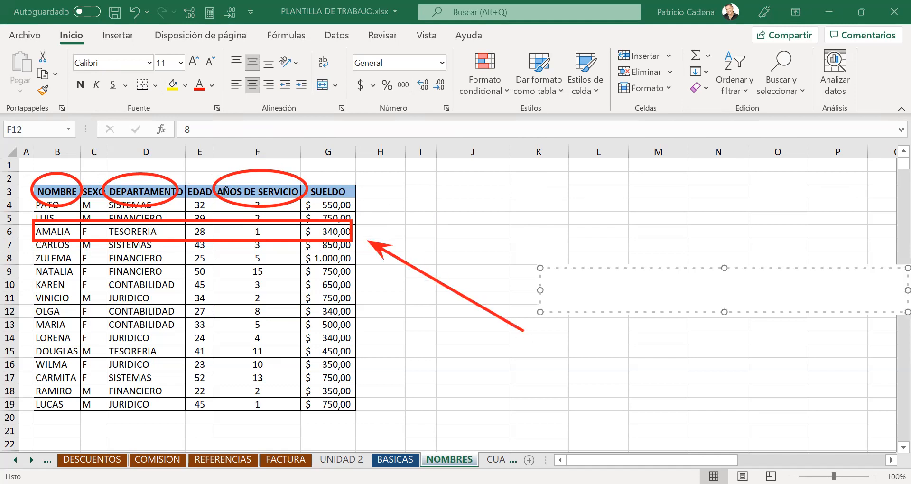
- Add the on-screen text annotation "BASE DE DATOS" beside the employee table
{"action": "type", "text": "bade"}
{"action": "key", "text": "BackSpace"}
{"action": "key", "text": "BackSpace"}
{"action": "key", "text": "BackSpace"}
{"action": "key", "text": "BackSpace"}
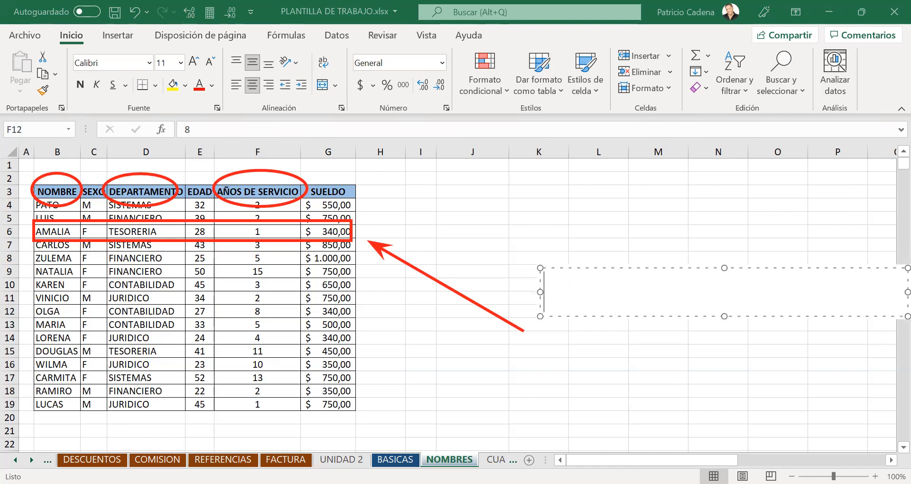
{"action": "type", "text": "BASE DE DATOS"}
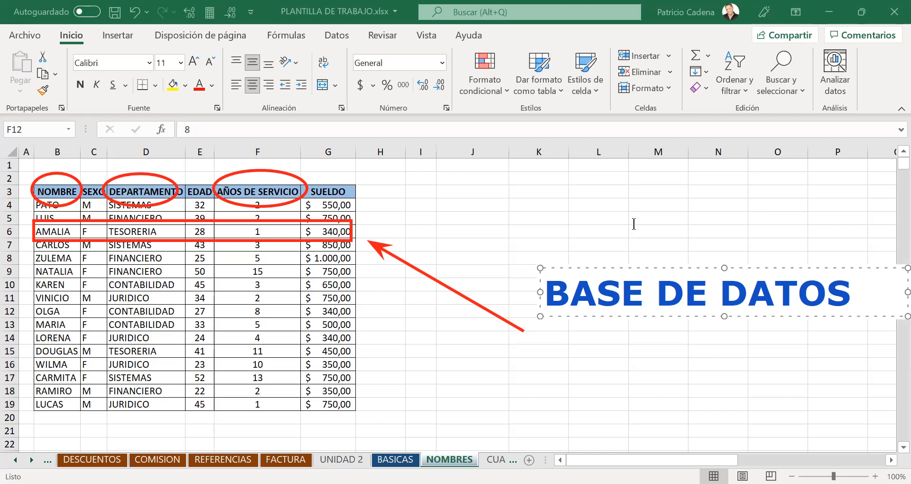
- Clear the on-screen annotations from the NOMBRES sheet, and mark the row 4 record with a red box
{"action": "left_click", "coordinate": [605, 295]}
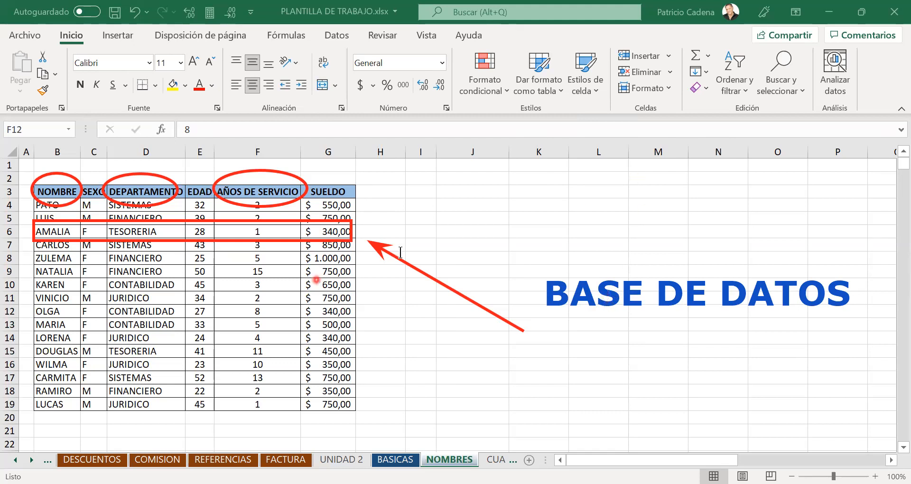
{"action": "key", "text": "Escape"}
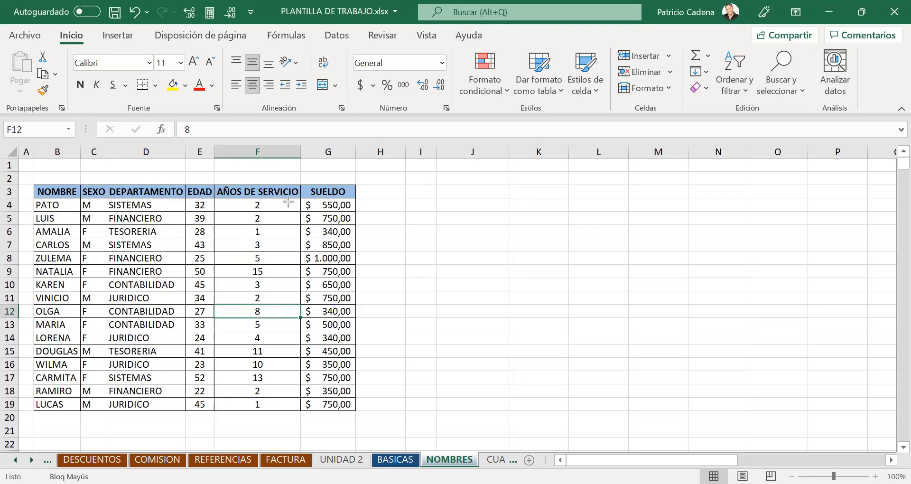
{"action": "mouse_move", "coordinate": [32, 194]}
{"action": "left_mouse_down"}
{"action": "mouse_move", "coordinate": [379, 226]}
{"action": "mouse_move", "coordinate": [356, 214]}
{"action": "left_mouse_up"}
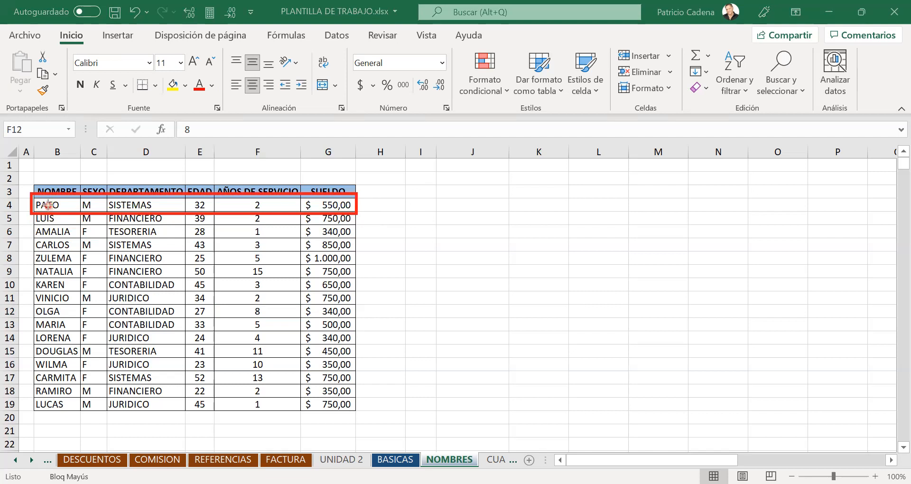
- Go through the NOMBRE, SEXO, AÑOS DE SERVICIO and SUELDO cells of the row 4 record
{"action": "left_click", "coordinate": [74, 205]}
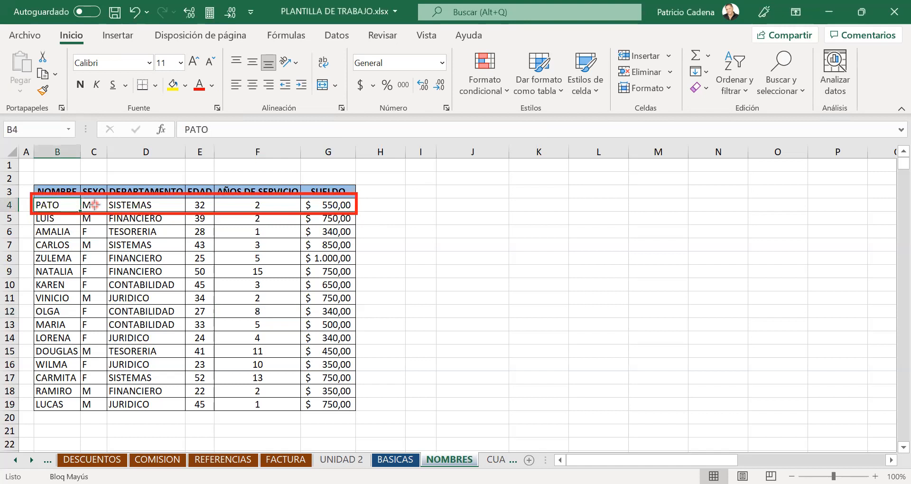
{"action": "left_click", "coordinate": [95, 204]}
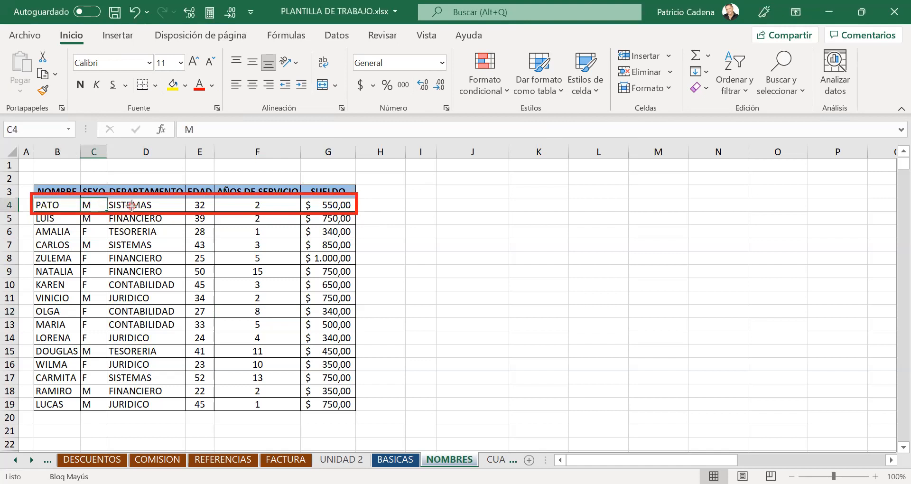
{"action": "left_click", "coordinate": [252, 207]}
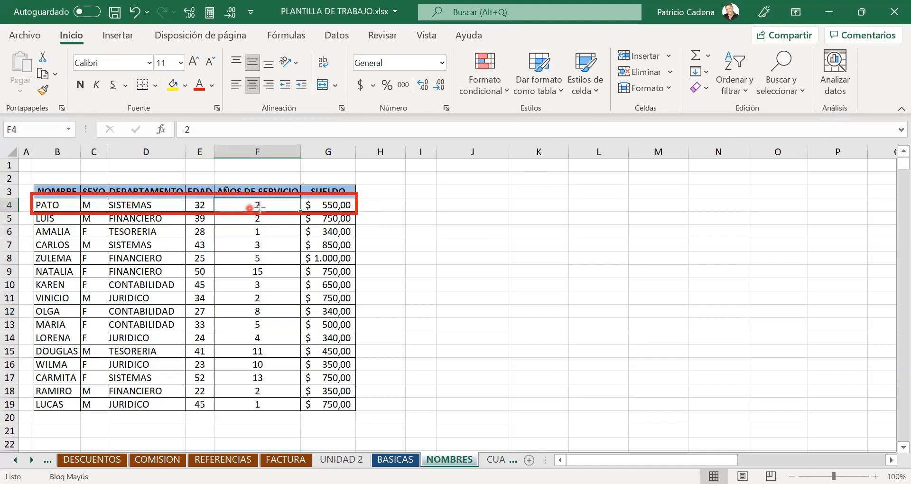
{"action": "left_click", "coordinate": [319, 204]}
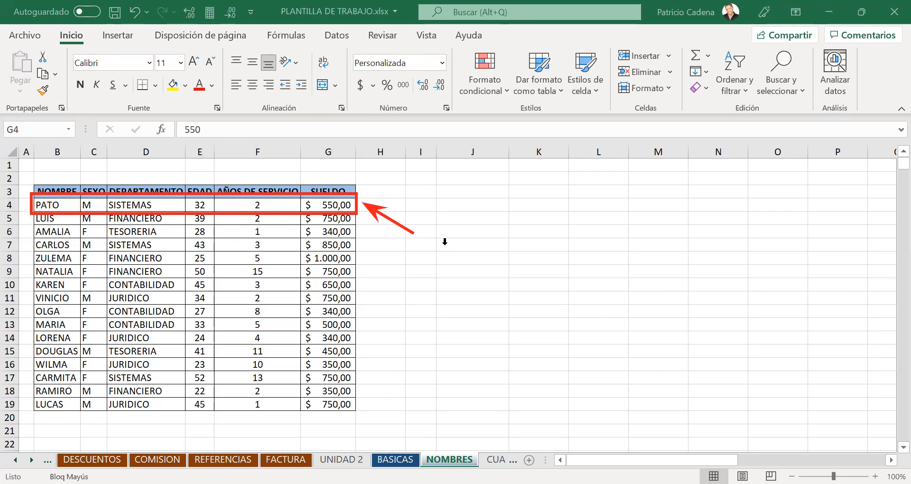
- Mark three more records below row 4 with red boxes, and undo all the record annotations
{"action": "mouse_move", "coordinate": [31, 233]}
{"action": "left_mouse_down"}
{"action": "mouse_move", "coordinate": [180, 258]}
{"action": "mouse_move", "coordinate": [353, 251]}
{"action": "left_mouse_up"}
{"action": "left_click_drag", "start_coordinate": [33, 270], "coordinate": [355, 285]}
{"action": "mouse_move", "coordinate": [19, 326]}
{"action": "left_mouse_down"}
{"action": "mouse_move", "coordinate": [98, 350]}
{"action": "mouse_move", "coordinate": [349, 348]}
{"action": "left_mouse_up"}
{"action": "key", "text": "ctrl+z"}
{"action": "key", "text": "ctrl+z"}
{"action": "key", "text": "ctrl+z"}
{"action": "key", "text": "ctrl+z"}
{"action": "key", "text": "ctrl+z"}
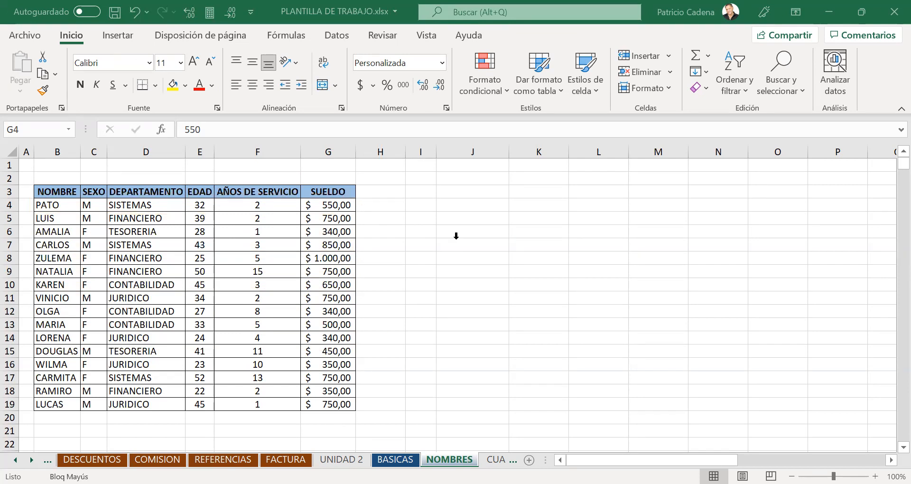
- Mark the NOMBRE column with a red box and arrow, and go through the NOMBRE, SEXO, DEPARTAMENTO and EDAD headers
{"action": "mouse_move", "coordinate": [30, 177]}
{"action": "left_mouse_down"}
{"action": "mouse_move", "coordinate": [24, 269]}
{"action": "mouse_move", "coordinate": [90, 406]}
{"action": "mouse_move", "coordinate": [80, 414]}
{"action": "left_mouse_up"}
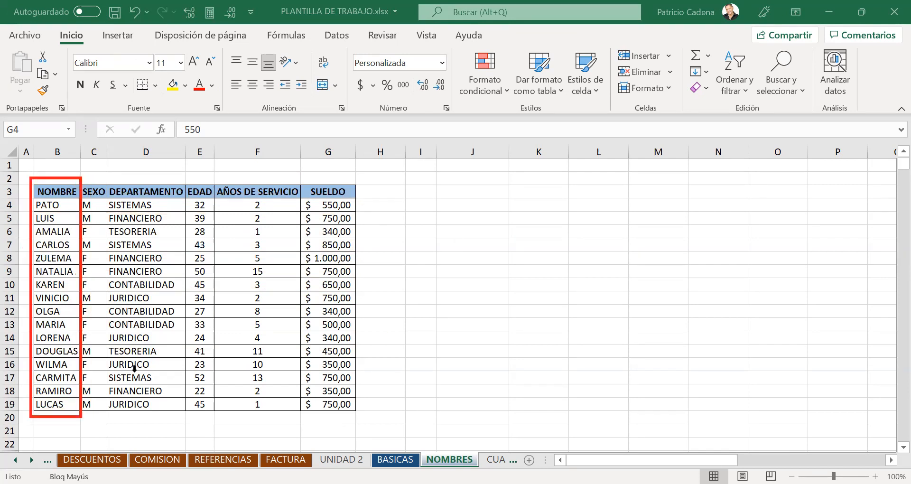
{"action": "left_click_drag", "start_coordinate": [77, 119], "coordinate": [52, 174]}
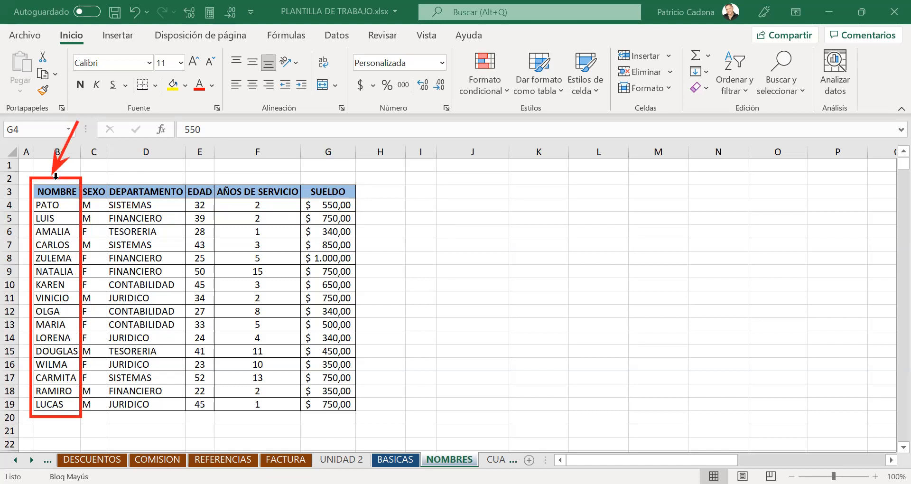
{"action": "left_click", "coordinate": [57, 192]}
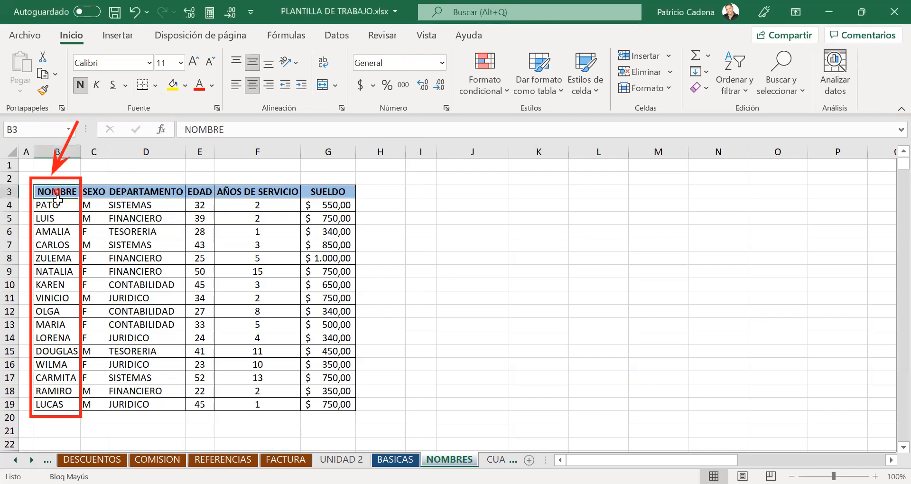
{"action": "left_click", "coordinate": [93, 192]}
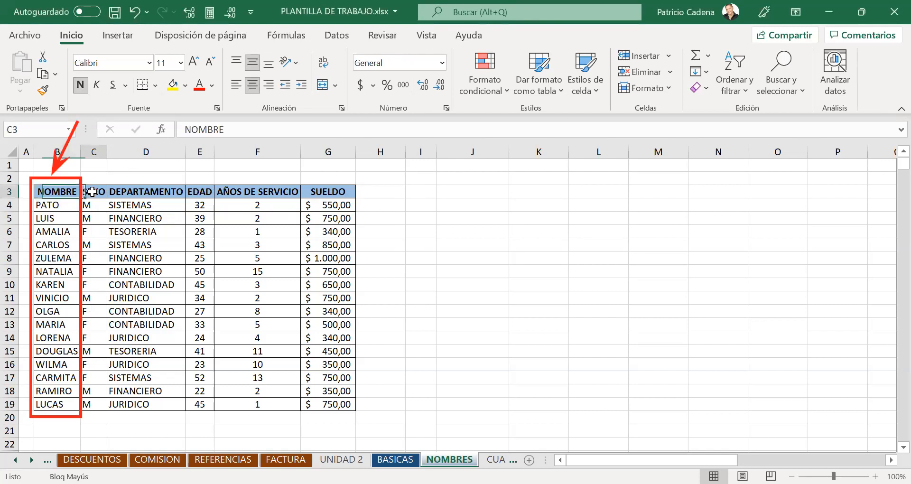
{"action": "left_click", "coordinate": [153, 195]}
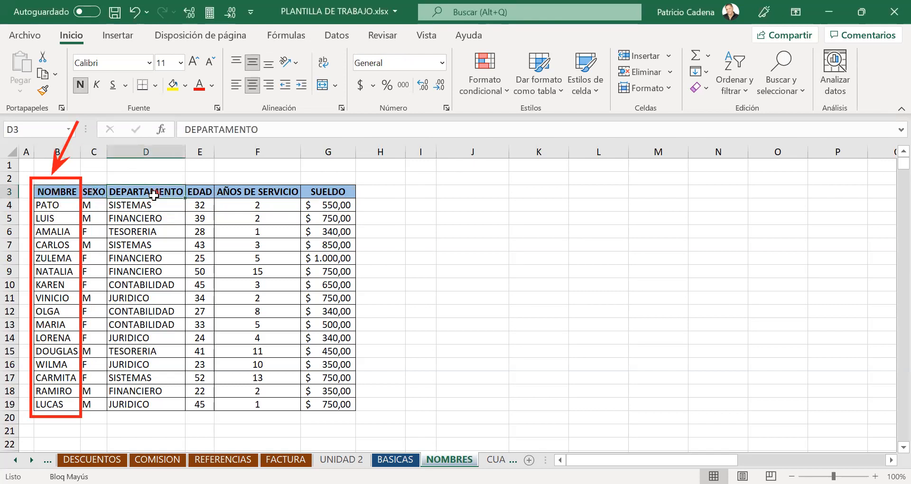
{"action": "left_click", "coordinate": [197, 197]}
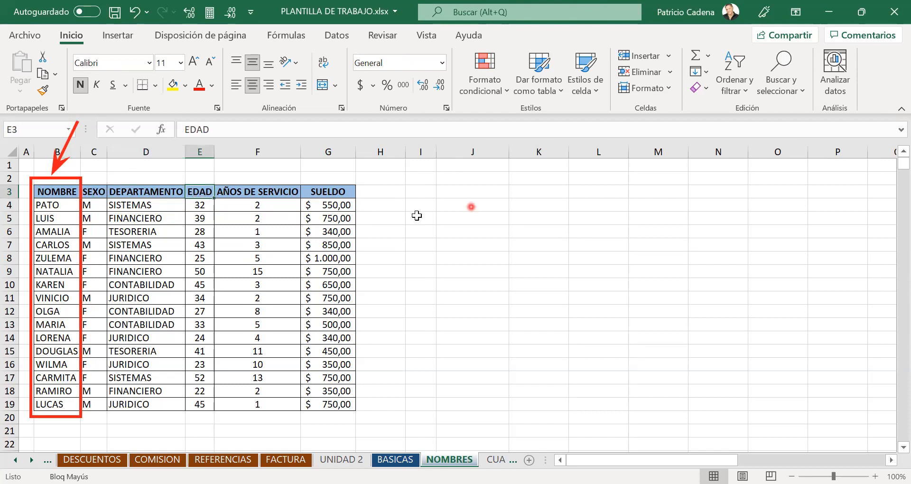
- Highlight the whole employee table B3:G19, and look over the questions below it along with their answer cells I24:J35
{"action": "mouse_move", "coordinate": [57, 192]}
{"action": "left_mouse_down"}
{"action": "mouse_move", "coordinate": [200, 324]}
{"action": "mouse_move", "coordinate": [309, 404]}
{"action": "left_mouse_up"}
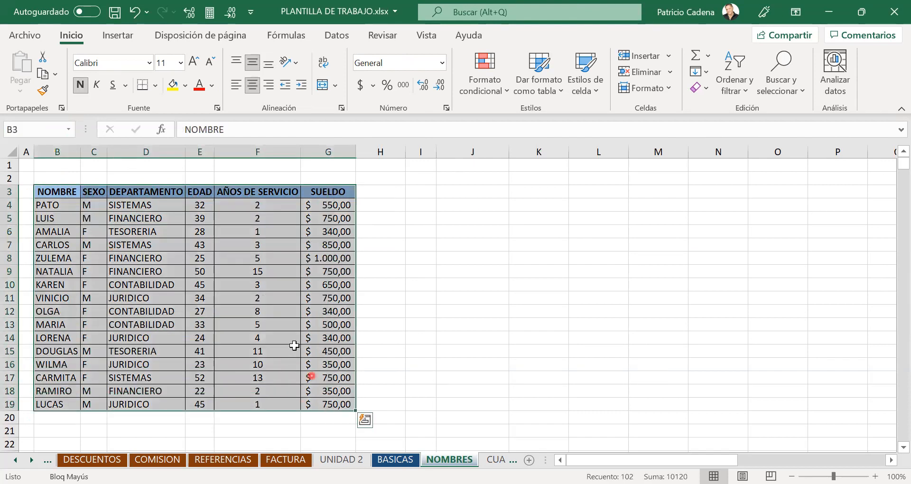
{"action": "left_click", "coordinate": [169, 270]}
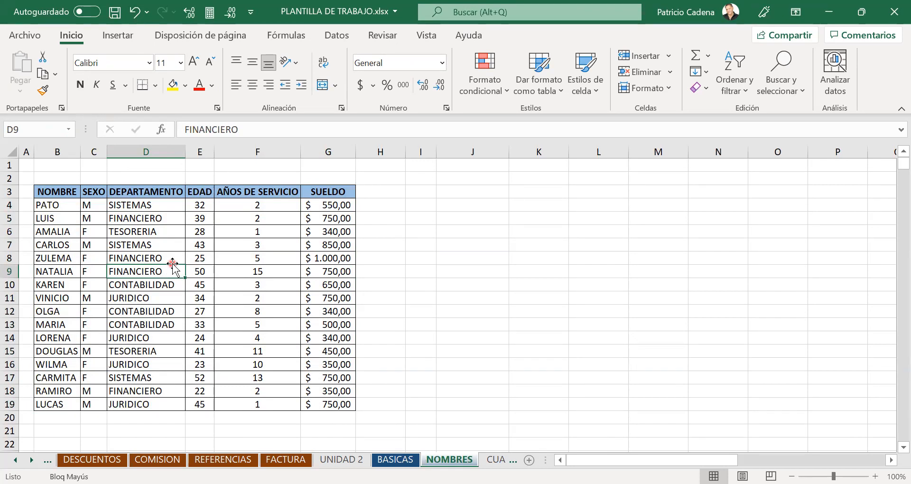
{"action": "scroll", "coordinate": [172, 264], "scroll_direction": "down", "scroll_amount": 2}
{"action": "scroll", "coordinate": [172, 263], "scroll_direction": "down", "scroll_amount": 2}
{"action": "scroll", "coordinate": [172, 263], "scroll_direction": "up", "scroll_amount": 2}
{"action": "scroll", "coordinate": [165, 276], "scroll_direction": "up", "scroll_amount": 2}
{"action": "scroll", "coordinate": [218, 271], "scroll_direction": "down", "scroll_amount": 1}
{"action": "scroll", "coordinate": [217, 271], "scroll_direction": "down", "scroll_amount": 3}
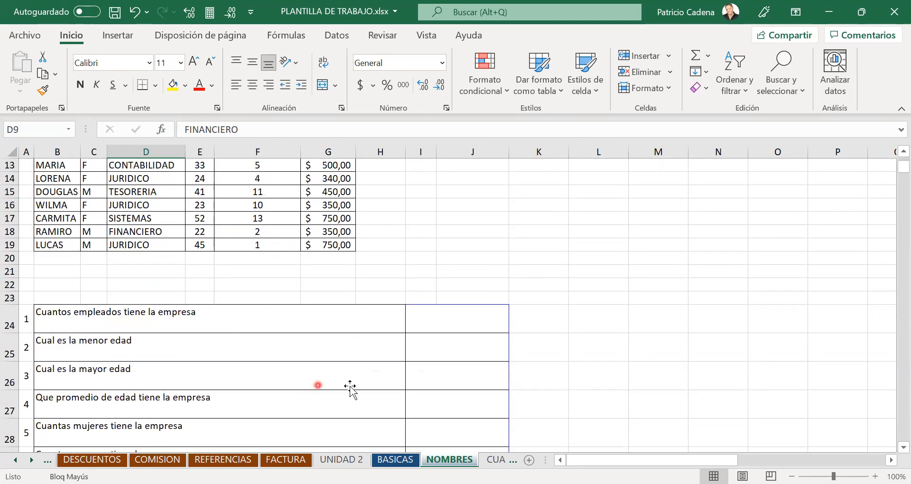
{"action": "left_click", "coordinate": [461, 323]}
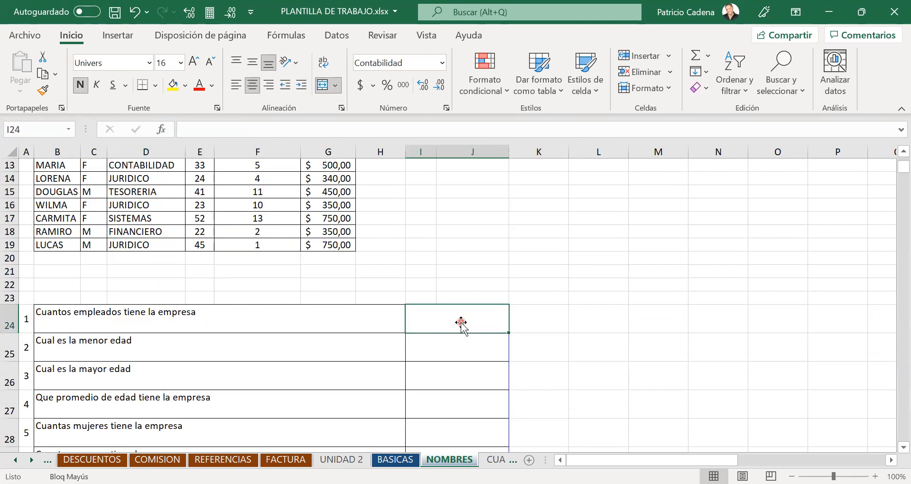
{"action": "left_click_drag", "start_coordinate": [461, 323], "coordinate": [462, 406]}
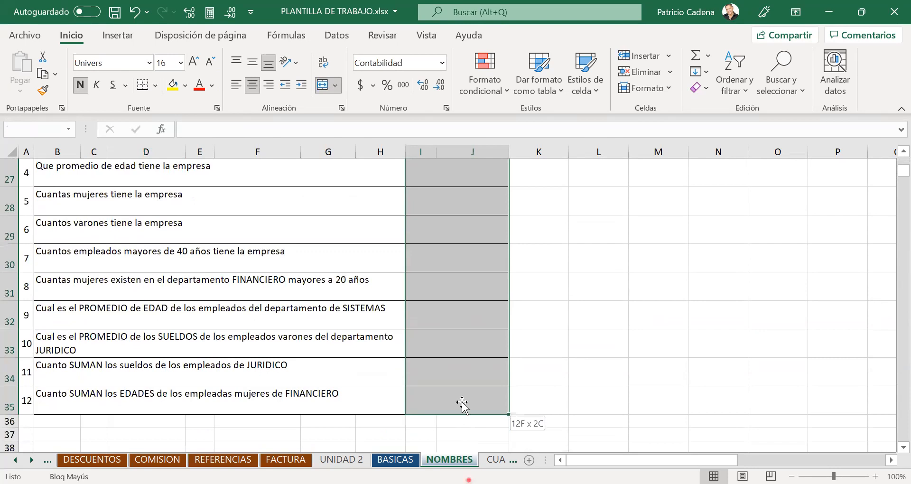
{"action": "scroll", "coordinate": [266, 239], "scroll_direction": "up", "scroll_amount": 5}
{"action": "left_click", "coordinate": [258, 354]}
{"action": "scroll", "coordinate": [258, 352], "scroll_direction": "up", "scroll_amount": 2}
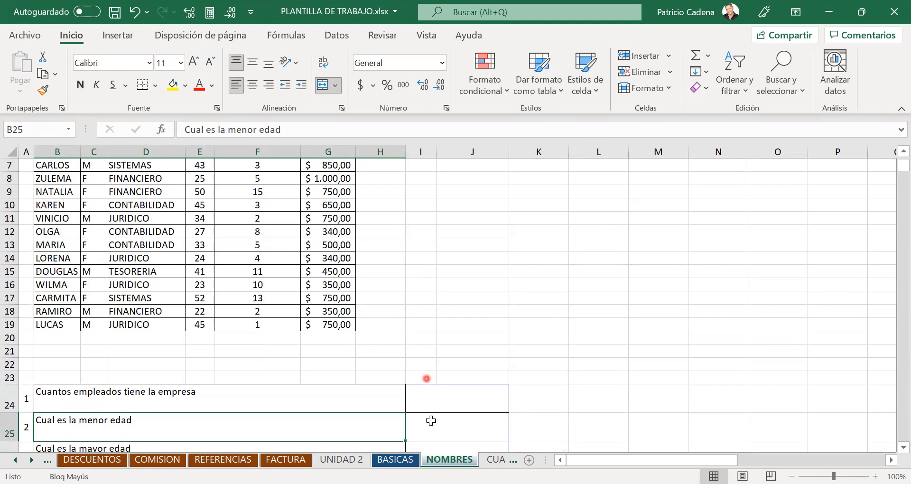
- Review the list of AutoSum functions on the BASICAS sheet, and again on NOMBRES beside the questions
{"action": "left_click", "coordinate": [389, 460]}
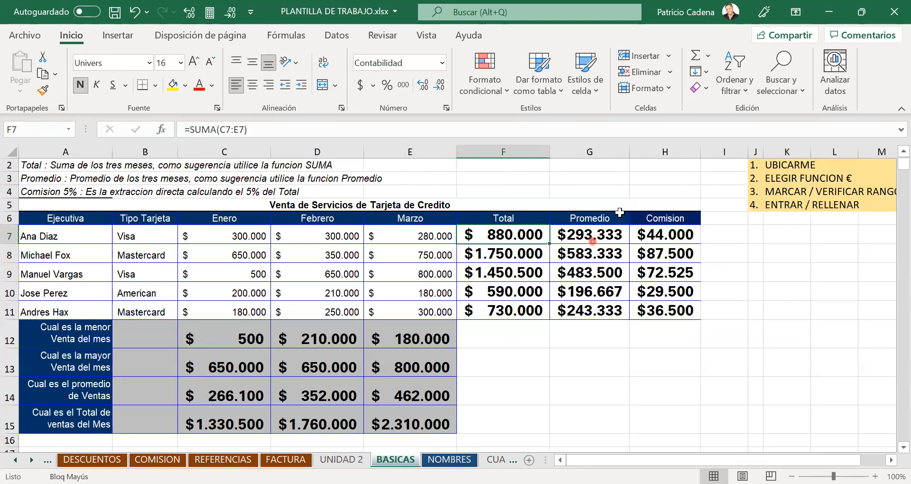
{"action": "left_click", "coordinate": [705, 57]}
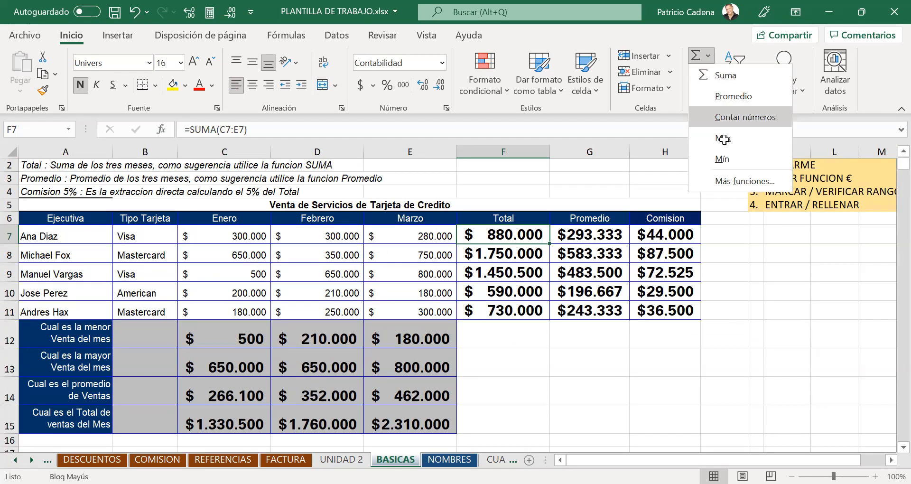
{"action": "left_click", "coordinate": [449, 460]}
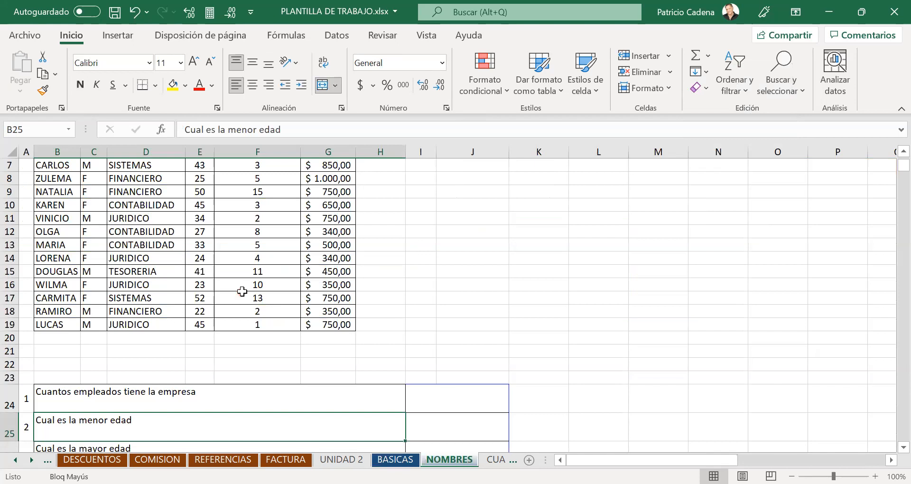
{"action": "scroll", "coordinate": [242, 292], "scroll_direction": "down", "scroll_amount": 3}
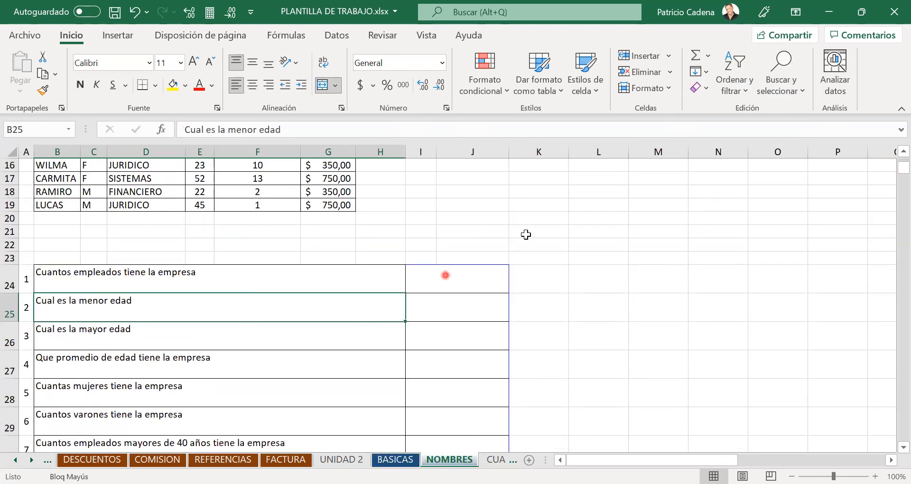
{"action": "left_click", "coordinate": [712, 61]}
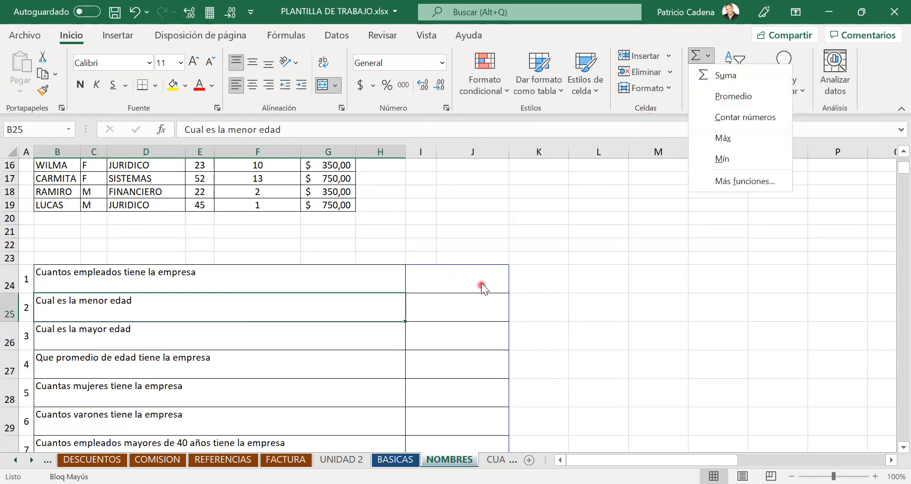
{"action": "left_click", "coordinate": [468, 309]}
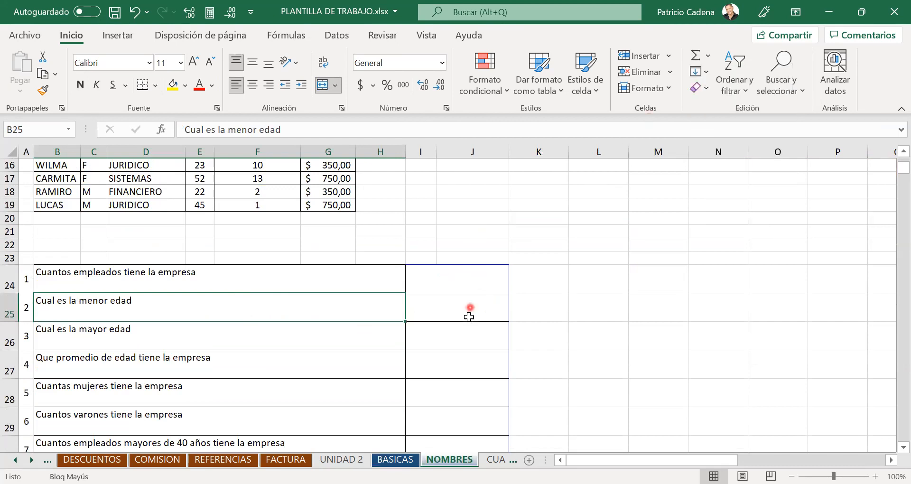
- Go over the answer cells I24:J27 of the first four questions on NOMBRES, ending on I24
{"action": "left_click", "coordinate": [468, 285]}
{"action": "left_click_drag", "start_coordinate": [466, 303], "coordinate": [459, 358]}
{"action": "left_click", "coordinate": [464, 274]}
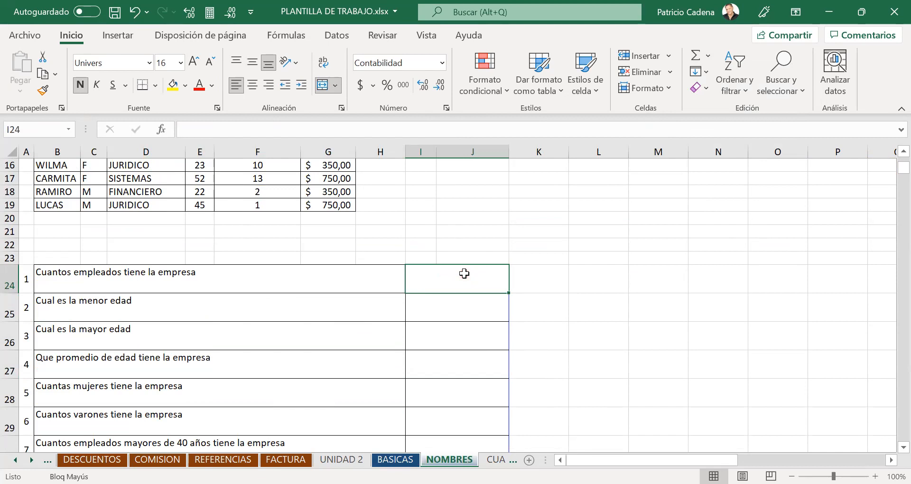
{"action": "mouse_move", "coordinate": [464, 273]}
{"action": "left_mouse_down"}
{"action": "mouse_move", "coordinate": [464, 342]}
{"action": "mouse_move", "coordinate": [447, 279]}
{"action": "mouse_move", "coordinate": [446, 346]}
{"action": "left_mouse_up"}
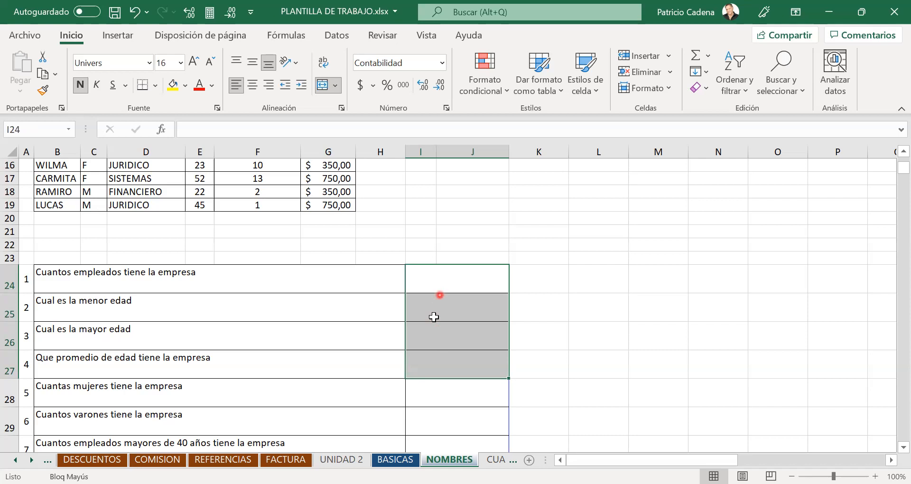
{"action": "left_click", "coordinate": [443, 287]}
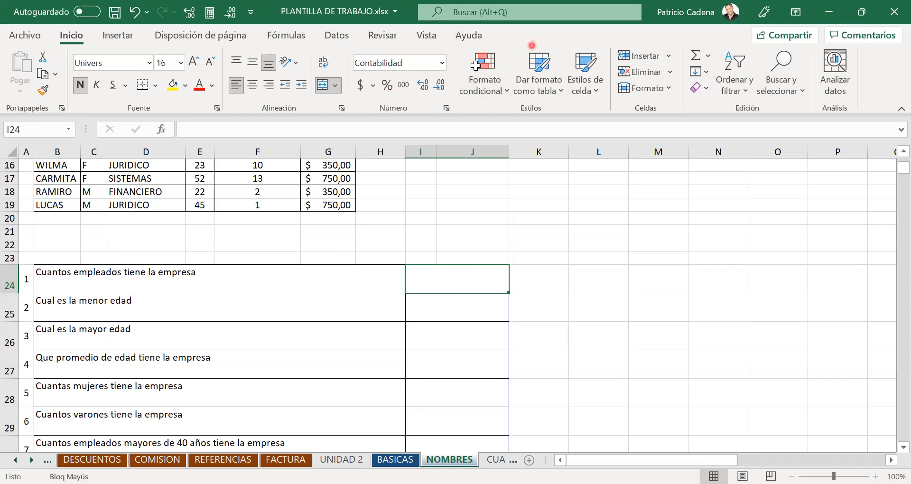
- Select the answer cell I24 for "Cuantos empleados tiene la empresa" and look over the available AutoSum functions
{"action": "left_click", "coordinate": [564, 43]}
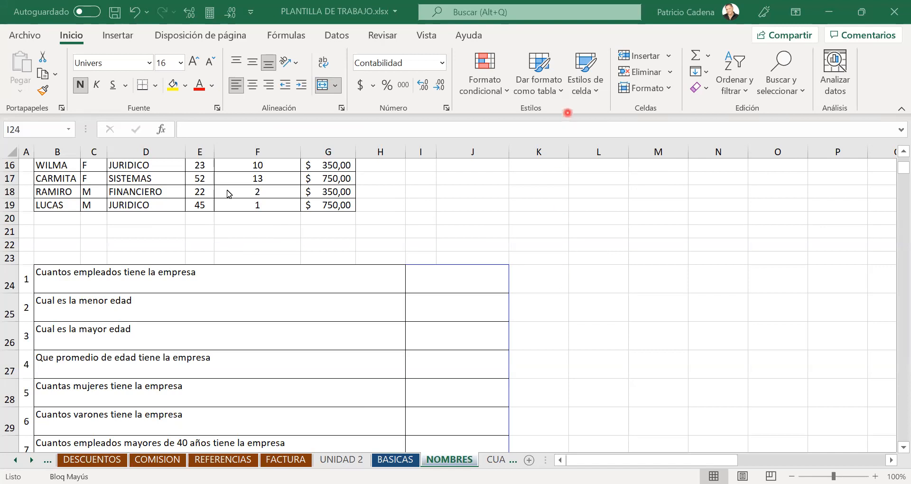
{"action": "scroll", "coordinate": [228, 192], "scroll_direction": "up", "scroll_amount": 2}
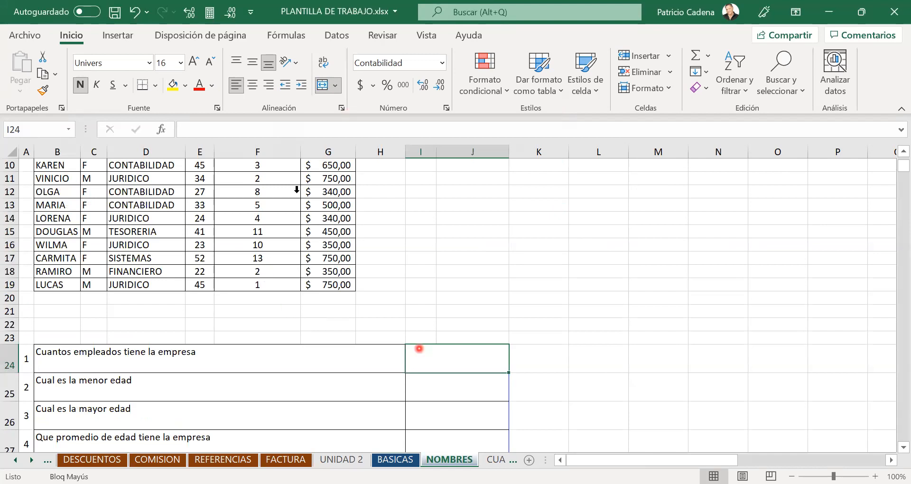
{"action": "left_click", "coordinate": [399, 385]}
{"action": "left_click", "coordinate": [453, 351]}
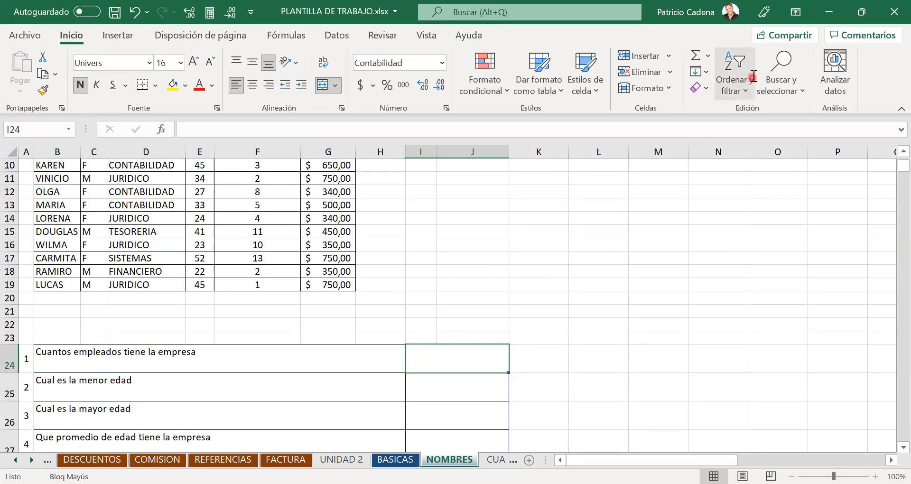
{"action": "left_click", "coordinate": [709, 55]}
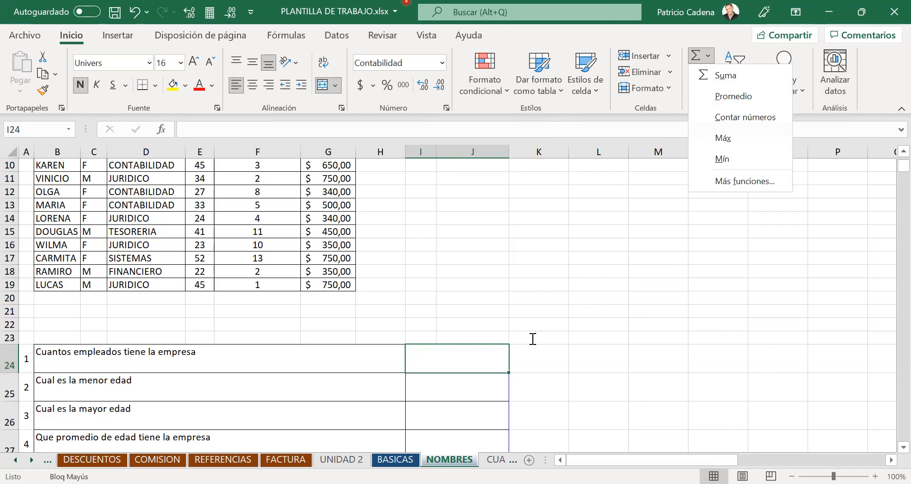
{"action": "key", "text": "Escape"}
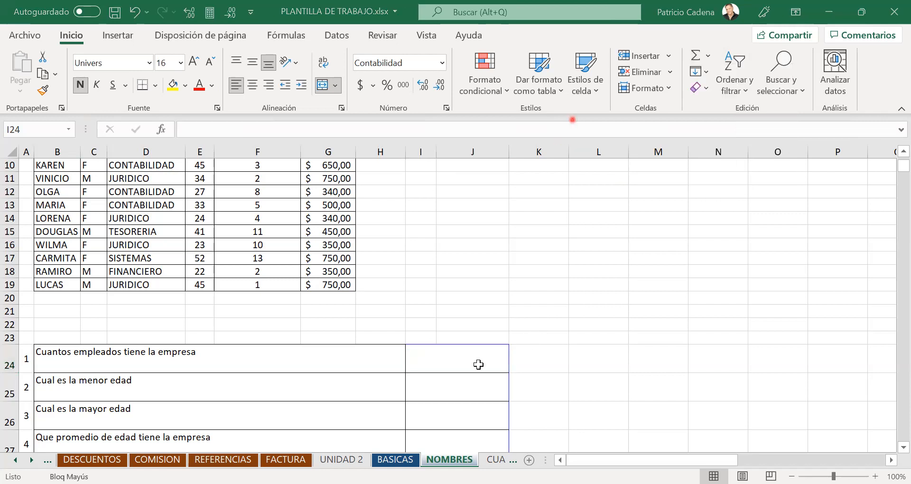
{"action": "left_click", "coordinate": [459, 346]}
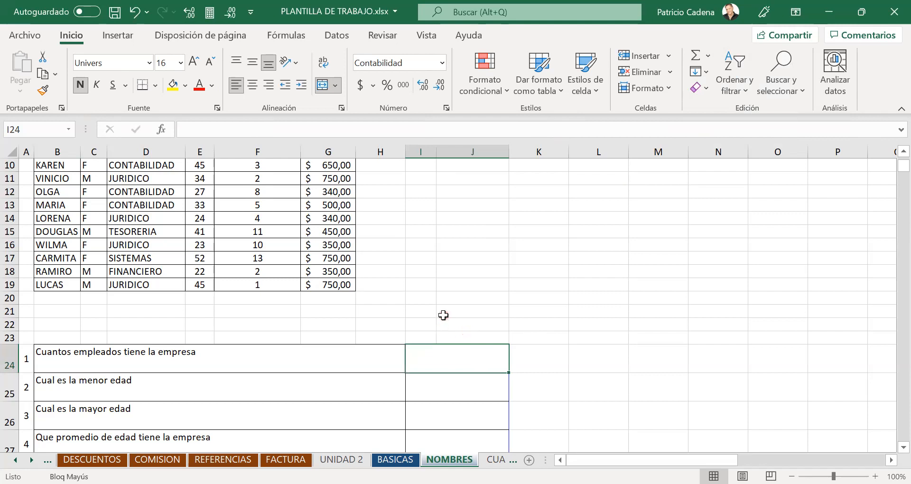
- Compare the numeric EDAD column E4:E19 with the text DEPARTAMENTO column D4:D19 as possible ranges for counting employees
{"action": "scroll", "coordinate": [411, 264], "scroll_direction": "up", "scroll_amount": 3}
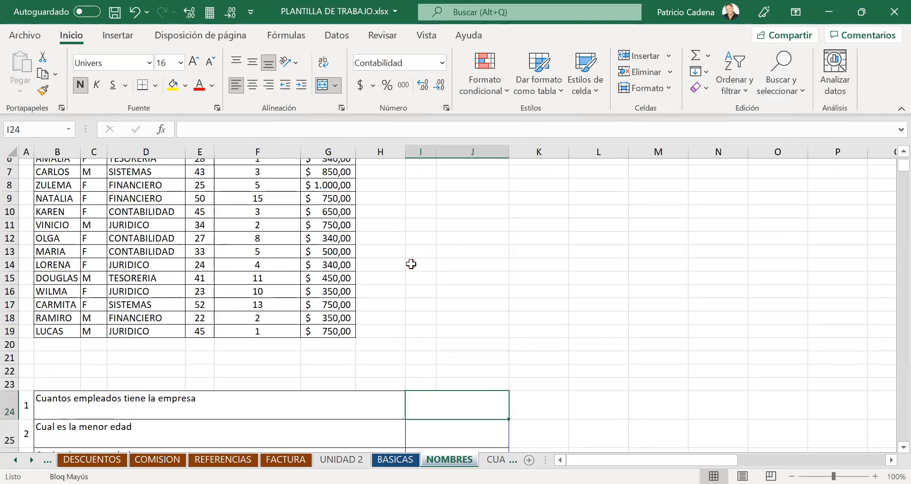
{"action": "left_click", "coordinate": [199, 205]}
{"action": "left_click_drag", "start_coordinate": [200, 208], "coordinate": [202, 404]}
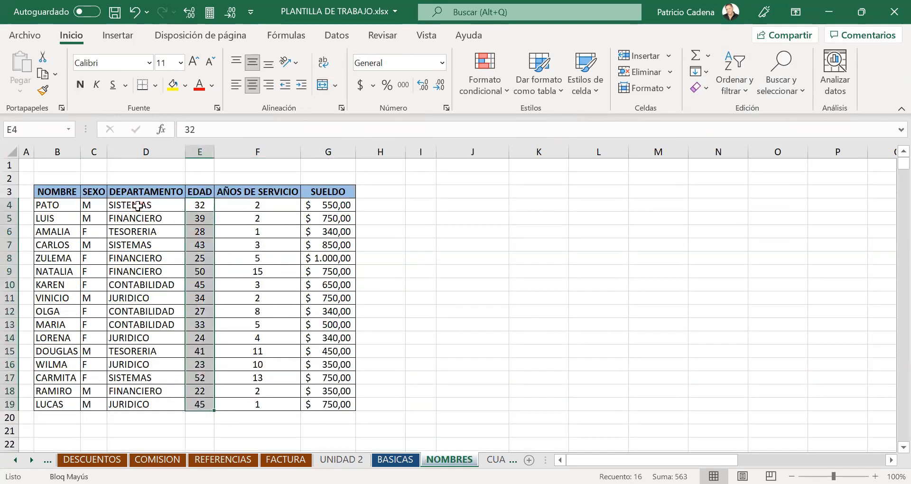
{"action": "left_click_drag", "start_coordinate": [138, 206], "coordinate": [150, 364]}
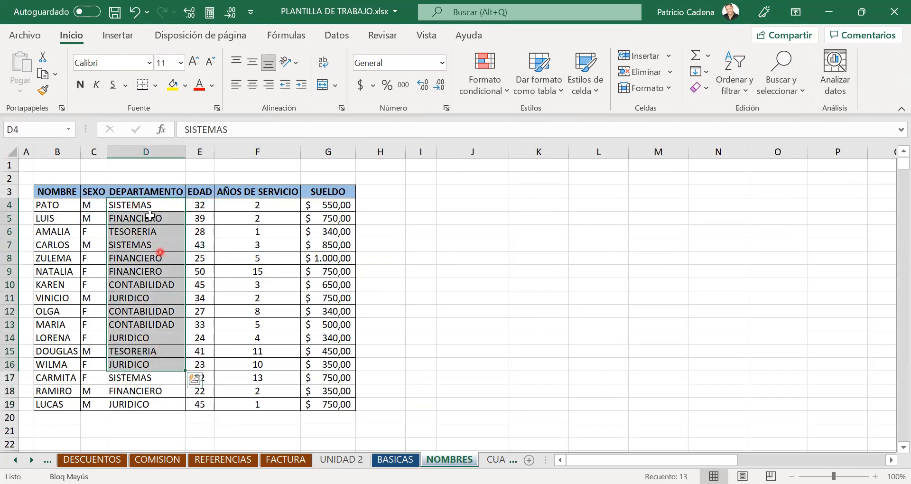
{"action": "left_click_drag", "start_coordinate": [143, 205], "coordinate": [156, 379]}
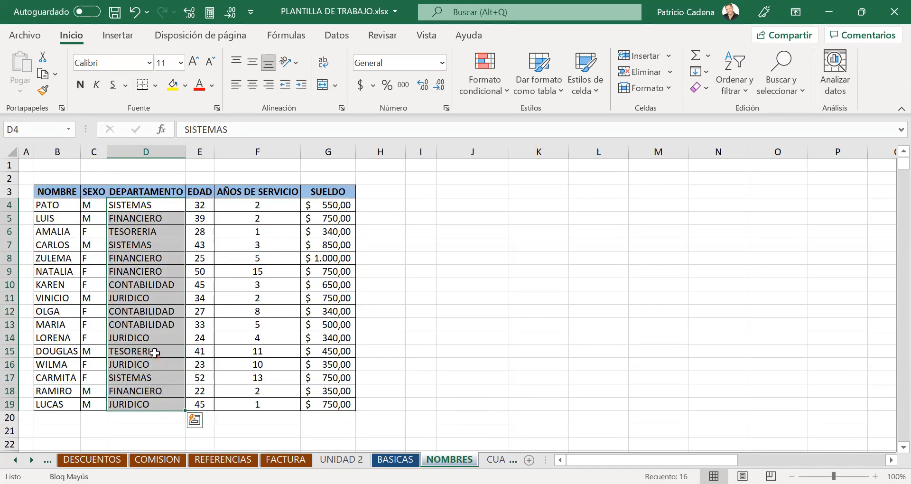
{"action": "left_click", "coordinate": [153, 206]}
{"action": "left_click_drag", "start_coordinate": [153, 205], "coordinate": [154, 397]}
{"action": "left_click_drag", "start_coordinate": [205, 205], "coordinate": [202, 377]}
{"action": "left_click", "coordinate": [202, 293]}
{"action": "scroll", "coordinate": [202, 294], "scroll_direction": "down", "scroll_amount": 3}
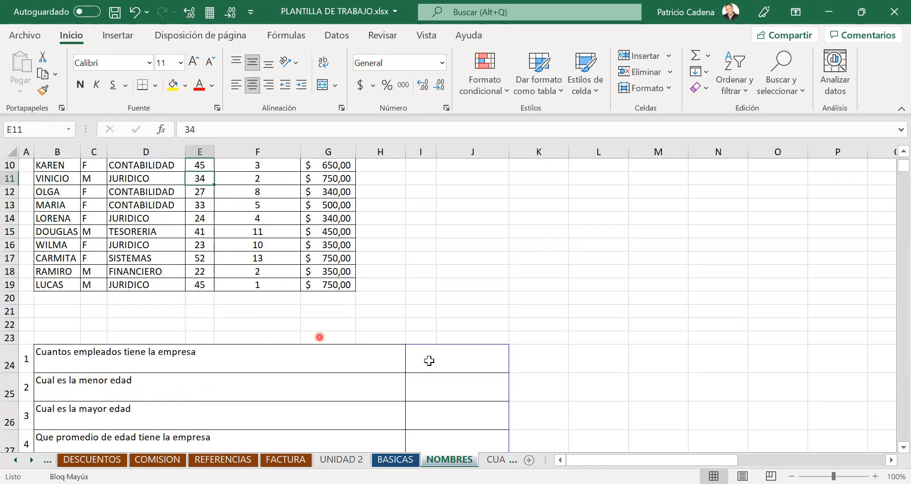
- Answer "Cuantos empleados tiene la empresa" in I24 by counting the EDAD values with =CONTAR(E4:E19)
{"action": "left_click", "coordinate": [454, 364]}
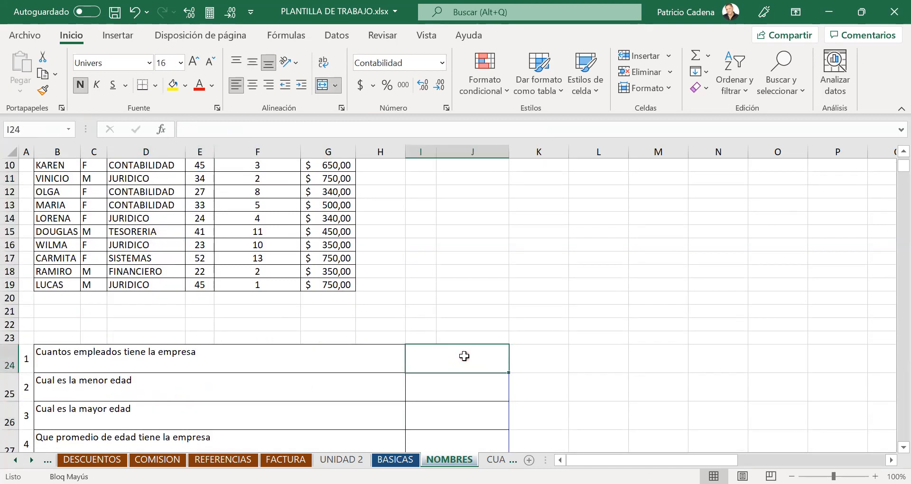
{"action": "left_click", "coordinate": [707, 57]}
{"action": "left_click", "coordinate": [717, 117]}
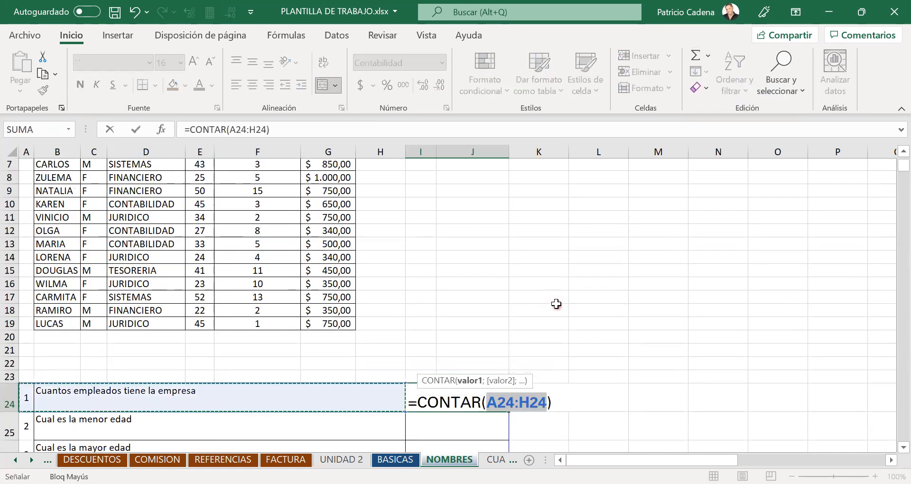
{"action": "scroll", "coordinate": [555, 303], "scroll_direction": "up", "scroll_amount": 2}
{"action": "left_click", "coordinate": [197, 203]}
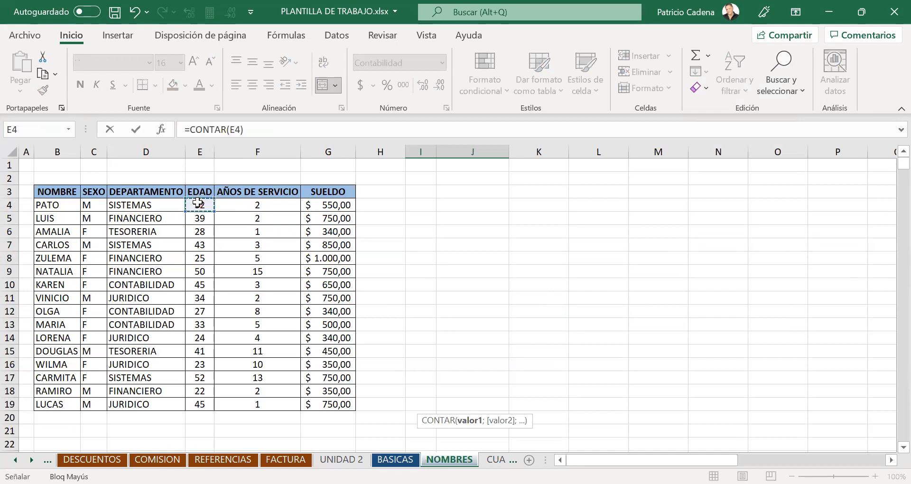
{"action": "key", "text": "ctrl+shift+Down"}
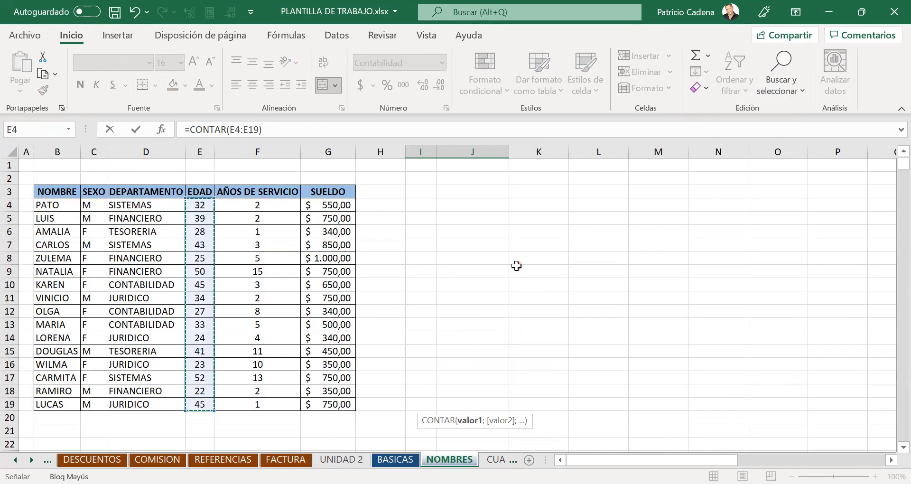
{"action": "key", "text": "Return"}
- Format the employee count in I24 with the General number format, centered alignment and font size 18
{"action": "left_click", "coordinate": [489, 401]}
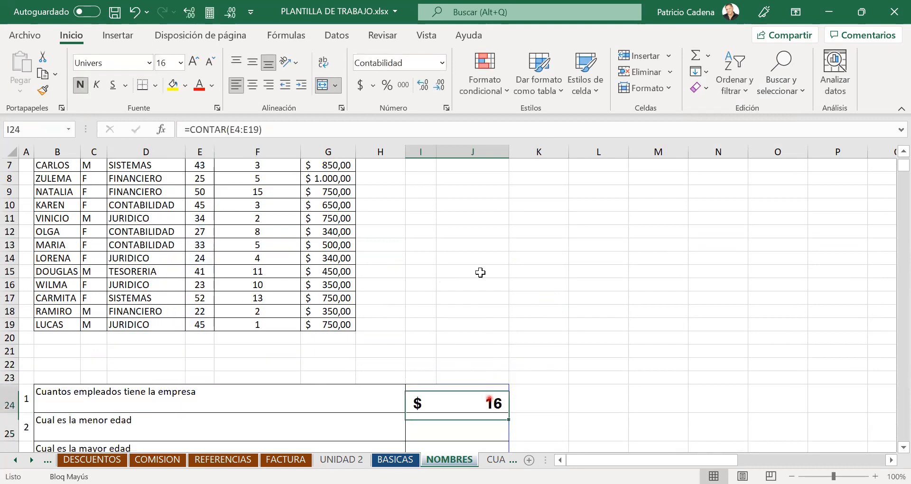
{"action": "left_click", "coordinate": [441, 63]}
{"action": "left_click", "coordinate": [436, 88]}
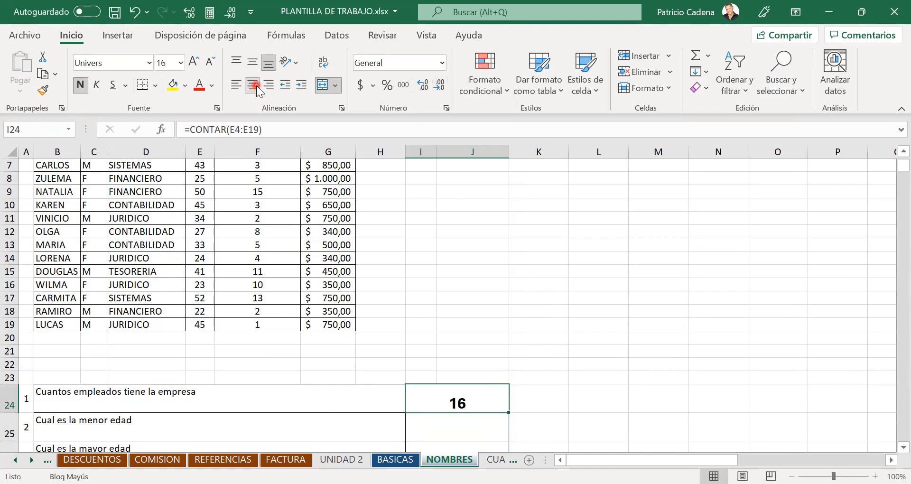
{"action": "left_click", "coordinate": [194, 63]}
- Copy the formatting of I24 onto the next three answer cells, I25:I27, with the format painter
{"action": "left_click", "coordinate": [43, 90]}
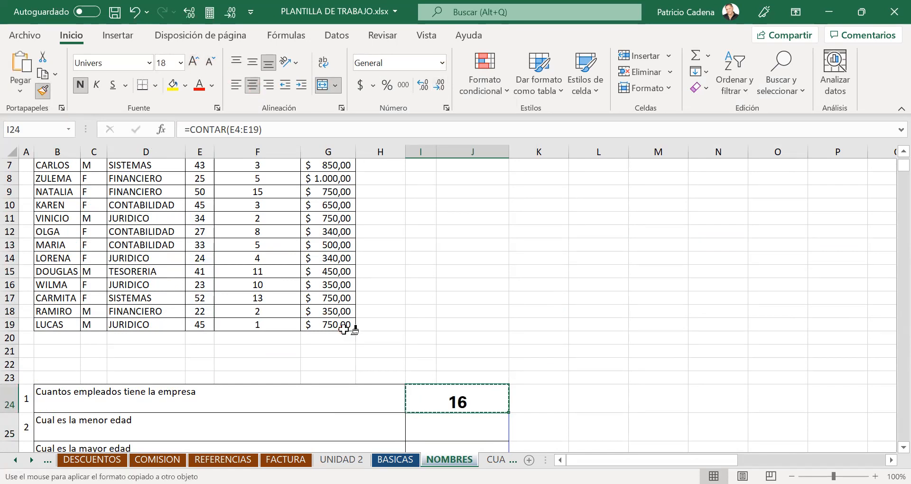
{"action": "scroll", "coordinate": [344, 329], "scroll_direction": "down", "scroll_amount": 2}
{"action": "left_click_drag", "start_coordinate": [470, 345], "coordinate": [466, 405]}
{"action": "left_click", "coordinate": [545, 370]}
{"action": "left_click", "coordinate": [469, 318]}
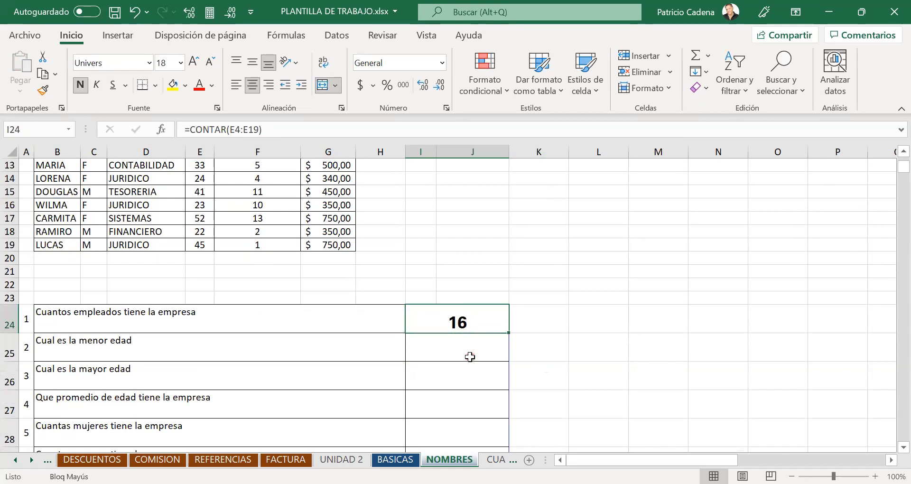
{"action": "left_click", "coordinate": [470, 355]}
{"action": "left_click", "coordinate": [466, 408]}
- Answer "Cual es la menor edad" in I25 with the MIN function over the ages E4:E19
{"action": "scroll", "coordinate": [465, 380], "scroll_direction": "up", "scroll_amount": 2}
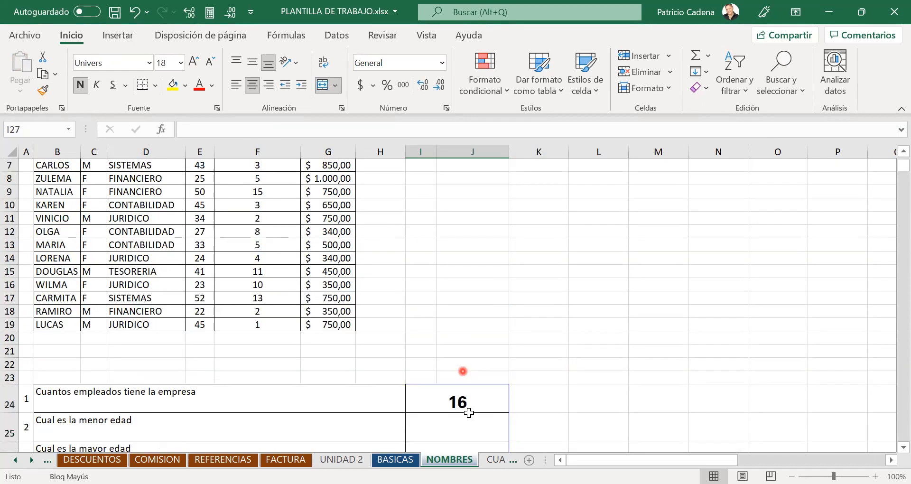
{"action": "left_click", "coordinate": [466, 429]}
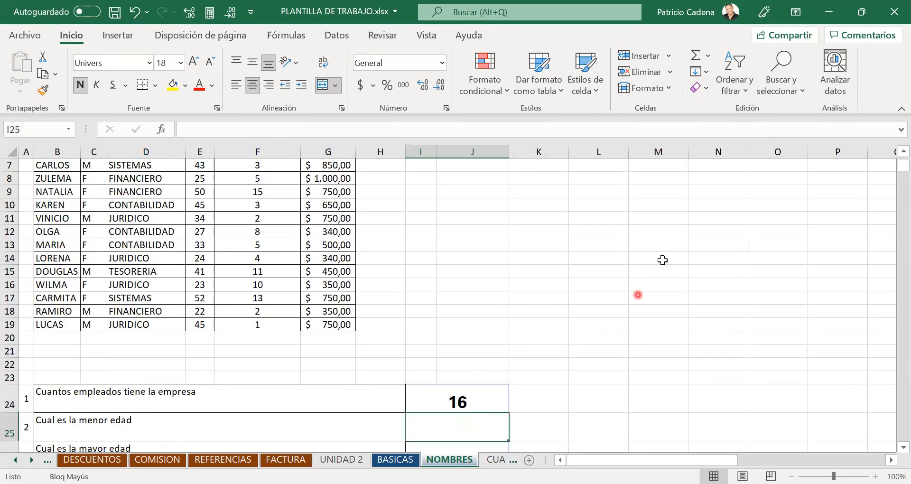
{"action": "left_click", "coordinate": [707, 55]}
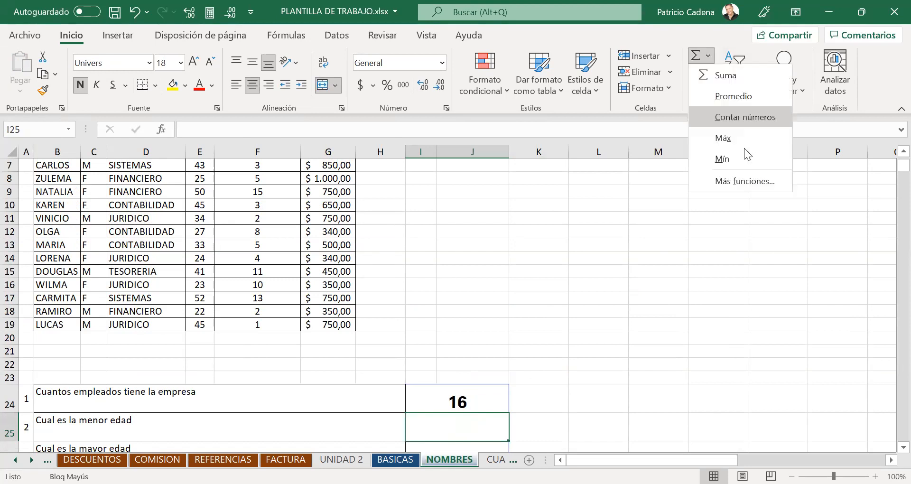
{"action": "left_click", "coordinate": [739, 161]}
{"action": "scroll", "coordinate": [525, 223], "scroll_direction": "up", "scroll_amount": 2}
{"action": "left_click", "coordinate": [199, 204]}
{"action": "left_click_drag", "start_coordinate": [203, 216], "coordinate": [210, 405]}
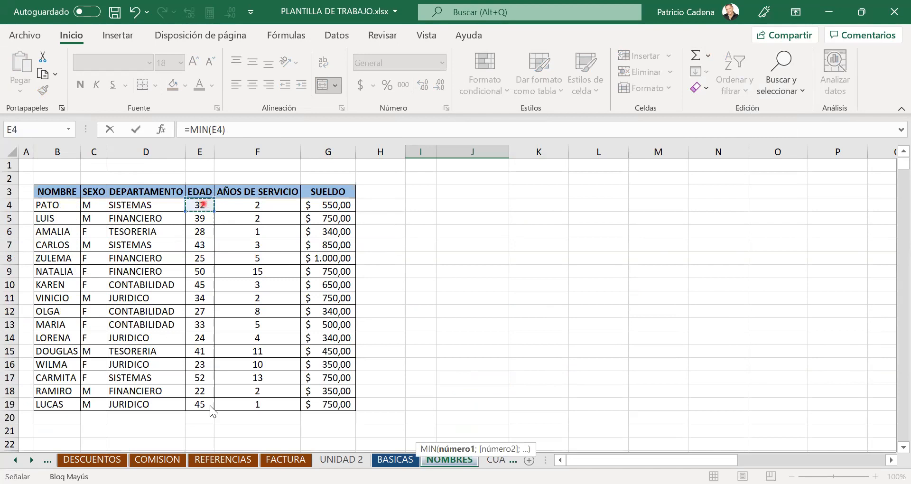
{"action": "key", "text": "Return"}
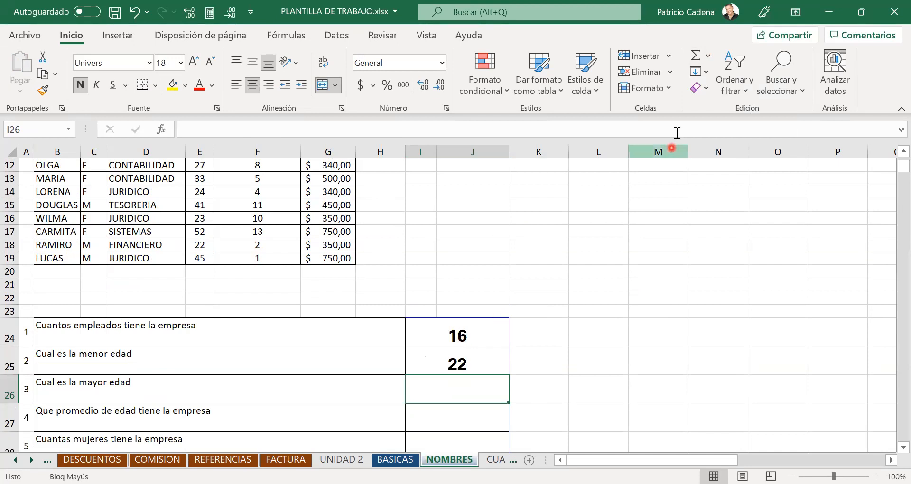
- Answer "Cual es la mayor edad" in I26 with the MAX function over the ages in the EDAD column
{"action": "left_click", "coordinate": [708, 60]}
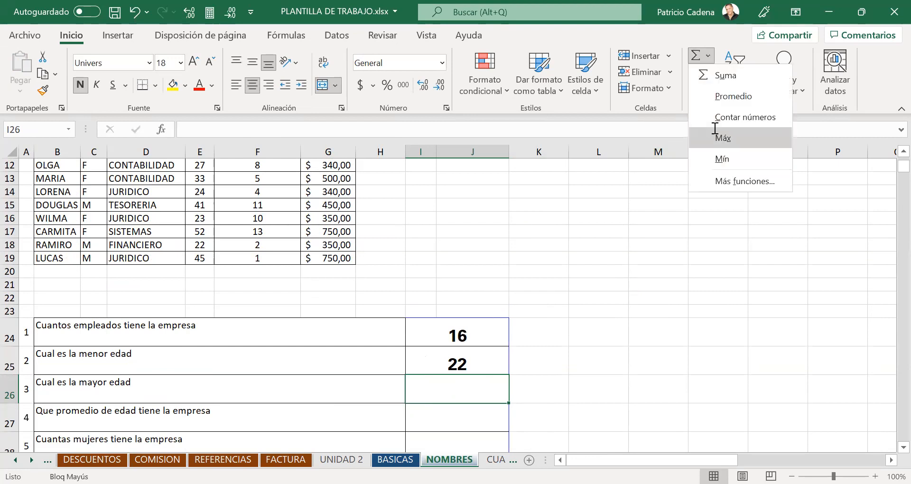
{"action": "left_click", "coordinate": [729, 140]}
{"action": "left_click_drag", "start_coordinate": [202, 205], "coordinate": [209, 391]}
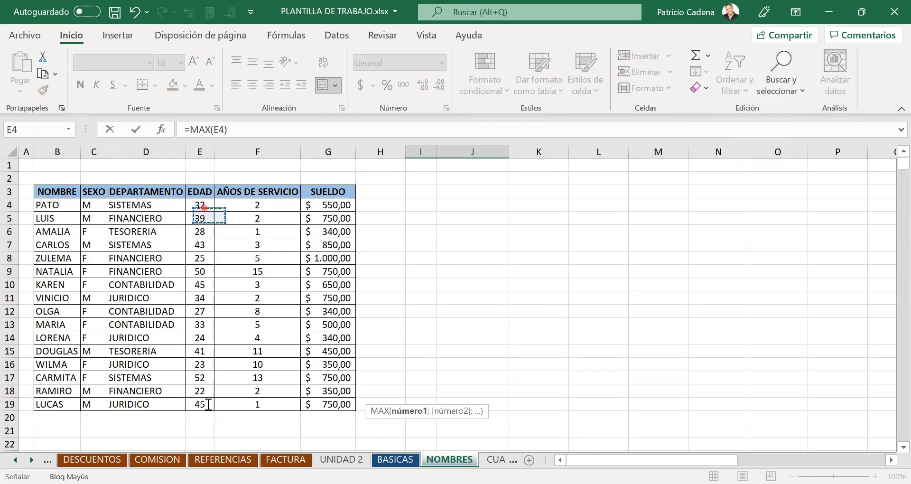
{"action": "key", "text": "Return"}
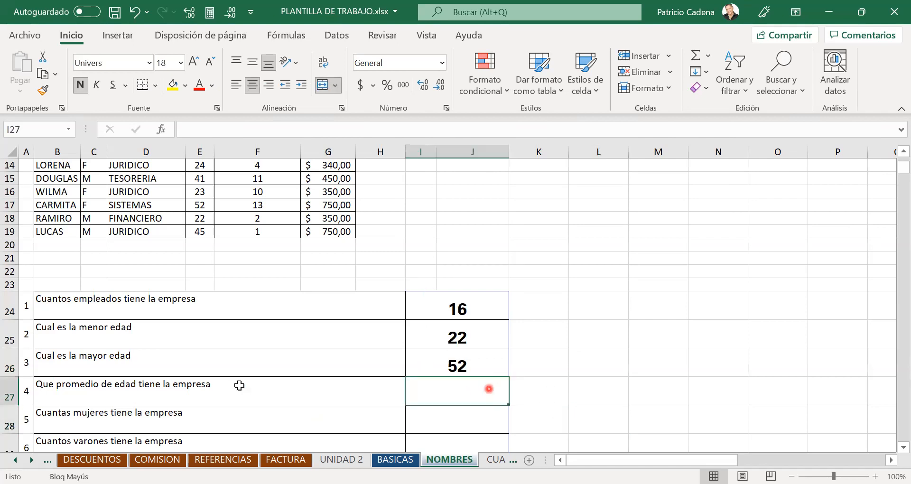
- Answer "Que promedio de edad tiene la empresa" in I27 with =PROMEDIO(E4:E19)
{"action": "left_click", "coordinate": [529, 385]}
{"action": "left_click", "coordinate": [457, 391]}
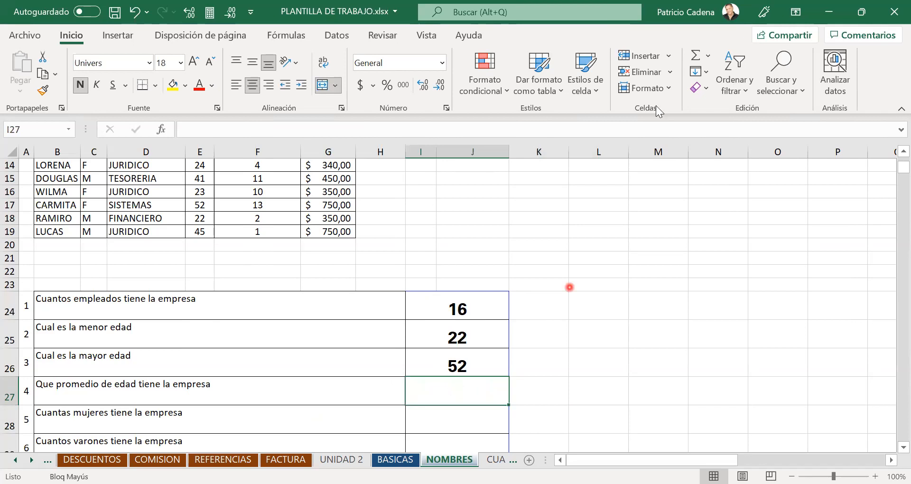
{"action": "left_click", "coordinate": [707, 59]}
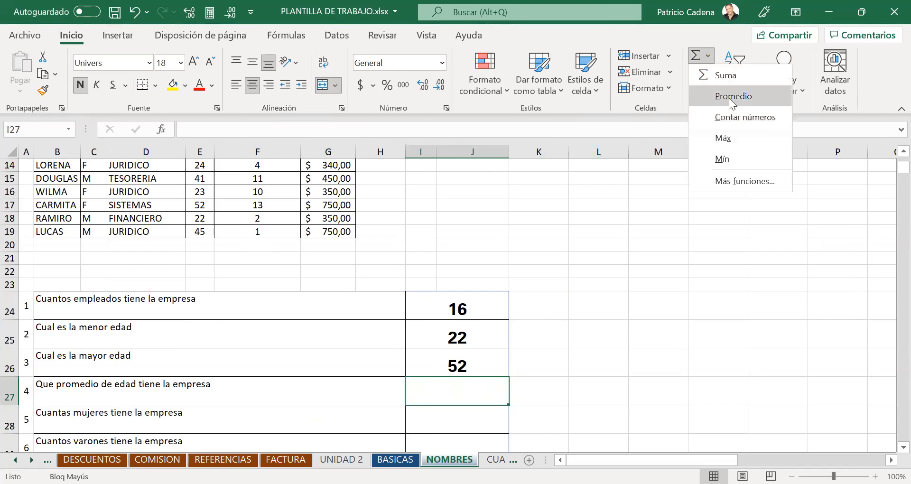
{"action": "left_click", "coordinate": [731, 98]}
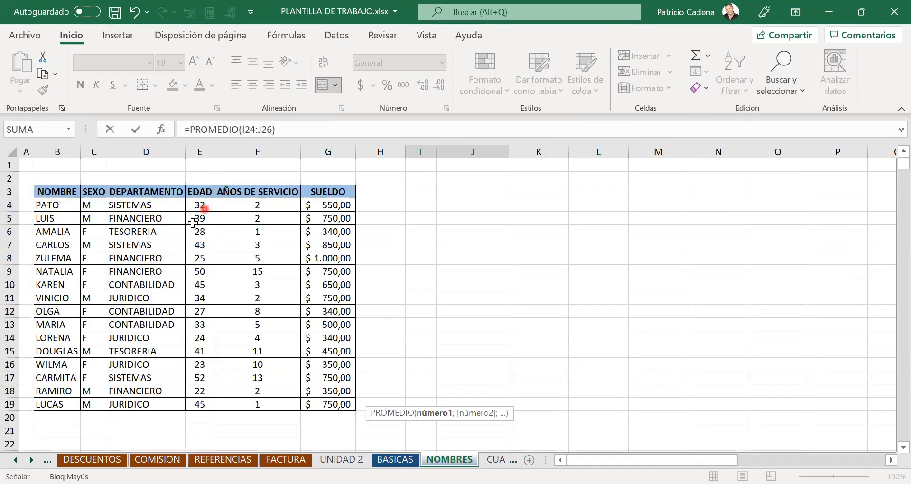
{"action": "left_click", "coordinate": [200, 205]}
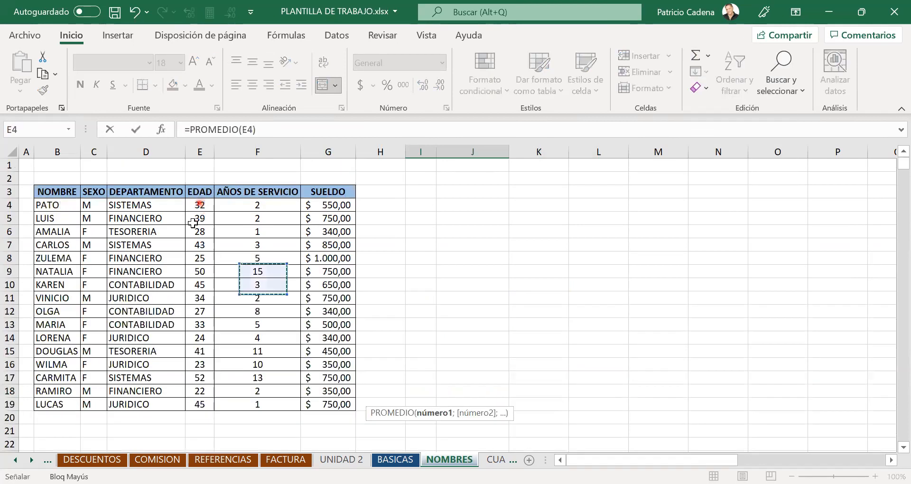
{"action": "left_click", "coordinate": [201, 405], "text": "shift"}
{"action": "key", "text": "Return"}
- Try different decimal counts on the average age in I27 and leave it displayed without decimals
{"action": "left_click", "coordinate": [470, 363]}
{"action": "scroll", "coordinate": [566, 339], "scroll_direction": "down", "scroll_amount": 2}
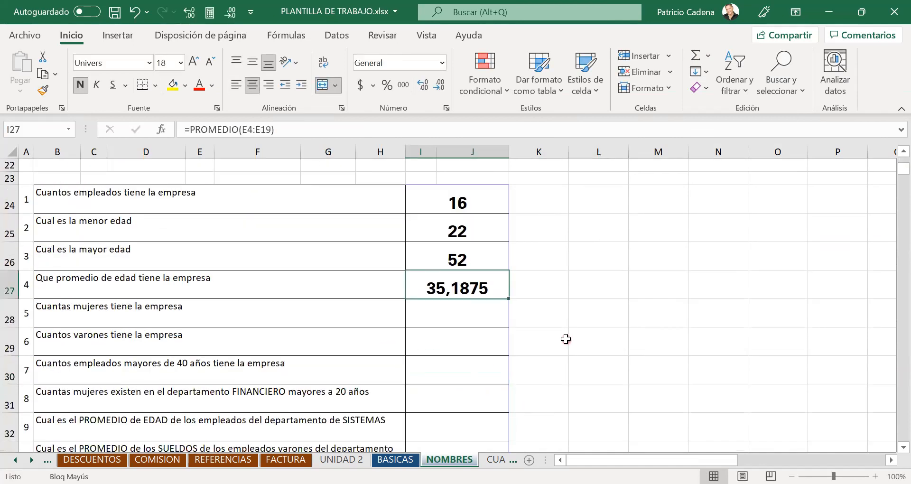
{"action": "left_click", "coordinate": [488, 308]}
{"action": "left_click", "coordinate": [474, 293]}
{"action": "left_click", "coordinate": [441, 86]}
{"action": "left_click", "coordinate": [441, 86]}
{"action": "left_click", "coordinate": [441, 86]}
{"action": "left_click", "coordinate": [441, 86]}
{"action": "left_click", "coordinate": [422, 86]}
{"action": "left_click", "coordinate": [423, 85]}
{"action": "left_click", "coordinate": [439, 87]}
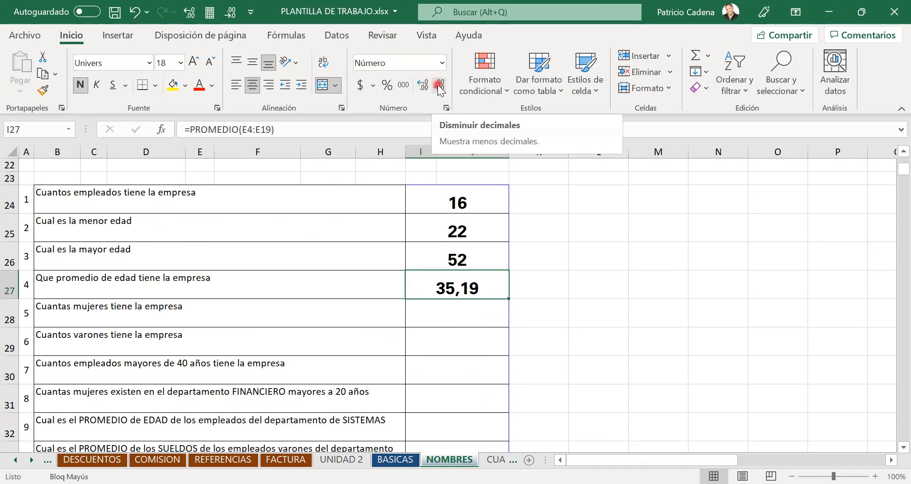
{"action": "left_click", "coordinate": [440, 87]}
{"action": "left_click", "coordinate": [440, 87]}
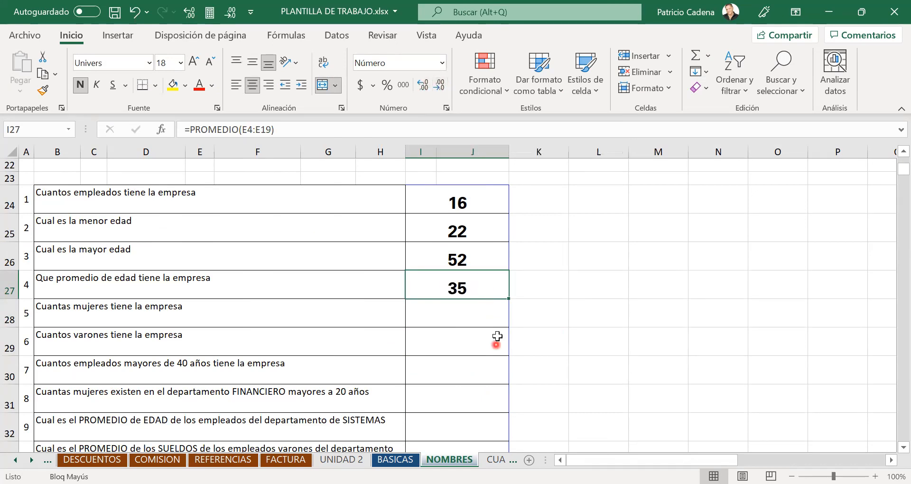
- Review the average formula in I27 and the ages in the EDAD column that it uses
{"action": "left_click", "coordinate": [497, 337]}
{"action": "left_click", "coordinate": [498, 286]}
{"action": "scroll", "coordinate": [478, 260], "scroll_direction": "up", "scroll_amount": 4}
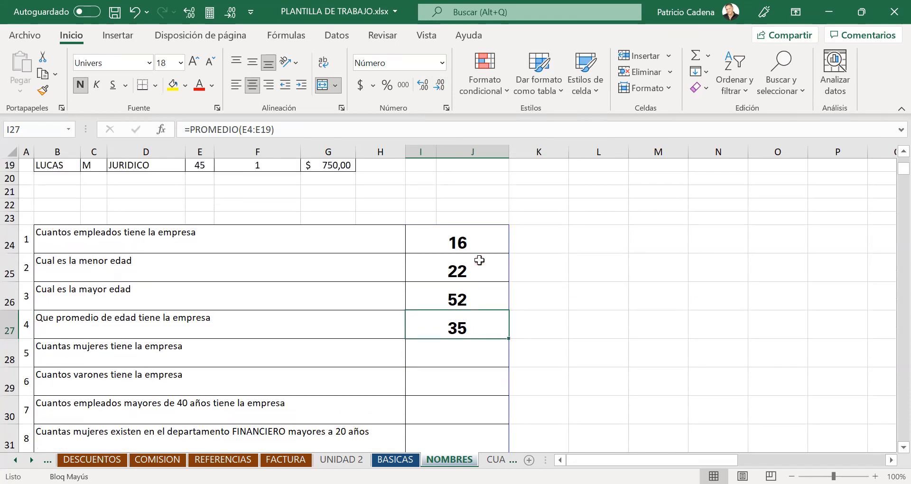
{"action": "scroll", "coordinate": [390, 236], "scroll_direction": "up", "scroll_amount": 3}
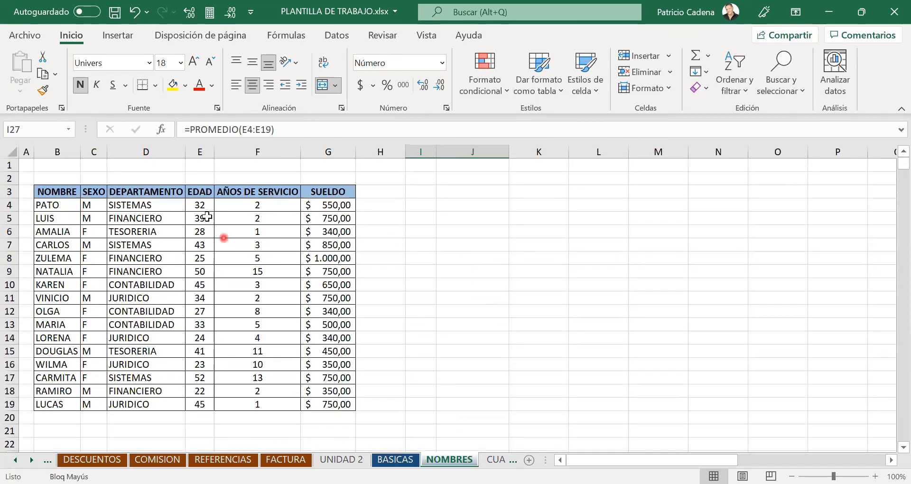
{"action": "left_click", "coordinate": [207, 205]}
{"action": "left_click_drag", "start_coordinate": [207, 206], "coordinate": [190, 361]}
{"action": "left_click", "coordinate": [208, 328]}
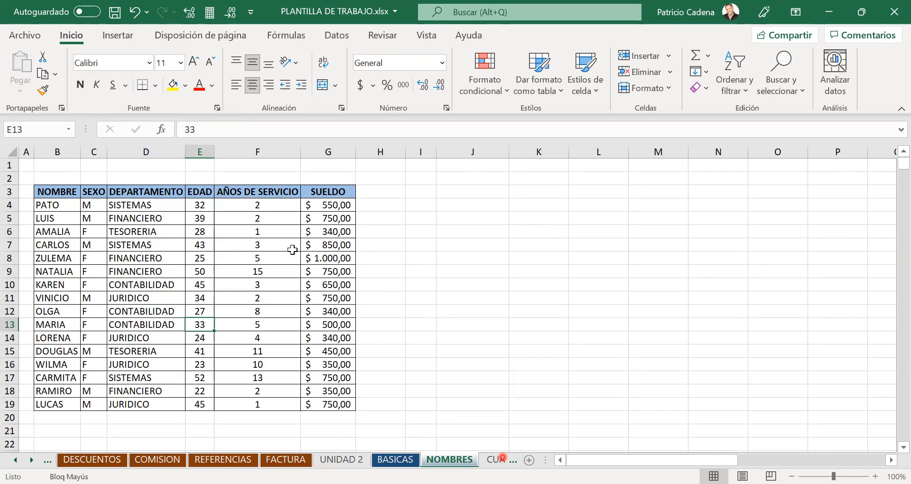
- Review the counting formula in I24 and highlight the EDAD range E4:E19 that it refers to
{"action": "scroll", "coordinate": [292, 250], "scroll_direction": "down", "scroll_amount": 6}
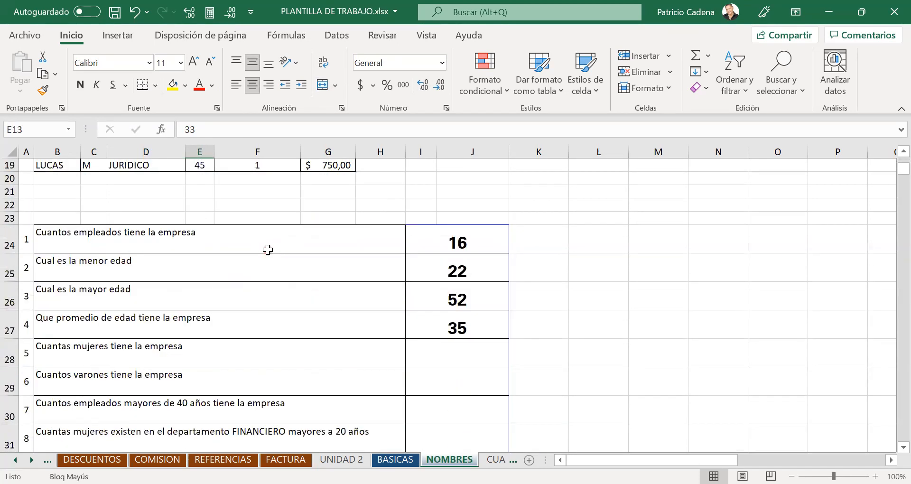
{"action": "left_click", "coordinate": [468, 248]}
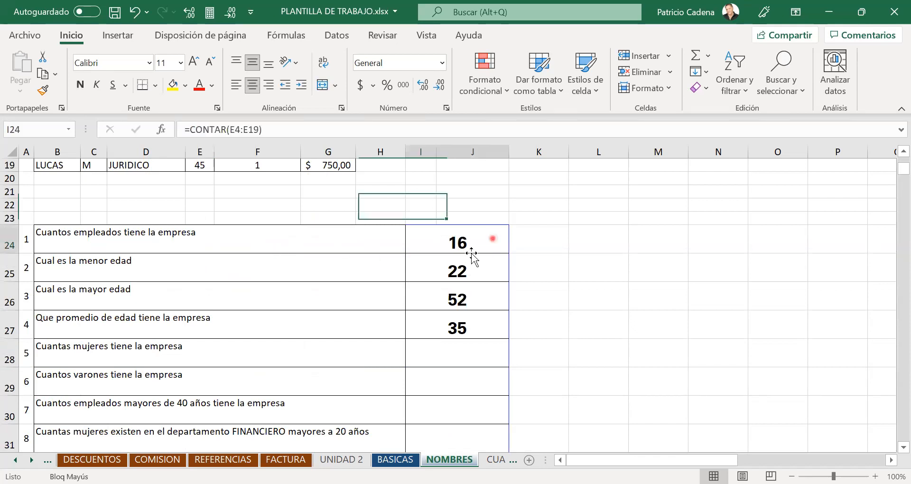
{"action": "scroll", "coordinate": [472, 254], "scroll_direction": "up", "scroll_amount": 6}
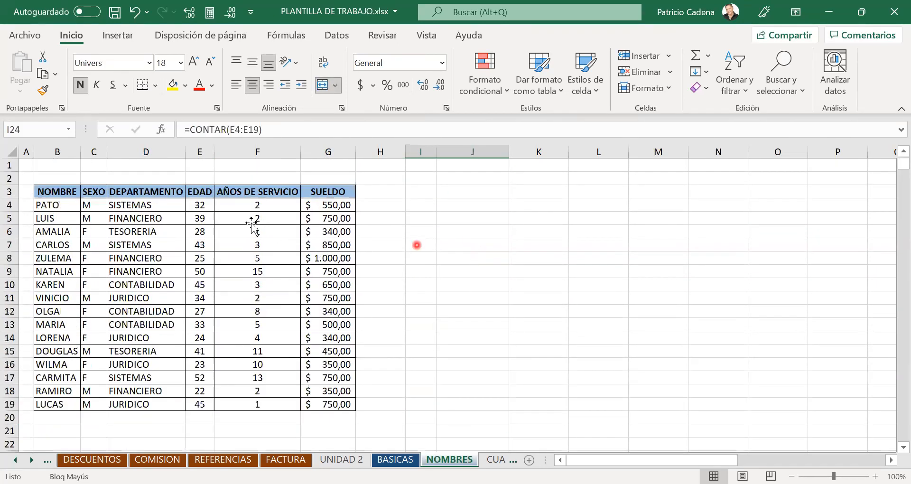
{"action": "left_click_drag", "start_coordinate": [201, 204], "coordinate": [199, 251]}
{"action": "left_click_drag", "start_coordinate": [194, 348], "coordinate": [198, 403]}
{"action": "left_click_drag", "start_coordinate": [193, 204], "coordinate": [210, 342]}
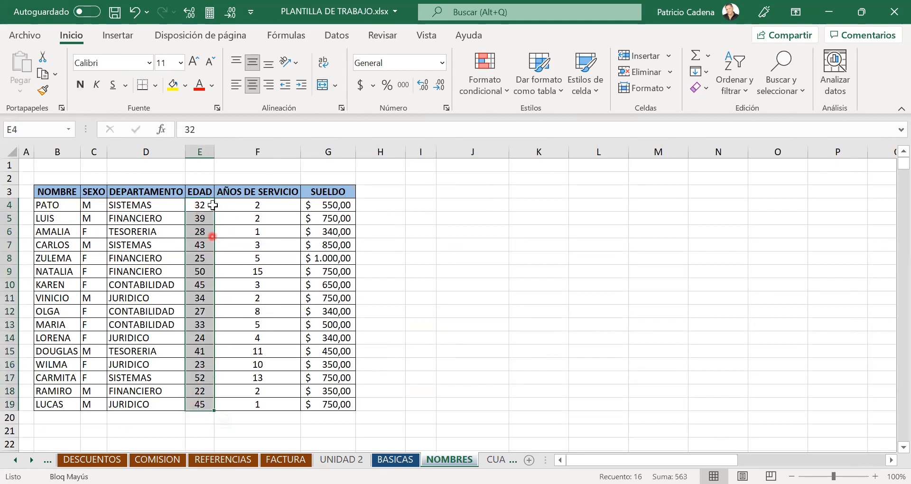
- Review the formulas in I24, I25 and I27 against the EDAD range E4:E19 that they all use
{"action": "left_click_drag", "start_coordinate": [202, 205], "coordinate": [195, 405]}
{"action": "scroll", "coordinate": [201, 257], "scroll_direction": "down", "scroll_amount": 5}
{"action": "left_click", "coordinate": [205, 266]}
{"action": "left_click", "coordinate": [457, 271]}
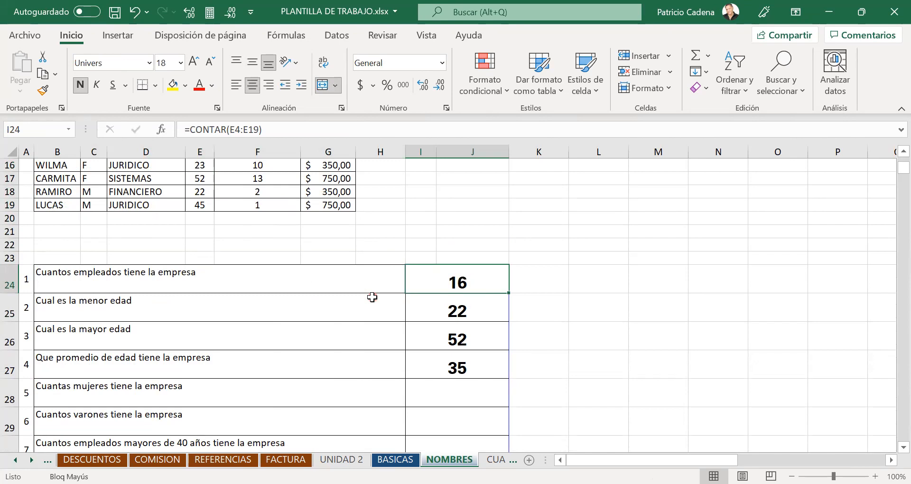
{"action": "scroll", "coordinate": [372, 297], "scroll_direction": "up", "scroll_amount": 5}
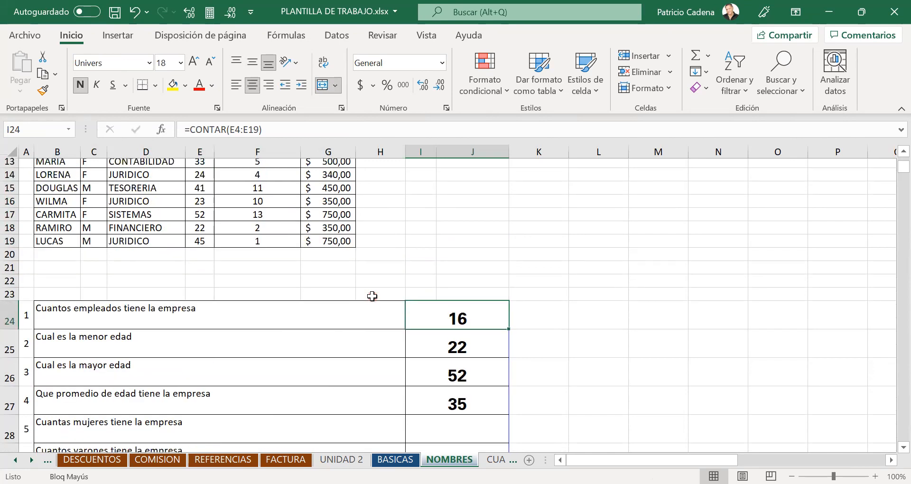
{"action": "left_click_drag", "start_coordinate": [201, 207], "coordinate": [199, 338]}
{"action": "left_click_drag", "start_coordinate": [203, 207], "coordinate": [189, 258]}
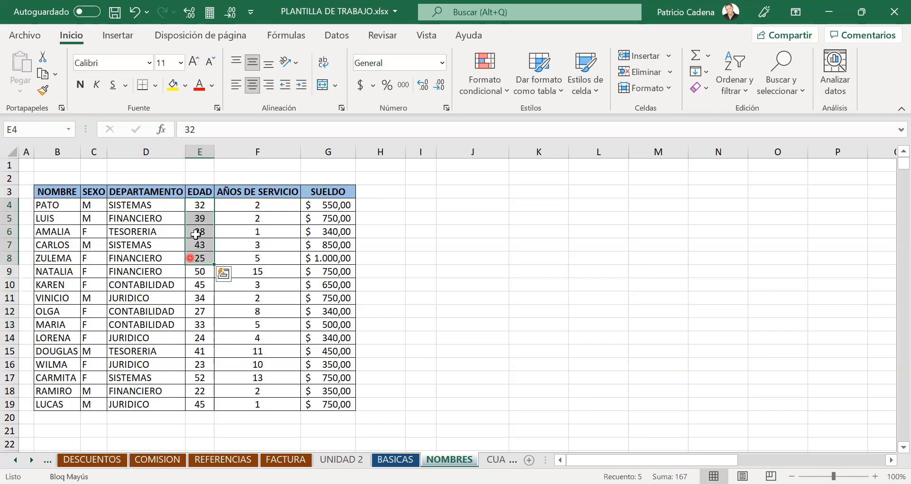
{"action": "scroll", "coordinate": [200, 232], "scroll_direction": "down", "scroll_amount": 5}
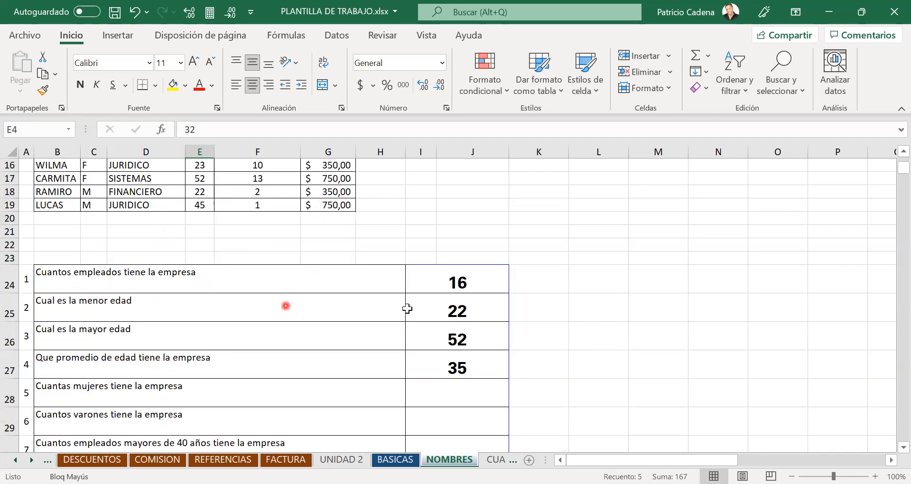
{"action": "left_click", "coordinate": [453, 305]}
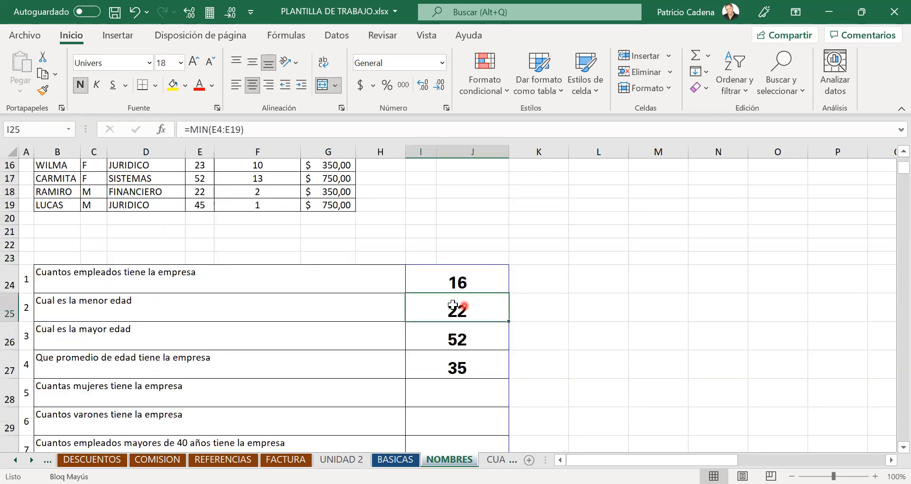
{"action": "left_click", "coordinate": [458, 365]}
{"action": "scroll", "coordinate": [467, 327], "scroll_direction": "up", "scroll_amount": 5}
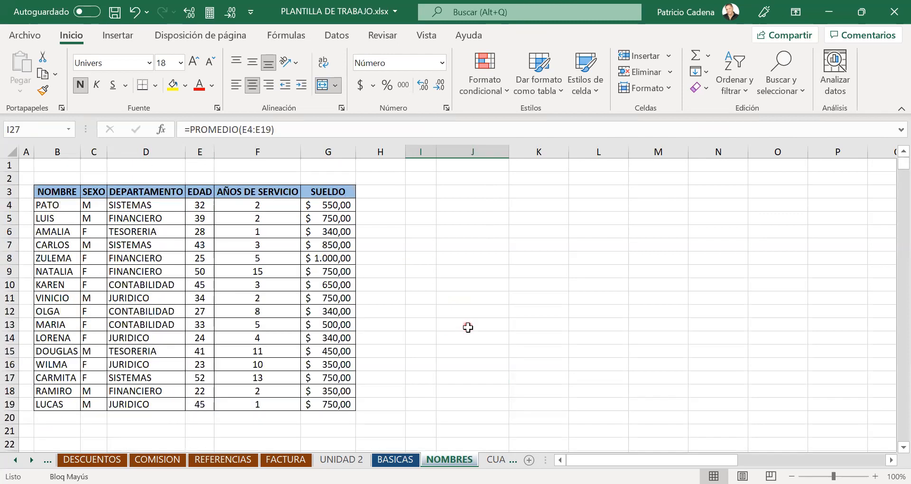
{"action": "scroll", "coordinate": [468, 327], "scroll_direction": "down", "scroll_amount": 5}
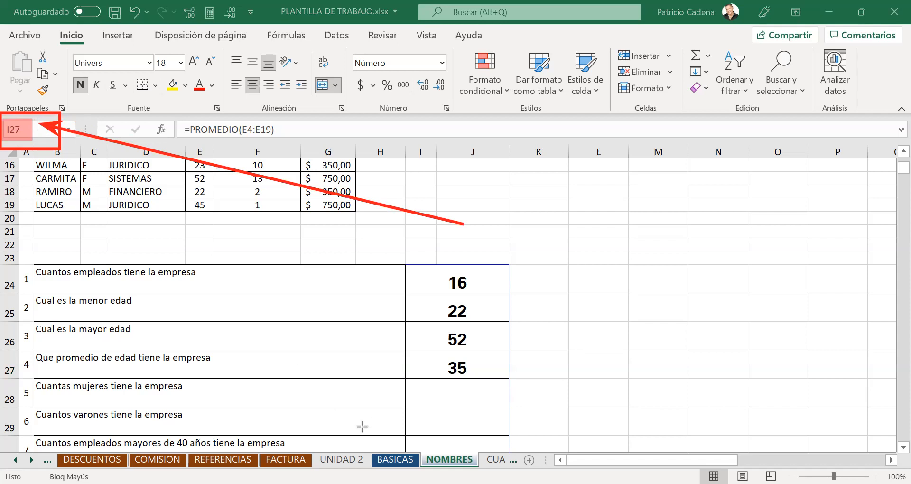
- Annotate the screen with the texts "CUADRO DE REFERENCIAS" and "CUADRO DE NOMBRES" over the empty cells beside the answers
{"action": "left_click", "coordinate": [514, 188]}
{"action": "type", "text": "CUADRO DE REFER"}
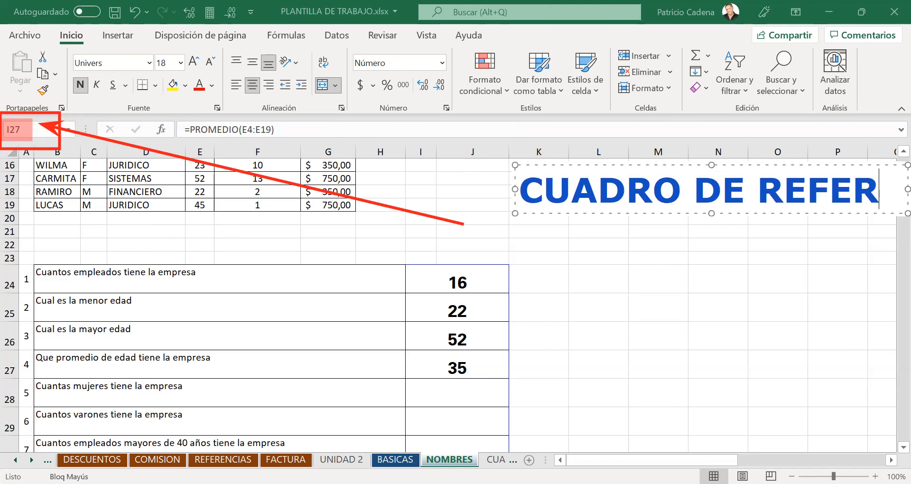
{"action": "type", "text": "ENCIAS"}
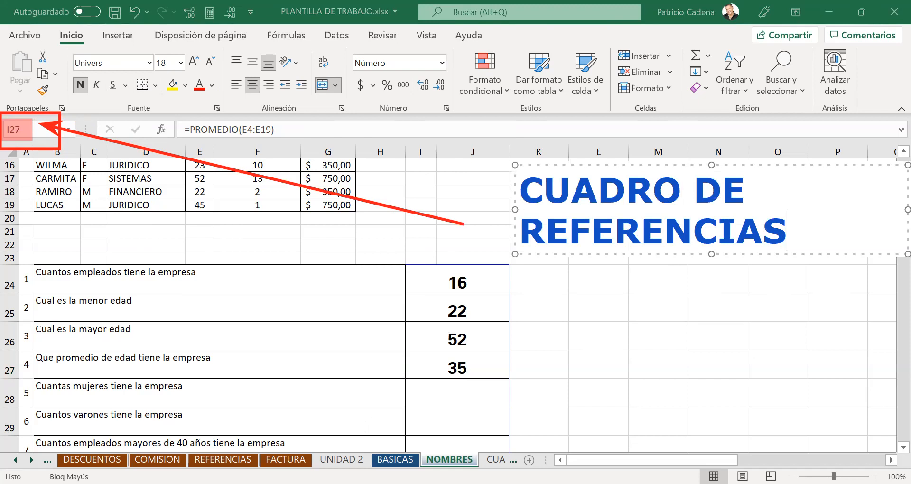
{"action": "key", "text": "Return"}
{"action": "key", "text": "Return"}
{"action": "type", "text": "CUADRO"}
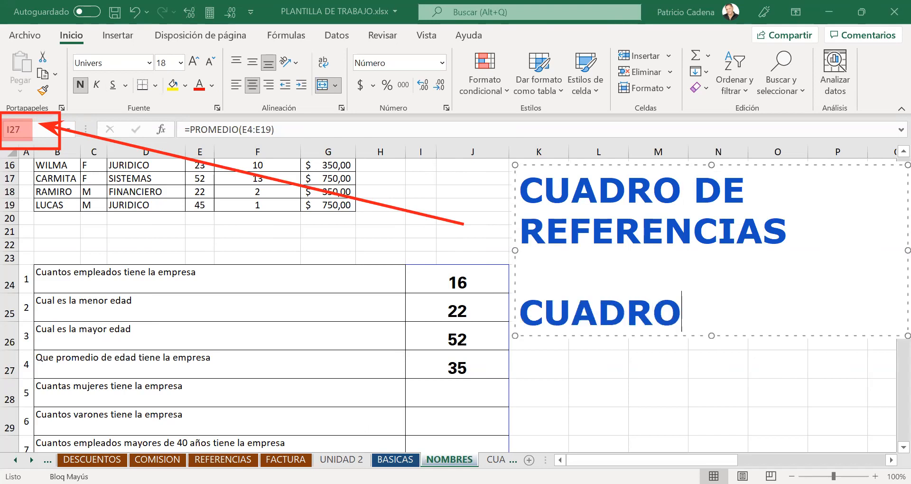
{"action": "type", "text": " DE NOMBR"}
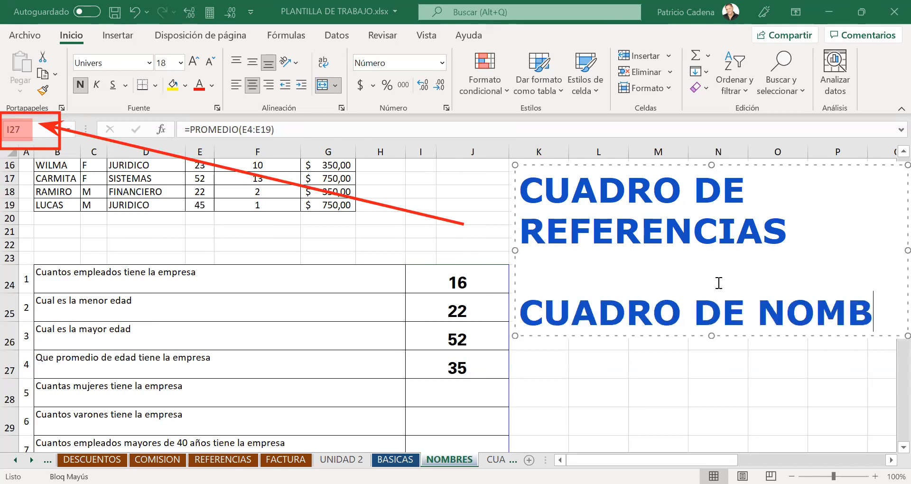
{"action": "type", "text": "ES"}
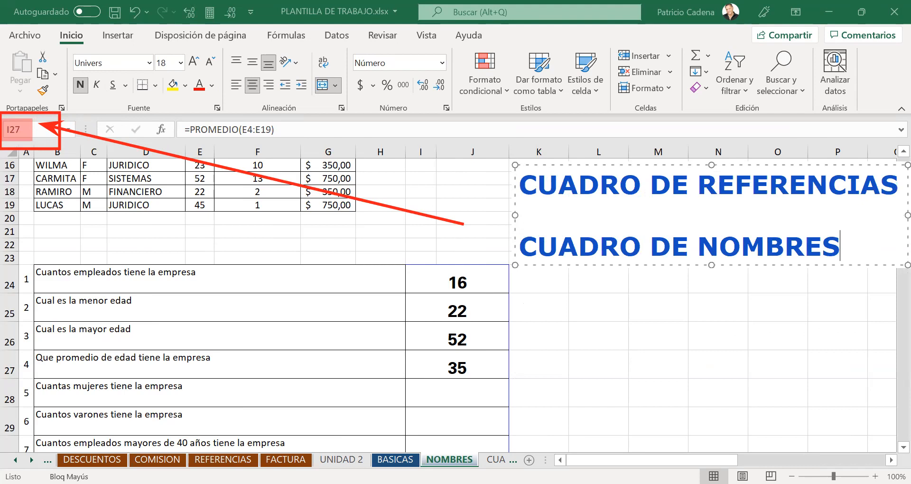
{"action": "left_click", "coordinate": [583, 366]}
{"action": "left_click", "coordinate": [553, 409]}
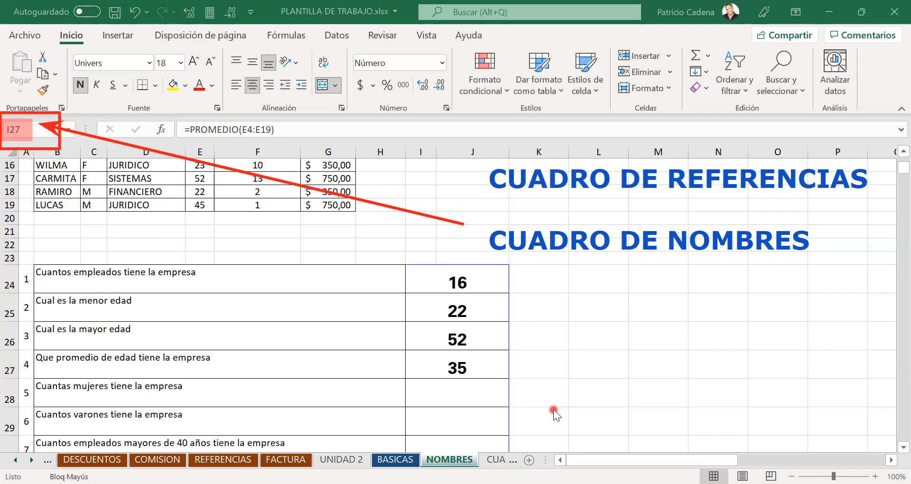
- Select cells I24, G19, E17 and B29 in turn to examine the cell reference displayed for each
{"action": "left_click", "coordinate": [456, 283]}
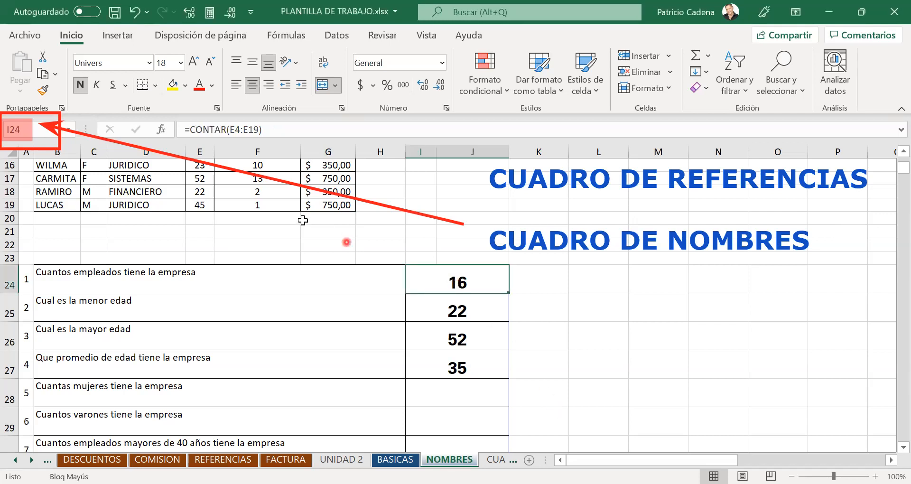
{"action": "left_click", "coordinate": [331, 204]}
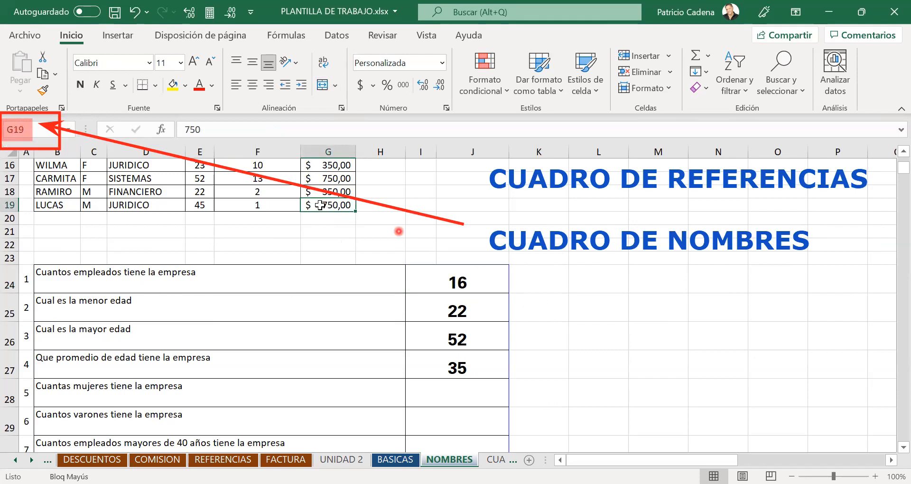
{"action": "left_click", "coordinate": [331, 183]}
{"action": "left_click", "coordinate": [200, 179]}
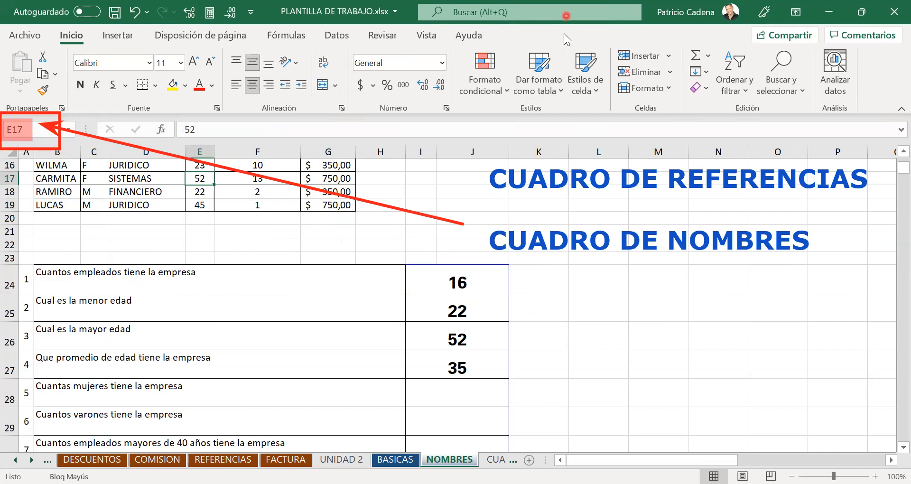
{"action": "scroll", "coordinate": [445, 254], "scroll_direction": "down", "scroll_amount": 3}
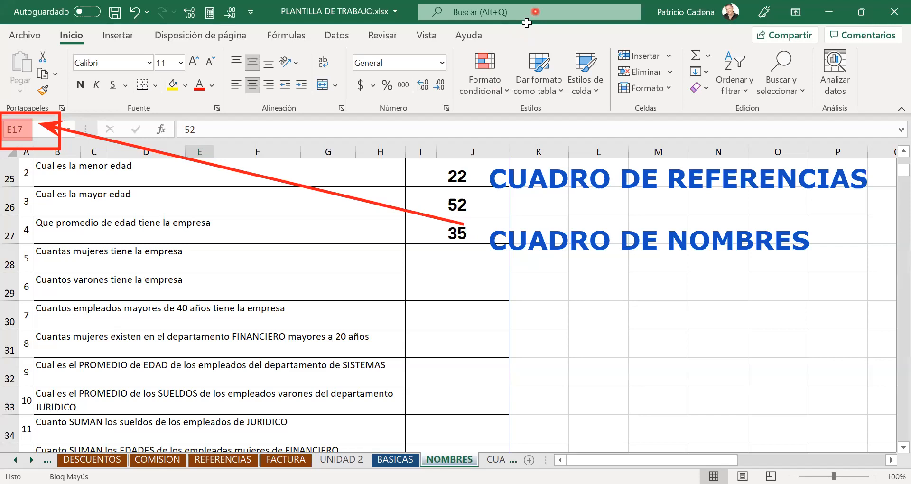
{"action": "left_click", "coordinate": [177, 278]}
{"action": "scroll", "coordinate": [174, 257], "scroll_direction": "up", "scroll_amount": 8}
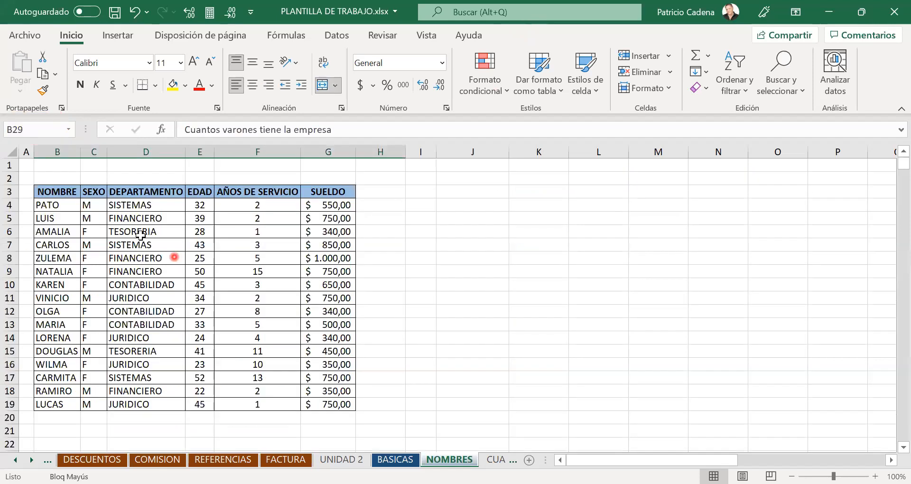
{"action": "left_click", "coordinate": [14, 129]}
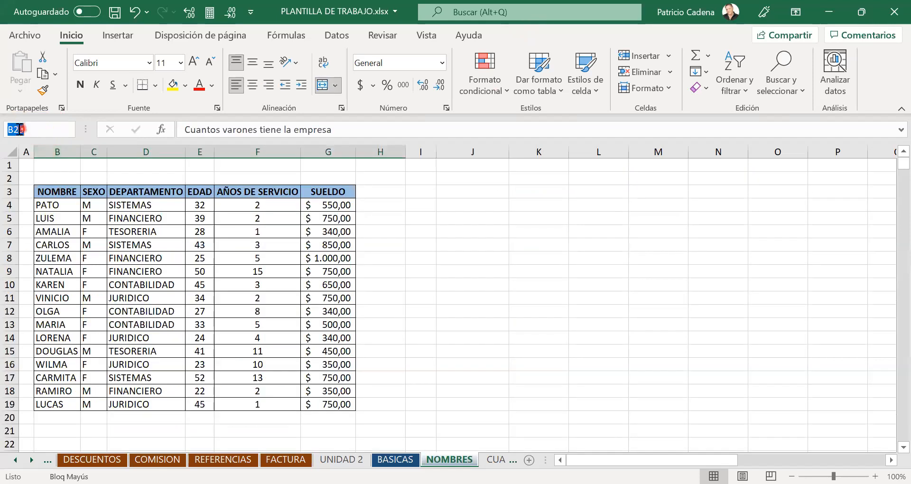
- Select the ages in E4:E19 and annotate them with a red rectangle and an arrow pointing to the Name Box
{"action": "left_click", "coordinate": [206, 205]}
{"action": "left_click_drag", "start_coordinate": [205, 205], "coordinate": [205, 405]}
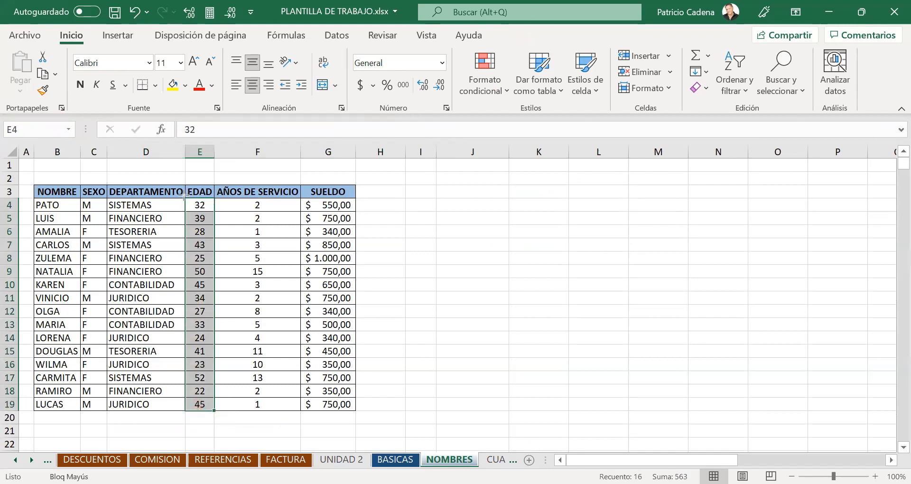
{"action": "left_click_drag", "start_coordinate": [184, 196], "coordinate": [215, 412]}
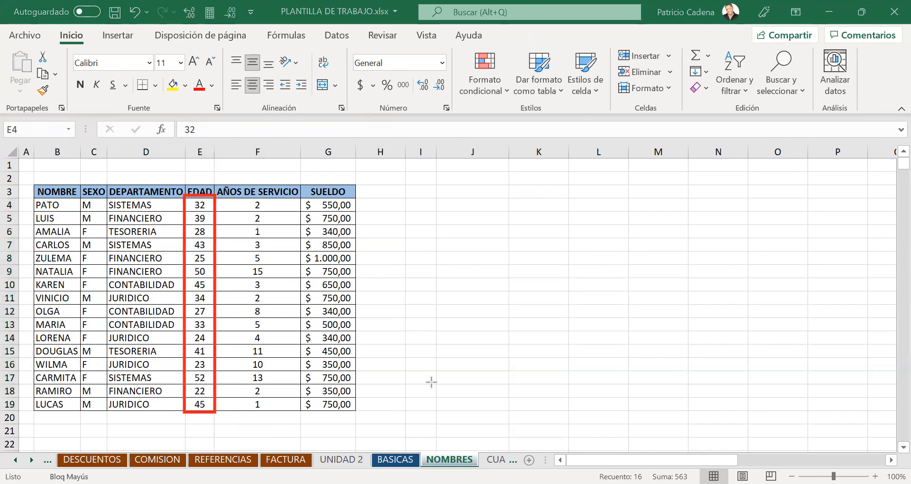
{"action": "left_click_drag", "start_coordinate": [184, 195], "coordinate": [137, 174]}
{"action": "left_click_drag", "start_coordinate": [81, 152], "coordinate": [46, 135]}
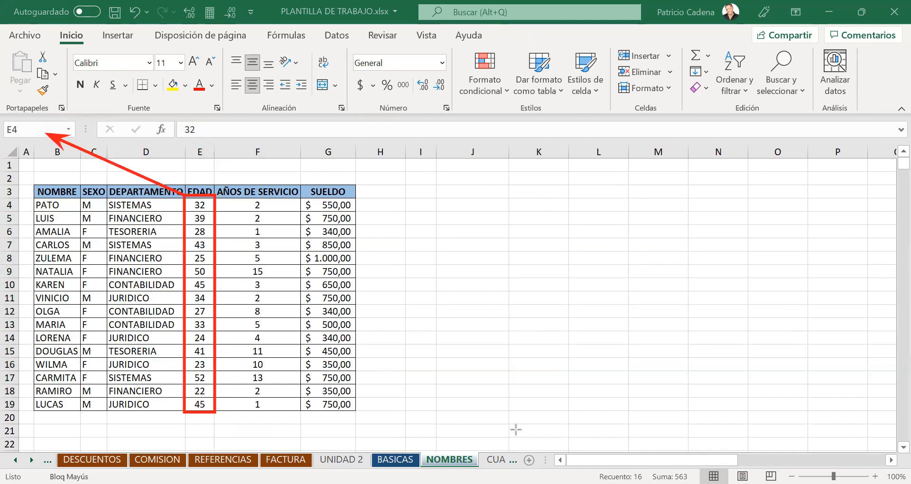
{"action": "left_click", "coordinate": [28, 129]}
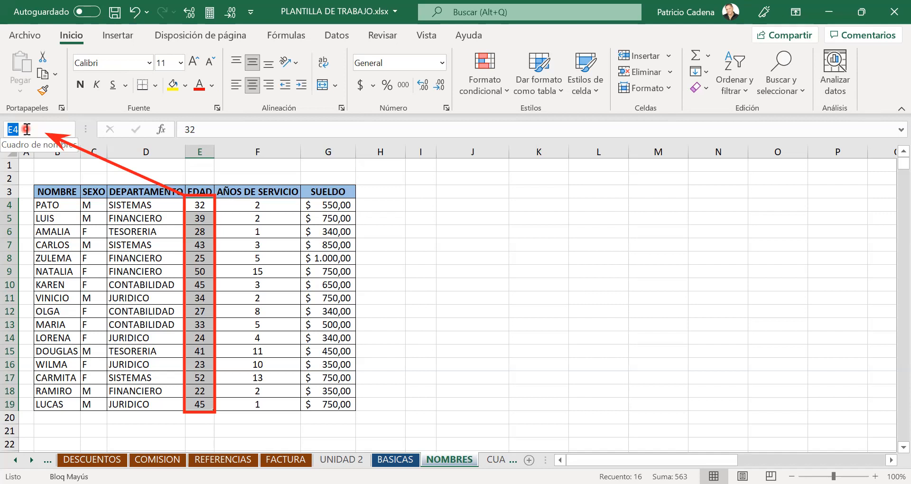
{"action": "type", "text": "EDAD"}
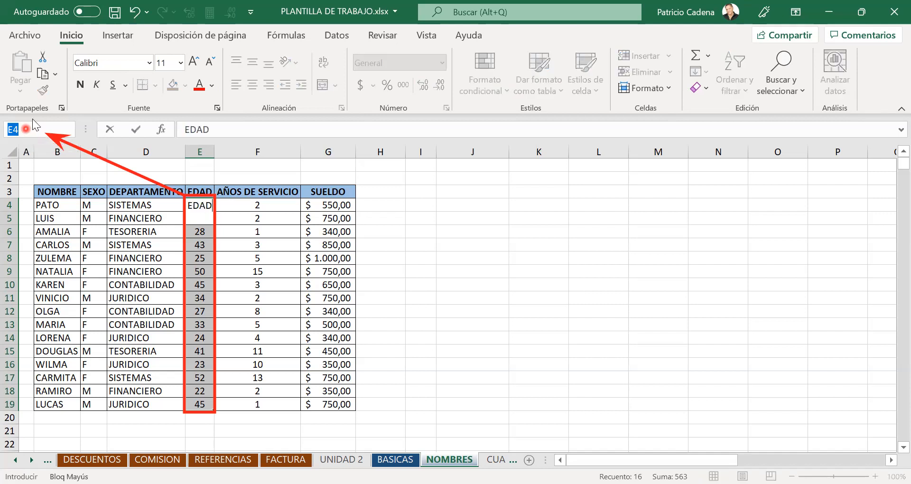
{"action": "key", "text": "Escape"}
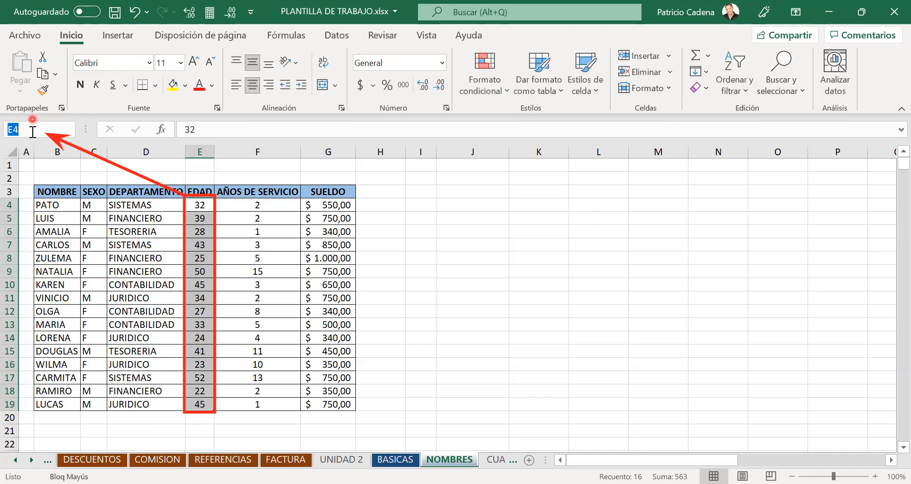
- Assign the name EDAD to the selected range E4:E19
{"action": "left_click", "coordinate": [32, 132]}
{"action": "left_click", "coordinate": [32, 133]}
{"action": "left_click", "coordinate": [32, 133]}
{"action": "type", "text": "EDAD"}
{"action": "key", "text": "Return"}
- Select several other cells and jump back to the named range EDAD to check which cells it covers
{"action": "left_click", "coordinate": [41, 130]}
{"action": "left_click", "coordinate": [95, 205]}
{"action": "left_click", "coordinate": [144, 244]}
{"action": "left_click", "coordinate": [588, 236]}
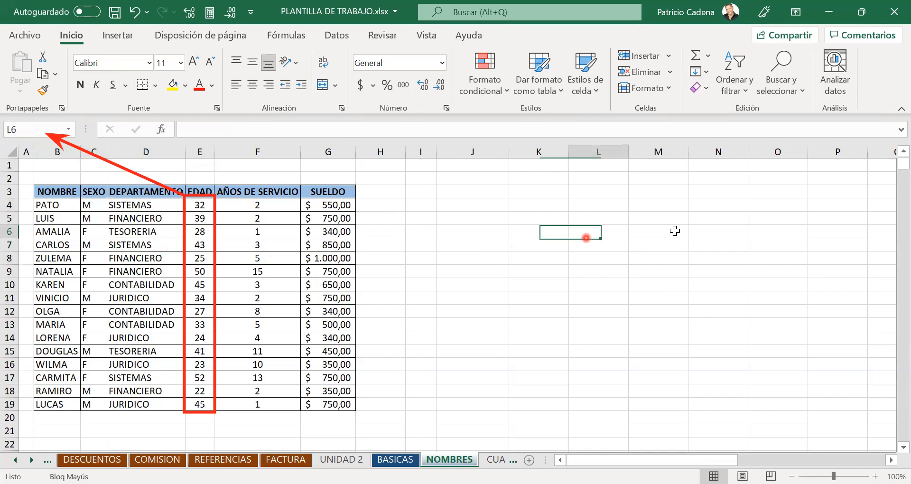
{"action": "left_click", "coordinate": [759, 218]}
{"action": "left_click", "coordinate": [736, 217]}
{"action": "left_click", "coordinate": [628, 259]}
{"action": "left_click", "coordinate": [729, 215]}
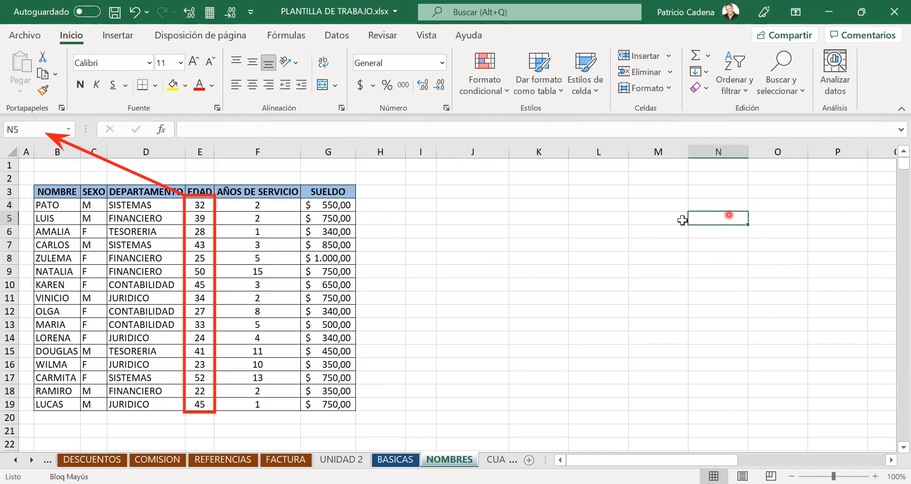
{"action": "left_click", "coordinate": [69, 130]}
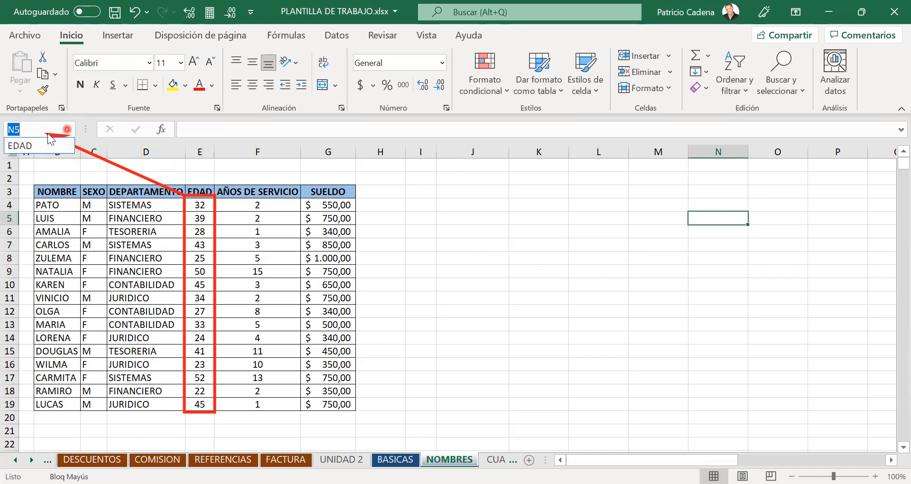
{"action": "left_click", "coordinate": [22, 146]}
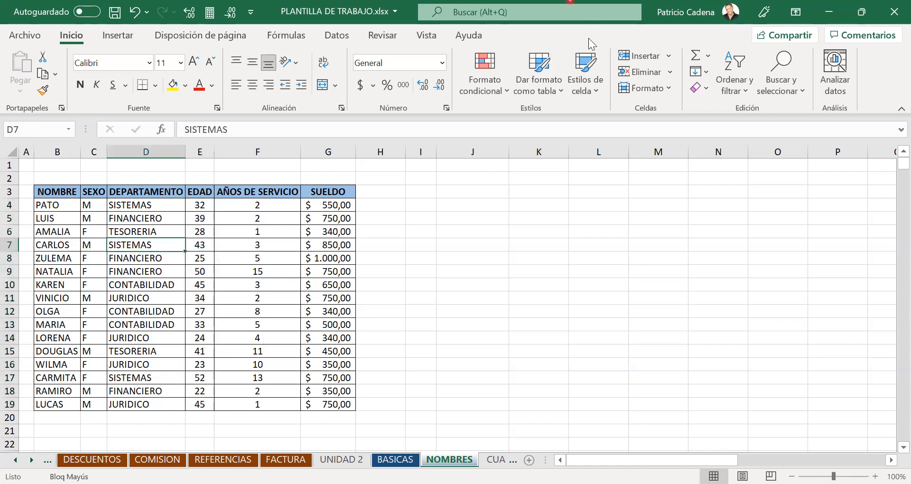
- Delete the defined name EDAD from the workbook with the Name Manager and confirm the removal
{"action": "left_click", "coordinate": [121, 284]}
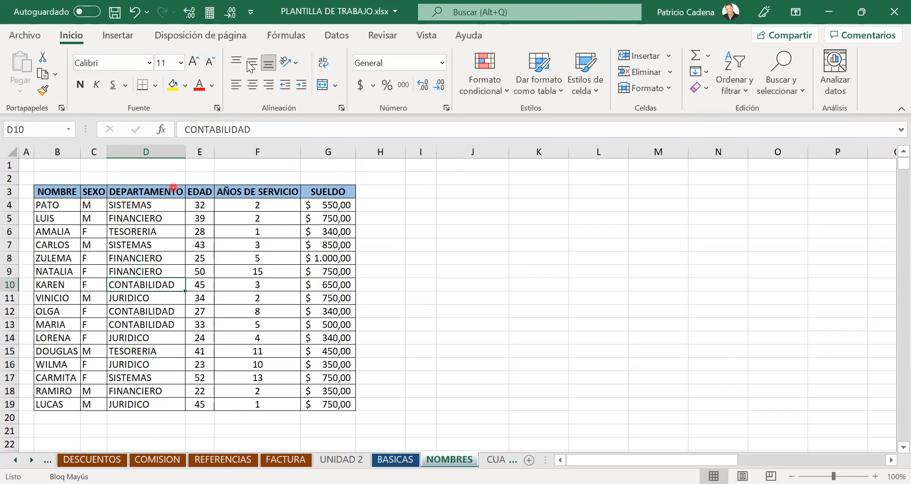
{"action": "left_click", "coordinate": [285, 35]}
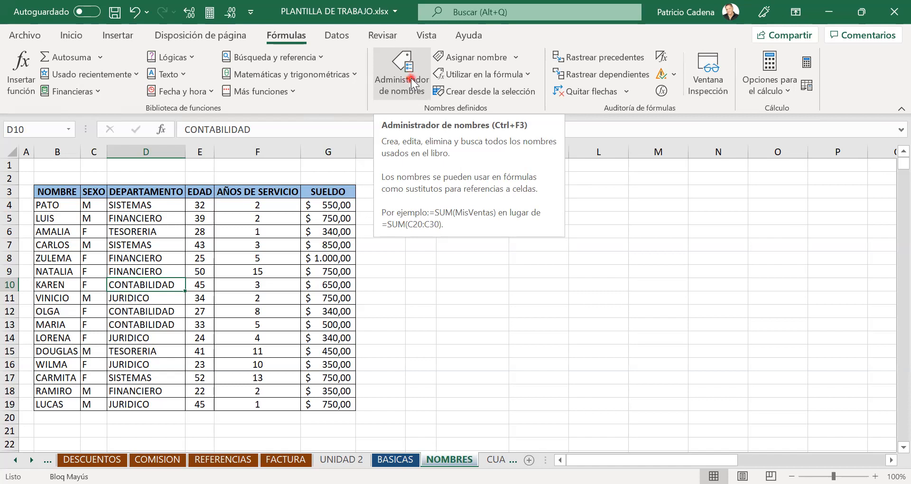
{"action": "left_click", "coordinate": [412, 82]}
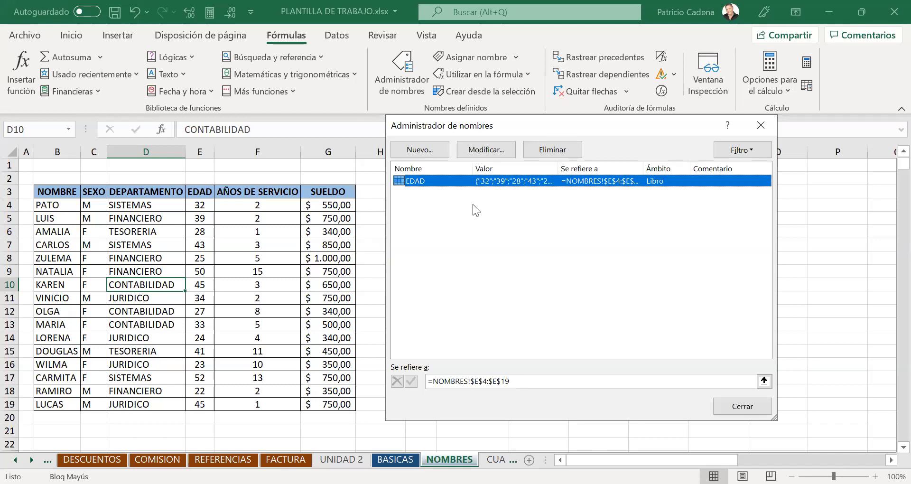
{"action": "left_click", "coordinate": [553, 149]}
{"action": "left_click", "coordinate": [429, 289]}
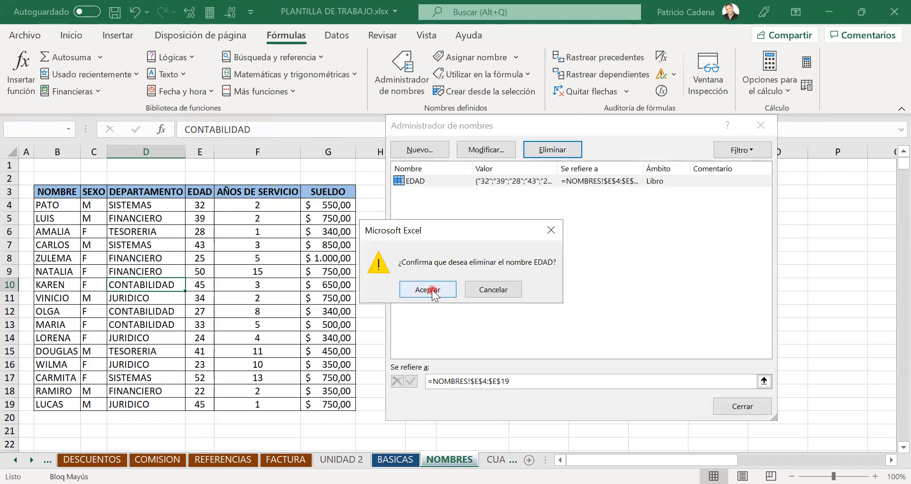
{"action": "left_click", "coordinate": [432, 290]}
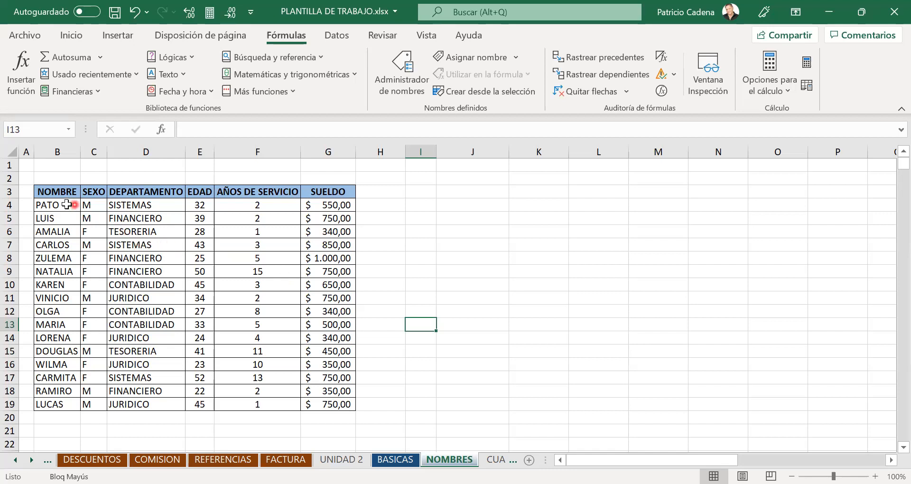
- Select the ages in E4:E19 and assign the name EDAD to the range
{"action": "left_click", "coordinate": [204, 205]}
{"action": "left_click_drag", "start_coordinate": [205, 220], "coordinate": [200, 404]}
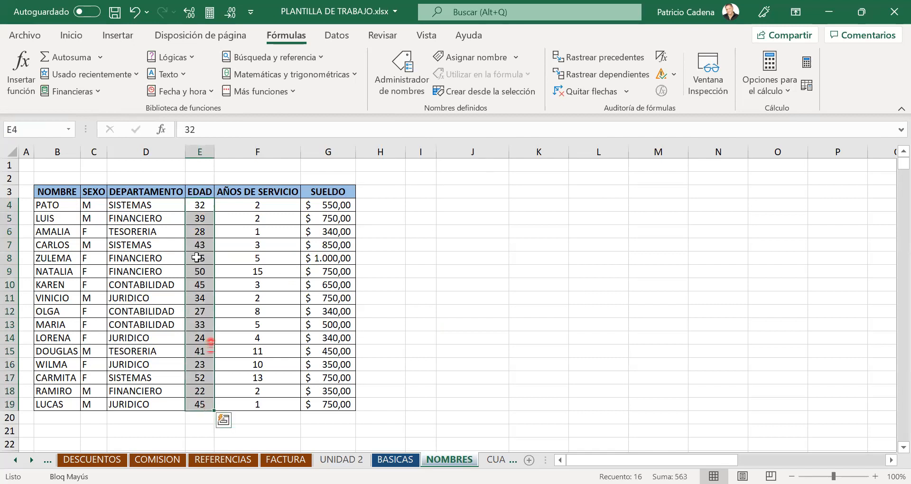
{"action": "left_click_drag", "start_coordinate": [199, 205], "coordinate": [199, 409]}
{"action": "left_click", "coordinate": [20, 128]}
{"action": "type", "text": "EDAD"}
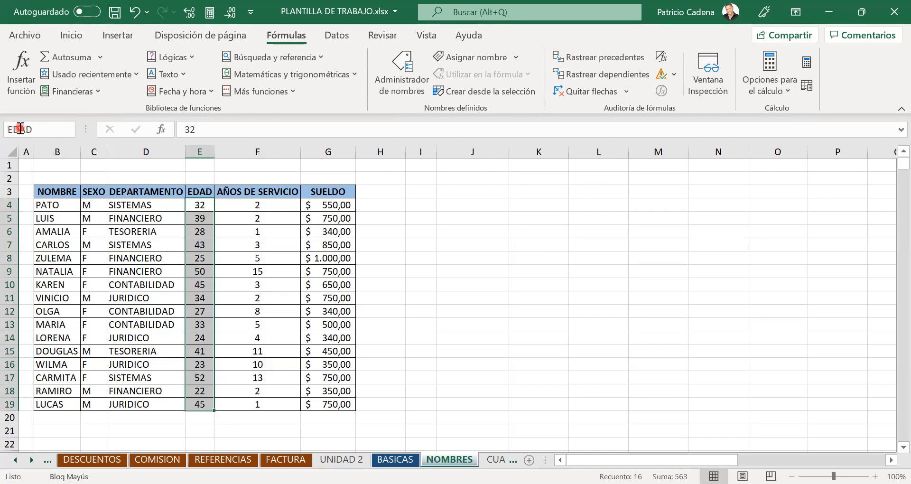
{"action": "key", "text": "Return"}
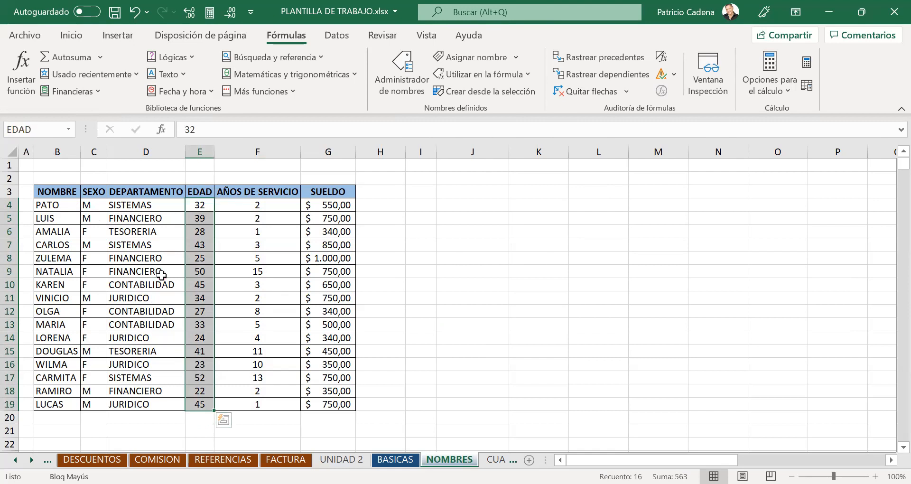
{"action": "left_click", "coordinate": [178, 257]}
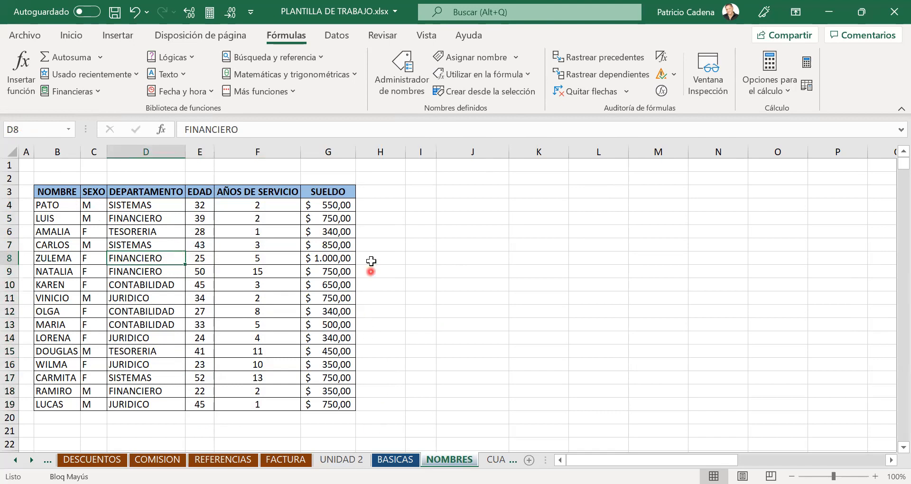
- Clear the answers to questions 1 to 4 in I24:I27 and select the first answer cell
{"action": "scroll", "coordinate": [371, 260], "scroll_direction": "down", "scroll_amount": 1}
{"action": "scroll", "coordinate": [371, 260], "scroll_direction": "down", "scroll_amount": 4}
{"action": "left_click_drag", "start_coordinate": [432, 282], "coordinate": [468, 366]}
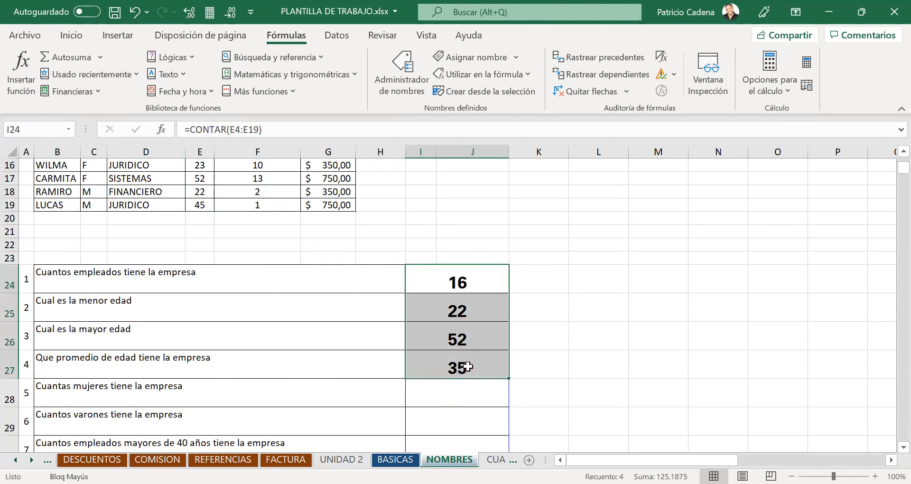
{"action": "key", "text": "Delete"}
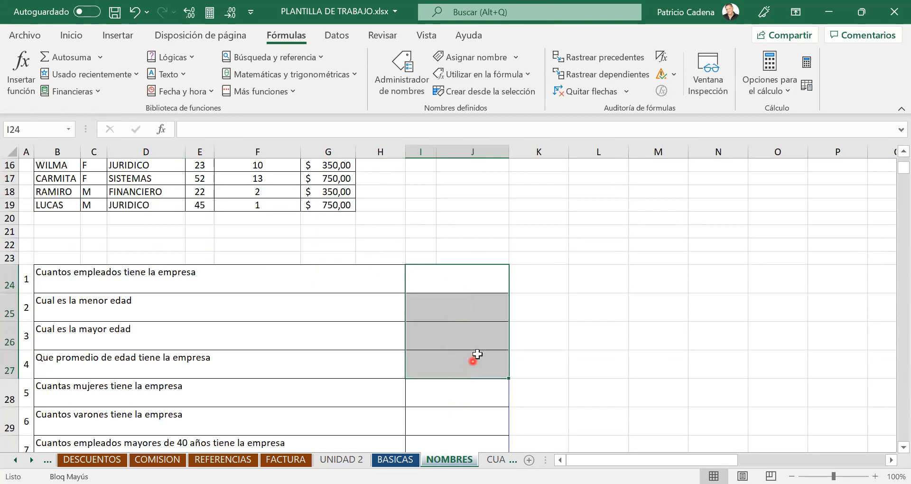
{"action": "scroll", "coordinate": [475, 353], "scroll_direction": "up", "scroll_amount": 1}
{"action": "left_click", "coordinate": [483, 314]}
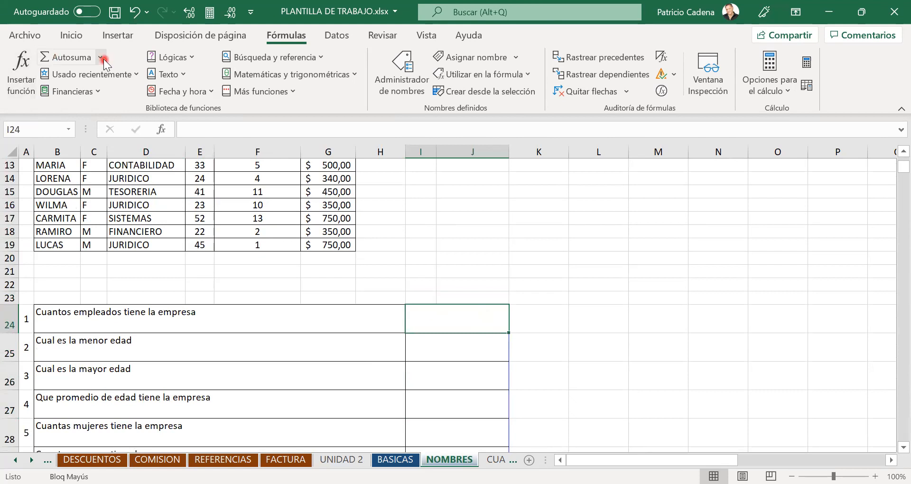
{"action": "left_click", "coordinate": [85, 61]}
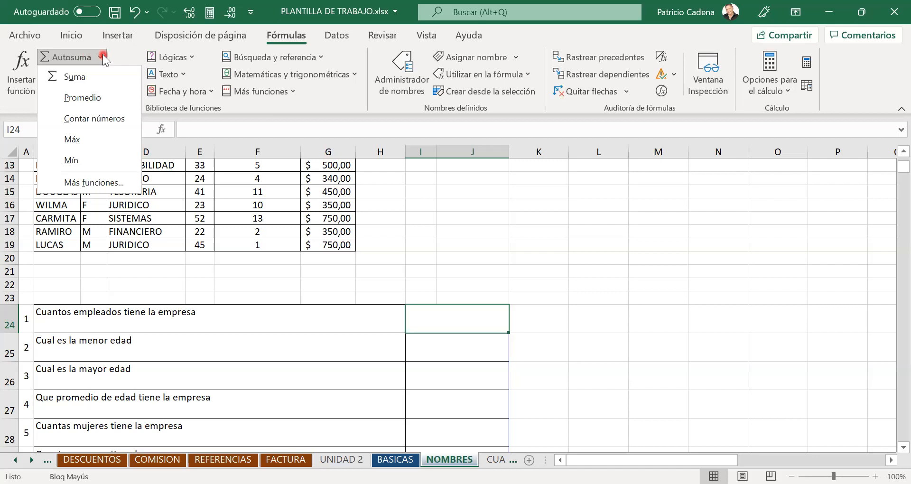
{"action": "left_click", "coordinate": [102, 56]}
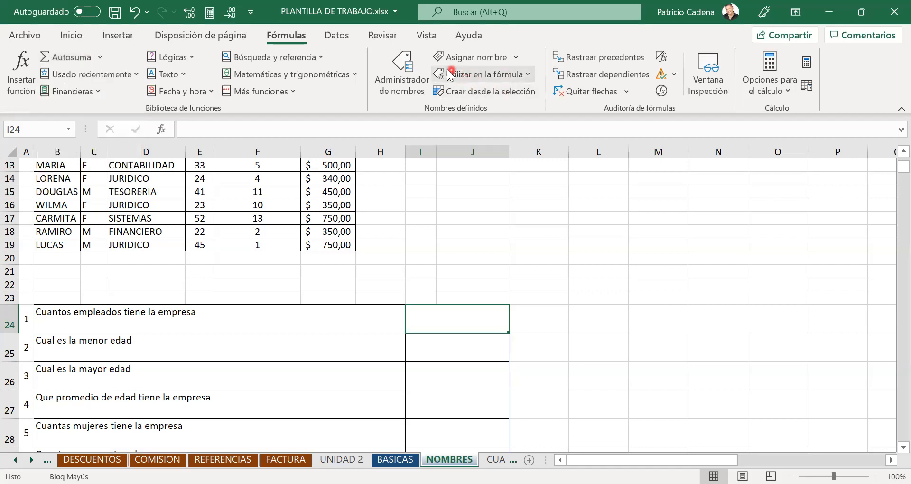
{"action": "left_click", "coordinate": [524, 72]}
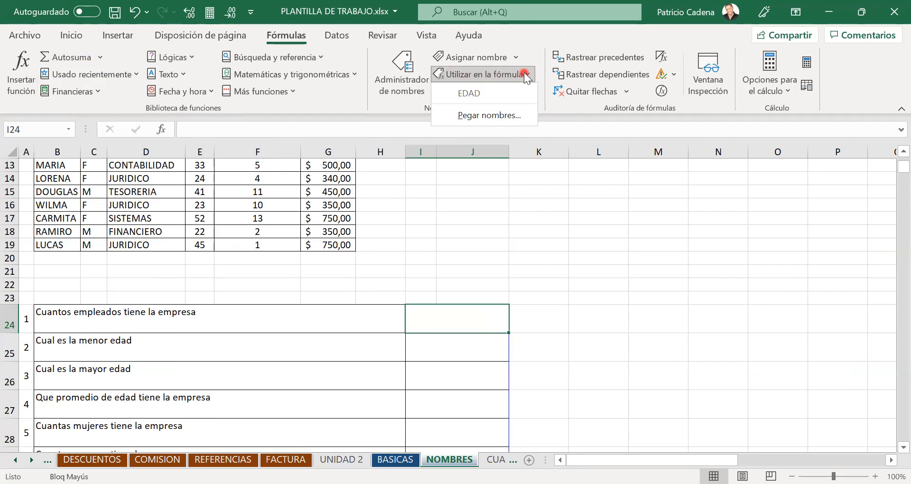
{"action": "left_click", "coordinate": [455, 352]}
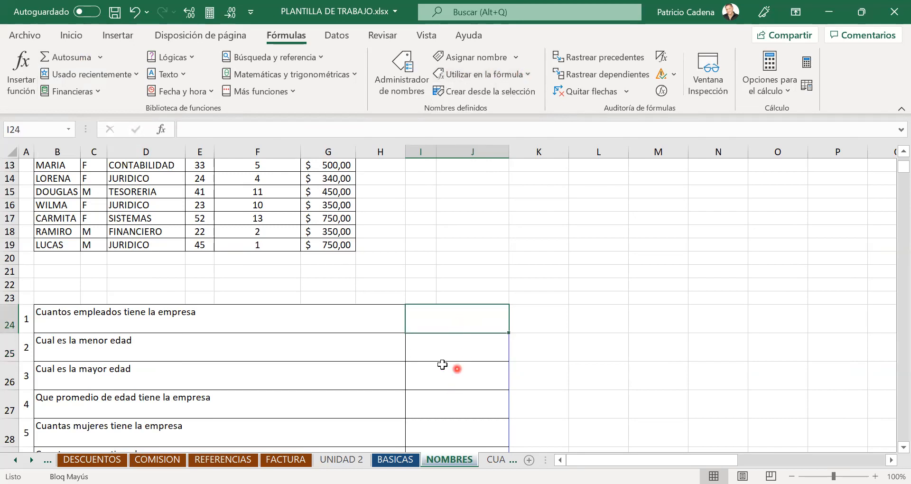
{"action": "left_click", "coordinate": [452, 349]}
- Answer question 1 in I24 by counting the employees with CONTAR over the named range EDAD
{"action": "left_click", "coordinate": [459, 320]}
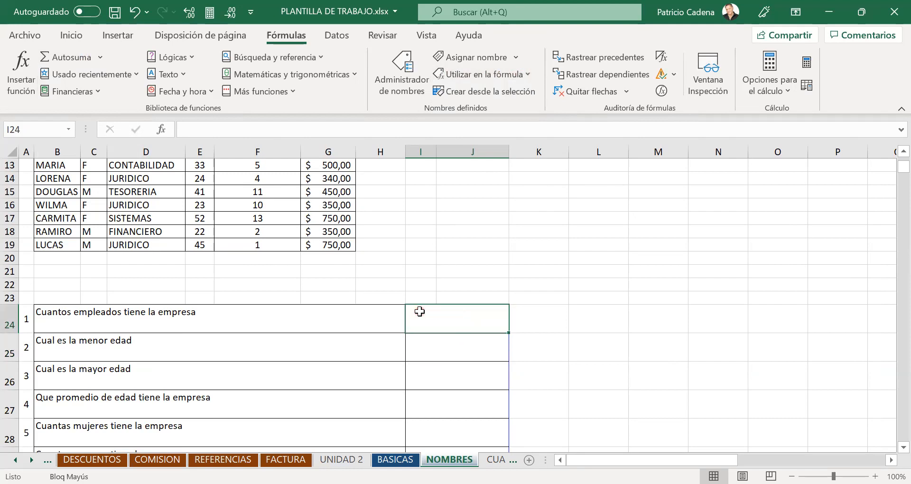
{"action": "left_click", "coordinate": [99, 57]}
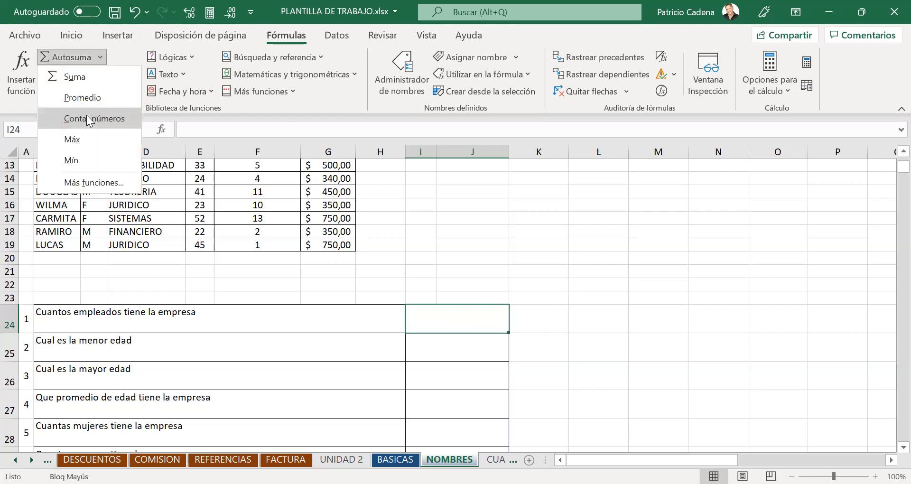
{"action": "left_click", "coordinate": [86, 118]}
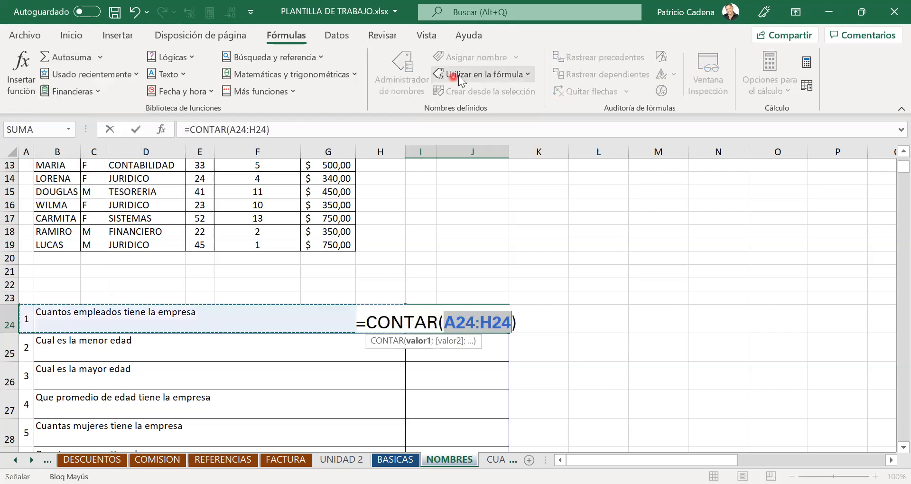
{"action": "left_click", "coordinate": [484, 75]}
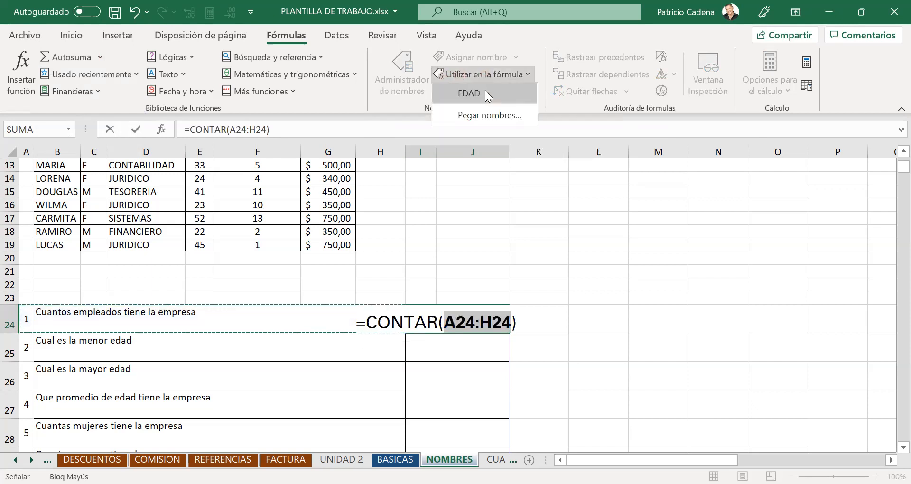
{"action": "left_click", "coordinate": [486, 94]}
{"action": "key", "text": "Return"}
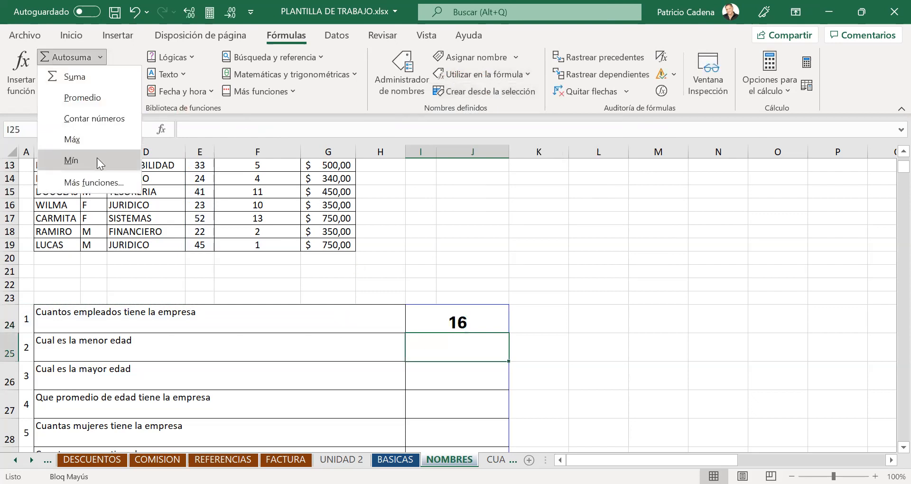
- Answer question 2 in I25 by finding the lowest age with MIN over the named range EDAD
{"action": "left_click", "coordinate": [97, 157]}
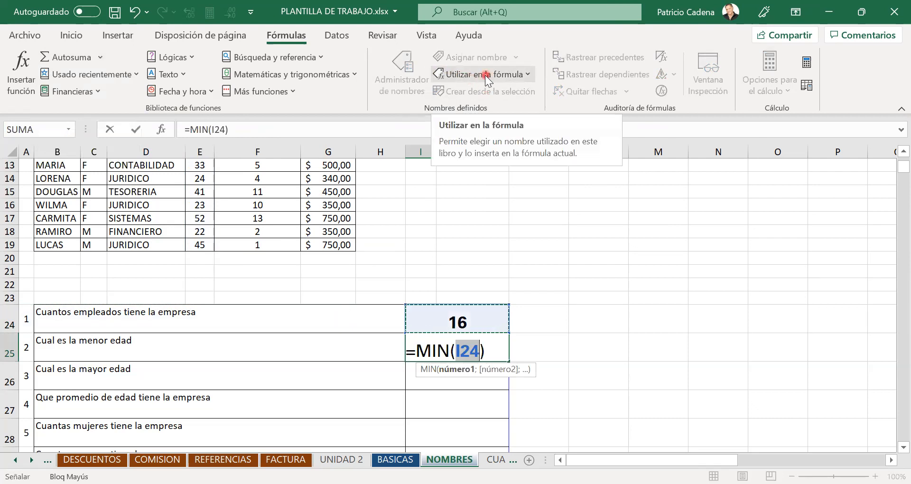
{"action": "left_click", "coordinate": [484, 74]}
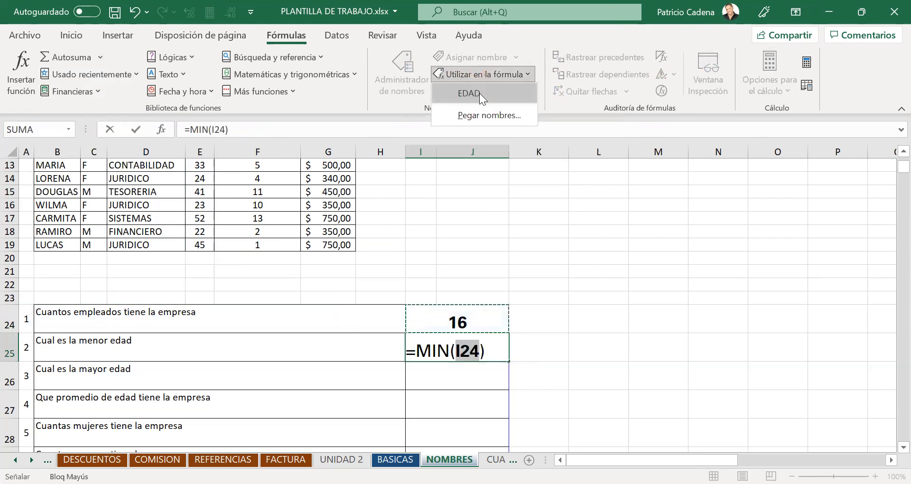
{"action": "left_click", "coordinate": [479, 93]}
{"action": "key", "text": "Return"}
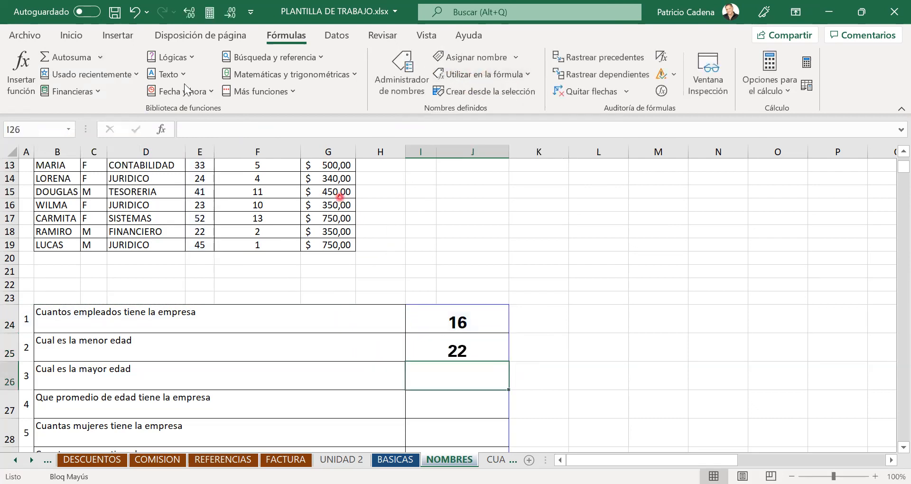
- Answer question 3 in I26 by finding the highest age with MAX over the named range EDAD
{"action": "left_click", "coordinate": [100, 57]}
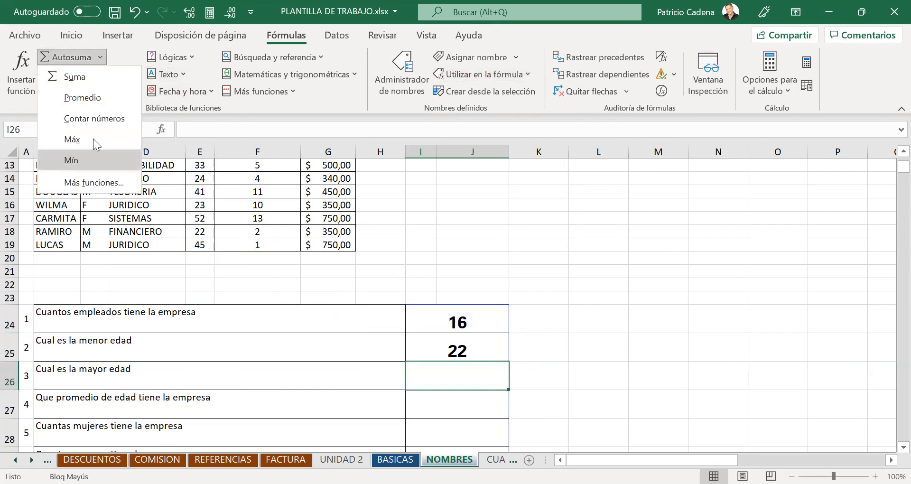
{"action": "left_click", "coordinate": [93, 138]}
{"action": "left_click", "coordinate": [484, 75]}
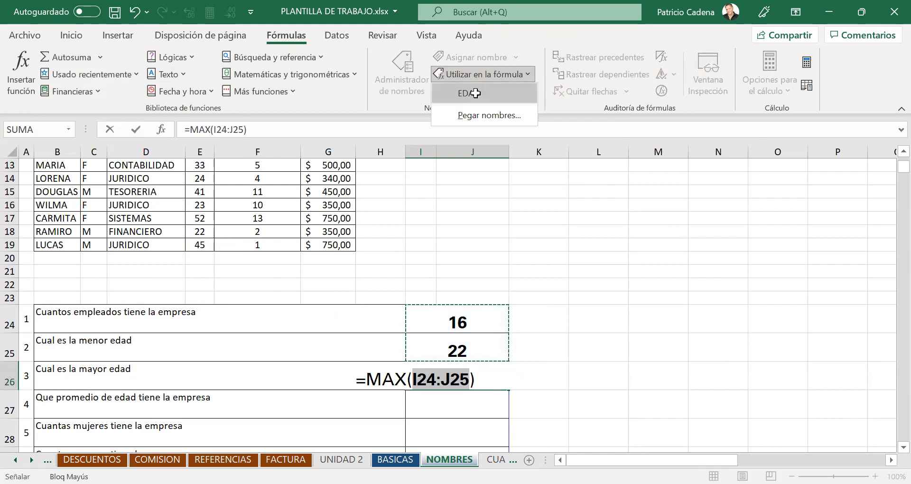
{"action": "left_click", "coordinate": [475, 93]}
{"action": "key", "text": "Return"}
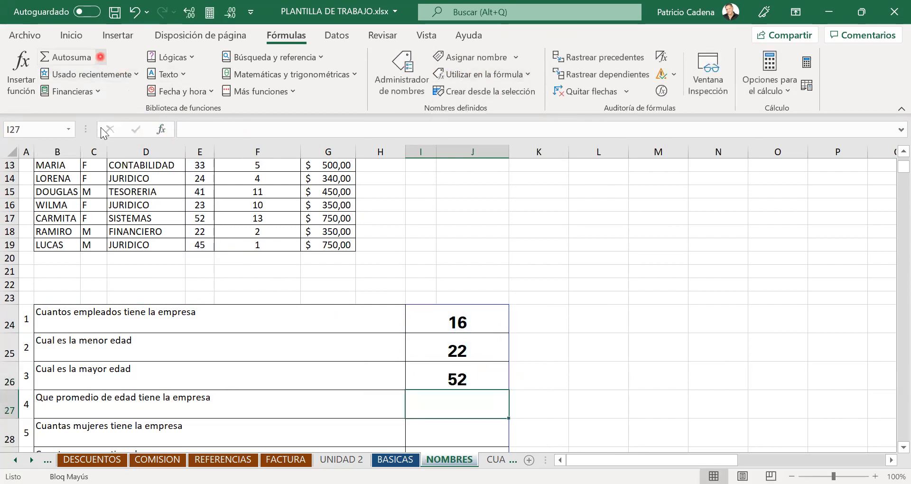
- Answer question 4 in I27 by averaging the ages with PROMEDIO over the named range EDAD
{"action": "left_click", "coordinate": [100, 56]}
{"action": "left_click", "coordinate": [102, 98]}
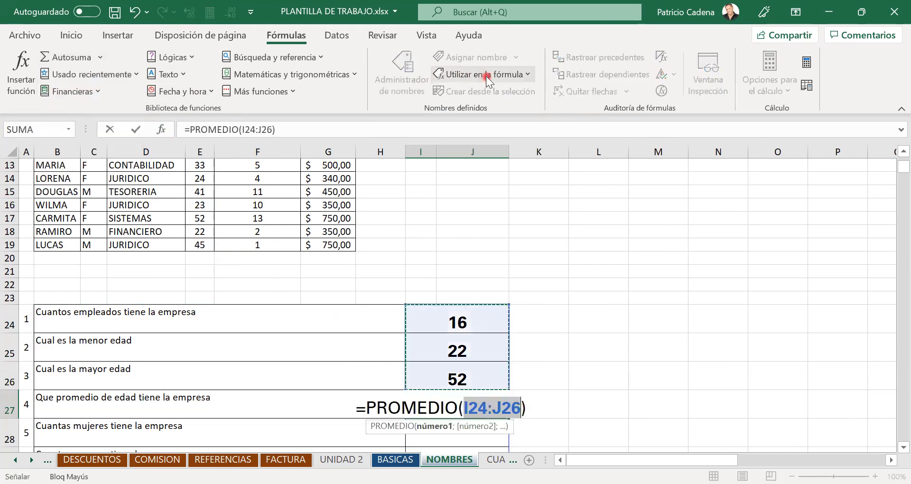
{"action": "left_click", "coordinate": [486, 76]}
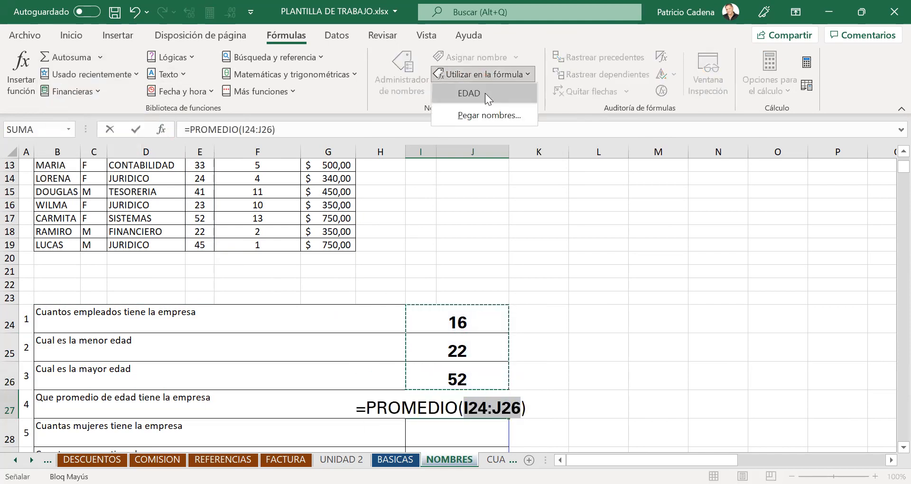
{"action": "left_click", "coordinate": [485, 93]}
{"action": "key", "text": "Return"}
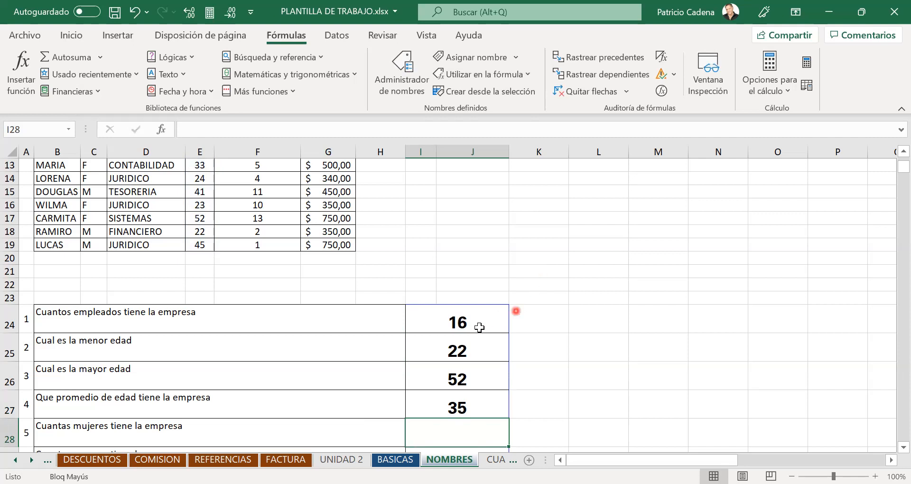
- Check the formulas in I24 and I25, and clear the four answers in I24:I27
{"action": "left_click", "coordinate": [506, 313]}
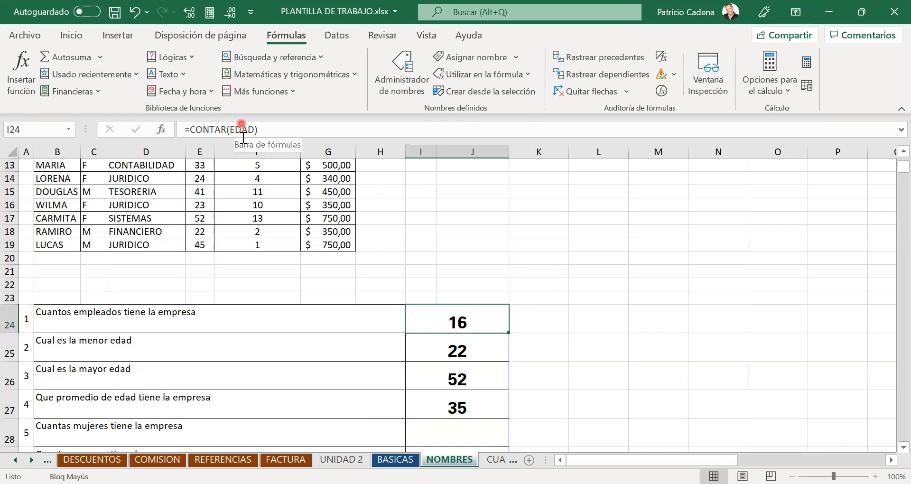
{"action": "left_click", "coordinate": [439, 350]}
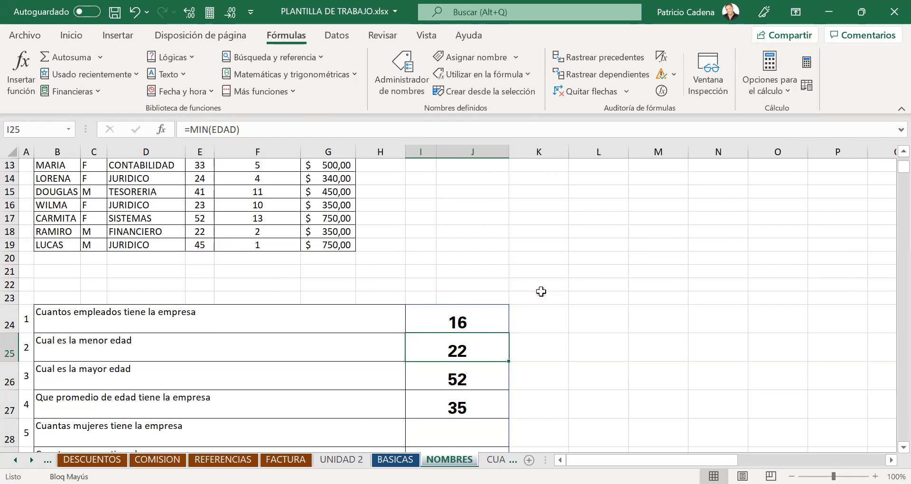
{"action": "left_click_drag", "start_coordinate": [492, 315], "coordinate": [462, 400]}
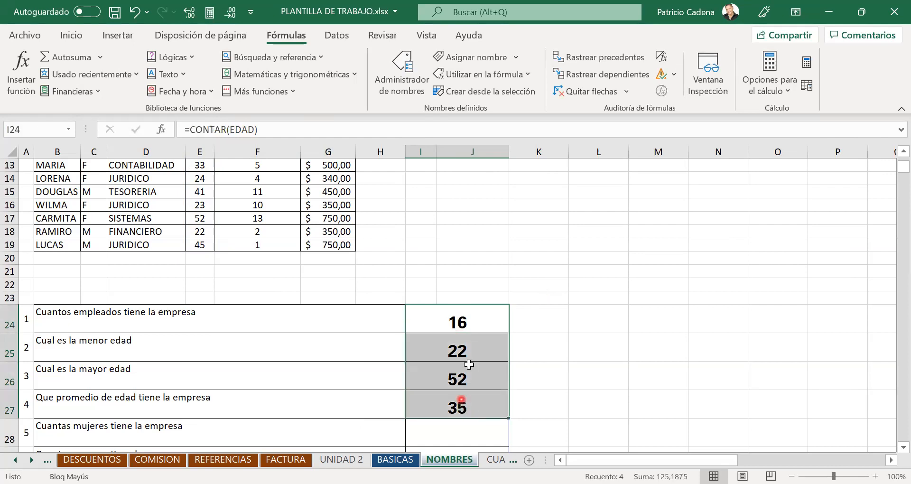
{"action": "key", "text": "Delete"}
{"action": "left_click", "coordinate": [483, 258]}
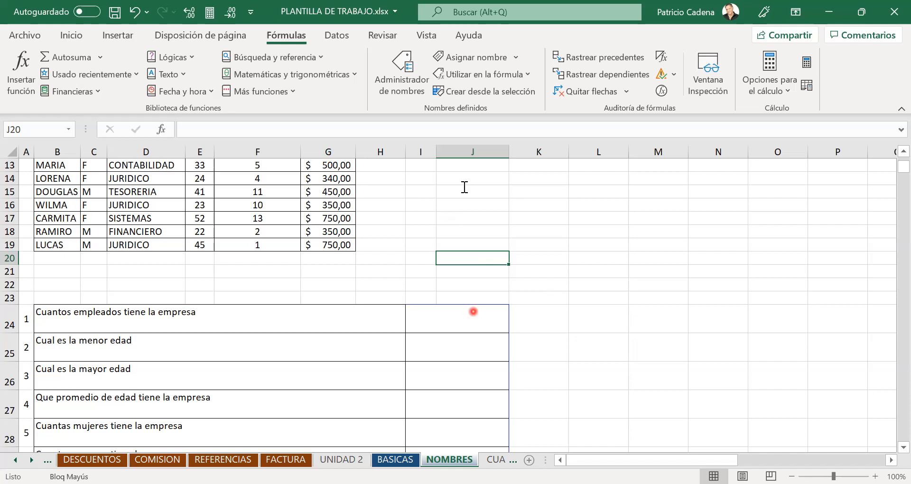
- Place the on-screen text annotation "1. NOMBRAR RANGOS" in the empty area beside the employee table
{"action": "left_click", "coordinate": [490, 201]}
{"action": "type", "text": "1."}
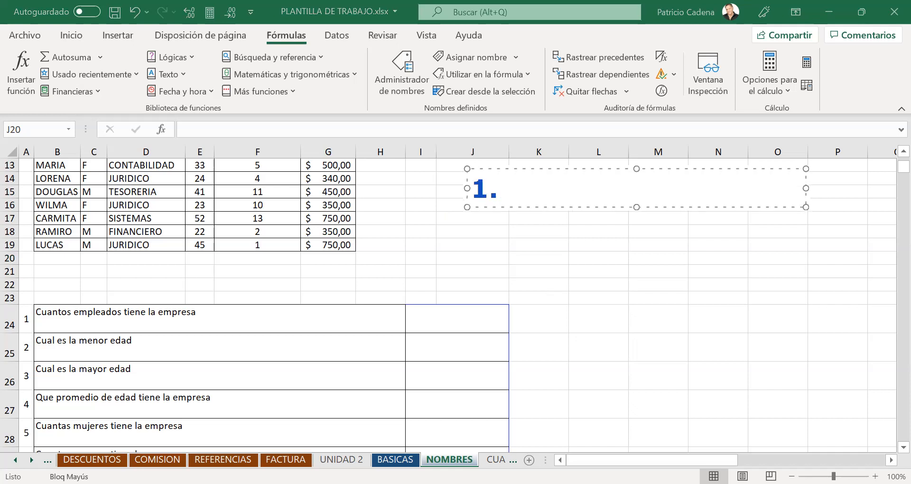
{"action": "type", "text": " NOMBRAR RANGOS"}
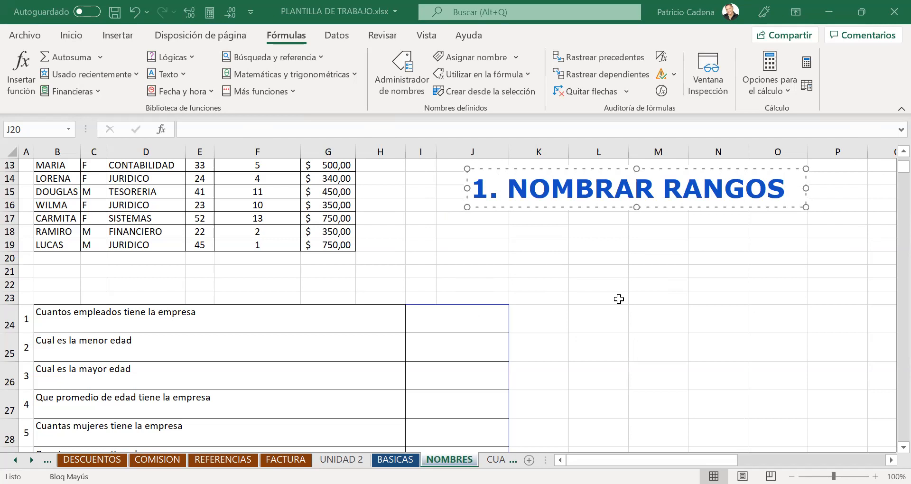
{"action": "key", "text": "Escape"}
{"action": "key", "text": "Escape"}
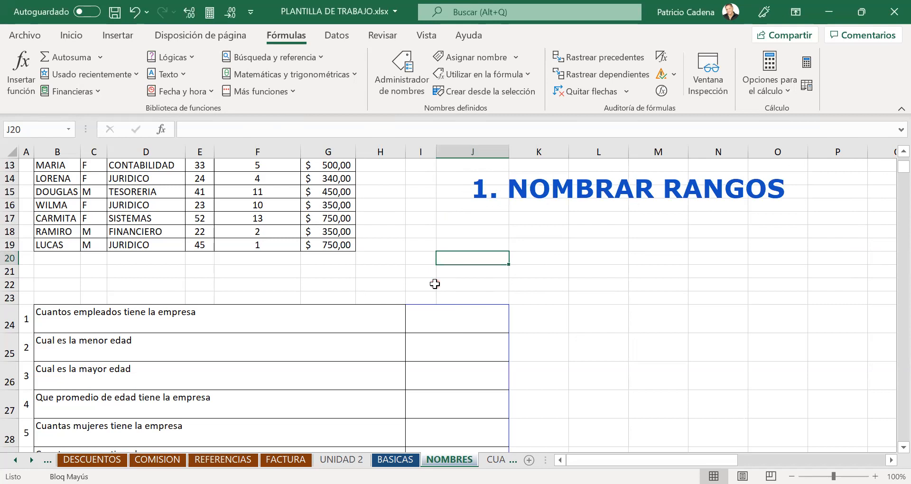
{"action": "scroll", "coordinate": [435, 283], "scroll_direction": "up", "scroll_amount": 4}
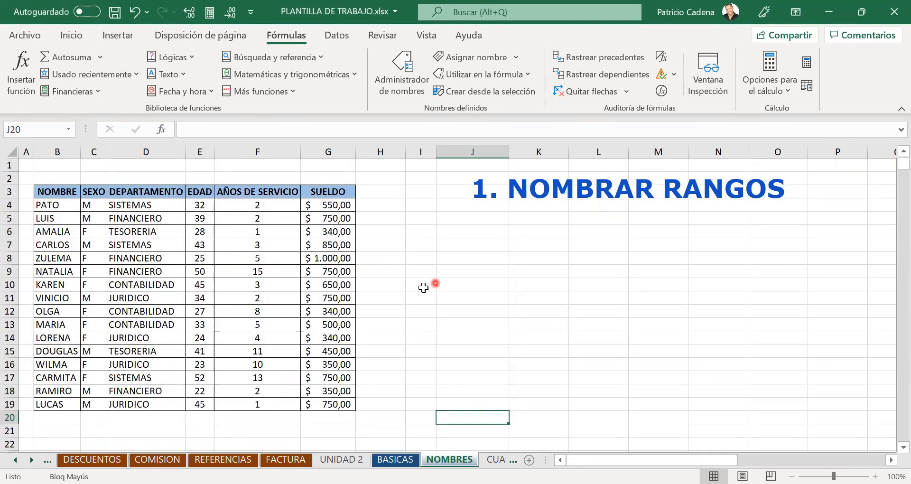
{"action": "left_click_drag", "start_coordinate": [197, 206], "coordinate": [143, 392]}
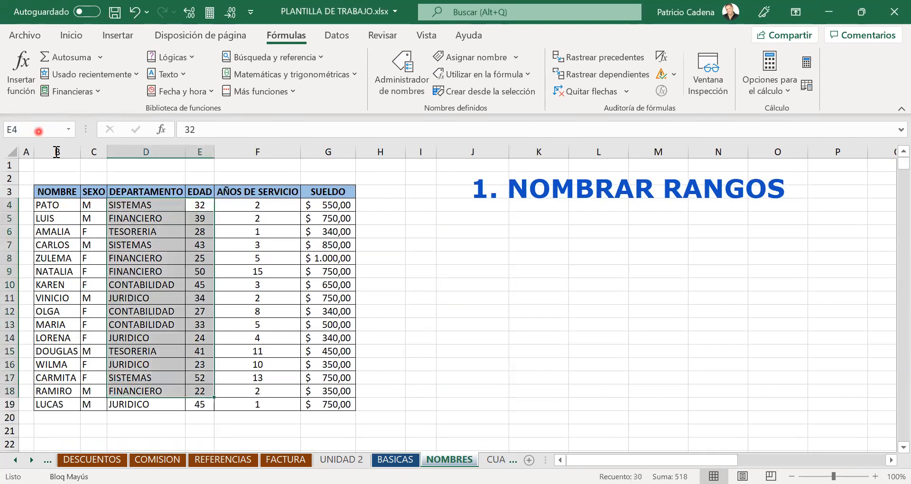
{"action": "left_click", "coordinate": [150, 243]}
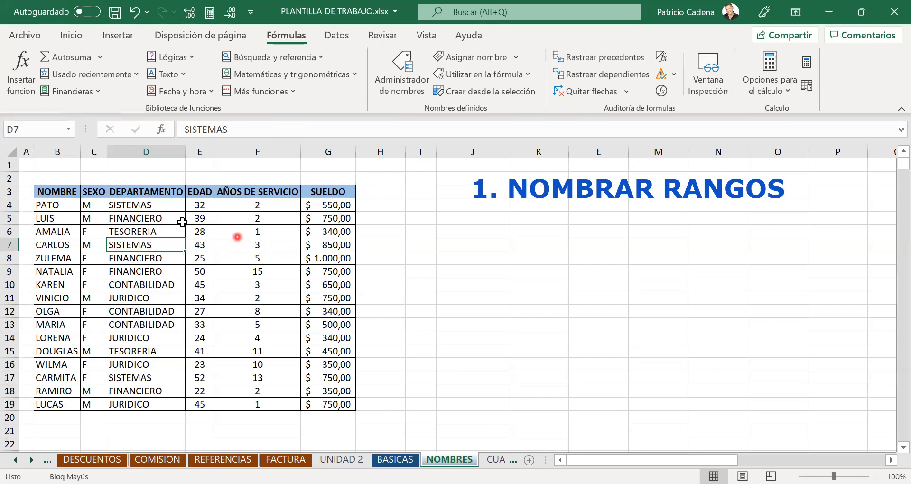
- Examine the employee table's column headers and the cells beneath them in each column
{"action": "left_click", "coordinate": [55, 190]}
{"action": "left_click", "coordinate": [92, 193]}
{"action": "left_click", "coordinate": [133, 193]}
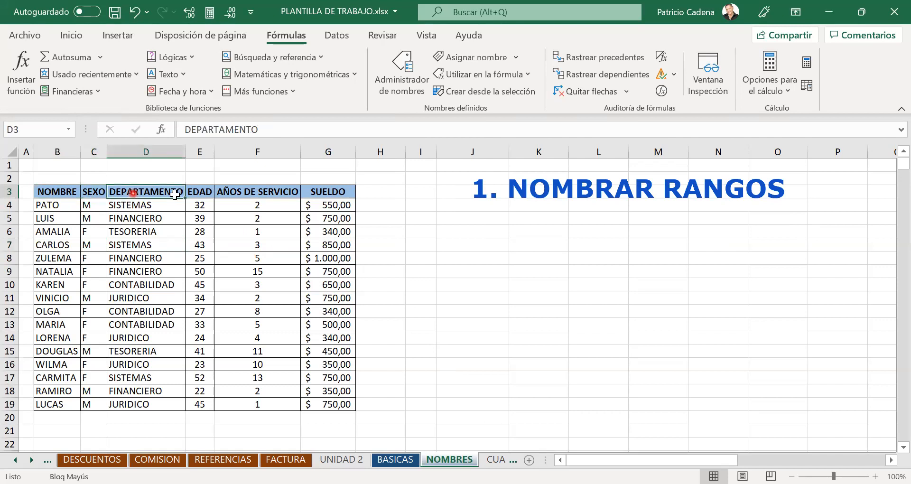
{"action": "left_click", "coordinate": [197, 193]}
{"action": "left_click", "coordinate": [56, 218]}
{"action": "left_click", "coordinate": [93, 218]}
{"action": "left_click", "coordinate": [144, 216]}
{"action": "left_click", "coordinate": [196, 220]}
{"action": "left_click", "coordinate": [257, 233]}
{"action": "left_click", "coordinate": [316, 232]}
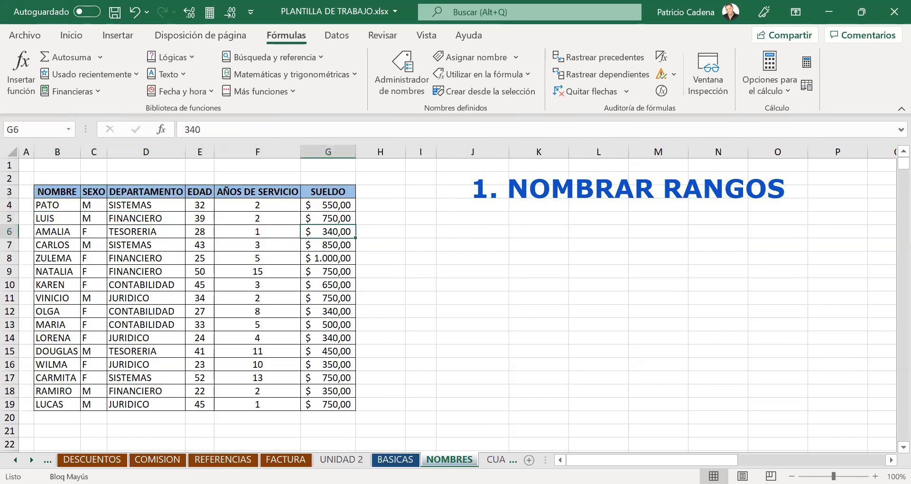
{"action": "left_click", "coordinate": [231, 244]}
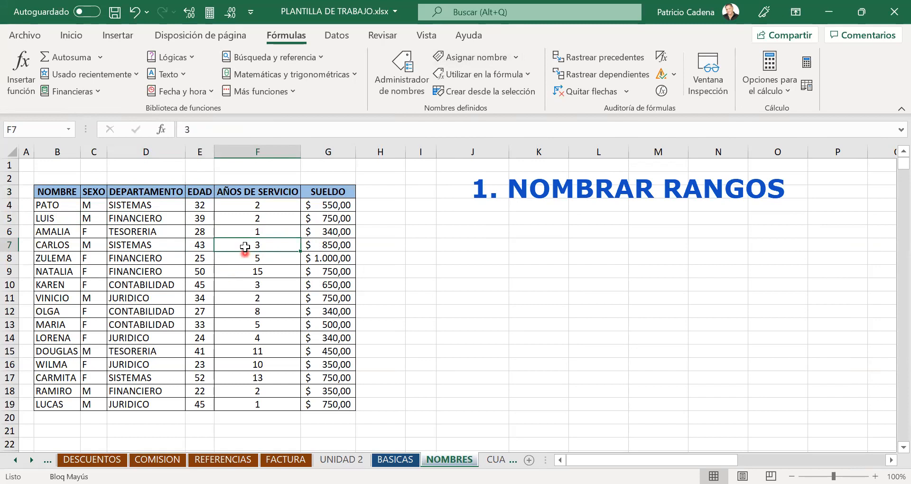
{"action": "left_click", "coordinate": [247, 217]}
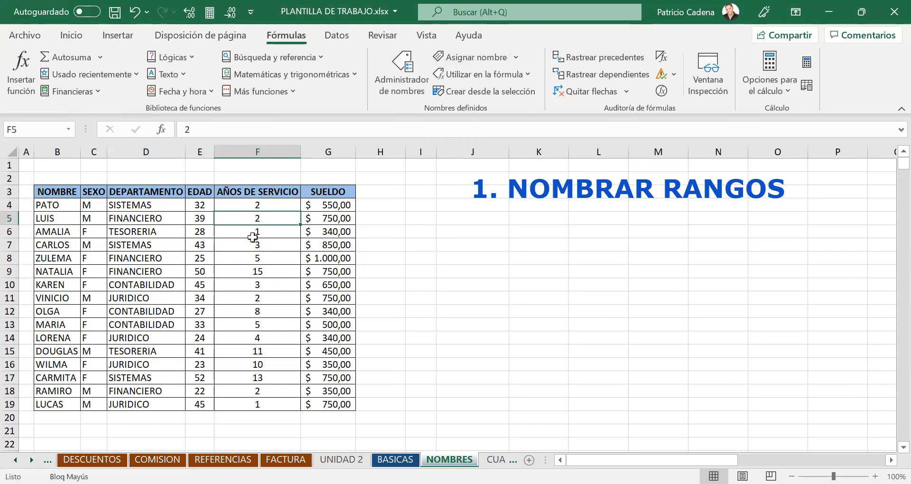
- Delete the defined name EDAD from the workbook and close the name manager
{"action": "left_click", "coordinate": [402, 79]}
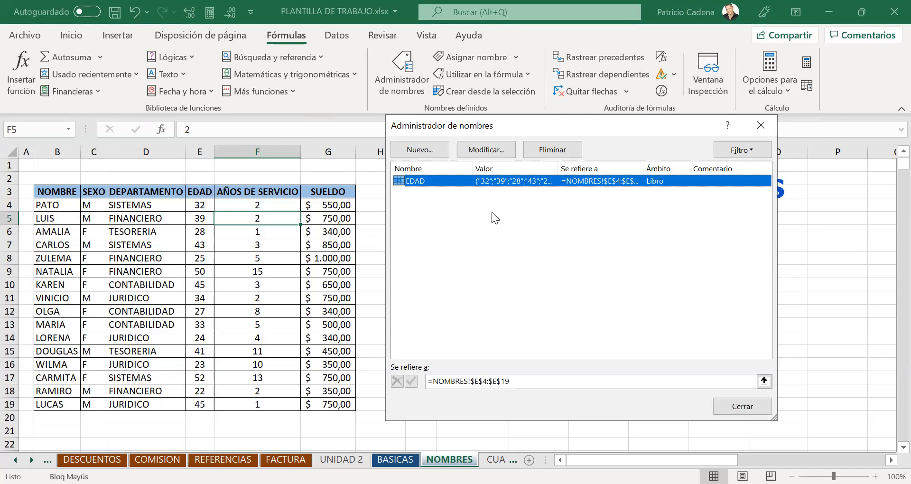
{"action": "left_click", "coordinate": [552, 150]}
{"action": "left_click", "coordinate": [434, 288]}
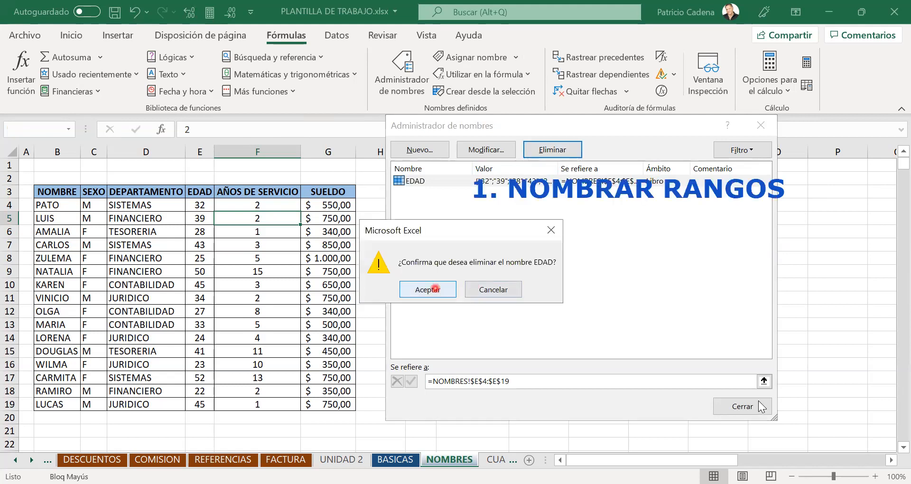
{"action": "left_click", "coordinate": [742, 406]}
- Select the whole employee table B3:G19 and start creating names from the selection, keeping the dialog beside the table
{"action": "left_click", "coordinate": [200, 271]}
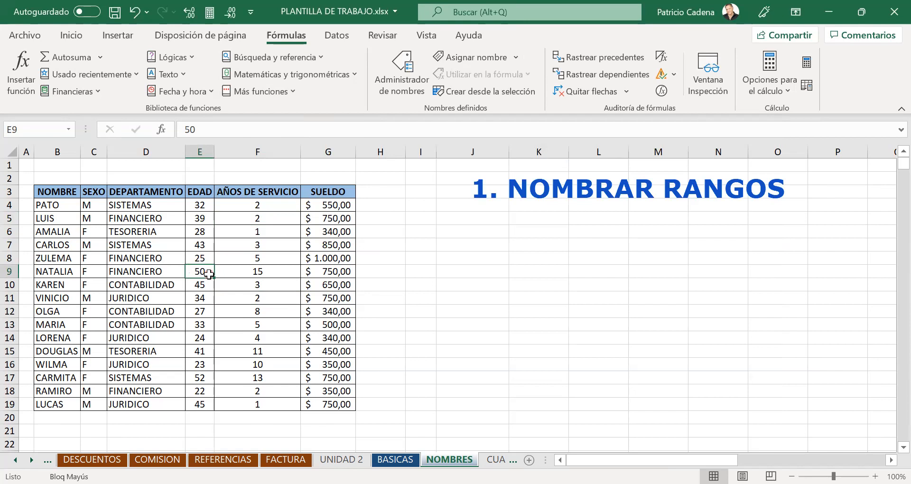
{"action": "left_click", "coordinate": [173, 248]}
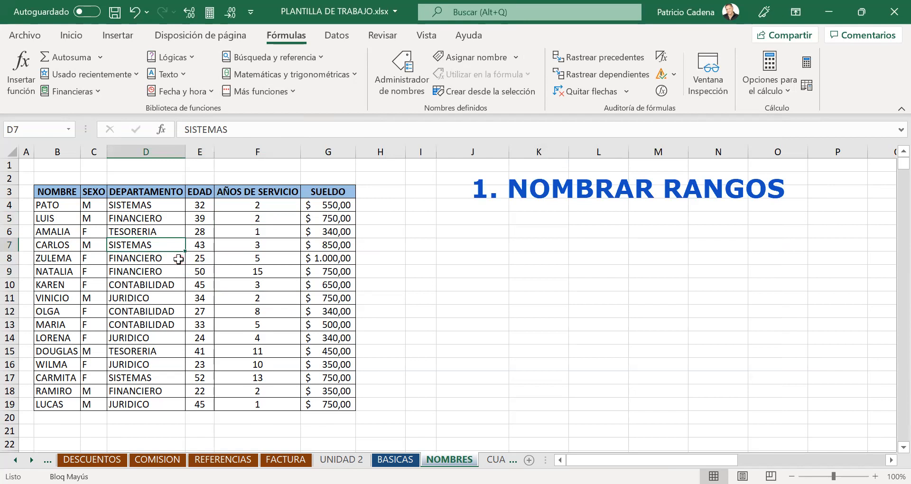
{"action": "key", "text": "ctrl+a"}
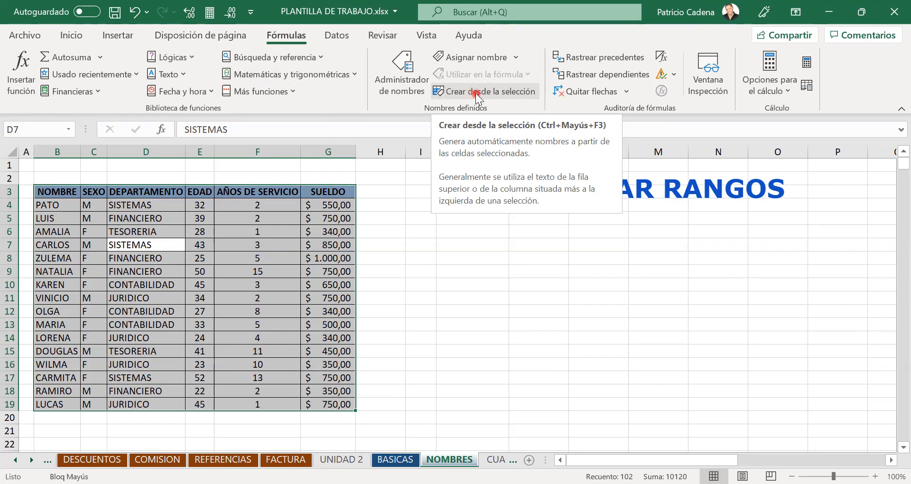
{"action": "left_click", "coordinate": [476, 93]}
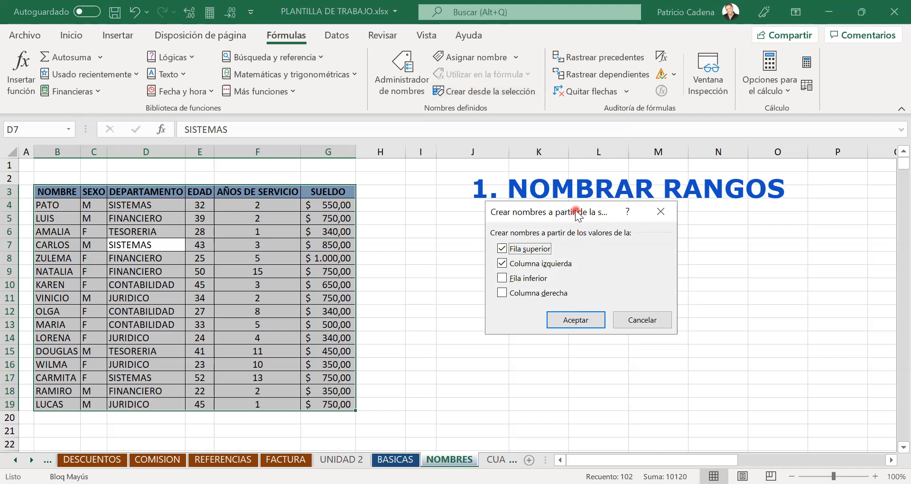
{"action": "left_click_drag", "start_coordinate": [577, 213], "coordinate": [546, 260]}
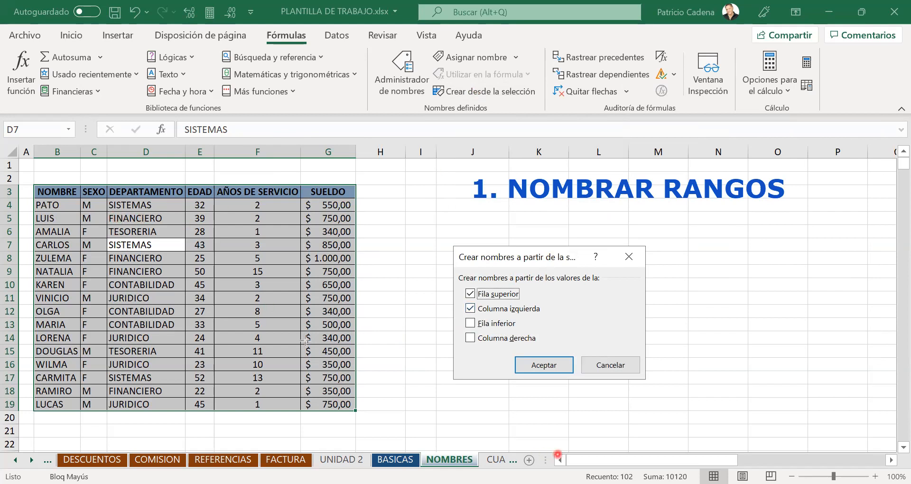
- Outline the table's header row, first column, last row and last column with red on-screen boxes
{"action": "mouse_move", "coordinate": [35, 183]}
{"action": "left_mouse_down"}
{"action": "mouse_move", "coordinate": [369, 216]}
{"action": "mouse_move", "coordinate": [358, 200]}
{"action": "left_mouse_up"}
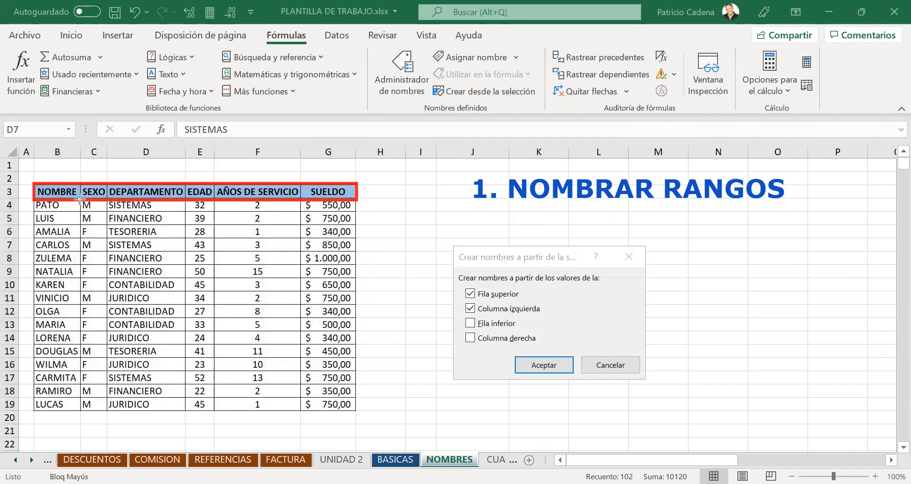
{"action": "mouse_move", "coordinate": [79, 200]}
{"action": "left_mouse_down"}
{"action": "mouse_move", "coordinate": [33, 407]}
{"action": "mouse_move", "coordinate": [354, 420]}
{"action": "mouse_move", "coordinate": [361, 392]}
{"action": "left_mouse_up"}
{"action": "mouse_move", "coordinate": [298, 180]}
{"action": "left_mouse_down"}
{"action": "mouse_move", "coordinate": [336, 358]}
{"action": "mouse_move", "coordinate": [360, 411]}
{"action": "left_mouse_up"}
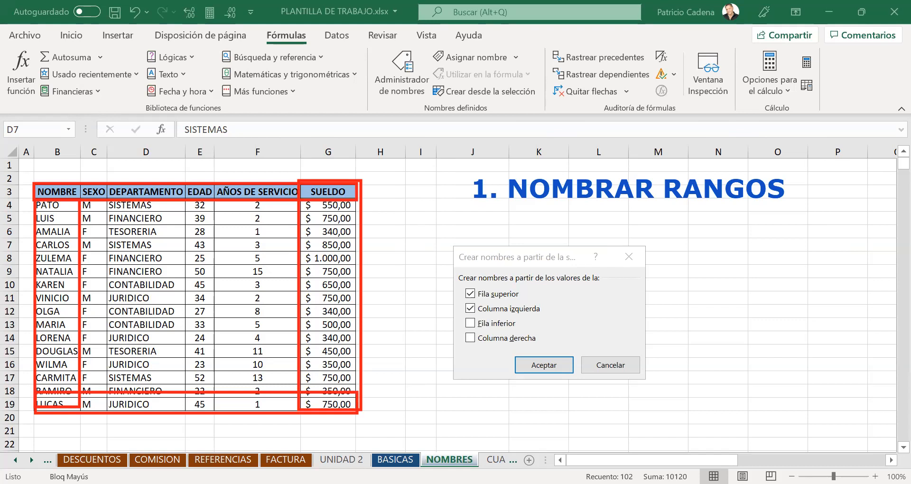
- Clear Fila superior and Columna izquierda, then annotate Fila superior with a green check and the other three options with orange crosses
{"action": "left_click", "coordinate": [470, 296]}
{"action": "left_click", "coordinate": [469, 309]}
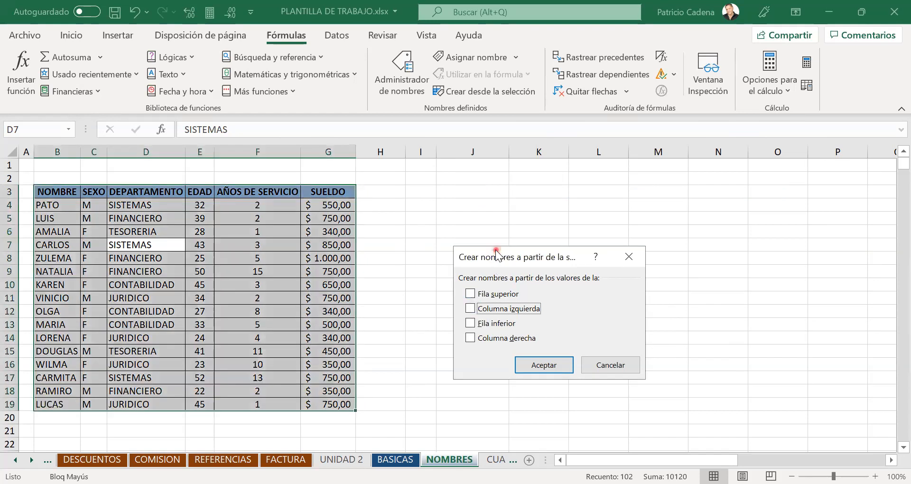
{"action": "left_click_drag", "start_coordinate": [497, 256], "coordinate": [497, 178]}
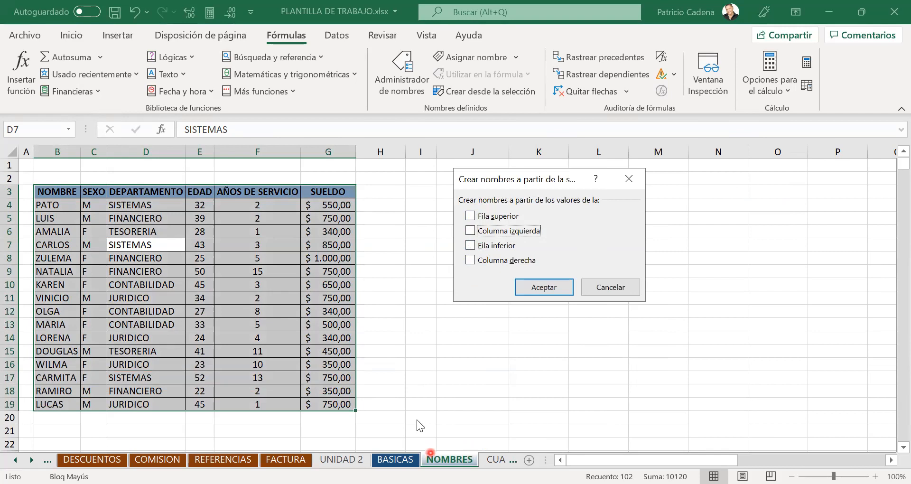
{"action": "left_click", "coordinate": [470, 217]}
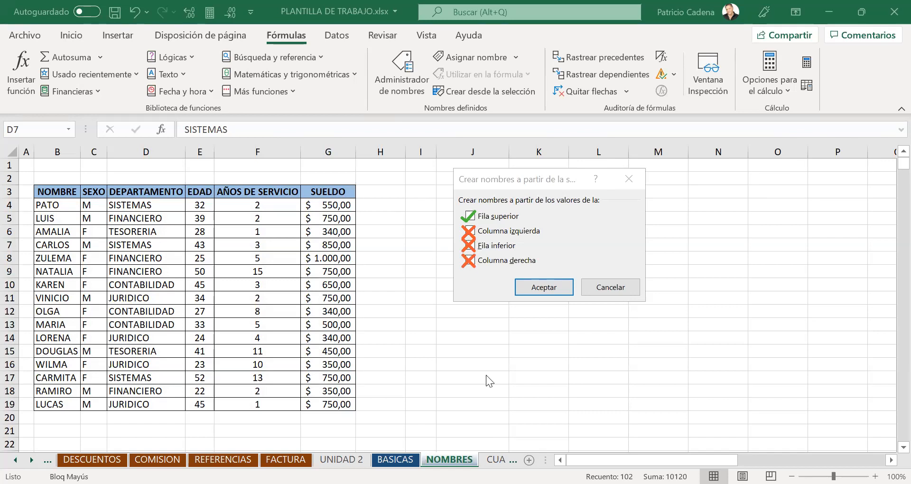
{"action": "left_click", "coordinate": [469, 217]}
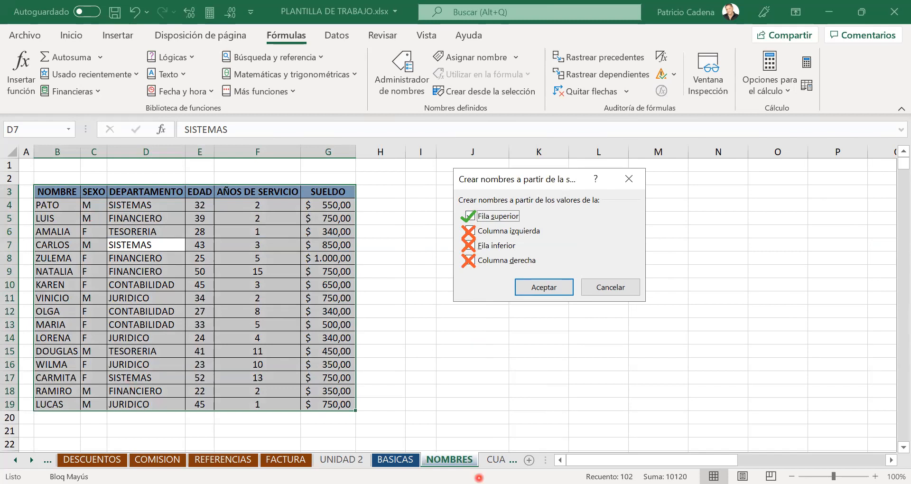
- Annotate the header row with a red box and an arrow from Fila superior, shade the EDAD values and circle the EDAD header
{"action": "left_click_drag", "start_coordinate": [29, 180], "coordinate": [364, 199]}
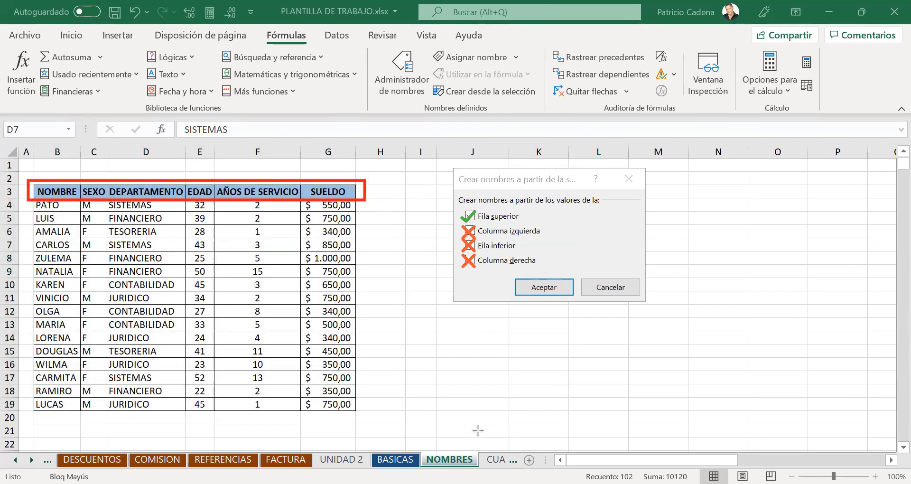
{"action": "left_click_drag", "start_coordinate": [460, 215], "coordinate": [365, 191]}
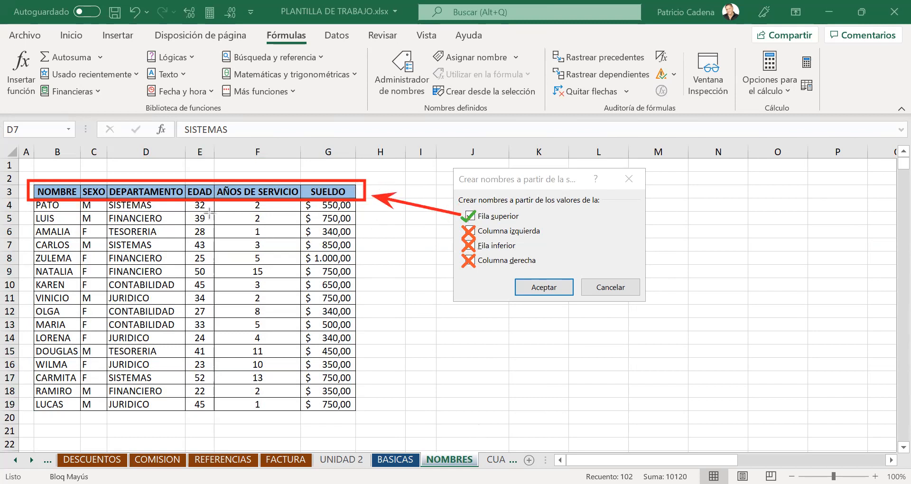
{"action": "mouse_move", "coordinate": [193, 203]}
{"action": "left_mouse_down"}
{"action": "mouse_move", "coordinate": [194, 358]}
{"action": "mouse_move", "coordinate": [213, 412]}
{"action": "left_mouse_up"}
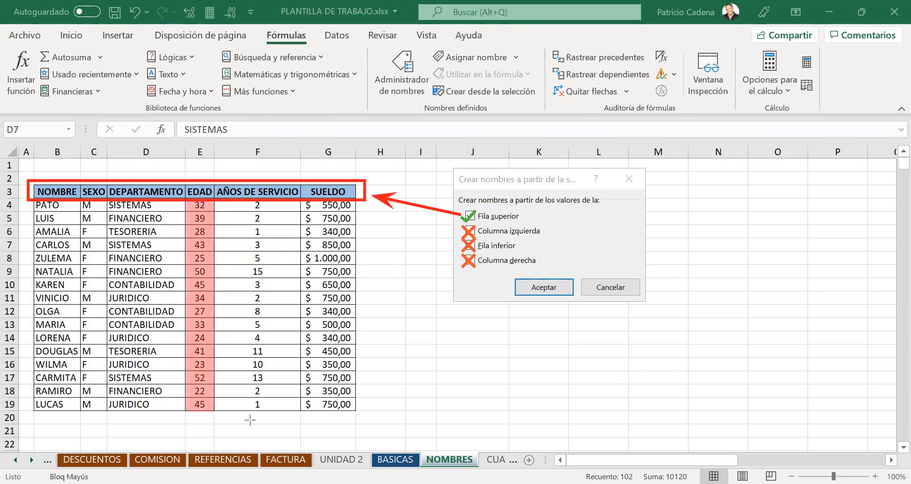
{"action": "mouse_move", "coordinate": [189, 169]}
{"action": "left_mouse_down"}
{"action": "mouse_move", "coordinate": [183, 174]}
{"action": "mouse_move", "coordinate": [212, 177]}
{"action": "mouse_move", "coordinate": [217, 202]}
{"action": "left_mouse_up"}
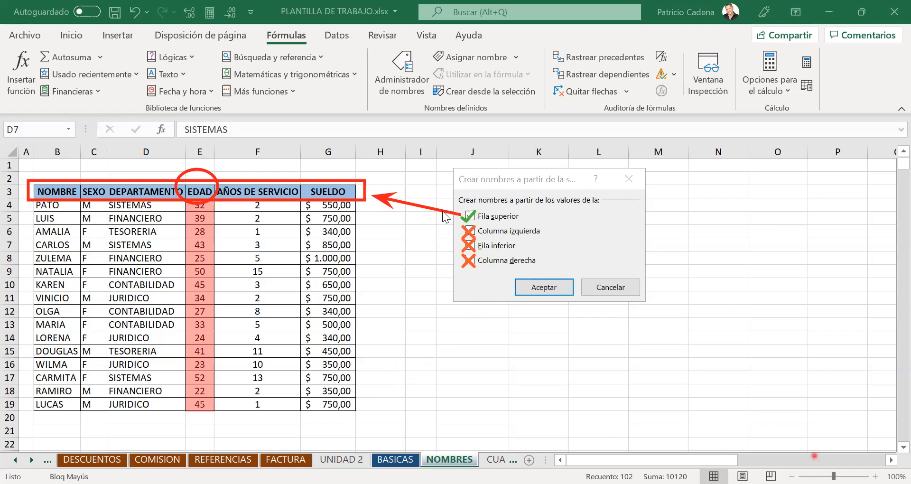
- Create named ranges for the table's columns from Fila superior only, and check the list of defined names
{"action": "left_click", "coordinate": [470, 218]}
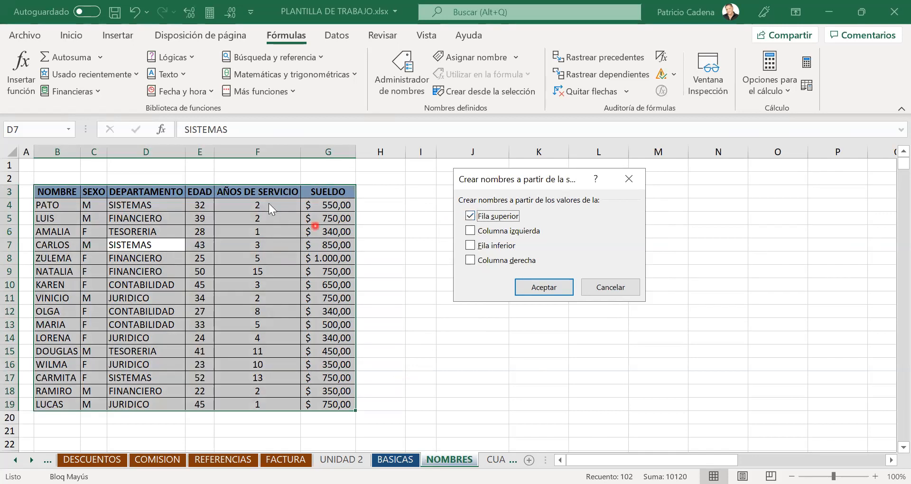
{"action": "left_click", "coordinate": [556, 290]}
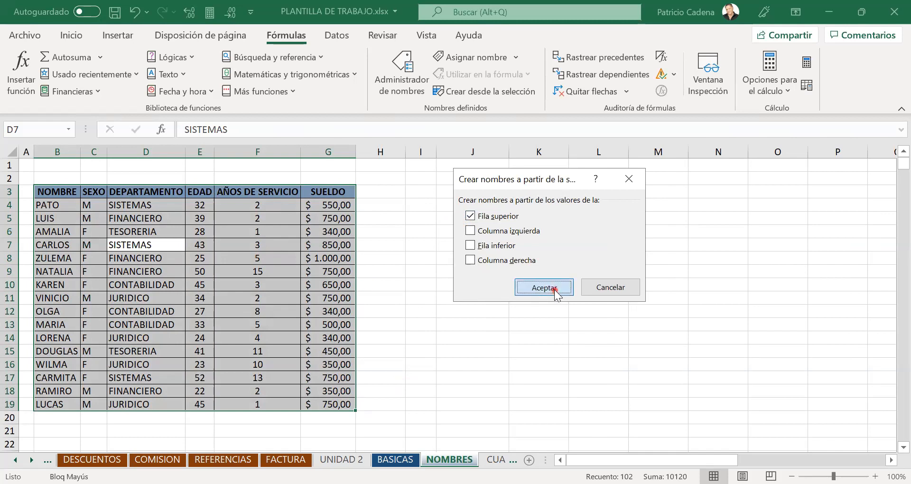
{"action": "left_click", "coordinate": [289, 280]}
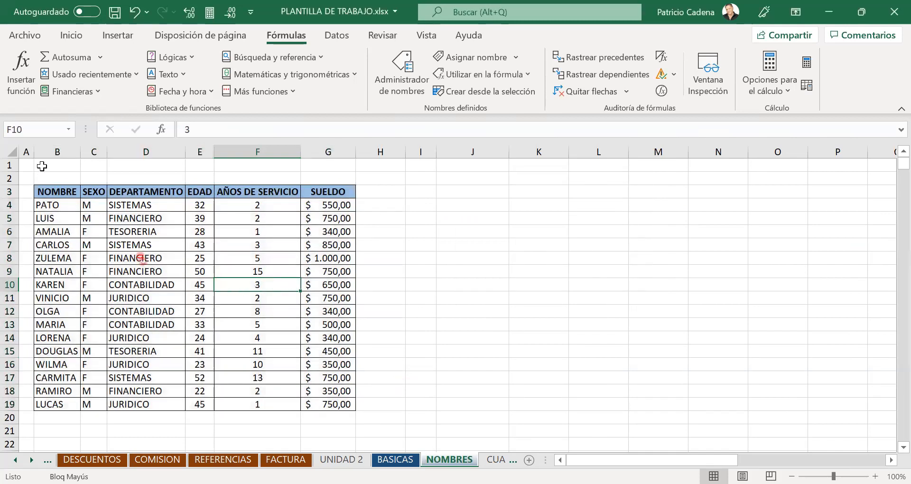
{"action": "left_click", "coordinate": [69, 129]}
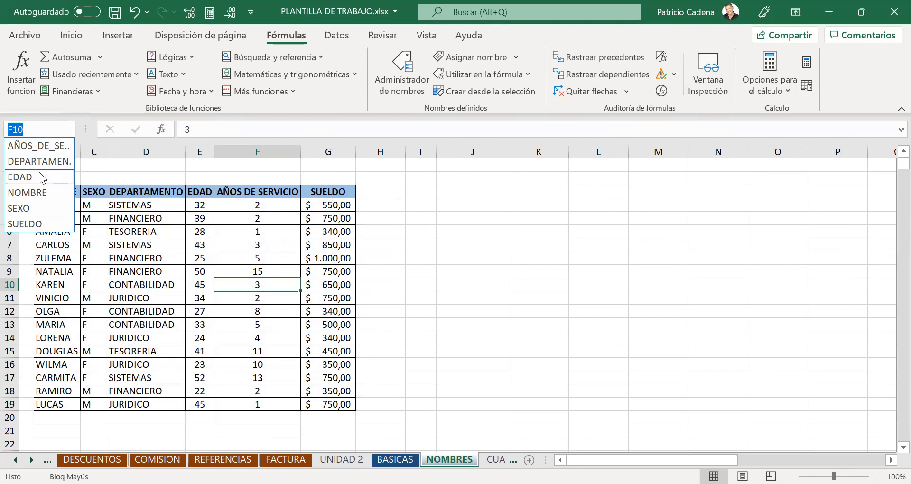
{"action": "left_click", "coordinate": [112, 240]}
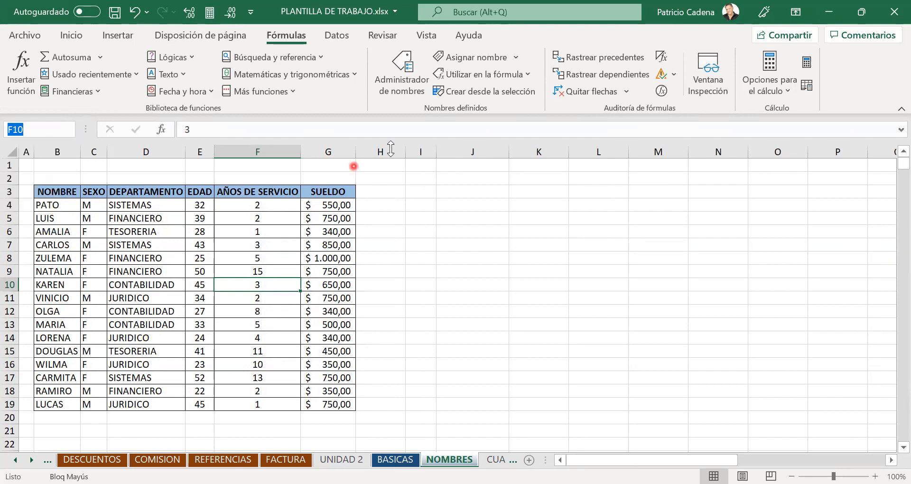
- Delete all the defined names, from AÑOS_DE_SERVICIO to SUELDO, and close the name manager
{"action": "left_click", "coordinate": [402, 77]}
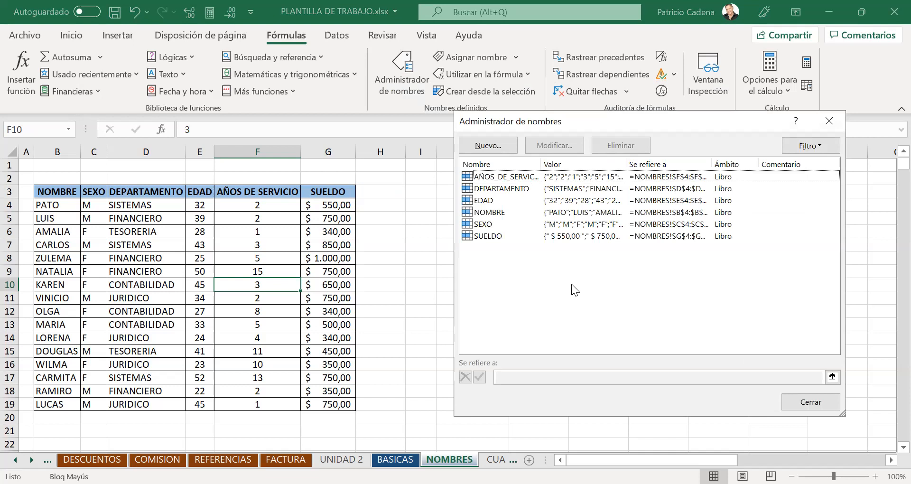
{"action": "left_click_drag", "start_coordinate": [764, 290], "coordinate": [474, 172]}
{"action": "left_click_drag", "start_coordinate": [751, 270], "coordinate": [475, 172]}
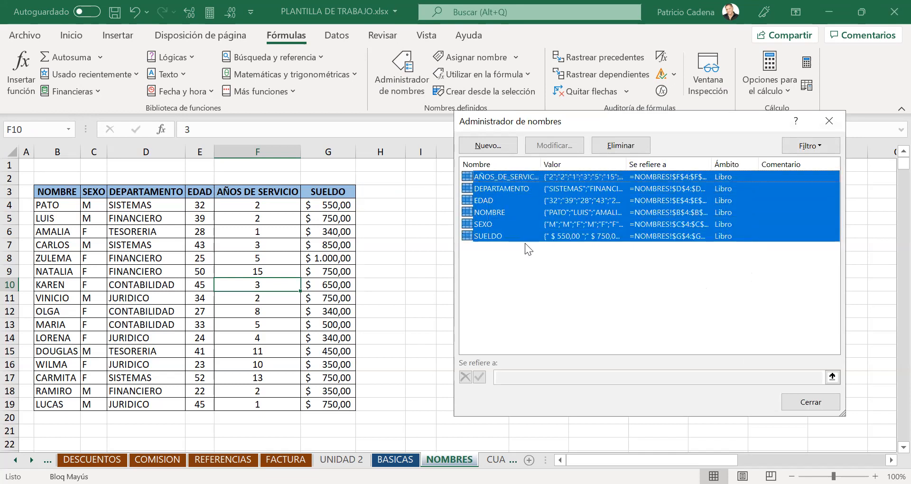
{"action": "left_click", "coordinate": [629, 147]}
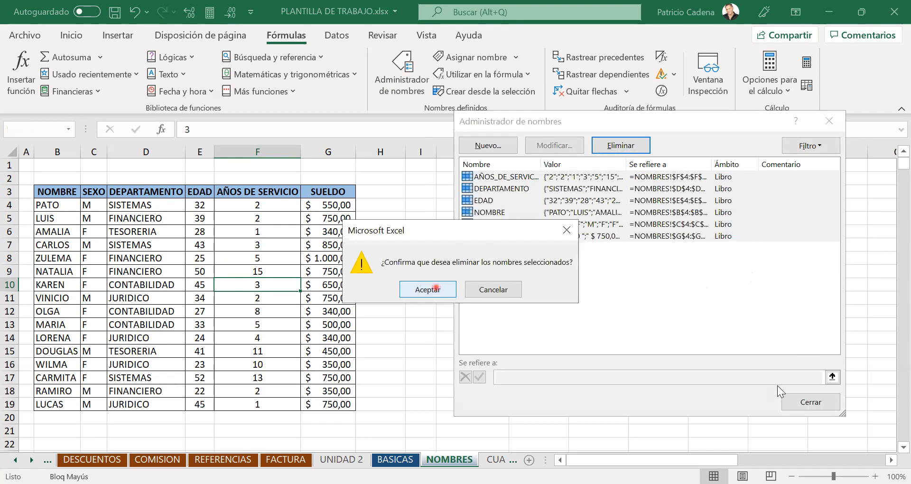
{"action": "left_click", "coordinate": [809, 402]}
{"action": "left_click", "coordinate": [423, 317]}
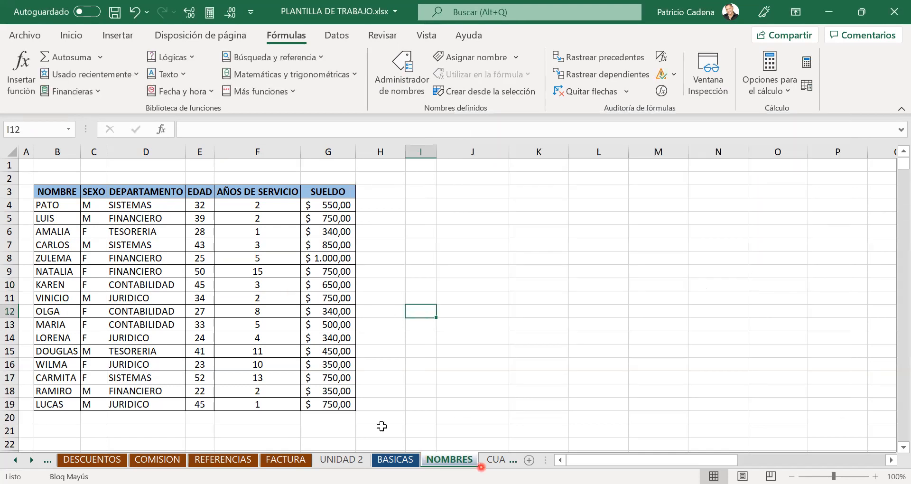
- Add the on-screen text annotation "1. NOMBRAR RANGOS" in the empty area beside the employee table
{"action": "left_click", "coordinate": [469, 192]}
{"action": "type", "text": "1. NOMBRAR"}
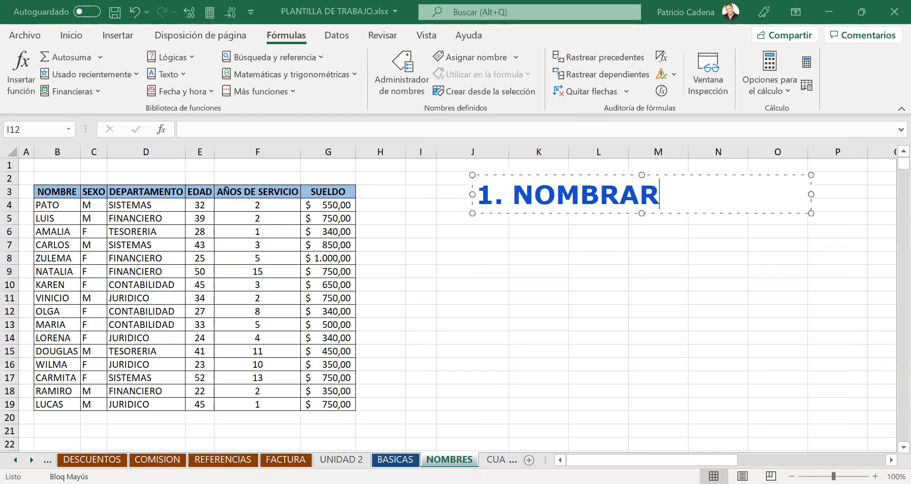
{"action": "type", "text": " RANGOS"}
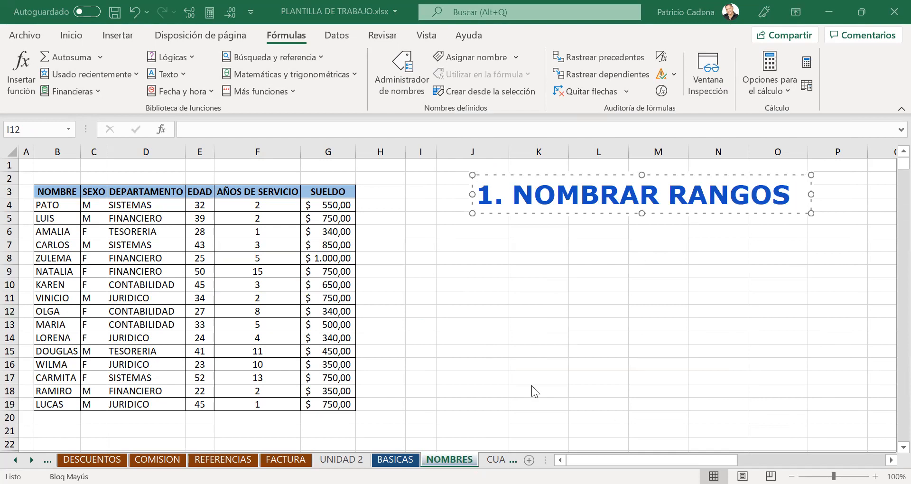
- Create named ranges for all columns of the employee table, taking the names from Fila superior only
{"action": "left_click", "coordinate": [110, 264]}
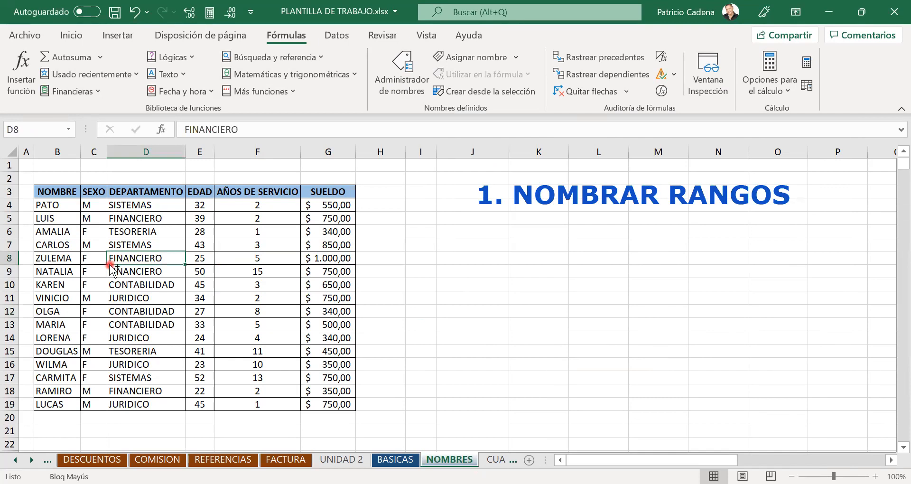
{"action": "key", "text": "ctrl+a"}
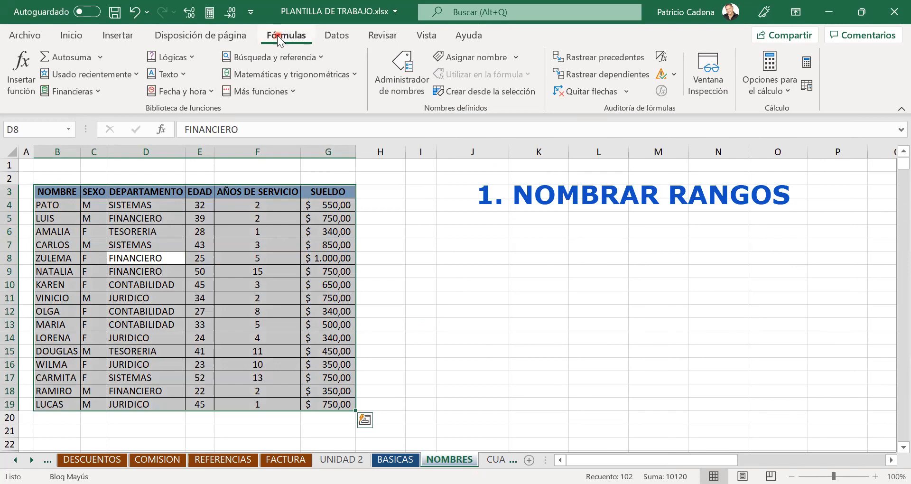
{"action": "left_click", "coordinate": [468, 92]}
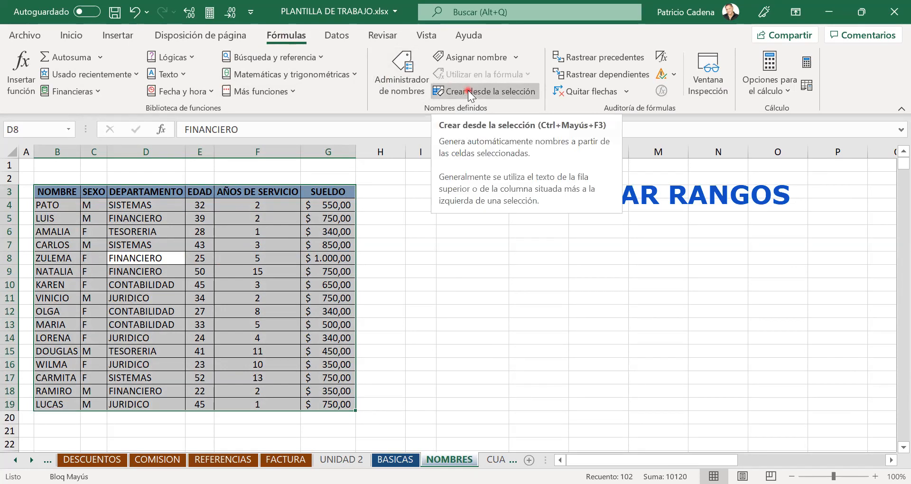
{"action": "left_click", "coordinate": [468, 91]}
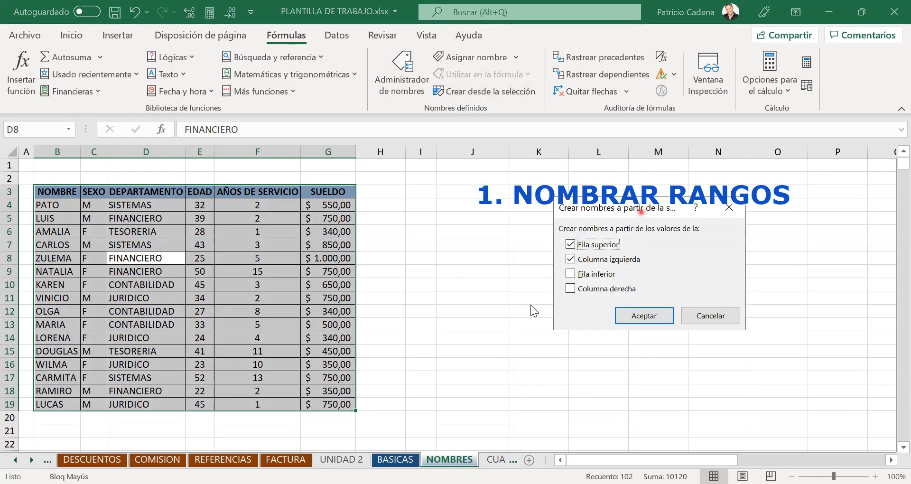
{"action": "left_click", "coordinate": [513, 300]}
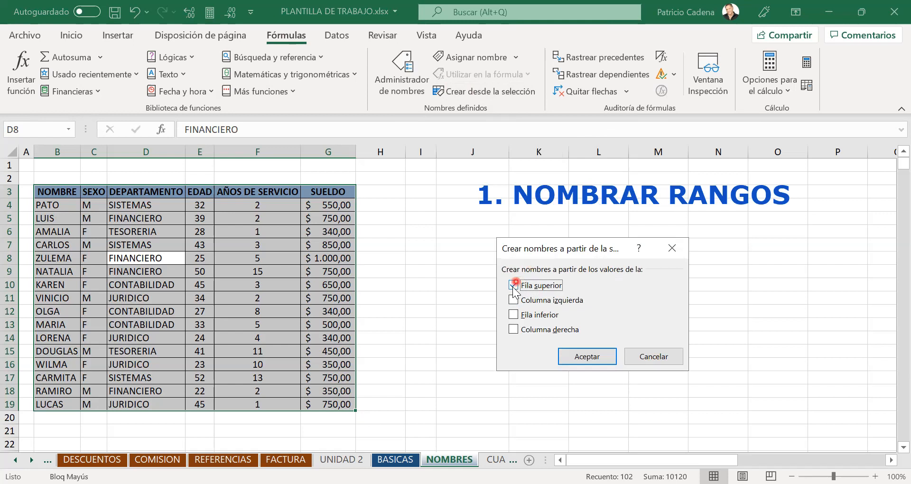
{"action": "left_click", "coordinate": [587, 357]}
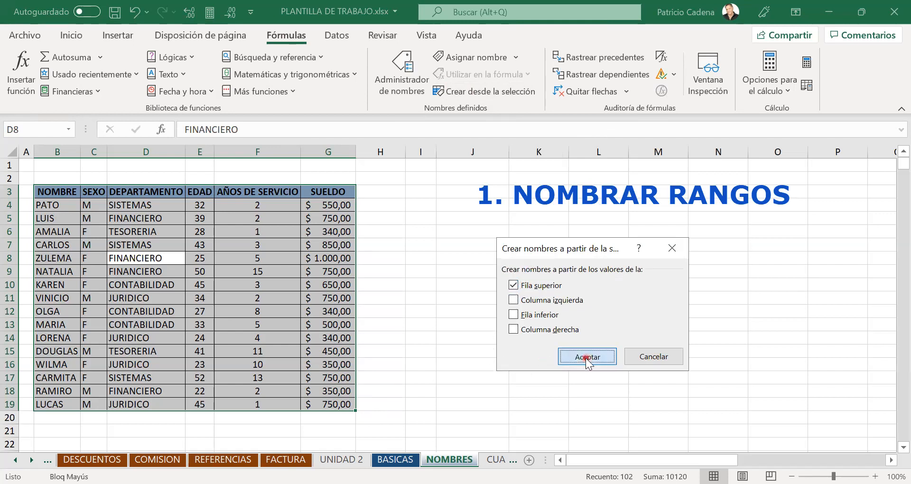
- Check which range names are available for use in formulas
{"action": "left_click_drag", "start_coordinate": [285, 298], "coordinate": [283, 288]}
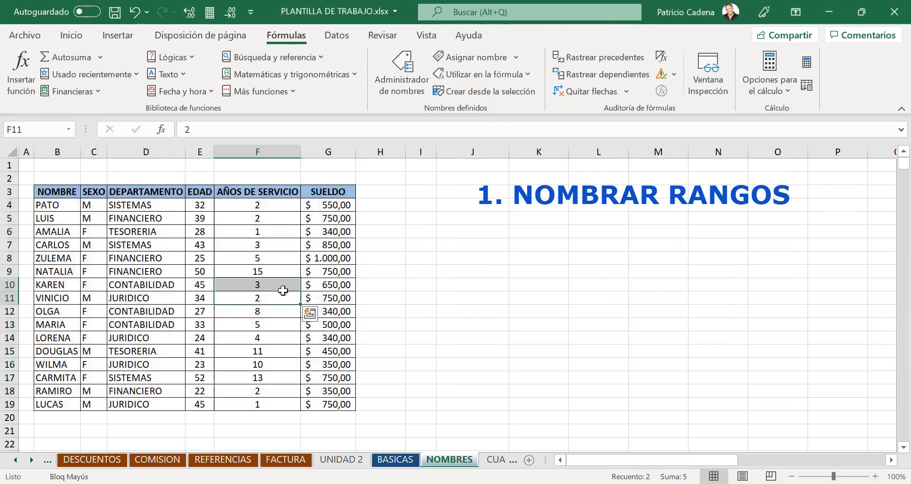
{"action": "left_click", "coordinate": [299, 261]}
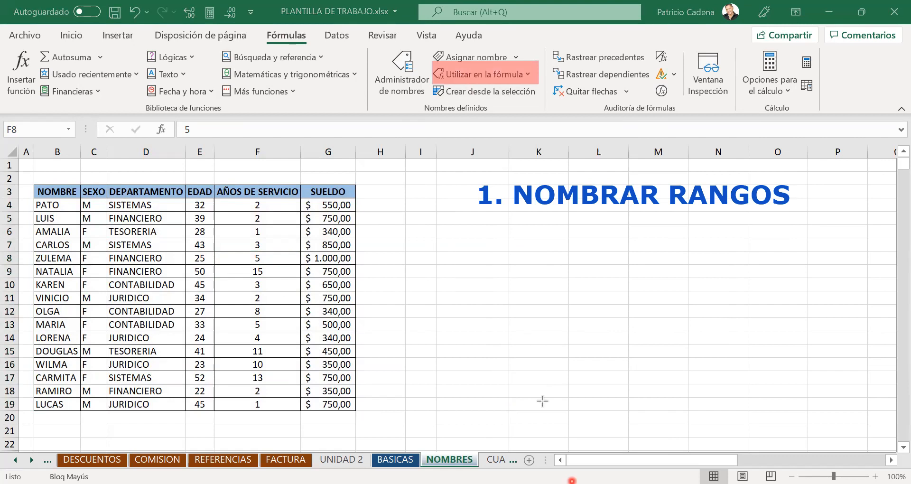
{"action": "left_click", "coordinate": [529, 74]}
{"action": "left_click", "coordinate": [529, 75]}
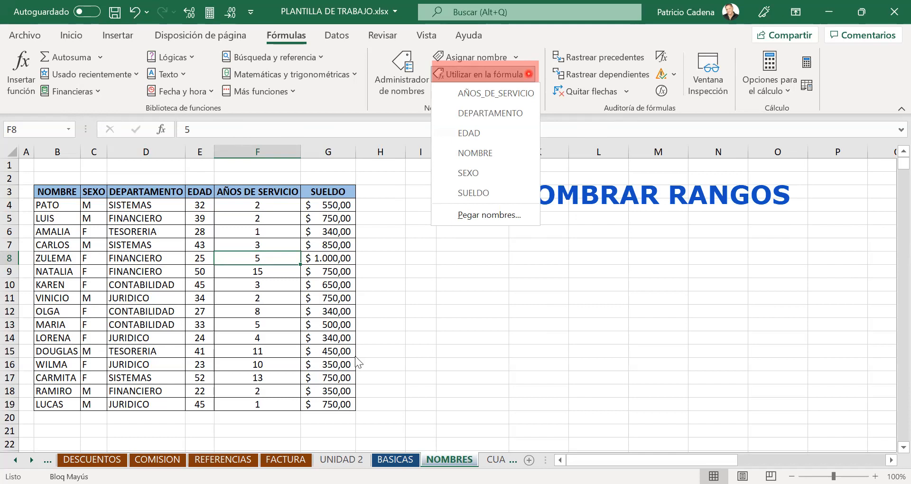
{"action": "left_click", "coordinate": [328, 282]}
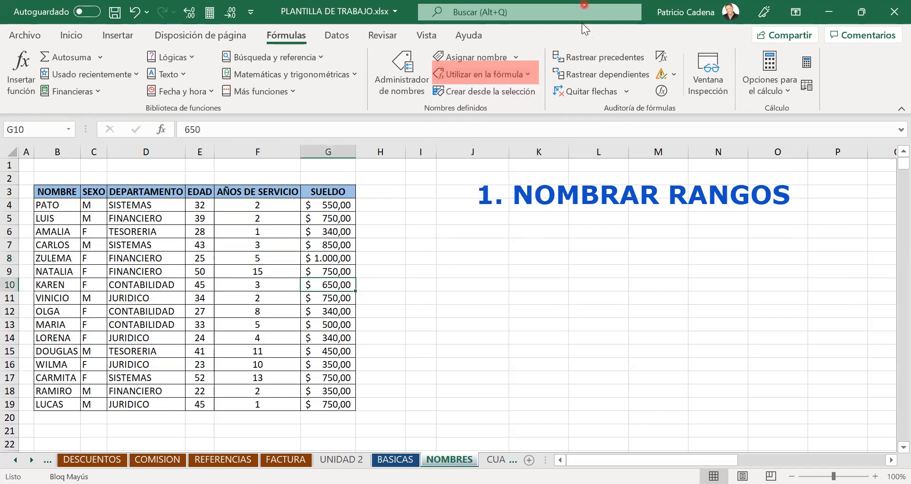
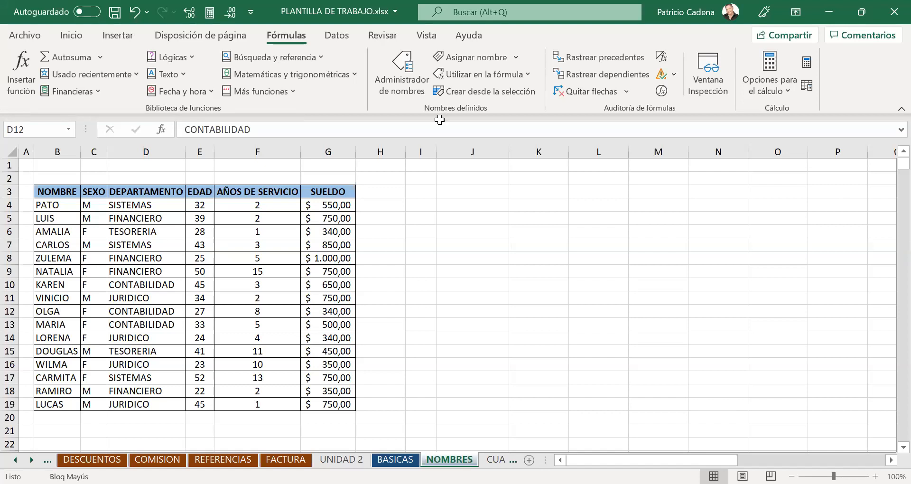
- Start a formula in the answer cell I24 for "Cuantos empleados tiene la empresa"
{"action": "scroll", "coordinate": [303, 255], "scroll_direction": "down", "scroll_amount": 5}
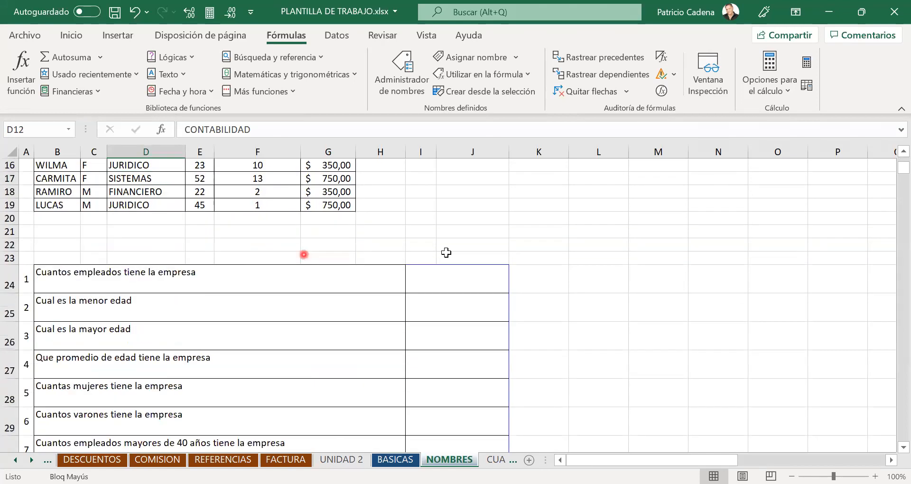
{"action": "left_click", "coordinate": [447, 279]}
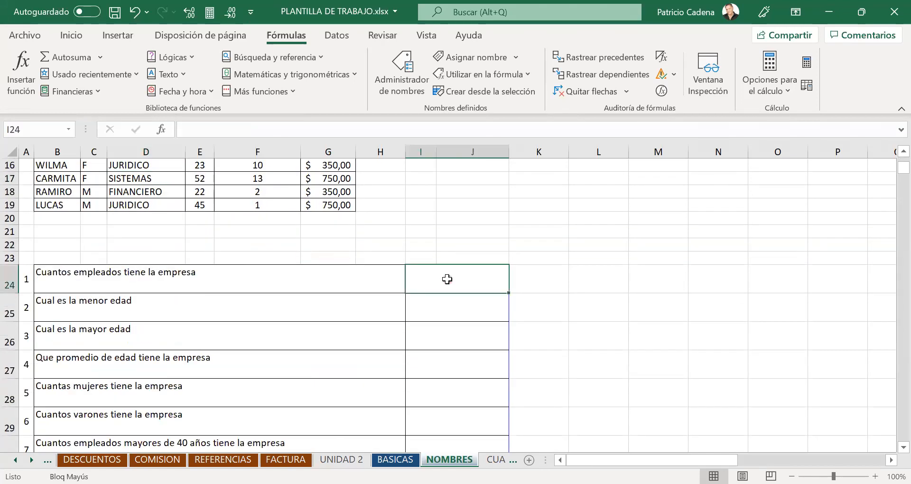
{"action": "scroll", "coordinate": [447, 279], "scroll_direction": "up", "scroll_amount": 5}
{"action": "scroll", "coordinate": [447, 279], "scroll_direction": "down", "scroll_amount": 3}
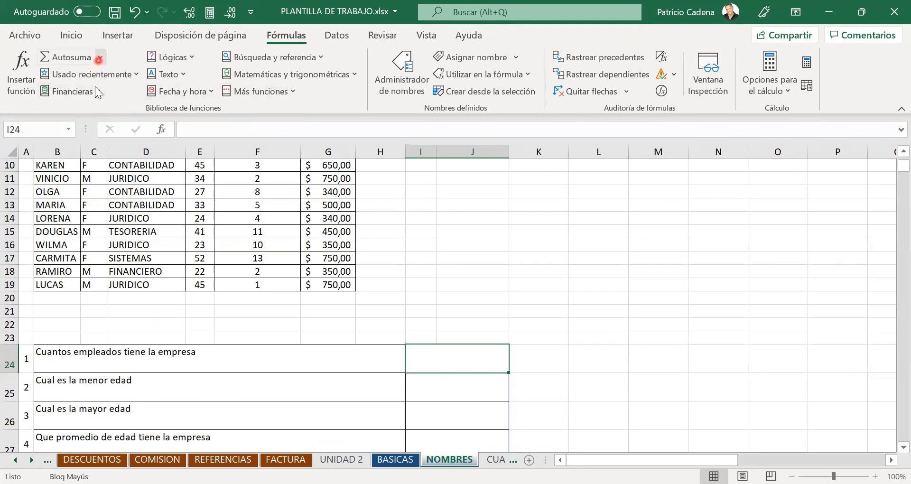
{"action": "left_click", "coordinate": [437, 380]}
{"action": "left_click", "coordinate": [447, 357]}
{"action": "left_click", "coordinate": [460, 365]}
{"action": "type", "text": "="}
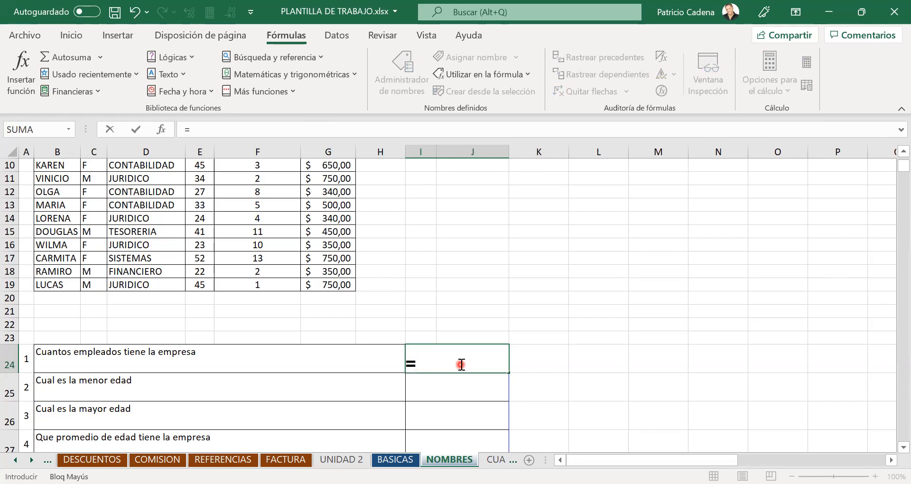
{"action": "type", "text": "CON"}
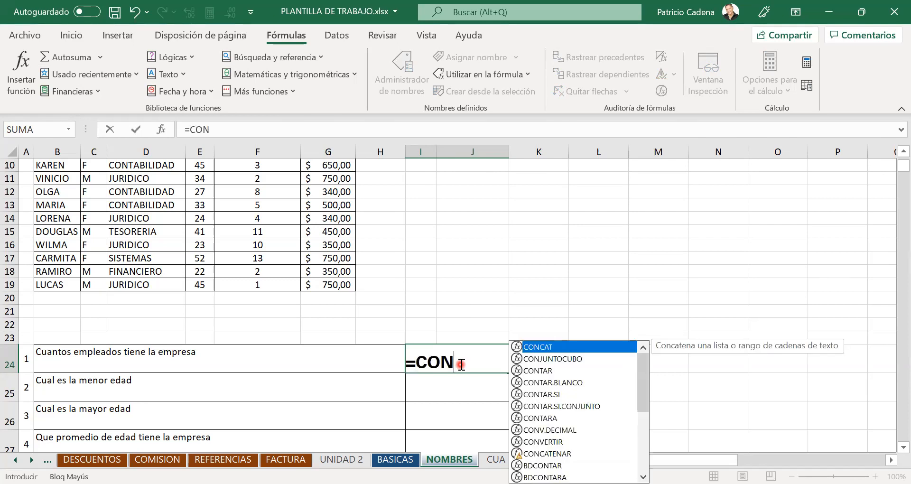
{"action": "key", "text": "BackSpace"}
{"action": "key", "text": "BackSpace"}
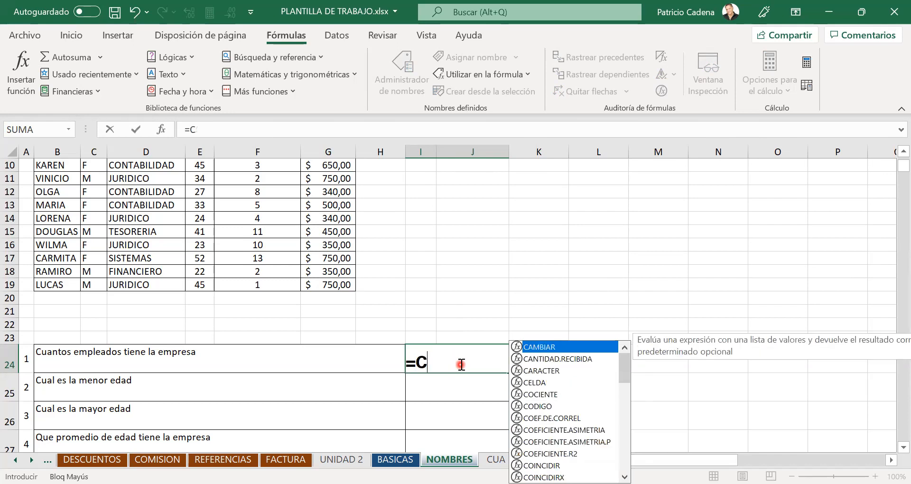
{"action": "key", "text": "BackSpace"}
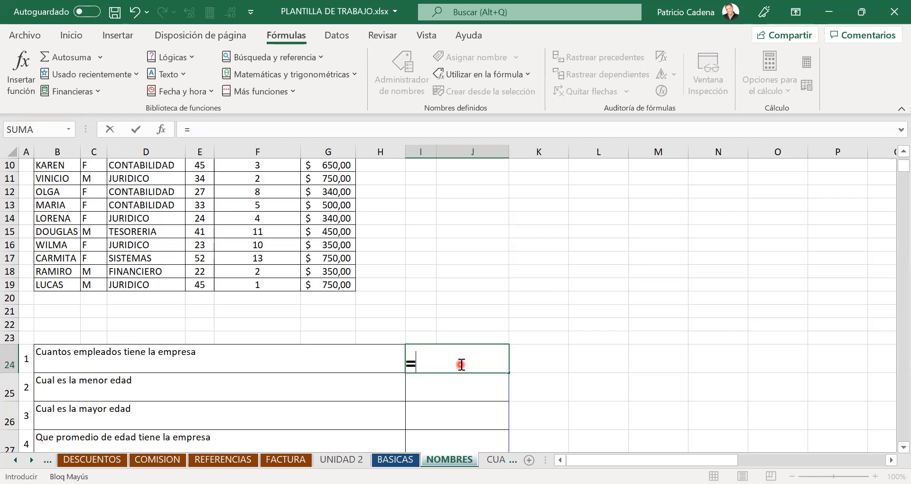
{"action": "type", "text": "C"}
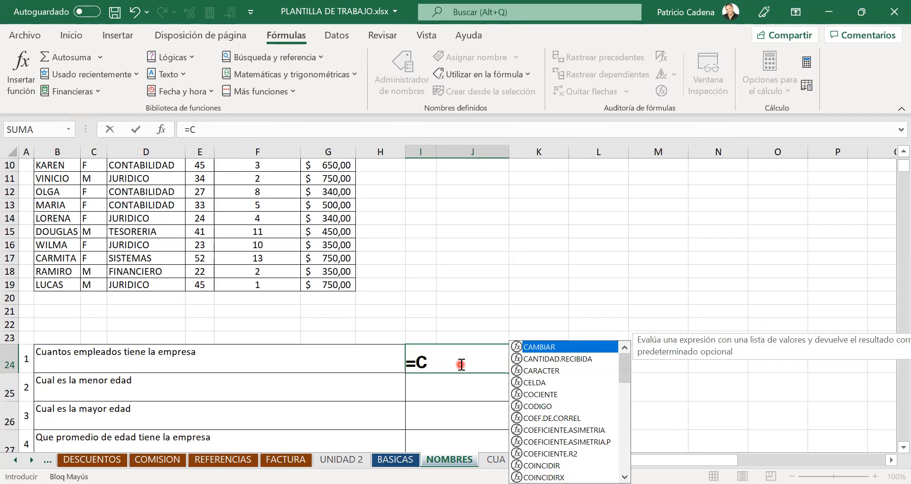
{"action": "type", "text": "O"}
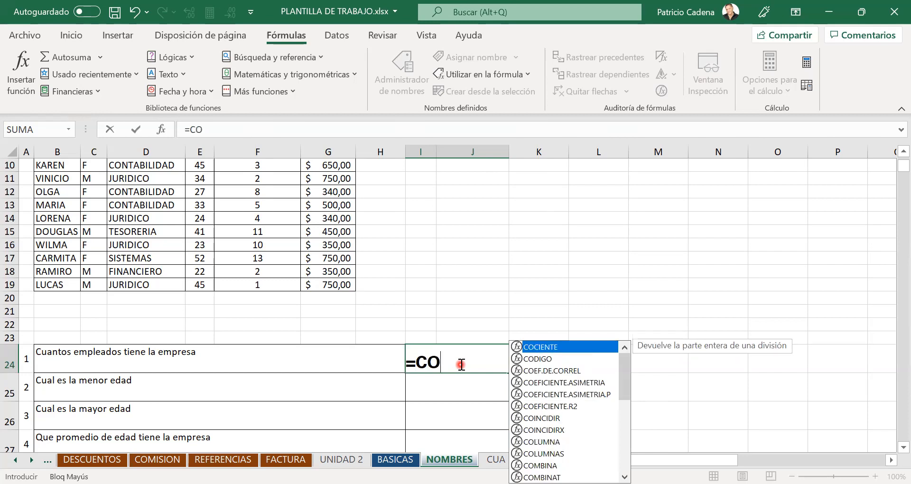
{"action": "type", "text": "N"}
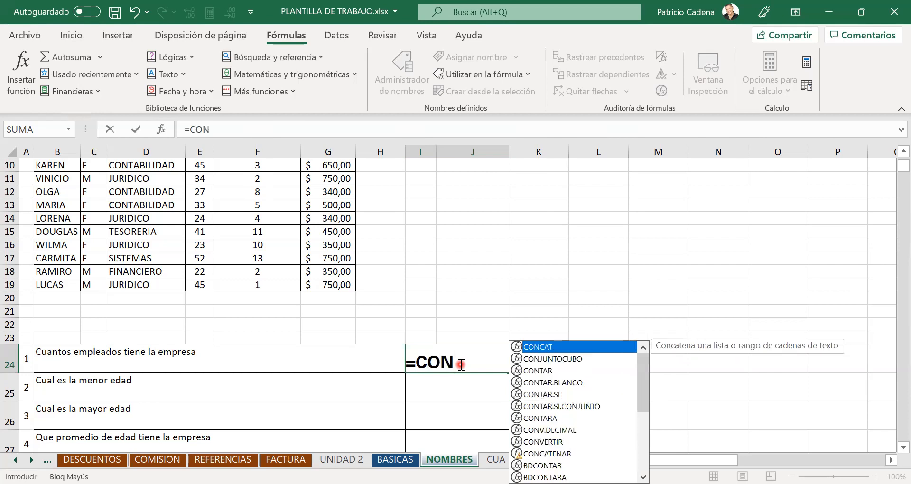
{"action": "type", "text": "TA"}
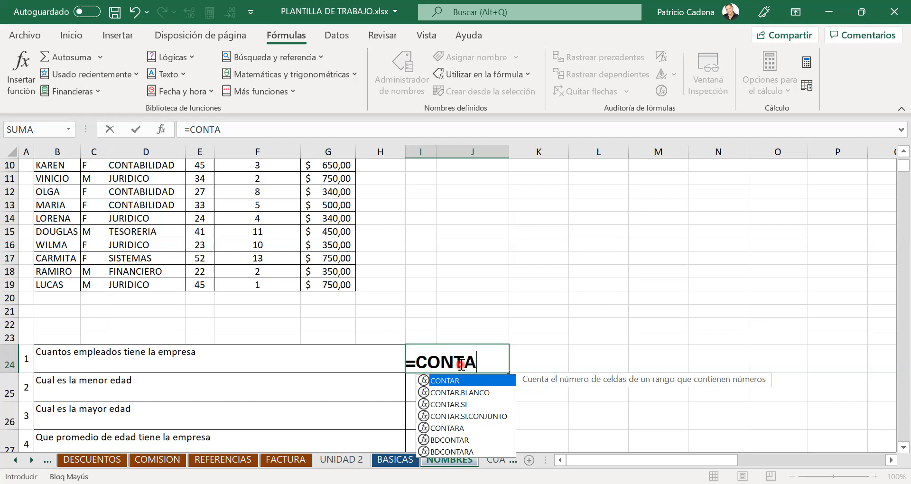
{"action": "key", "text": "BackSpace"}
{"action": "key", "text": "BackSpace"}
{"action": "key", "text": "BackSpace"}
{"action": "key", "text": "BackSpace"}
{"action": "key", "text": "BackSpace"}
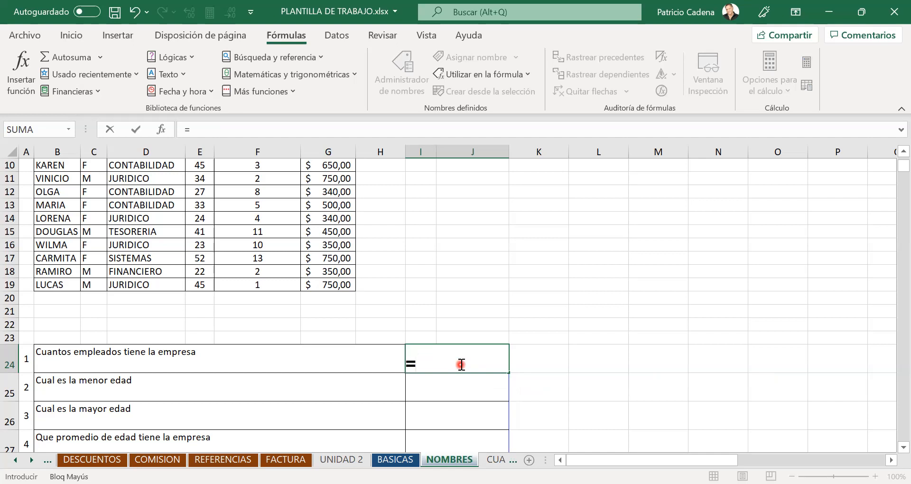
- Complete the employee-count formula in I24 as =CONTARA(NOMBRE), reviewing the descriptions of the suggested CONTAR functions
{"action": "type", "text": "CONTAR"}
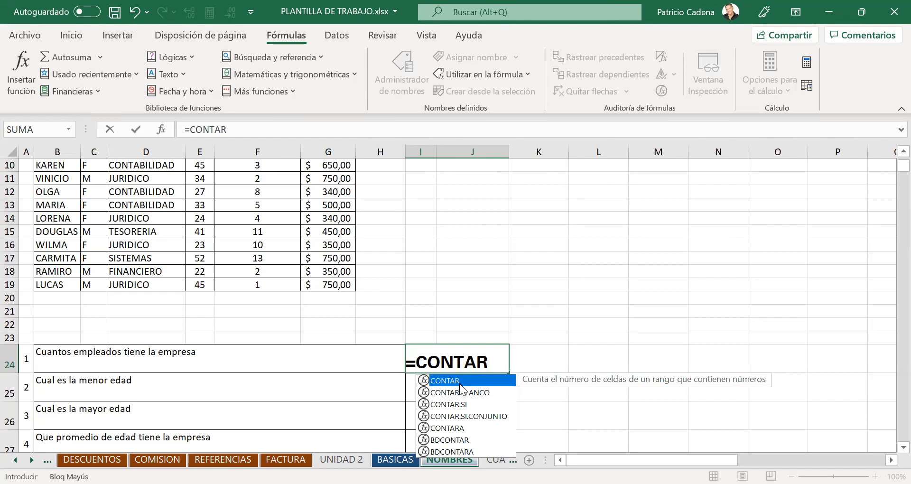
{"action": "key", "text": "Down"}
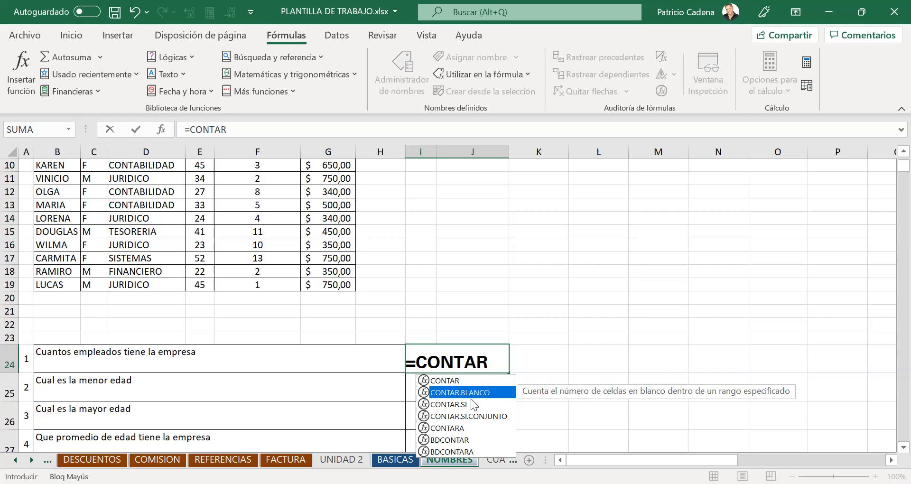
{"action": "left_click", "coordinate": [445, 404]}
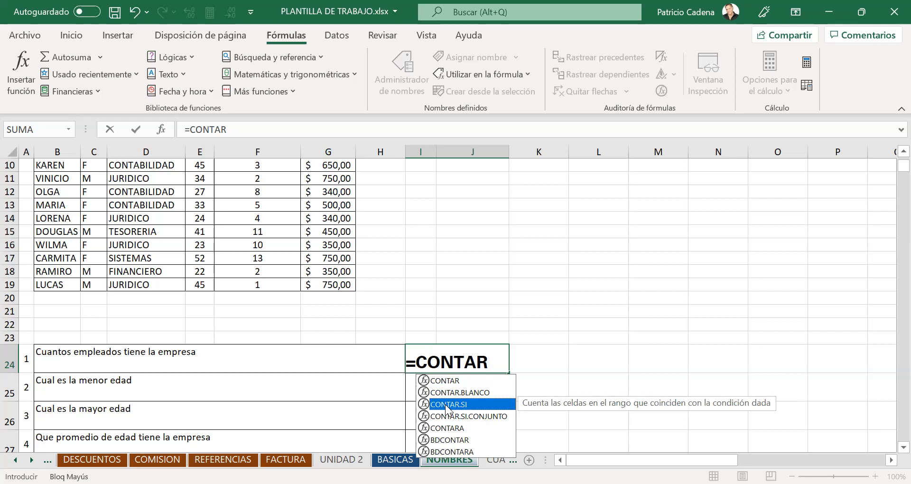
{"action": "left_click", "coordinate": [448, 417]}
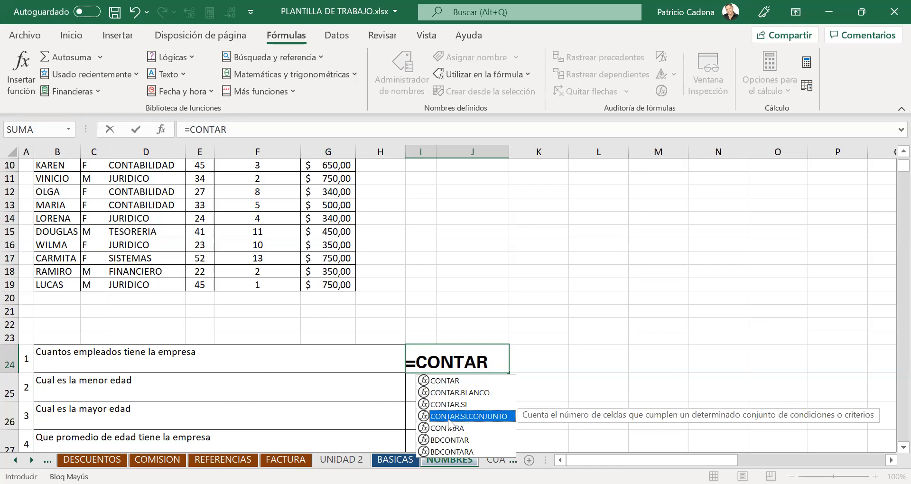
{"action": "left_click", "coordinate": [454, 429]}
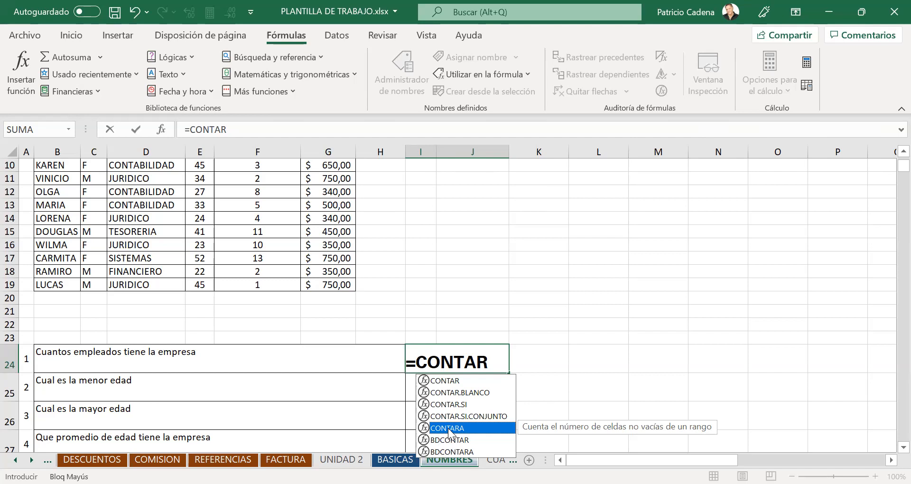
{"action": "double_click", "coordinate": [449, 428]}
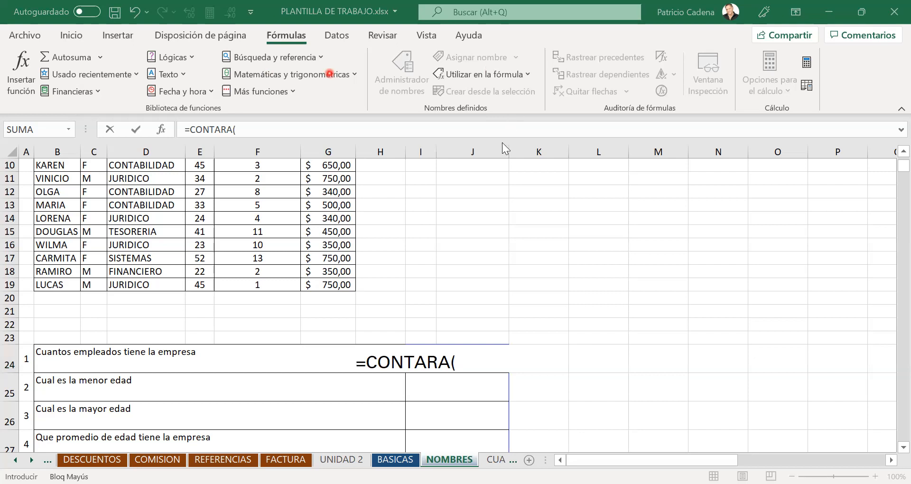
{"action": "left_click", "coordinate": [493, 74]}
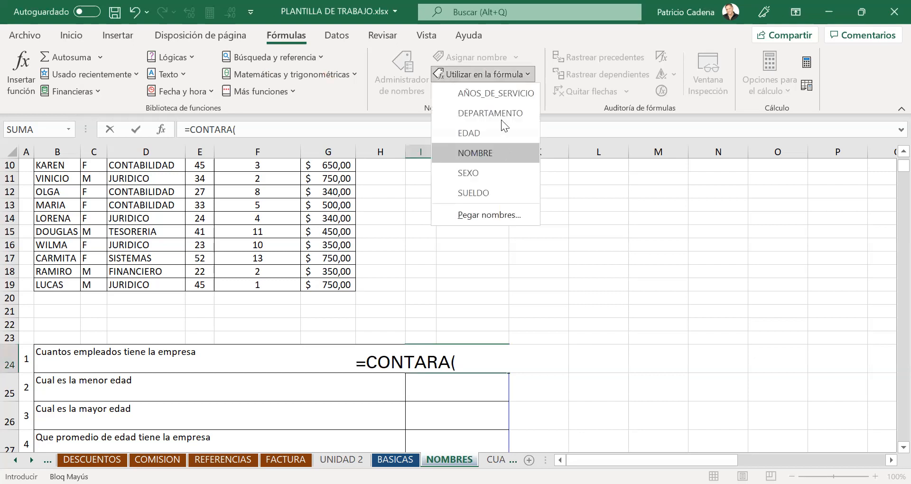
{"action": "left_click", "coordinate": [489, 151]}
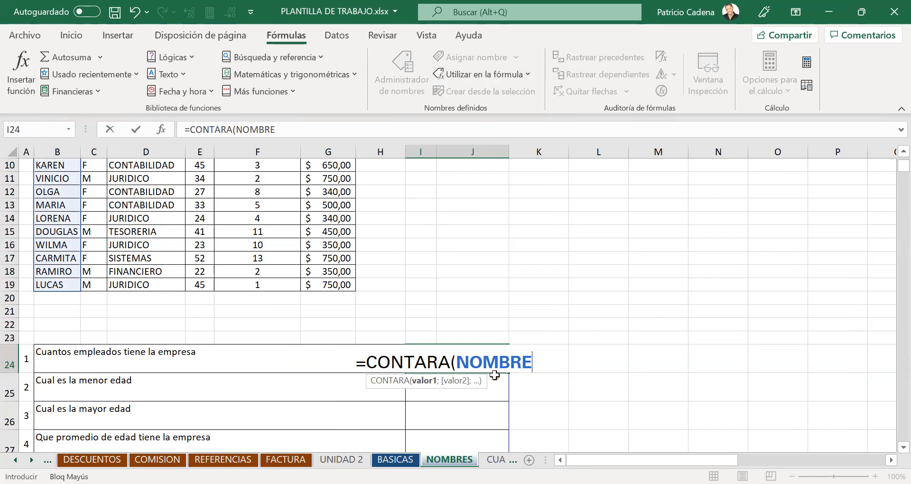
{"action": "key", "text": "Return"}
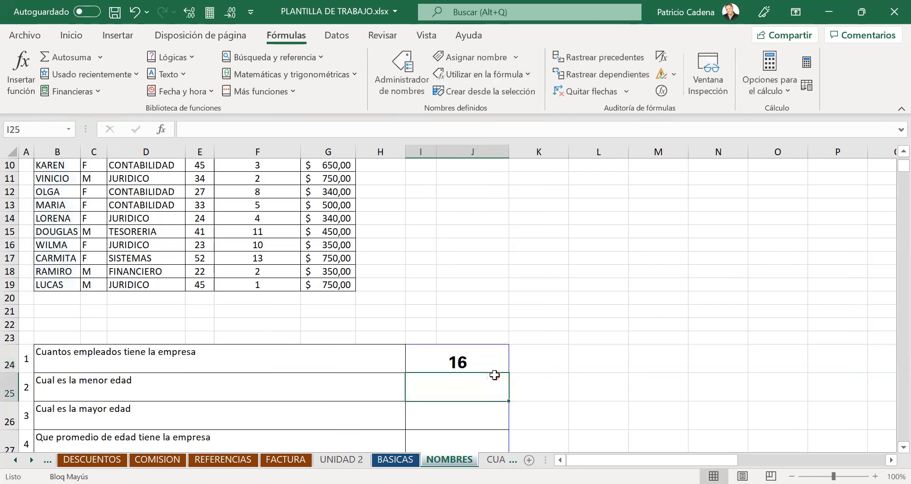
{"action": "key", "text": "Up"}
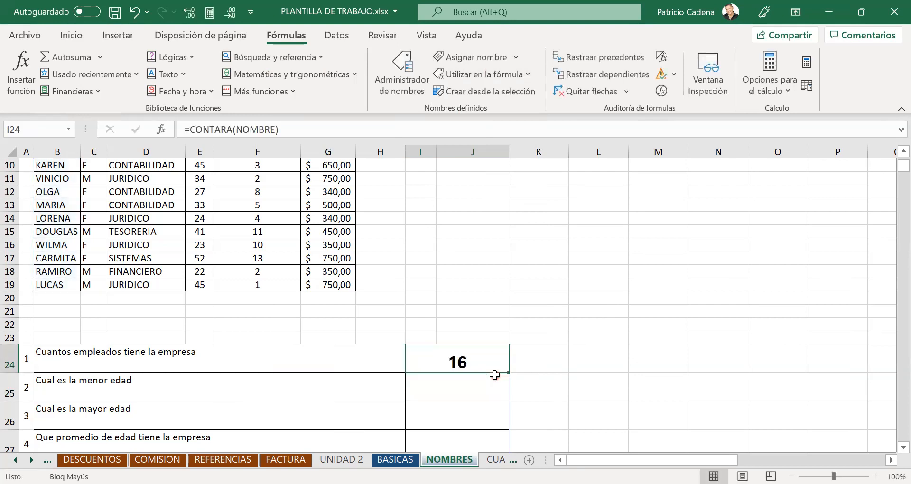
- Answer "Cual es la menor edad" in I25 with the formula =MIN(EDAD), using the named range
{"action": "left_click", "coordinate": [493, 388]}
{"action": "type", "text": "="}
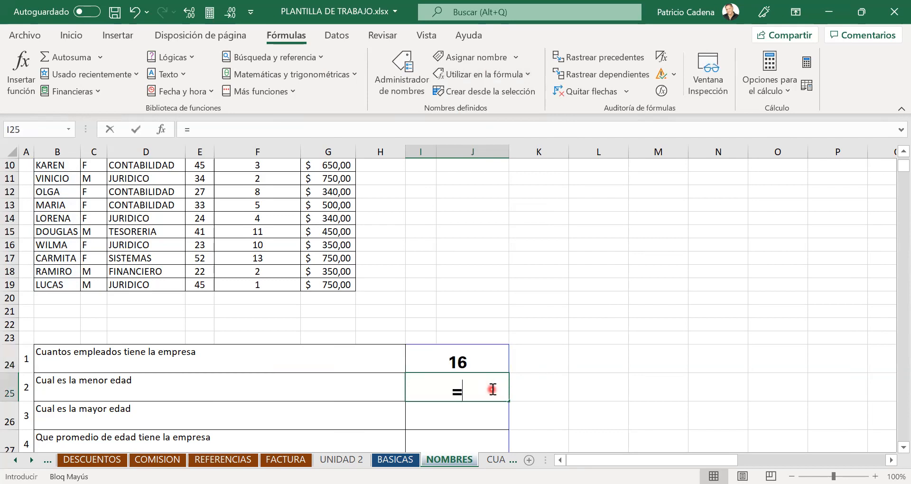
{"action": "type", "text": "MIN"}
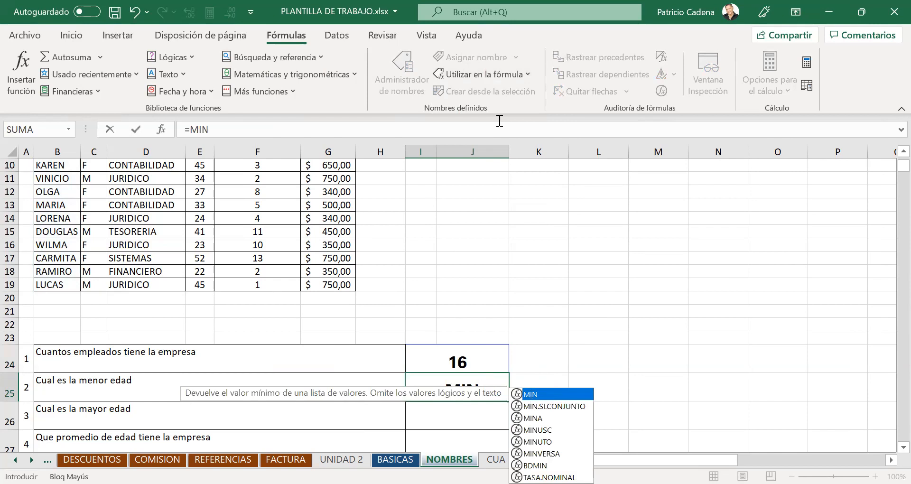
{"action": "type", "text": "("}
{"action": "left_click", "coordinate": [498, 75]}
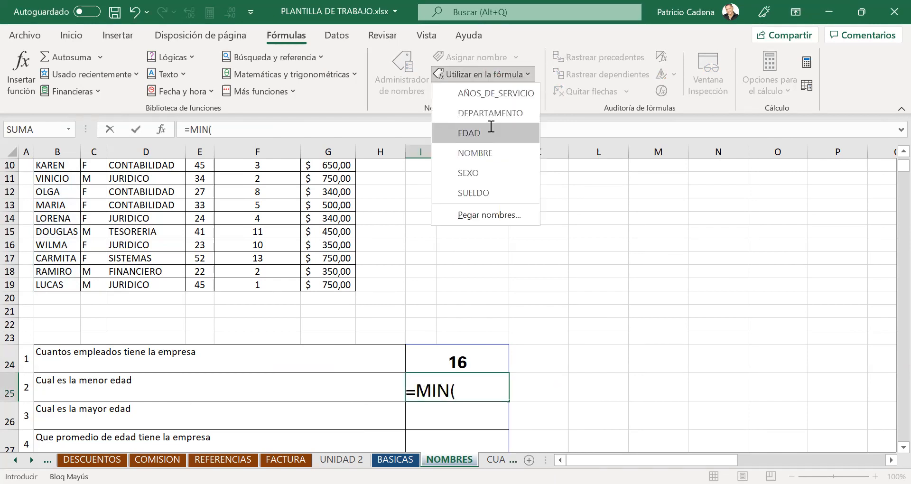
{"action": "left_click", "coordinate": [491, 127]}
{"action": "key", "text": "Return"}
- Answer "Cual es la mayor edad" in I26 with a MAX formula on the EDAD named range
{"action": "scroll", "coordinate": [519, 255], "scroll_direction": "down", "scroll_amount": 2}
{"action": "left_click", "coordinate": [458, 387]}
{"action": "left_click", "coordinate": [464, 334]}
{"action": "type", "text": "=MAX"}
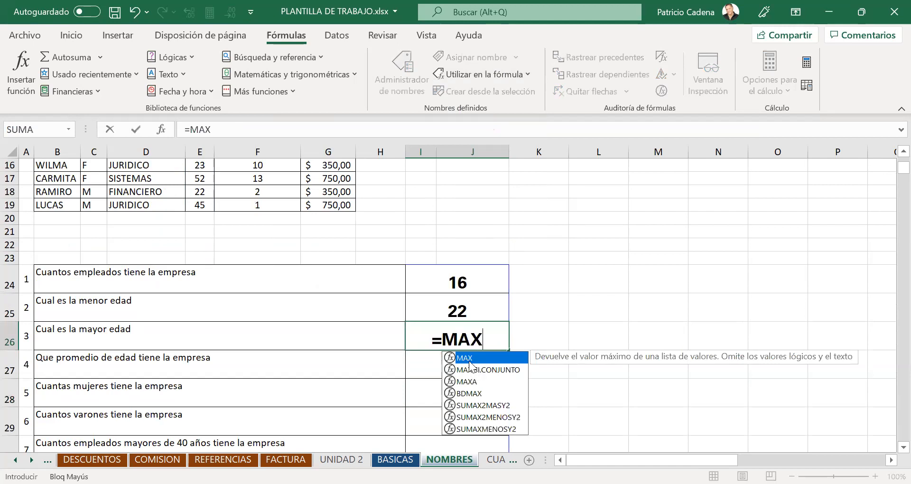
{"action": "type", "text": "("}
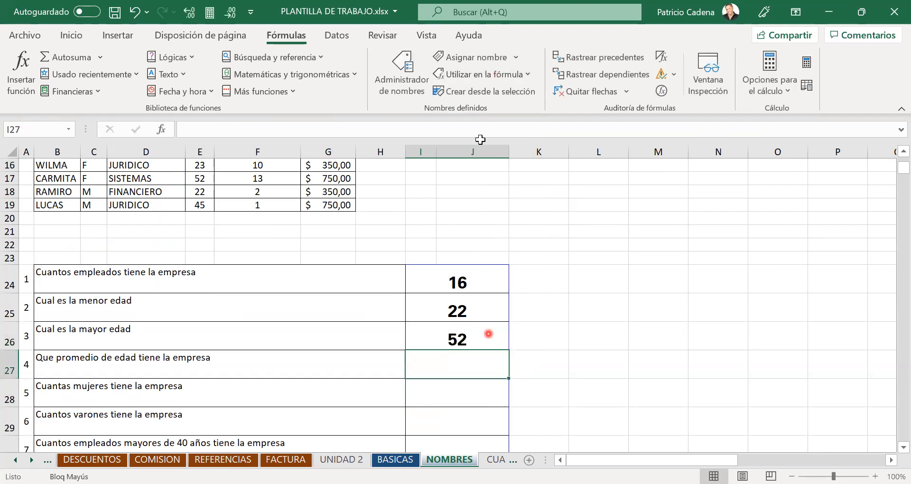
- Answer "Que promedio de edad tiene la empresa" in I27 with a PROMEDIO formula on the EDAD named range
{"action": "type", "text": "="}
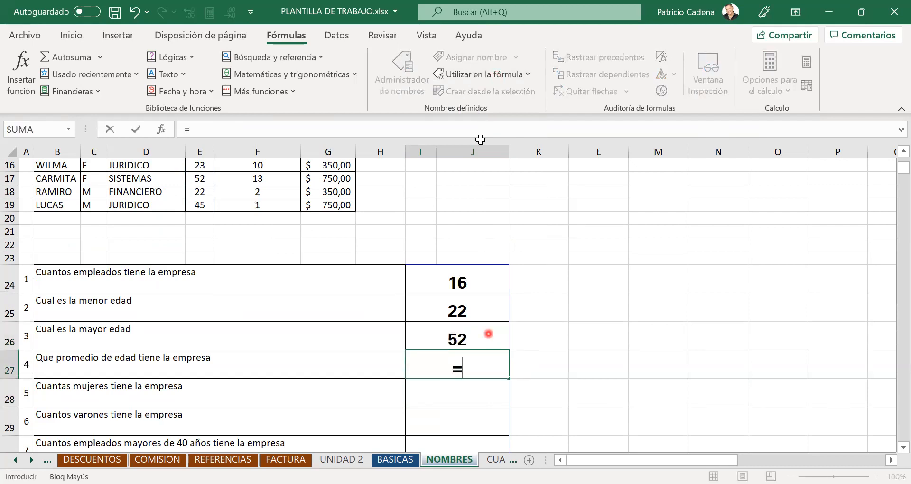
{"action": "type", "text": "PRM"}
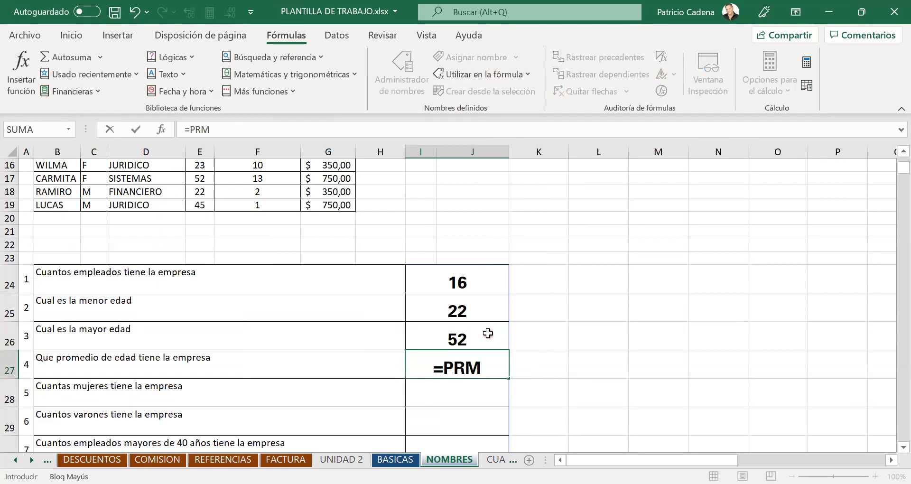
{"action": "key", "text": "BackSpace"}
{"action": "type", "text": "P"}
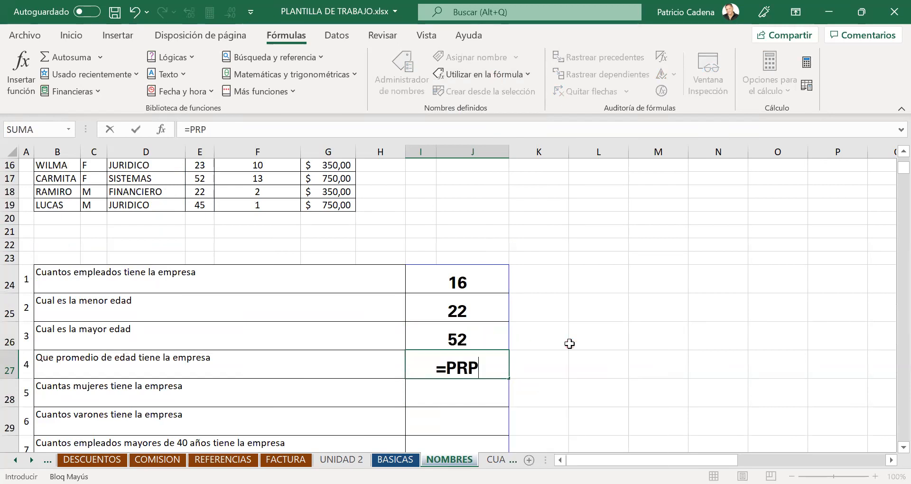
{"action": "key", "text": "BackSpace"}
{"action": "type", "text": "OM"}
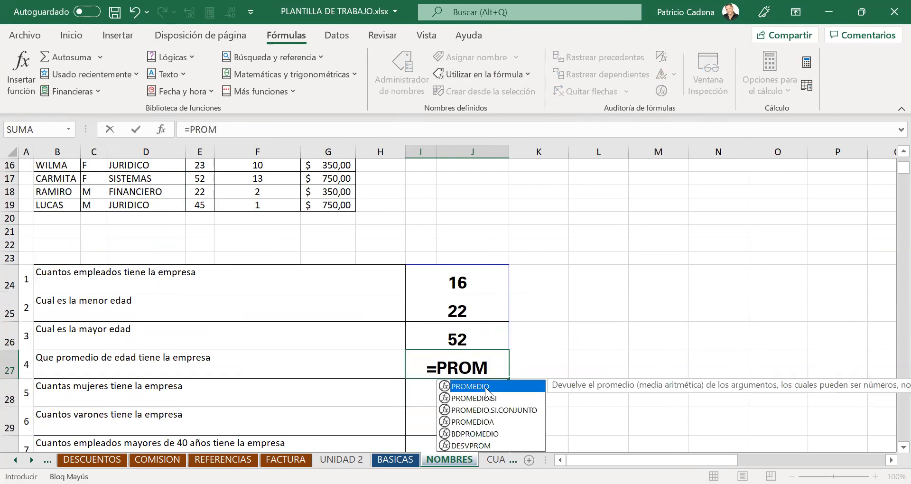
{"action": "key", "text": "Tab"}
{"action": "left_click", "coordinate": [509, 75]}
{"action": "left_click", "coordinate": [496, 132]}
{"action": "key", "text": "Return"}
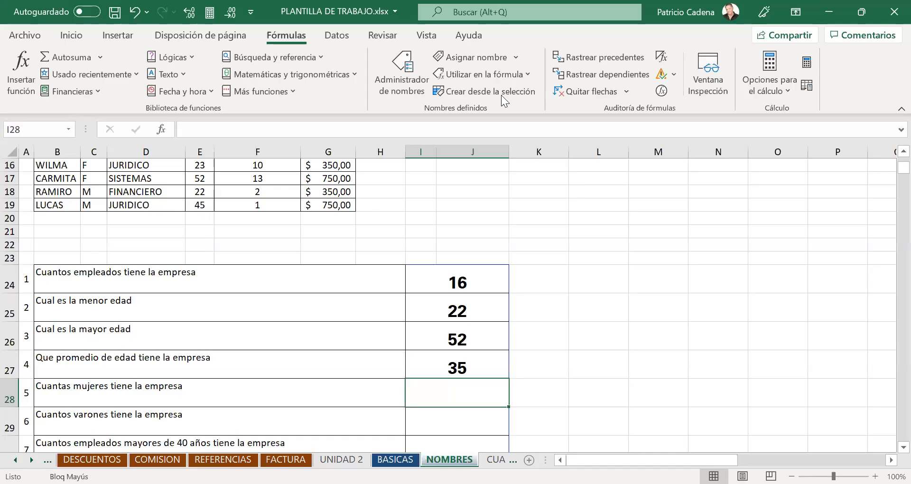
- Examine how women and men are coded in the SEXO column of the employee table, C4:C19
{"action": "scroll", "coordinate": [330, 244], "scroll_direction": "up", "scroll_amount": 5}
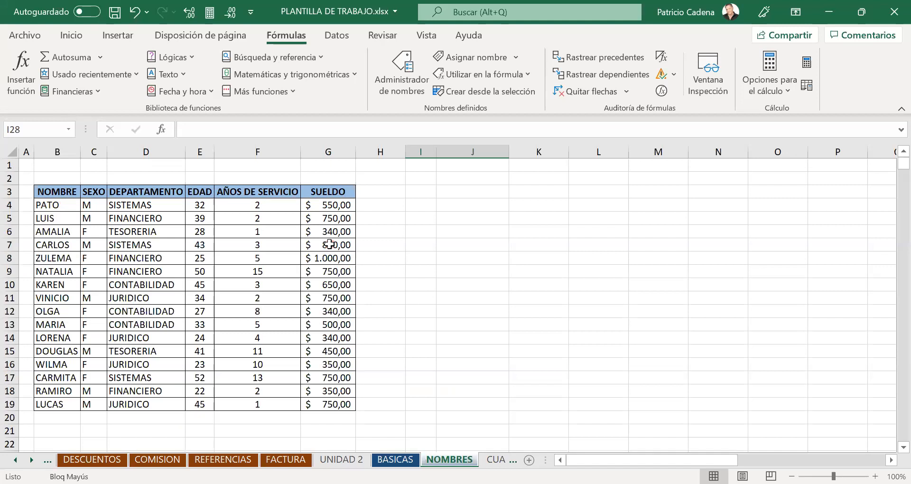
{"action": "left_click", "coordinate": [102, 233]}
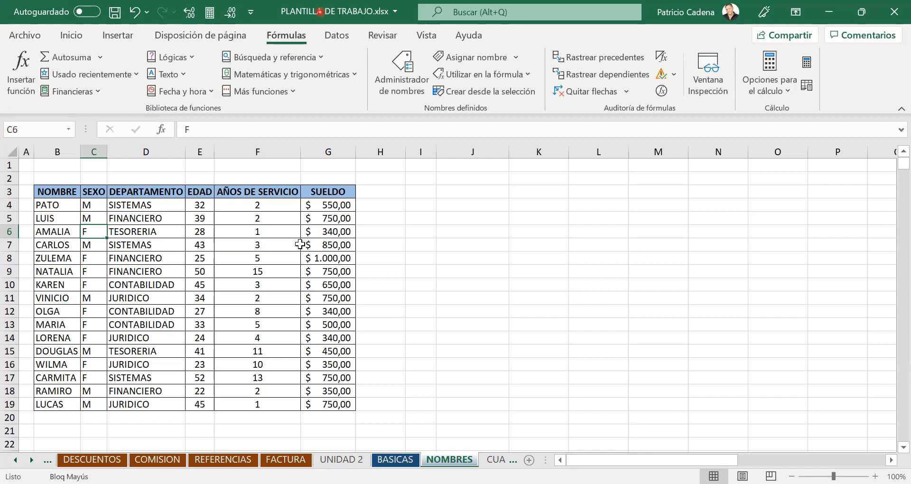
{"action": "left_click", "coordinate": [97, 205]}
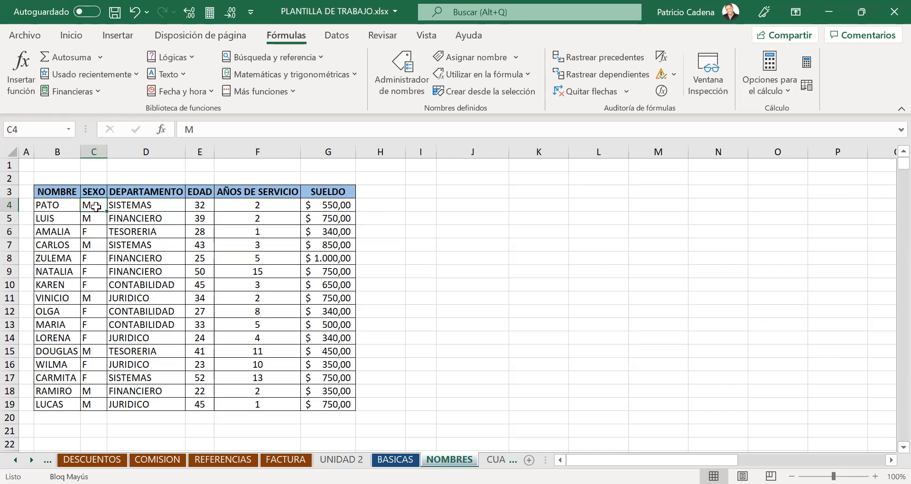
{"action": "left_click_drag", "start_coordinate": [93, 206], "coordinate": [95, 298]}
{"action": "left_click", "coordinate": [97, 272]}
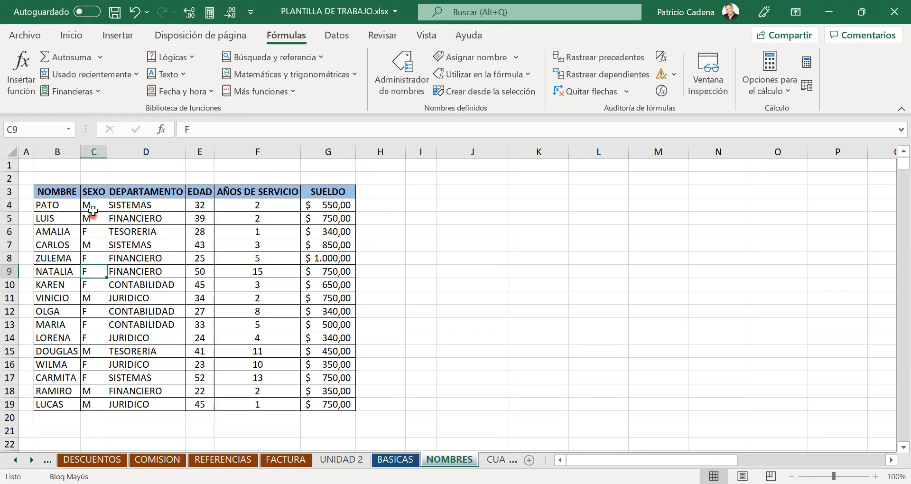
{"action": "left_click_drag", "start_coordinate": [93, 211], "coordinate": [102, 310]}
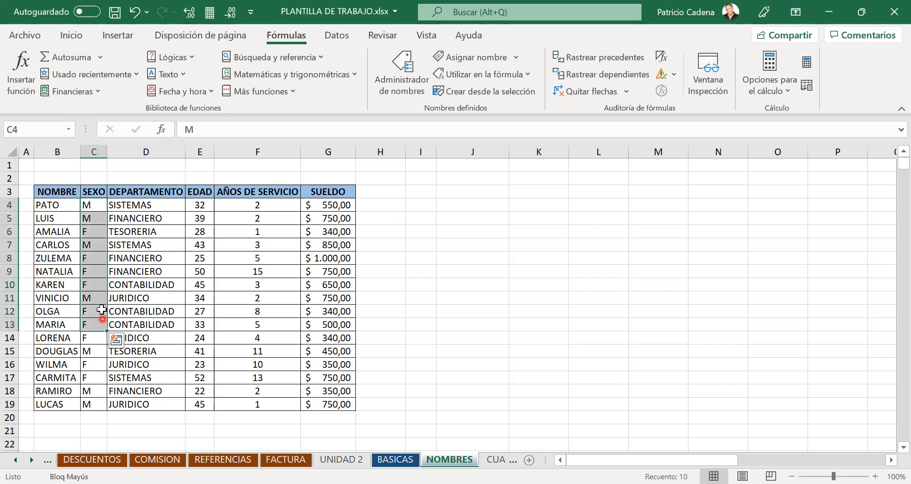
{"action": "left_click", "coordinate": [96, 284]}
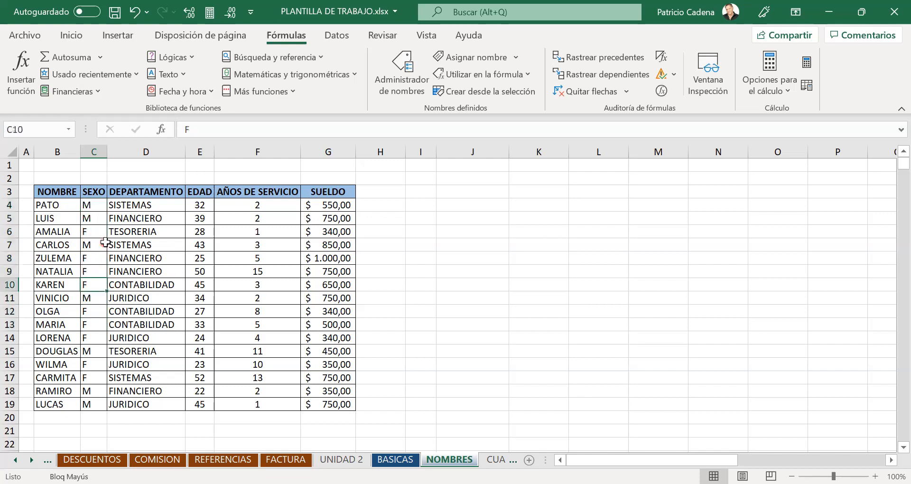
{"action": "left_click_drag", "start_coordinate": [92, 205], "coordinate": [91, 406]}
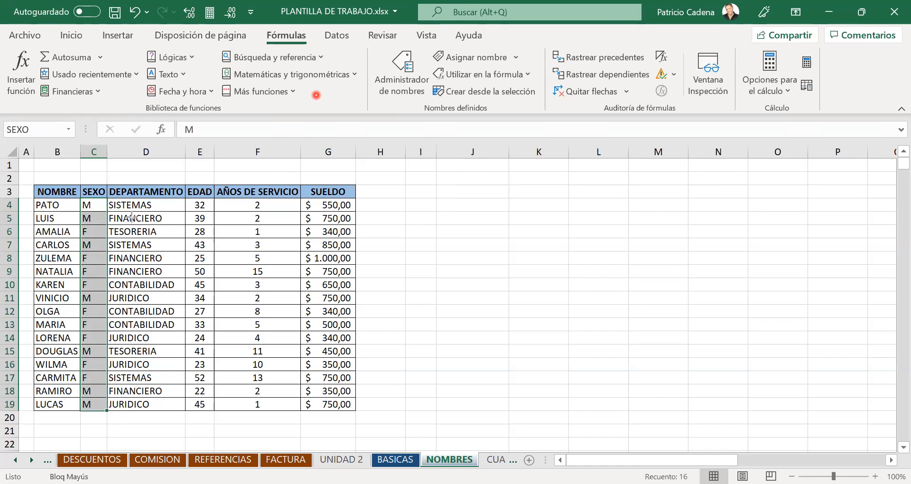
{"action": "mouse_move", "coordinate": [79, 183]}
{"action": "left_mouse_down"}
{"action": "mouse_move", "coordinate": [103, 438]}
{"action": "mouse_move", "coordinate": [109, 415]}
{"action": "left_mouse_up"}
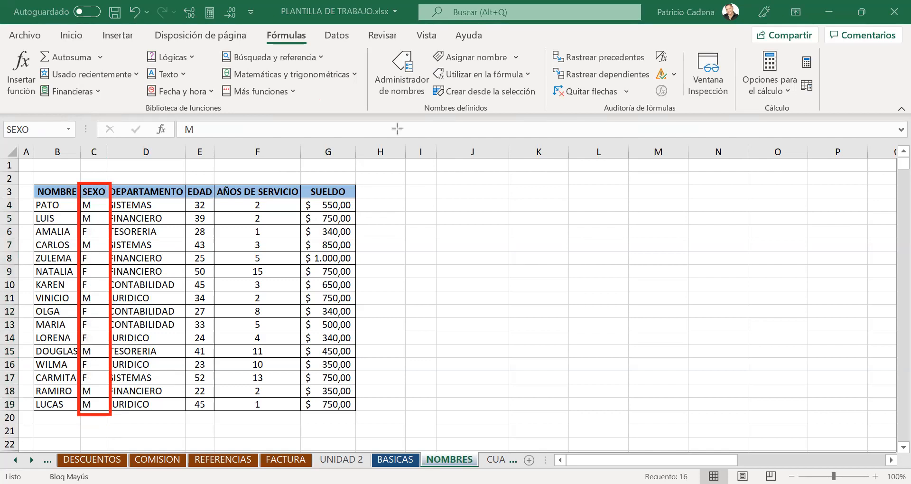
{"action": "left_click", "coordinate": [402, 189]}
{"action": "type", "text": "F"}
{"action": "key", "text": "Return"}
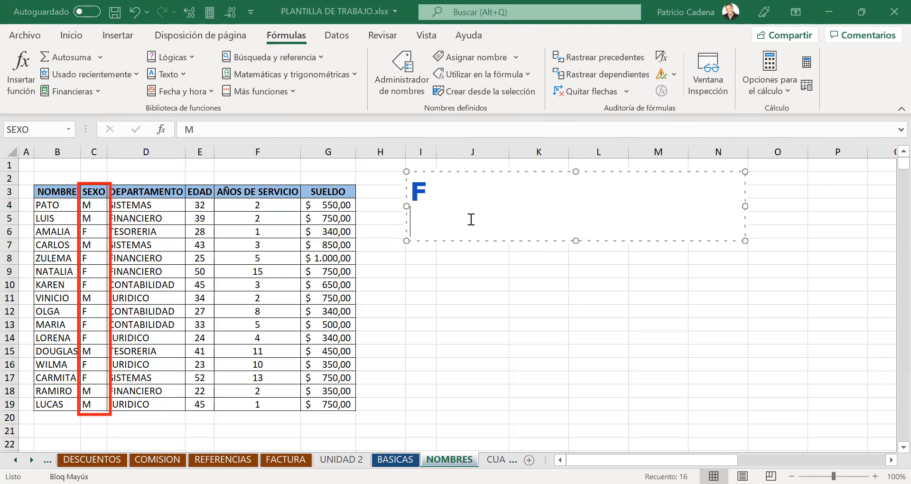
{"action": "type", "text": "M"}
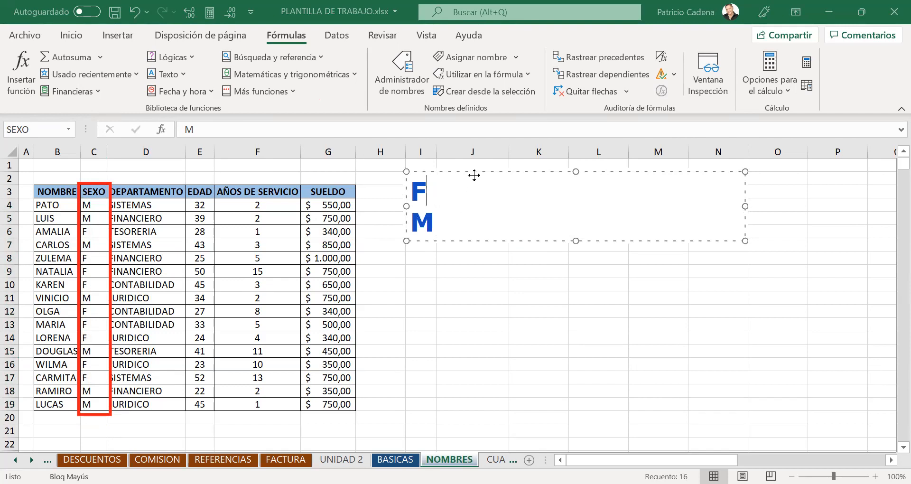
{"action": "left_click", "coordinate": [485, 287]}
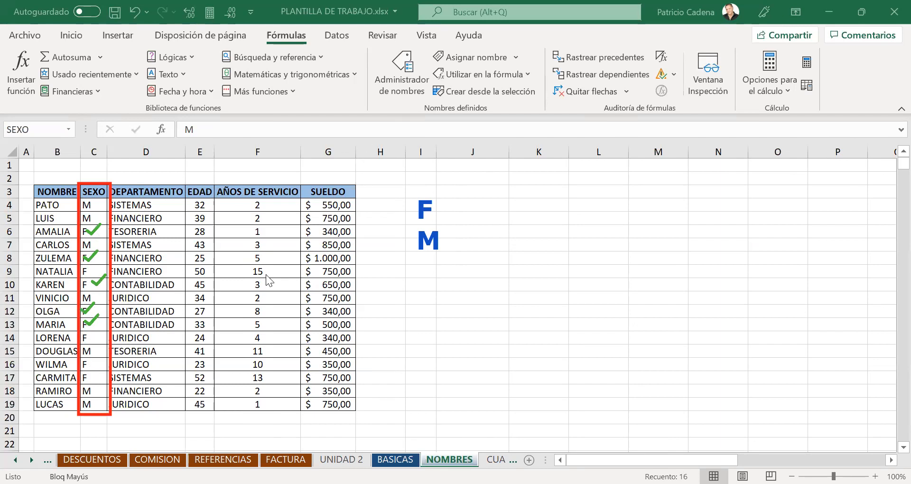
{"action": "left_click", "coordinate": [308, 311]}
- Start a CONTAR.SI formula in the answer cell I28 for "Cuantas mujeres tiene la empresa"
{"action": "scroll", "coordinate": [309, 306], "scroll_direction": "down", "scroll_amount": 6}
{"action": "left_click", "coordinate": [473, 360]}
{"action": "type", "text": "="}
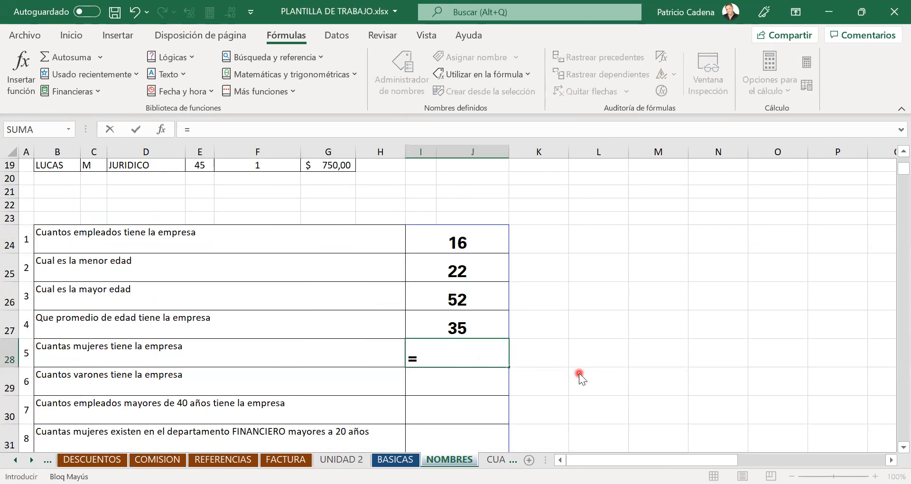
{"action": "type", "text": "CONT"}
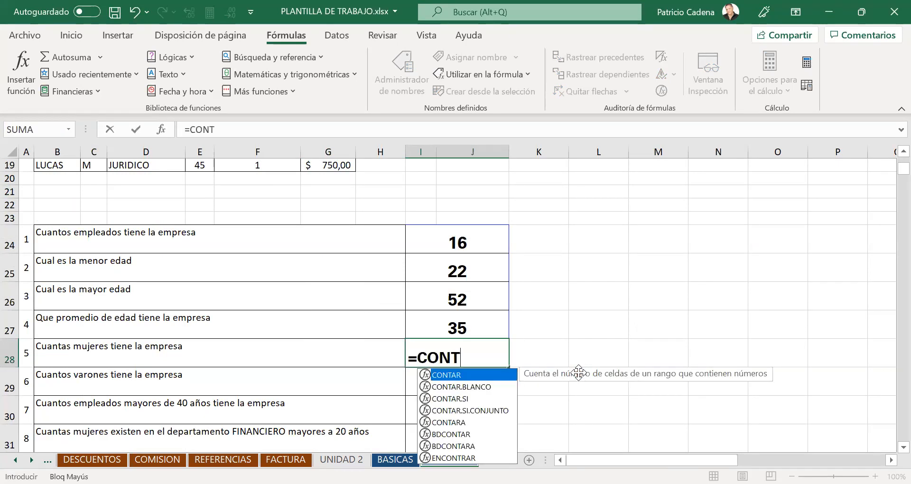
{"action": "double_click", "coordinate": [462, 400]}
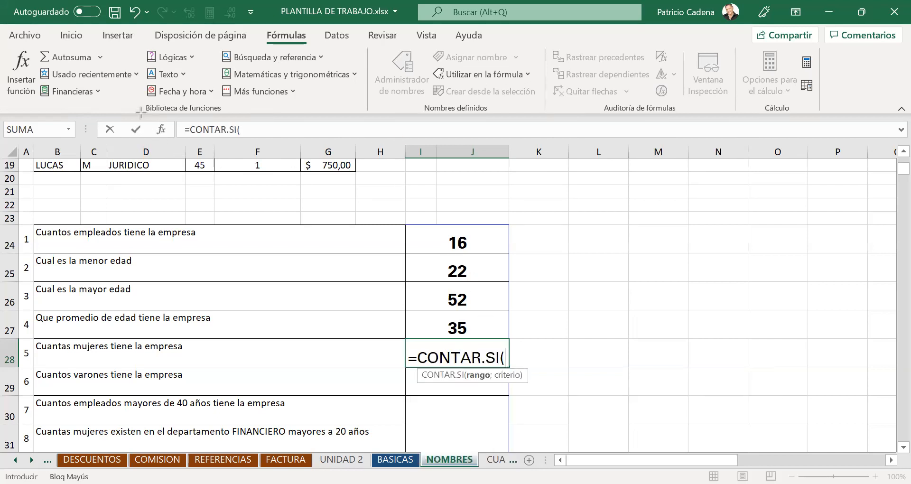
- Open the function arguments dialog for CONTAR.SI in I28, move it off the answer cell and activate the Rango argument
{"action": "left_click", "coordinate": [162, 129]}
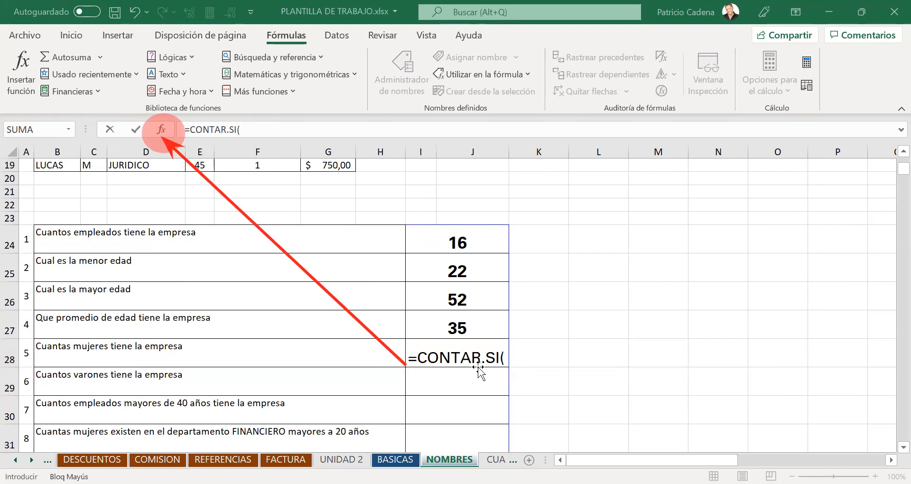
{"action": "left_click", "coordinate": [466, 355]}
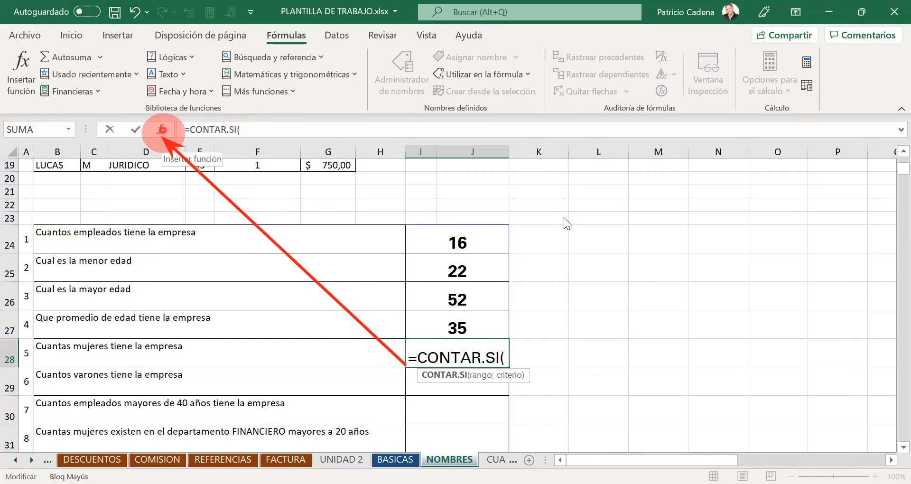
{"action": "key", "text": "shift+F3"}
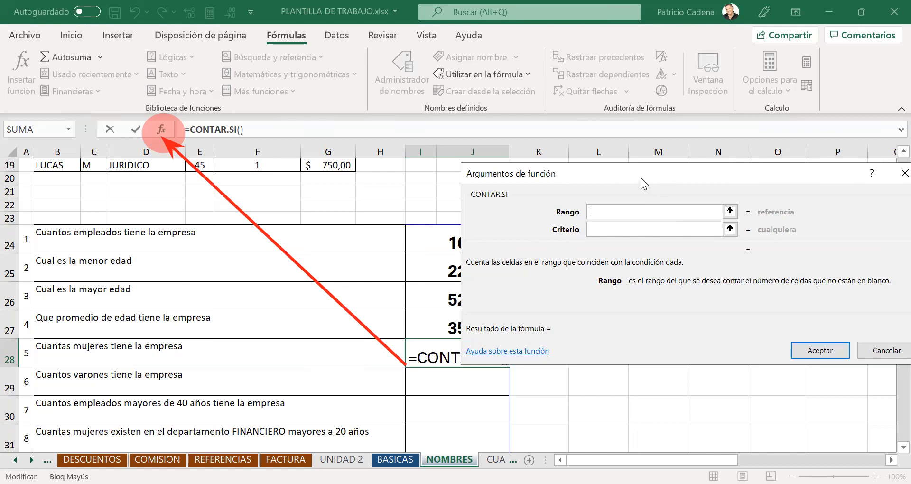
{"action": "left_click_drag", "start_coordinate": [641, 178], "coordinate": [516, 141]}
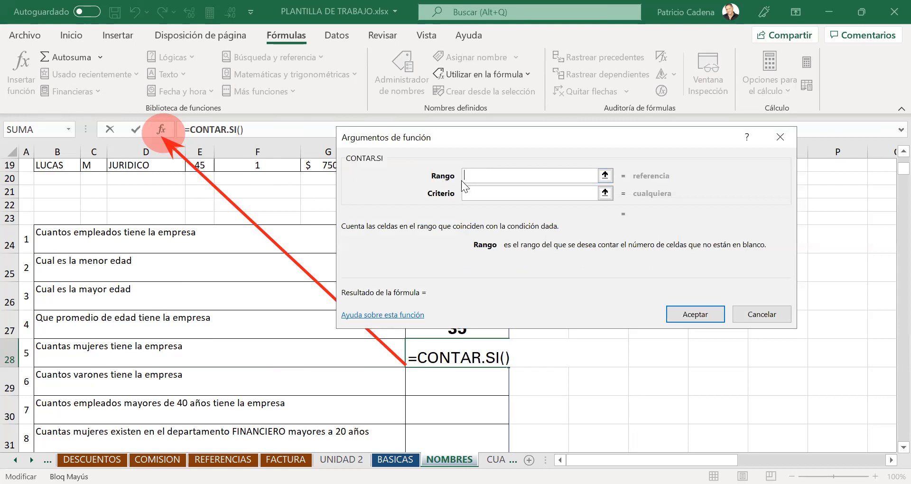
{"action": "left_click", "coordinate": [471, 192]}
{"action": "left_click", "coordinate": [471, 175]}
{"action": "left_click", "coordinate": [493, 174]}
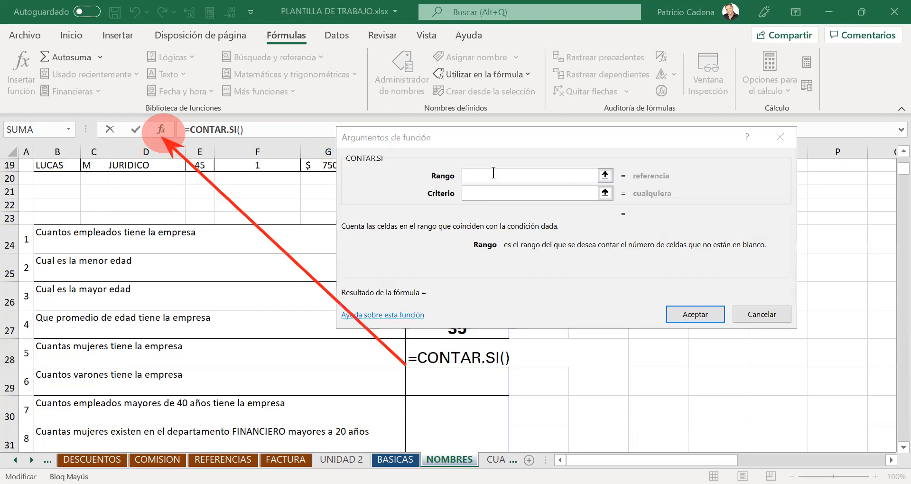
{"action": "left_click", "coordinate": [702, 209]}
{"action": "type", "text": "¿DONDE"}
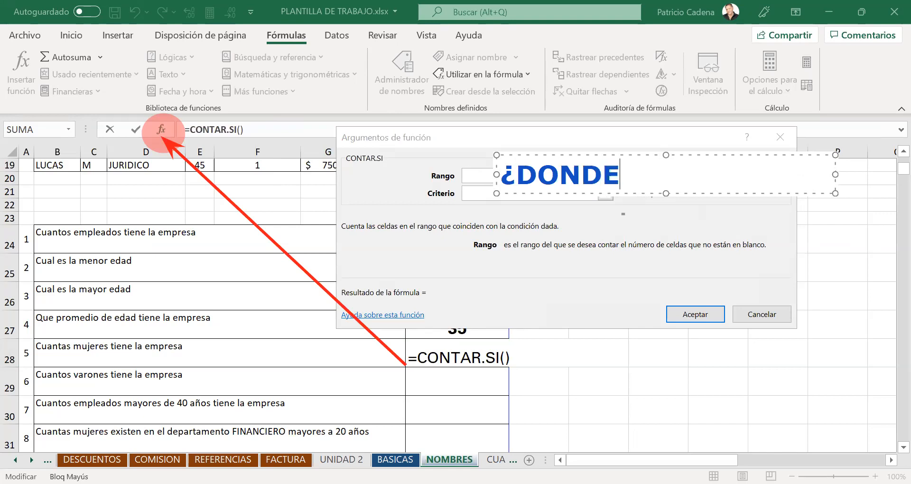
{"action": "type", "text": "?"}
{"action": "left_click", "coordinate": [632, 122]}
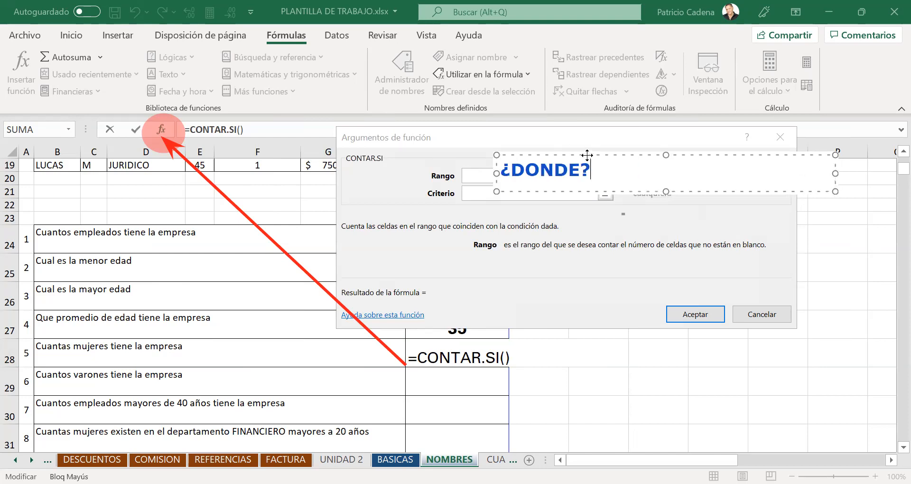
{"action": "left_click_drag", "start_coordinate": [587, 155], "coordinate": [607, 158]}
{"action": "left_click", "coordinate": [525, 195]}
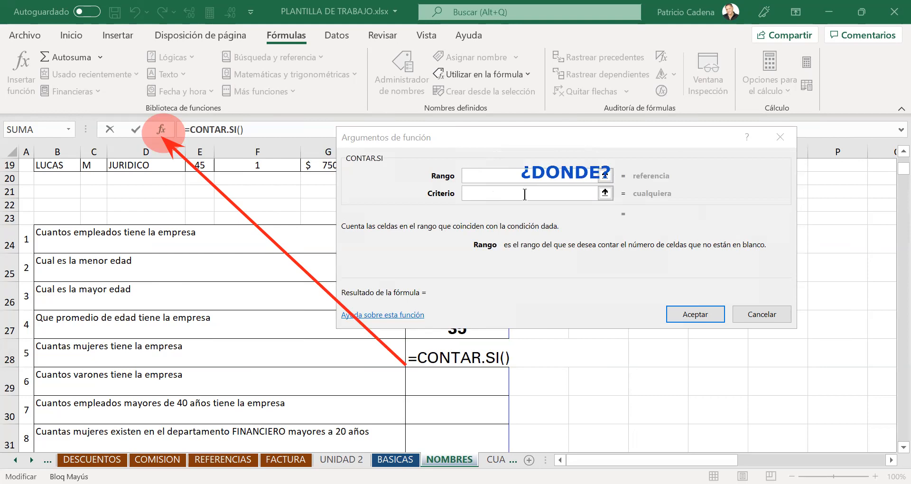
{"action": "left_click", "coordinate": [525, 195]}
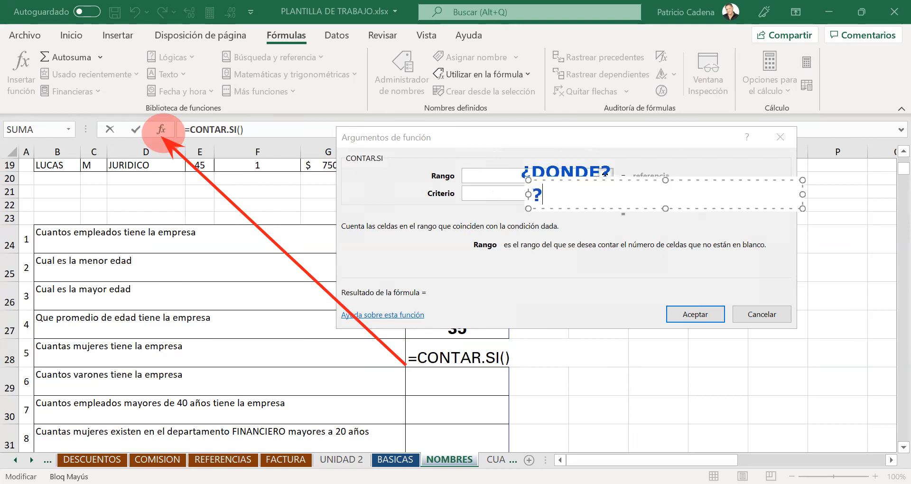
{"action": "type", "text": "¿QU"}
{"action": "type", "text": "?"}
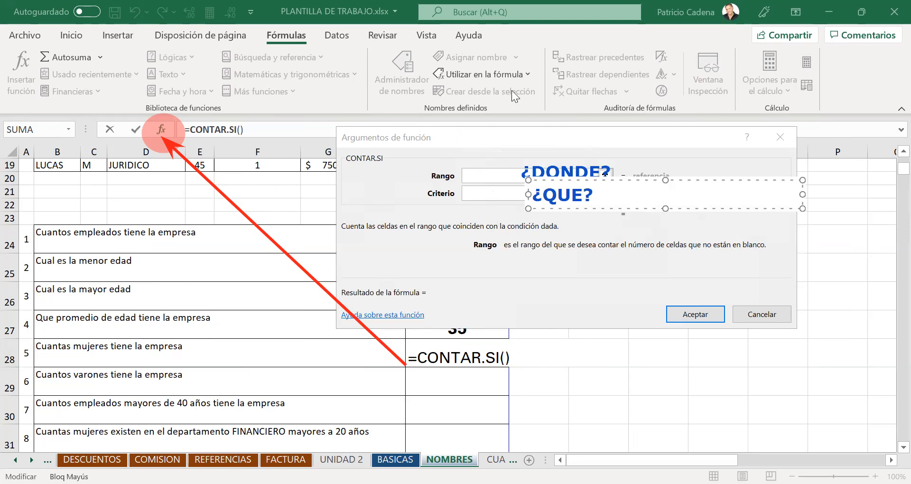
- Complete the CONTAR.SI formula in I28 with the SEXO named range as Rango and "F" as Criterio
{"action": "left_click", "coordinate": [511, 73]}
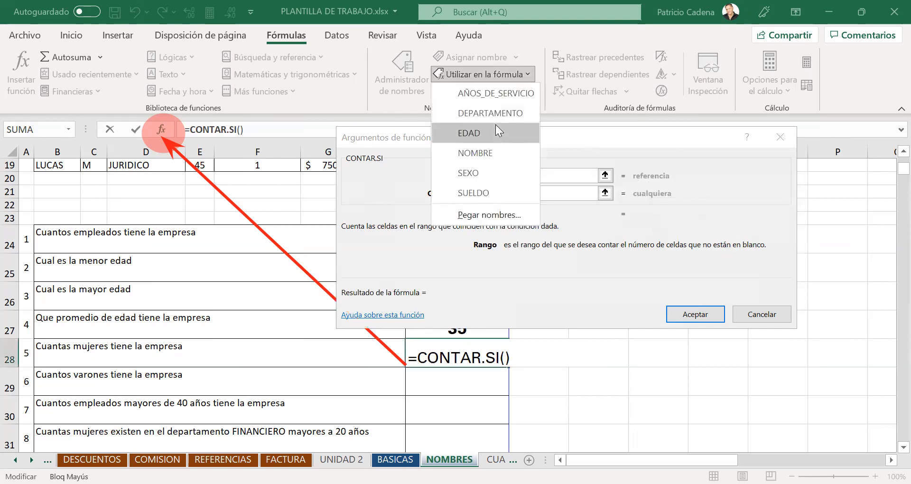
{"action": "left_click", "coordinate": [474, 172]}
{"action": "left_click", "coordinate": [479, 192]}
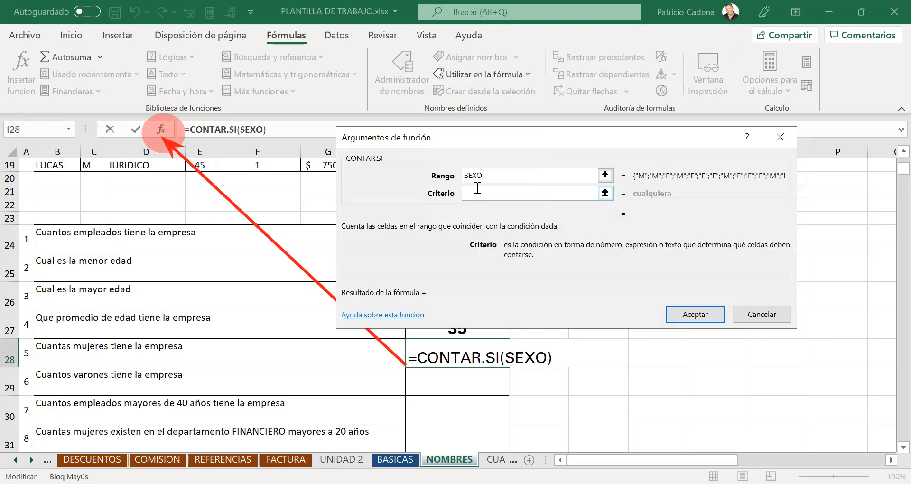
{"action": "type", "text": "F"}
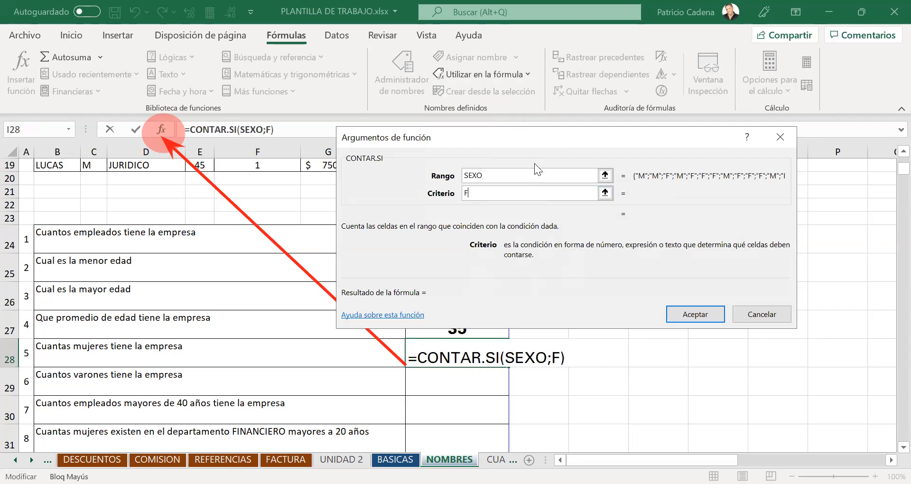
{"action": "left_click", "coordinate": [496, 75]}
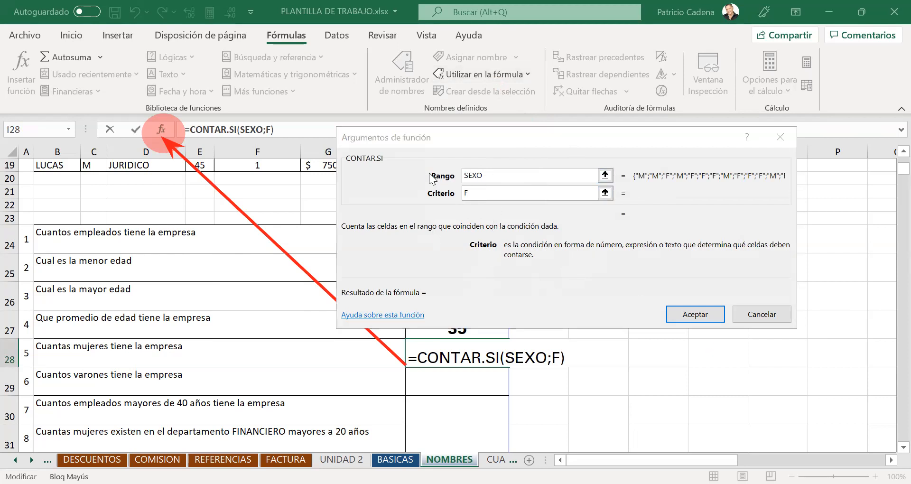
{"action": "left_click", "coordinate": [481, 176]}
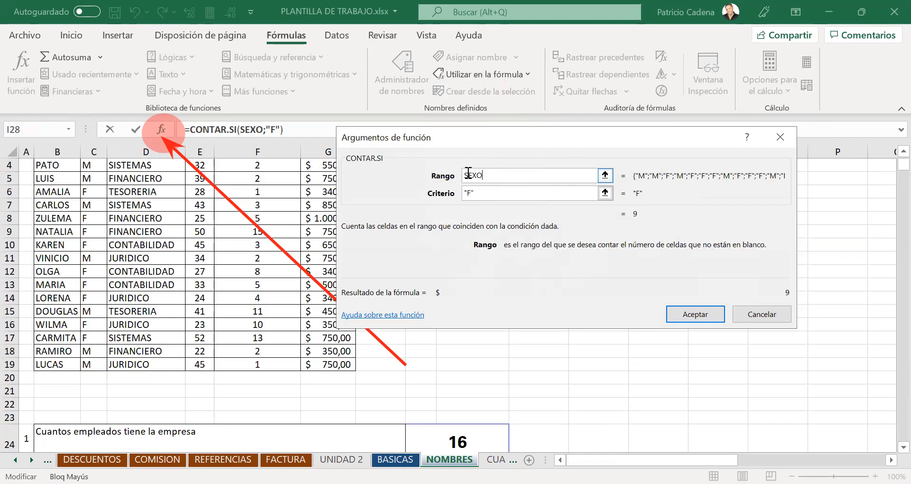
{"action": "left_click", "coordinate": [467, 193]}
{"action": "left_click", "coordinate": [698, 314]}
- Copy the cell format of the average age answer in I27 to the women count in I28
{"action": "scroll", "coordinate": [589, 332], "scroll_direction": "down", "scroll_amount": 1}
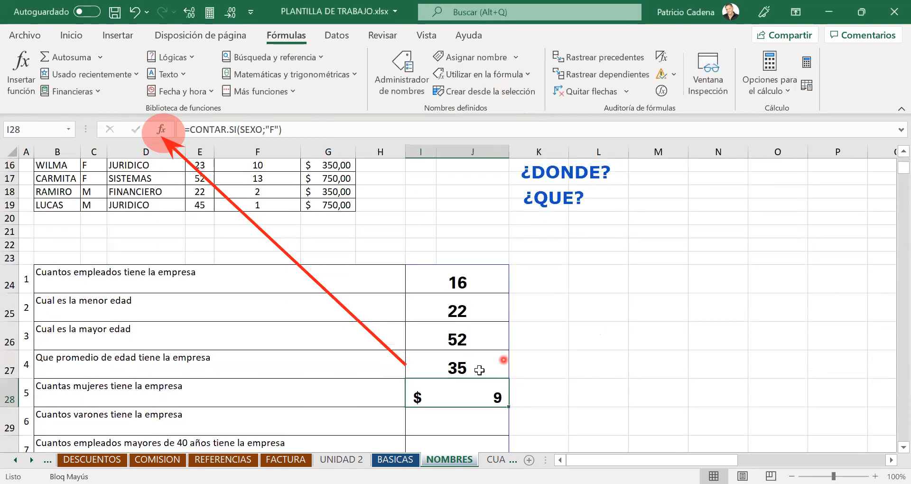
{"action": "left_click", "coordinate": [479, 369]}
{"action": "left_click", "coordinate": [72, 36]}
{"action": "left_click", "coordinate": [43, 87]}
{"action": "scroll", "coordinate": [449, 387], "scroll_direction": "down", "scroll_amount": 1}
{"action": "mouse_move", "coordinate": [467, 354]}
{"action": "left_mouse_down"}
{"action": "mouse_move", "coordinate": [466, 432]}
{"action": "mouse_move", "coordinate": [465, 415]}
{"action": "left_mouse_up"}
{"action": "left_click", "coordinate": [482, 367]}
{"action": "left_click", "coordinate": [480, 355]}
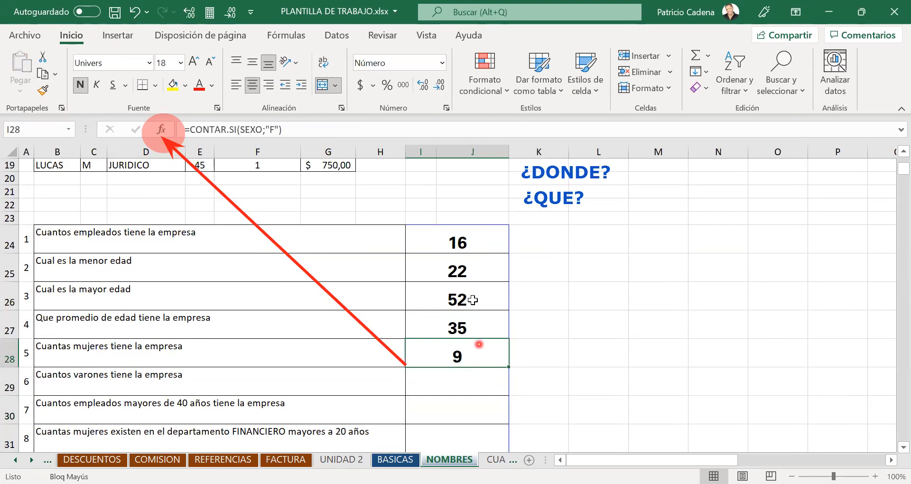
- Write the text "CRITERIO:" on a blank annotation whiteboard
{"action": "scroll", "coordinate": [327, 178], "scroll_direction": "up", "scroll_amount": 1}
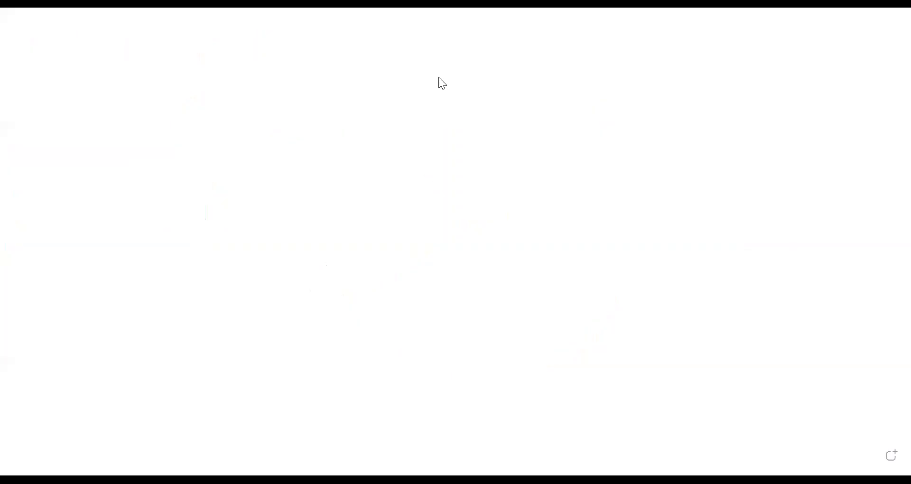
{"action": "left_click", "coordinate": [37, 142]}
{"action": "type", "text": "CRITERIO:"}
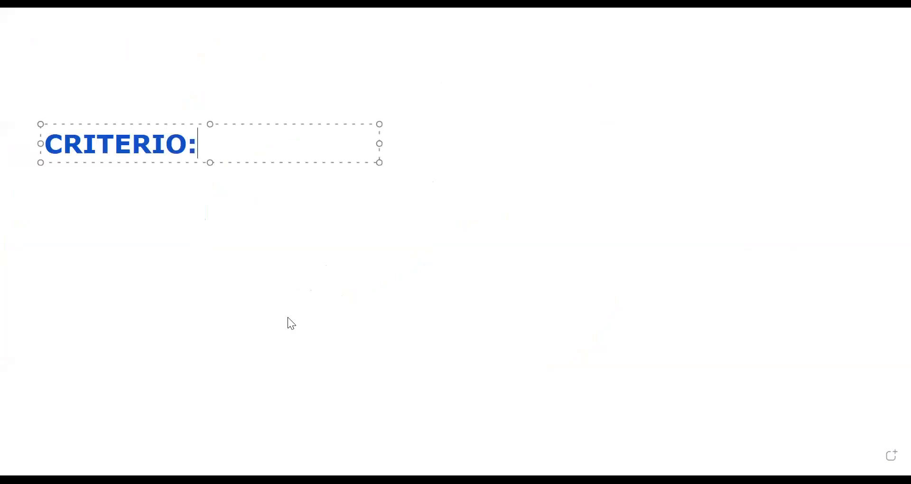
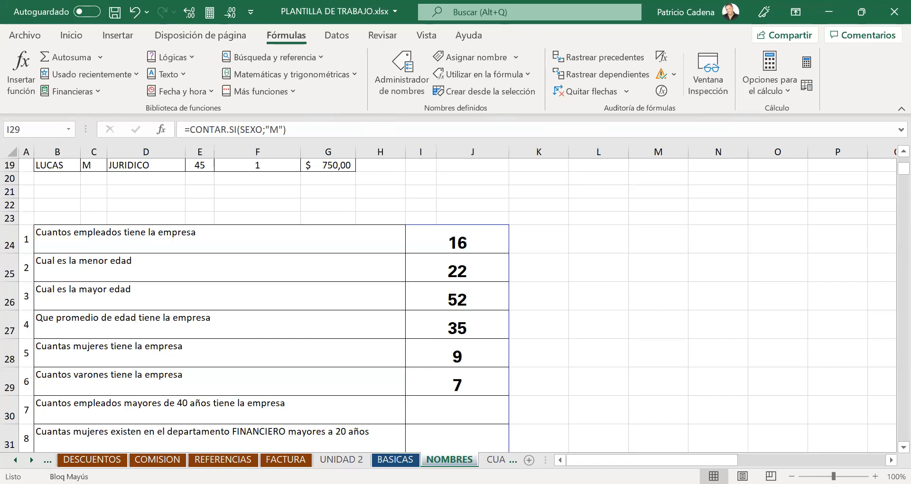
- Start a CONTAR.SI formula in I30 for "Cuantos empleados mayores de 40 años tiene la empresa" and open its function arguments dialog
{"action": "left_click", "coordinate": [363, 373]}
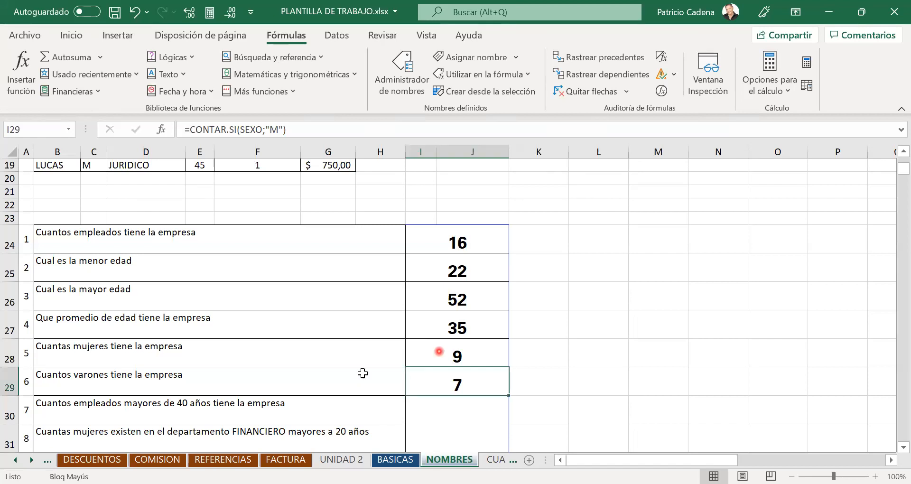
{"action": "key", "text": "Up"}
{"action": "left_click", "coordinate": [441, 369]}
{"action": "scroll", "coordinate": [441, 369], "scroll_direction": "down", "scroll_amount": 2}
{"action": "left_click", "coordinate": [453, 317]}
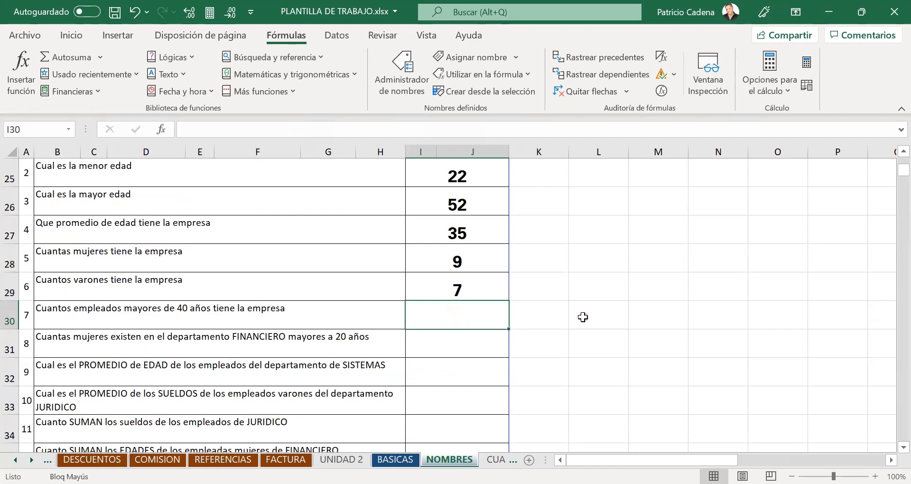
{"action": "type", "text": "="}
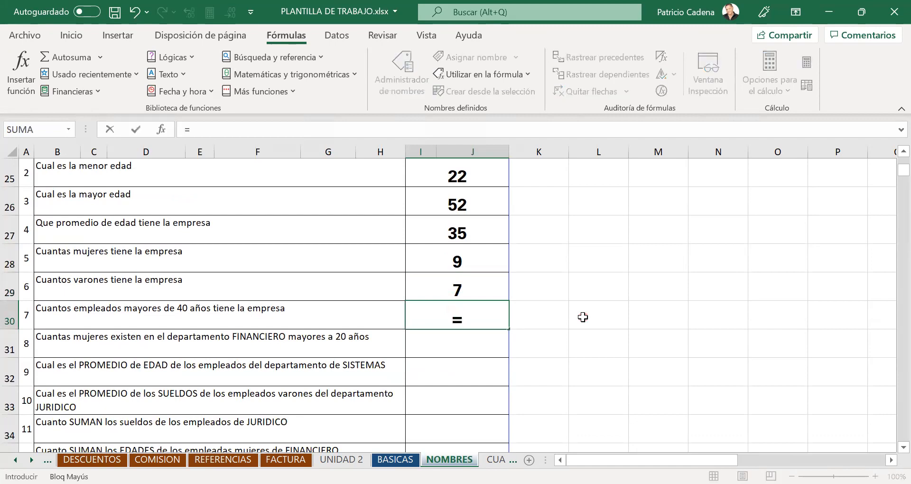
{"action": "type", "text": "CONTAR"}
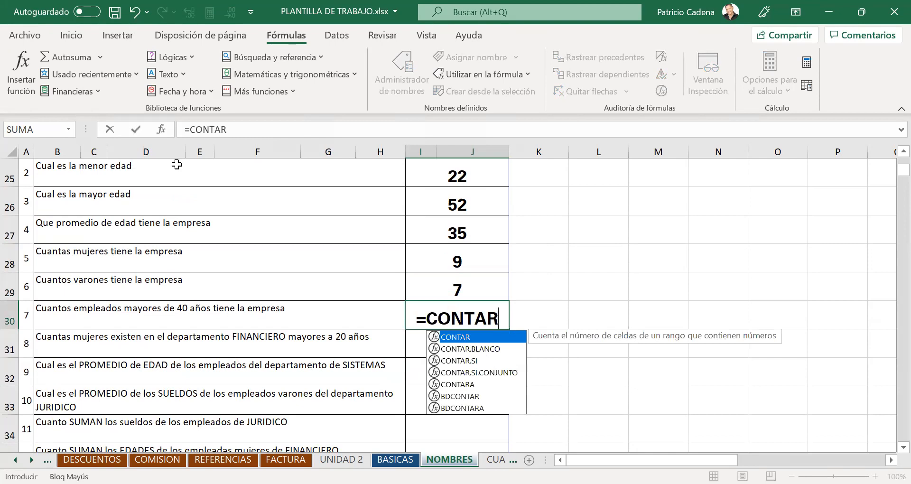
{"action": "double_click", "coordinate": [485, 360]}
{"action": "left_click", "coordinate": [162, 129]}
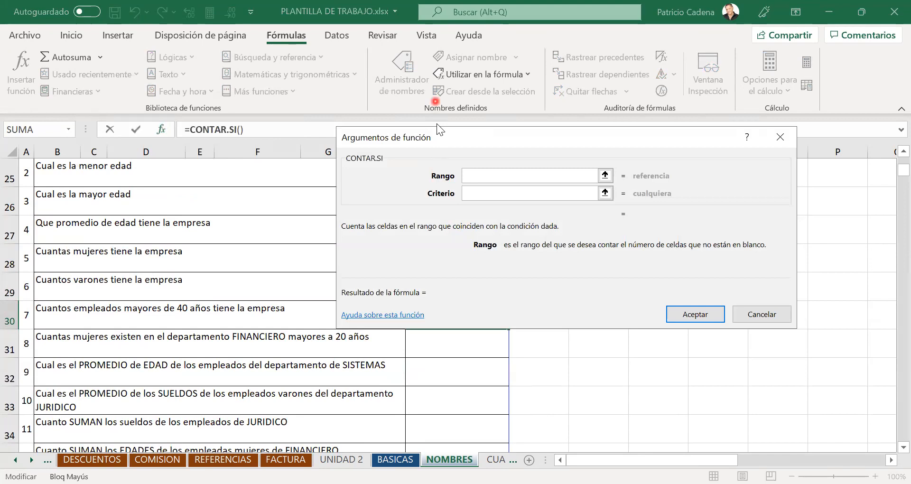
- Complete the CONTAR.SI formula in I30 with the EDAD named range as Rango and >40 as Criterio
{"action": "type", "text": "EDAD"}
{"action": "key", "text": "Tab"}
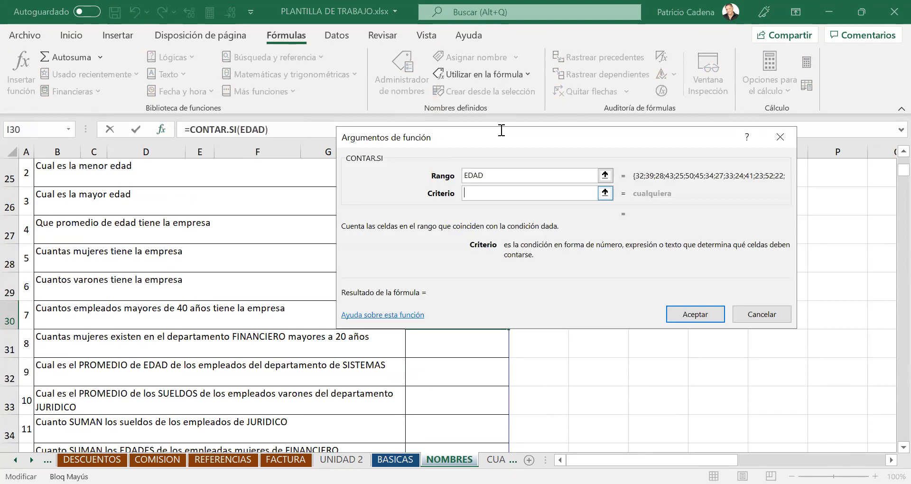
{"action": "type", "text": ">40"}
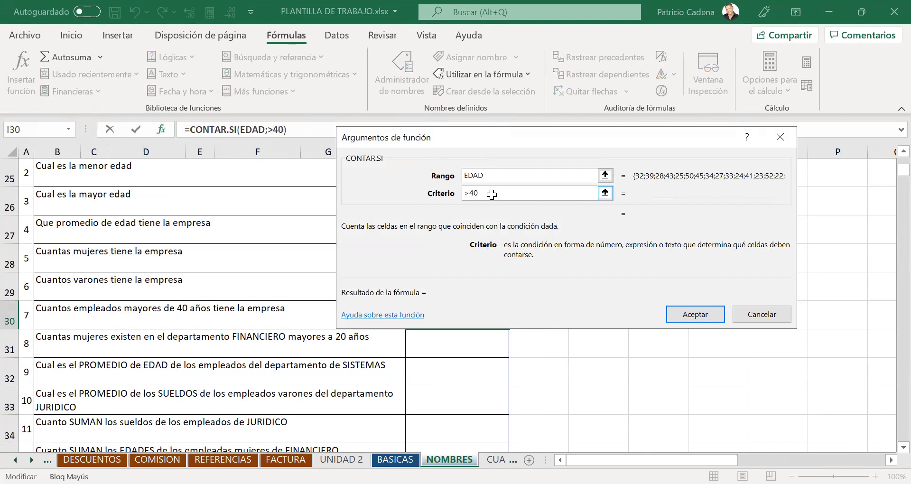
{"action": "key", "text": "Return"}
- Open the CONTAR.SI formula in I30 for editing and select its whole text
{"action": "left_click", "coordinate": [437, 372]}
{"action": "left_click", "coordinate": [464, 318]}
{"action": "left_click_drag", "start_coordinate": [332, 133], "coordinate": [109, 108]}
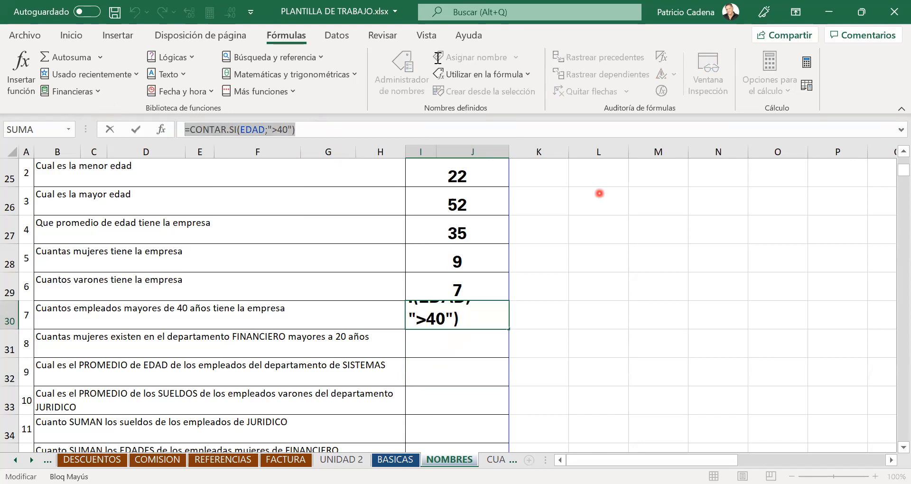
- Commit the formula =CONTAR.SI(EDAD;">40") in I30 to count employees older than 40
{"action": "left_click", "coordinate": [416, 329]}
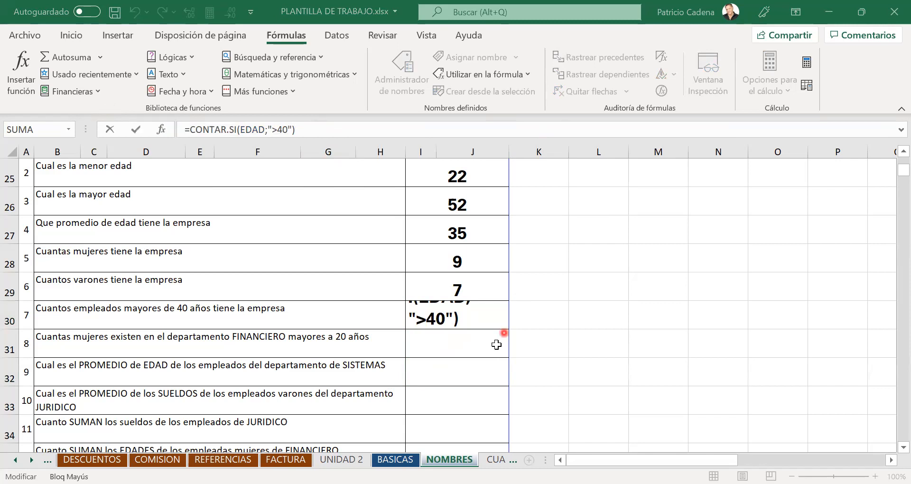
{"action": "key", "text": "Return"}
{"action": "left_click", "coordinate": [489, 319]}
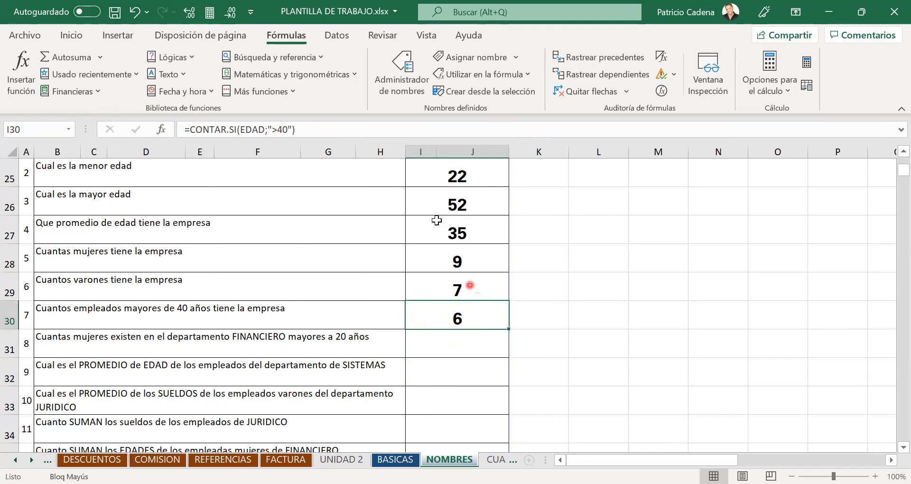
- Open the symbol picker for cell I30 and look through the characters of the Symbol font
{"action": "left_click", "coordinate": [337, 35]}
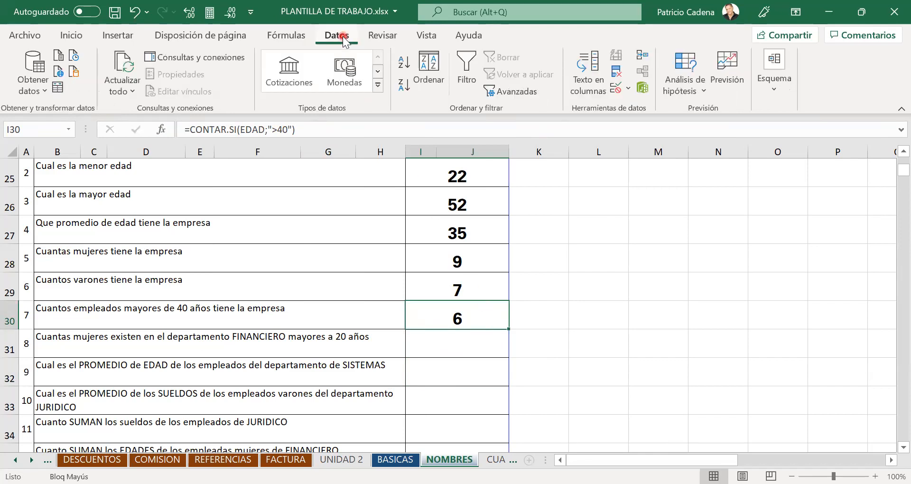
{"action": "left_click", "coordinate": [130, 38]}
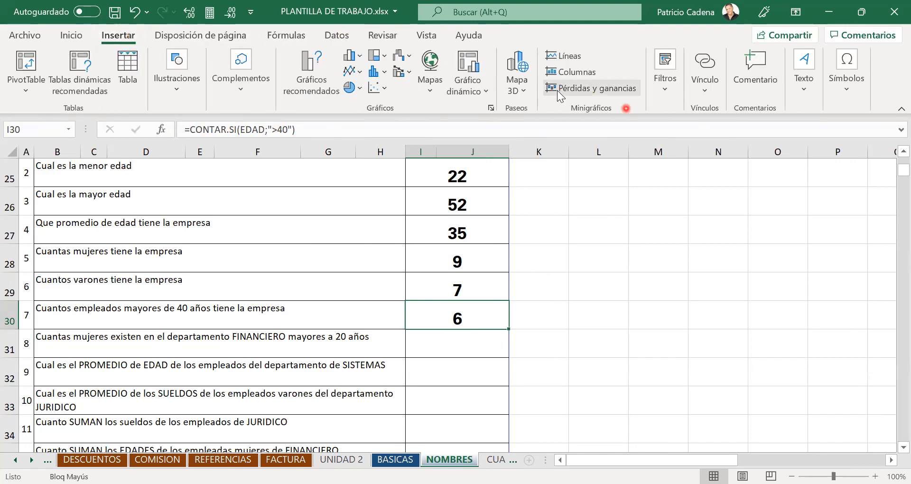
{"action": "left_click", "coordinate": [849, 94]}
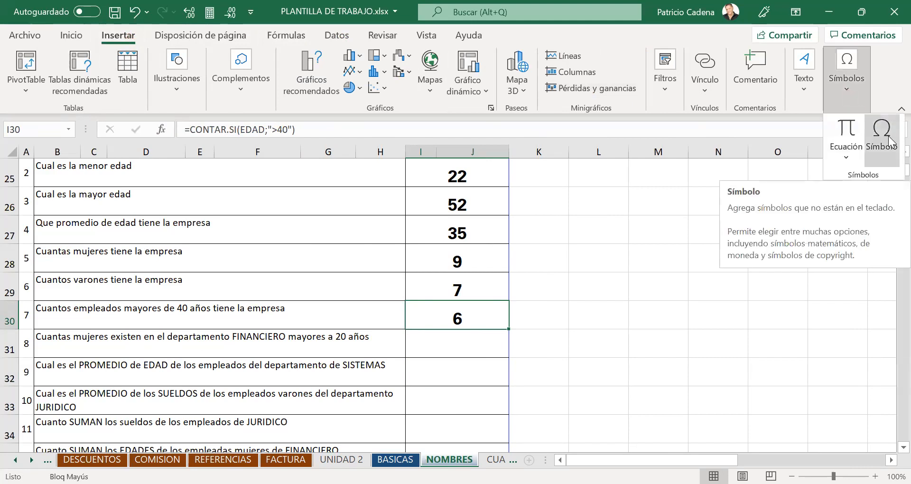
{"action": "left_click", "coordinate": [128, 42]}
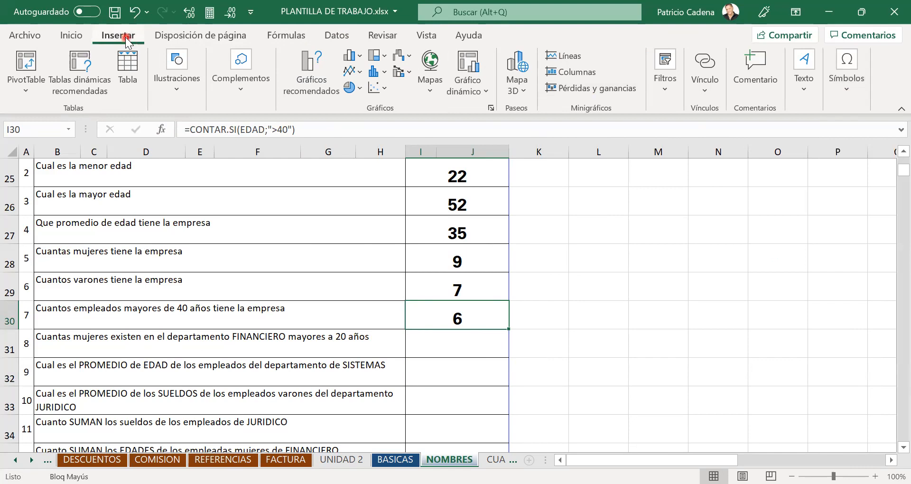
{"action": "left_click", "coordinate": [862, 82]}
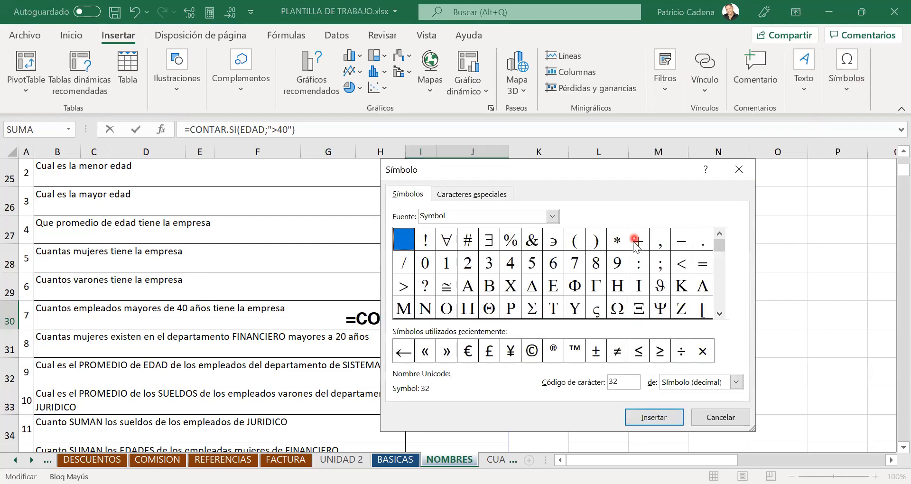
{"action": "left_click", "coordinate": [720, 313]}
{"action": "left_click", "coordinate": [719, 313]}
{"action": "left_click", "coordinate": [720, 313]}
{"action": "left_click", "coordinate": [719, 313]}
{"action": "left_click", "coordinate": [720, 313]}
{"action": "left_click", "coordinate": [719, 313]}
{"action": "left_click", "coordinate": [719, 313]}
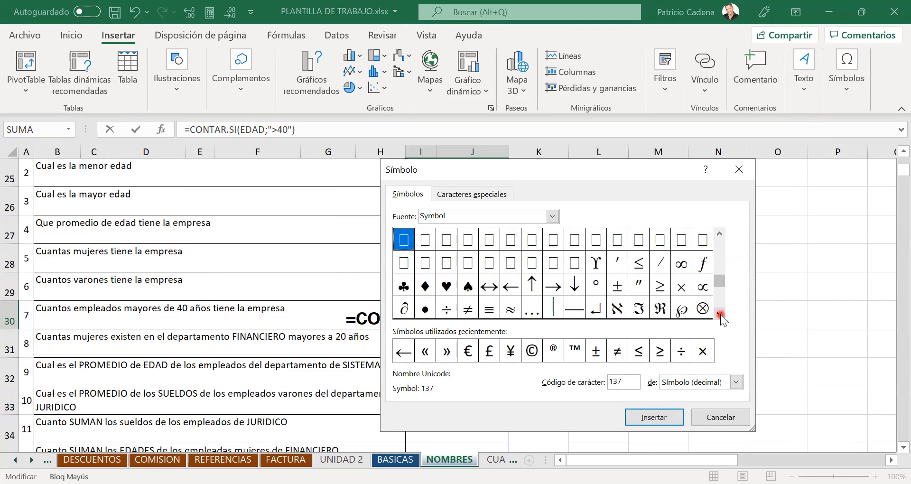
{"action": "left_click", "coordinate": [720, 314]}
{"action": "left_click", "coordinate": [719, 313]}
{"action": "left_click", "coordinate": [719, 313]}
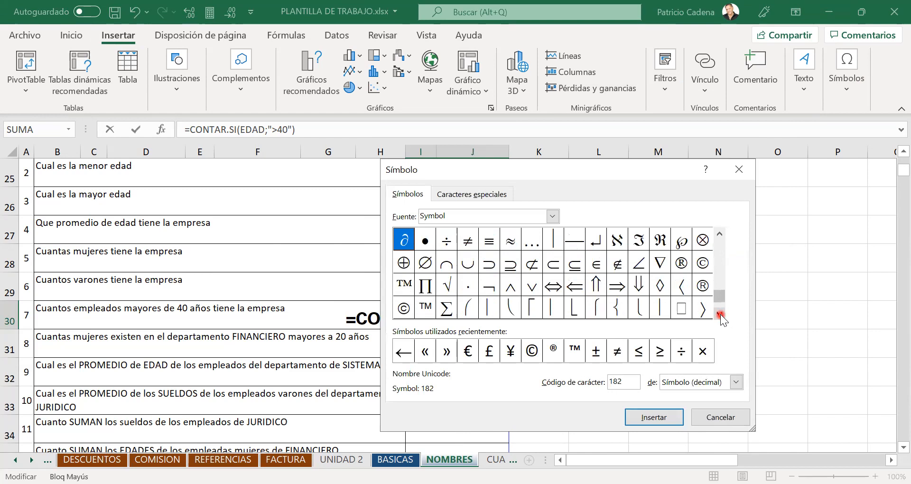
{"action": "left_click", "coordinate": [719, 313]}
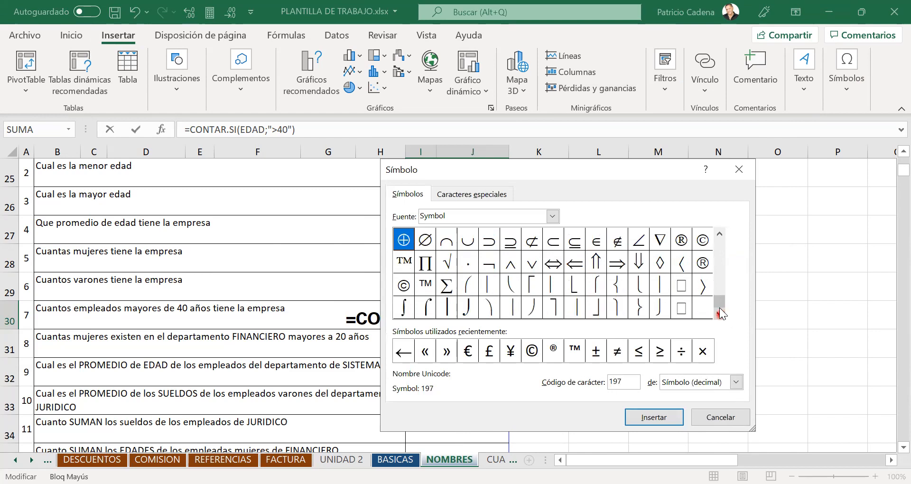
{"action": "left_click_drag", "start_coordinate": [720, 306], "coordinate": [721, 273]}
{"action": "left_click_drag", "start_coordinate": [728, 243], "coordinate": [727, 243]}
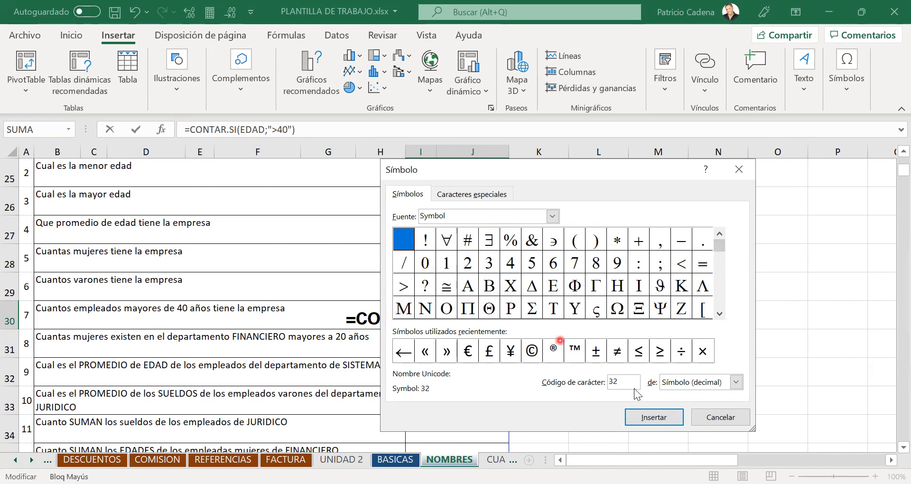
- Insert the > symbol at the end of the formula in I30, delete it again and commit the cell
{"action": "left_click", "coordinate": [724, 418]}
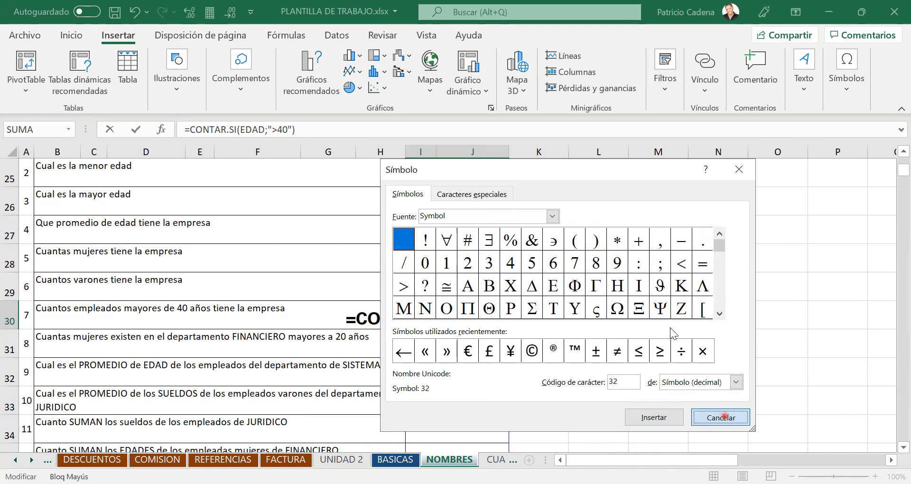
{"action": "left_click", "coordinate": [402, 286]}
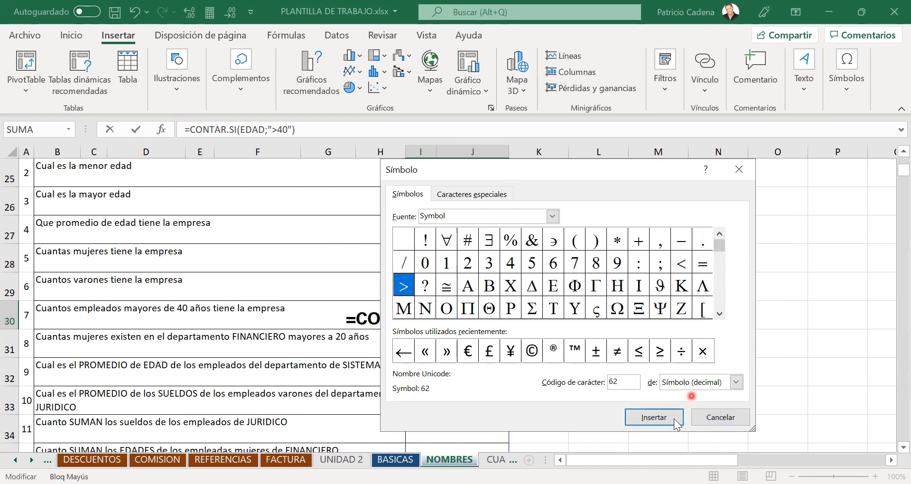
{"action": "left_click", "coordinate": [662, 417]}
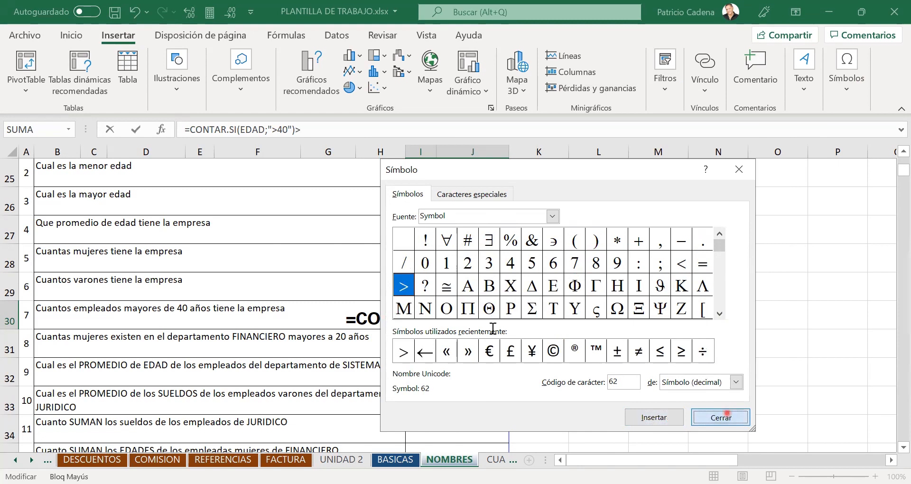
{"action": "left_click", "coordinate": [727, 414]}
{"action": "key", "text": "BackSpace"}
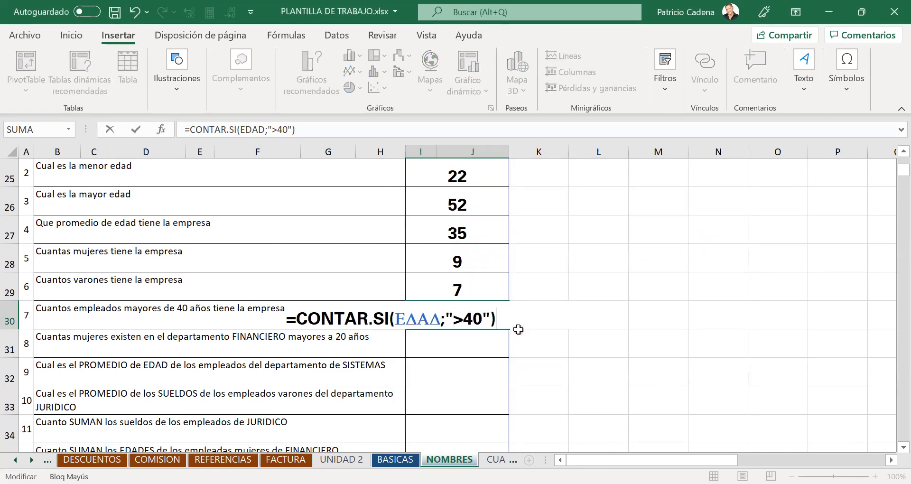
{"action": "key", "text": "Return"}
{"action": "key", "text": "Up"}
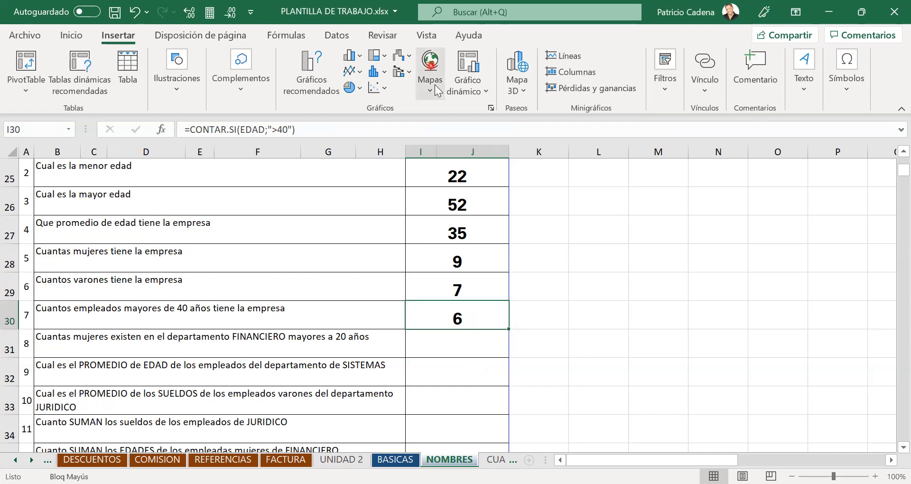
- Start a CONTAR.SI.CONJUNTO formula in I31 and open its function arguments
{"action": "left_click", "coordinate": [425, 329]}
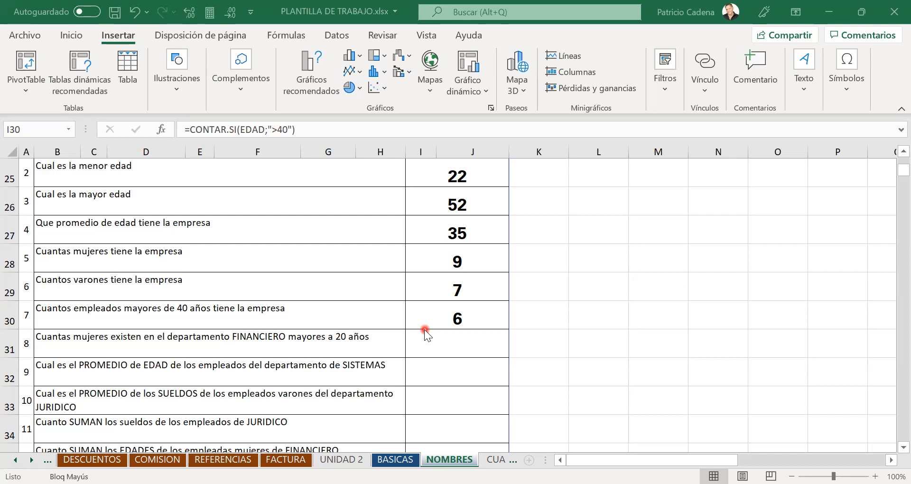
{"action": "left_click", "coordinate": [452, 349]}
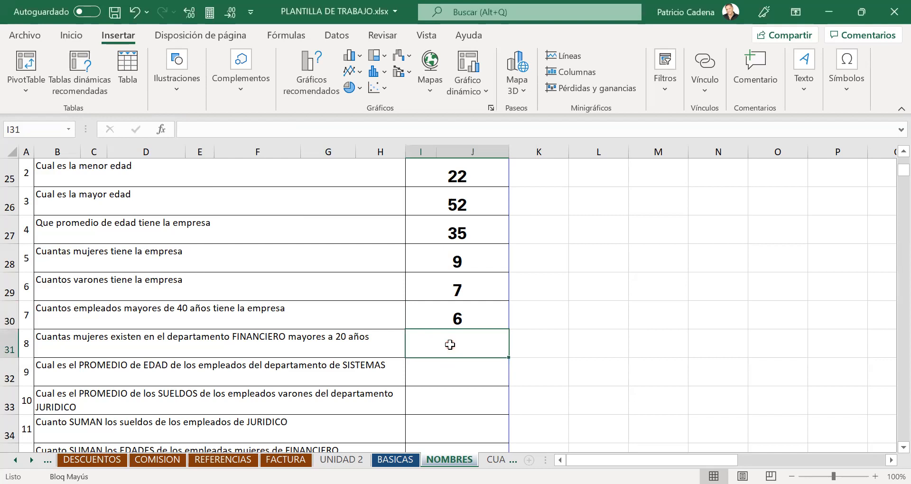
{"action": "type", "text": "="}
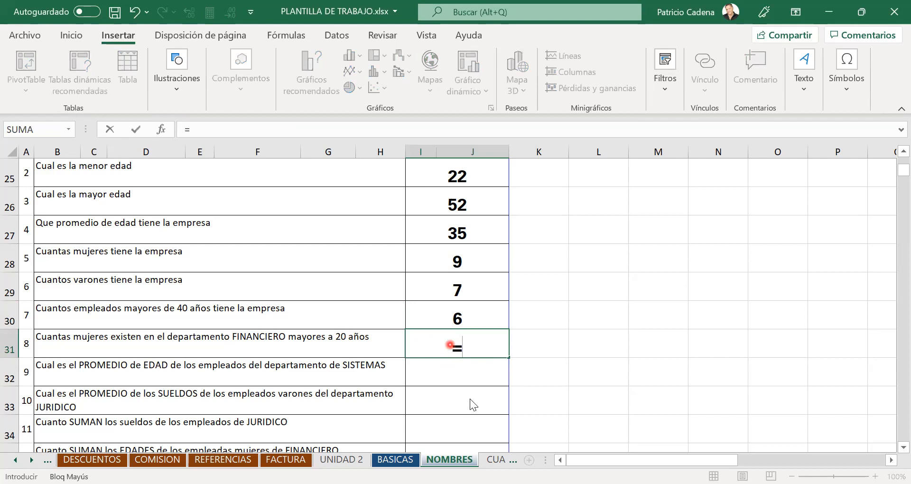
{"action": "type", "text": "CONTAR"}
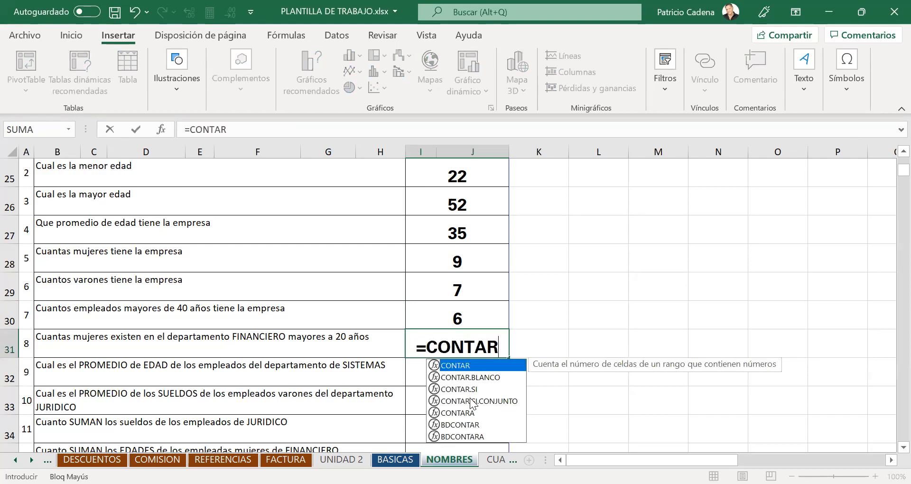
{"action": "left_click", "coordinate": [472, 401]}
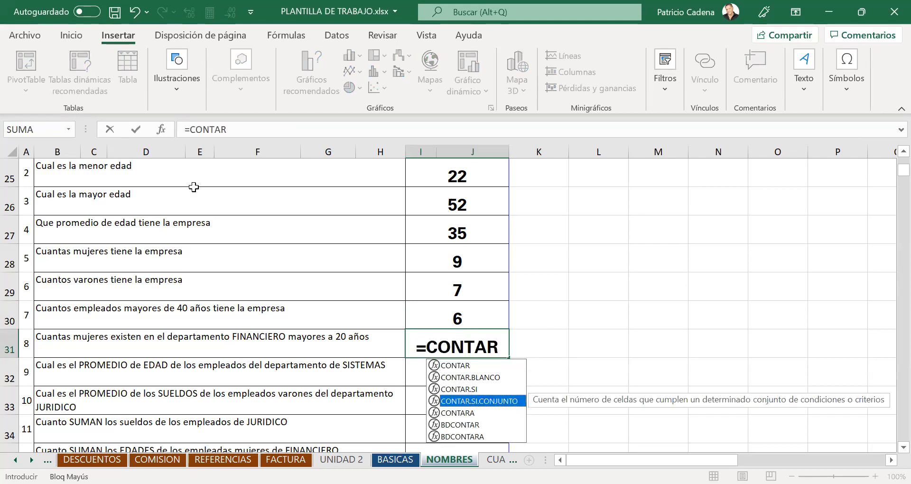
{"action": "key", "text": "Tab"}
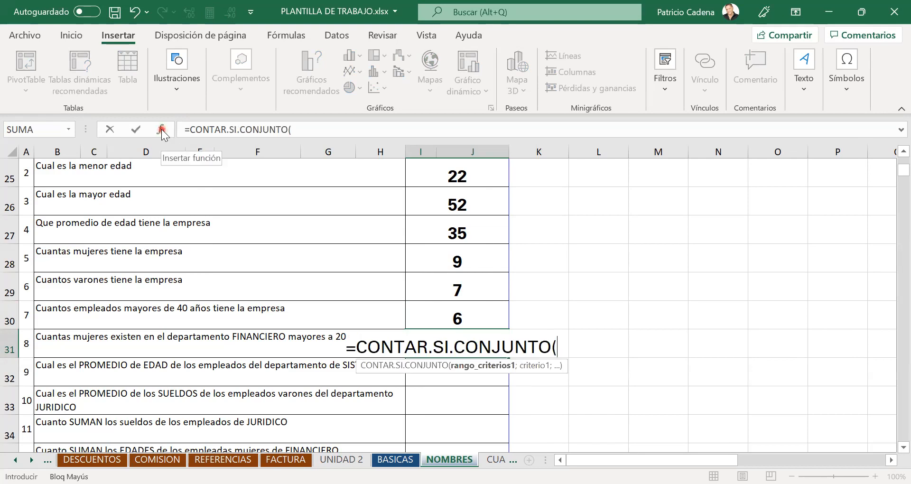
{"action": "left_click", "coordinate": [162, 130]}
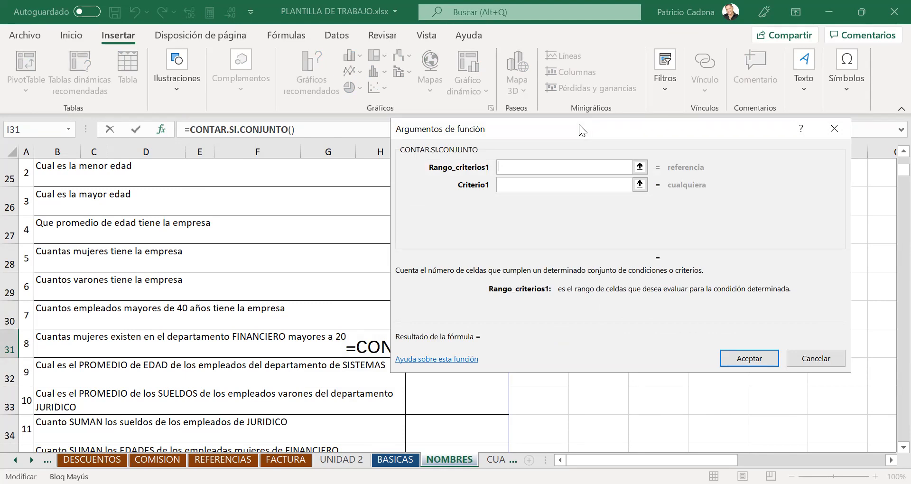
- Set the first criteria range to the named range SEXO with the criterion F
{"action": "scroll", "coordinate": [579, 124], "scroll_direction": "up", "scroll_amount": 7}
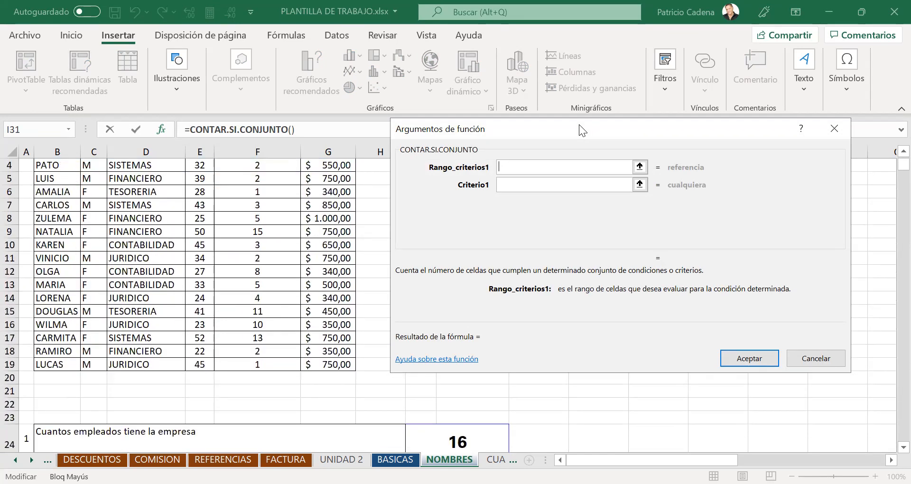
{"action": "scroll", "coordinate": [579, 124], "scroll_direction": "up", "scroll_amount": 1}
{"action": "left_click", "coordinate": [264, 37]}
{"action": "left_click", "coordinate": [488, 78]}
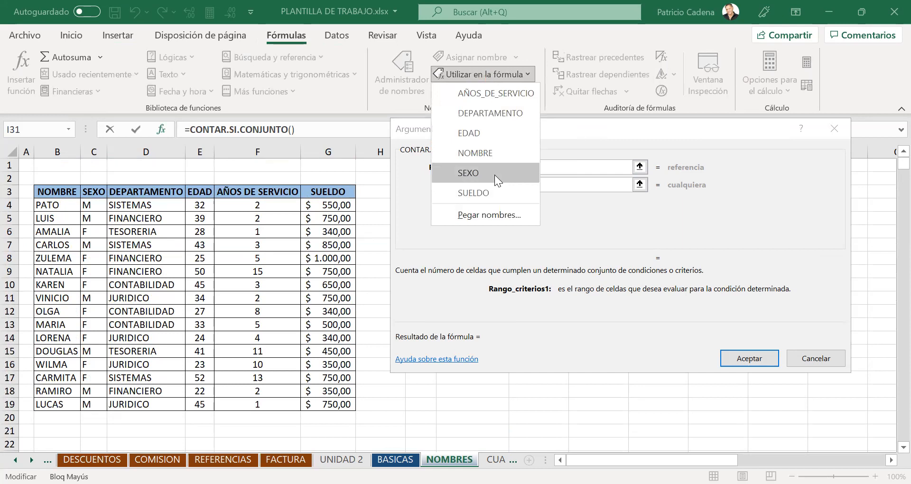
{"action": "left_click", "coordinate": [494, 172]}
{"action": "key", "text": "Tab"}
{"action": "type", "text": "F"}
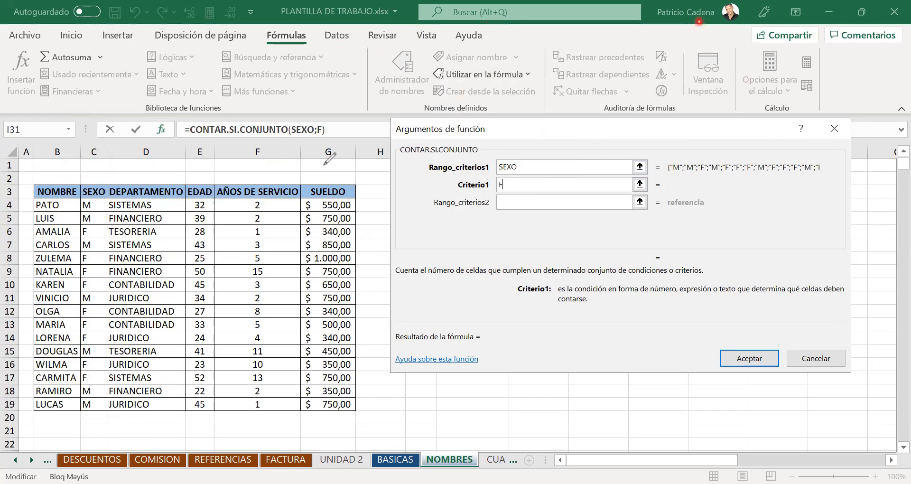
{"action": "left_click", "coordinate": [76, 189]}
{"action": "mouse_move", "coordinate": [80, 185]}
{"action": "left_mouse_down"}
{"action": "mouse_move", "coordinate": [95, 417]}
{"action": "mouse_move", "coordinate": [107, 417]}
{"action": "left_mouse_up"}
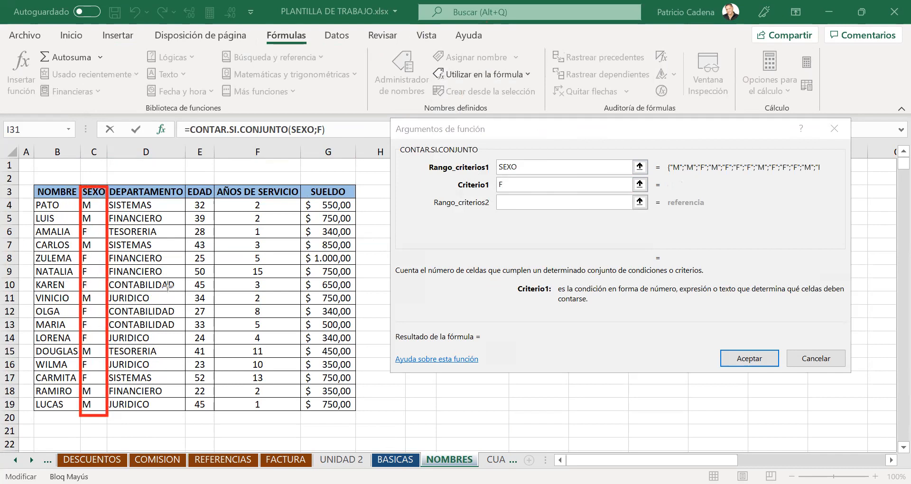
{"action": "left_click_drag", "start_coordinate": [78, 236], "coordinate": [76, 243]}
- Set the second criteria range to the named range DEPARTAMENTO with the criterion FINANCIERO
{"action": "left_click", "coordinate": [542, 205]}
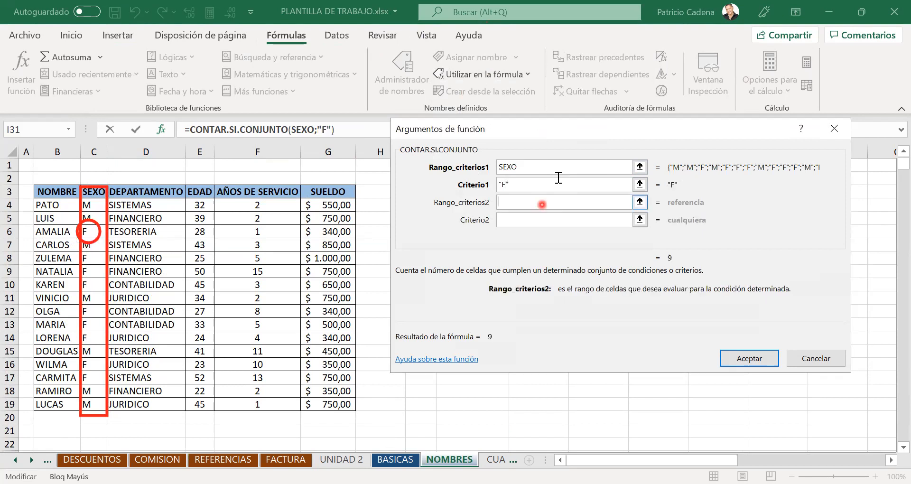
{"action": "left_click", "coordinate": [487, 75]}
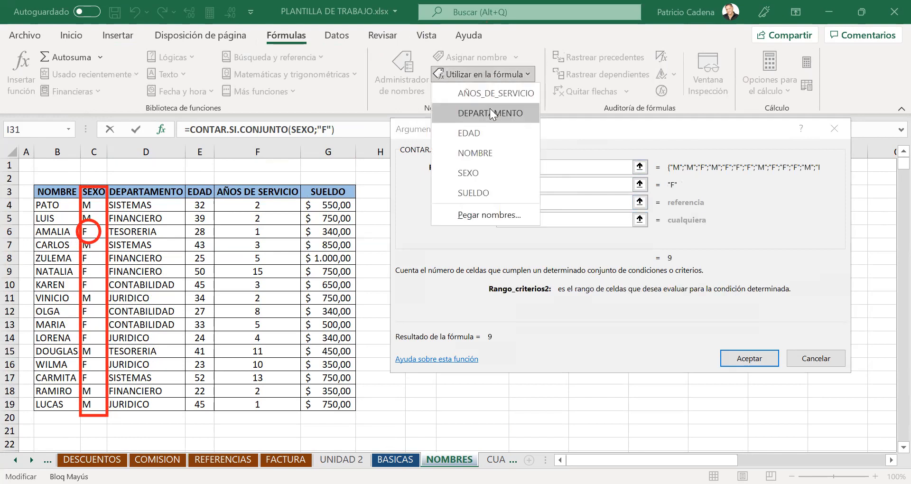
{"action": "left_click", "coordinate": [491, 112]}
{"action": "left_click", "coordinate": [542, 220]}
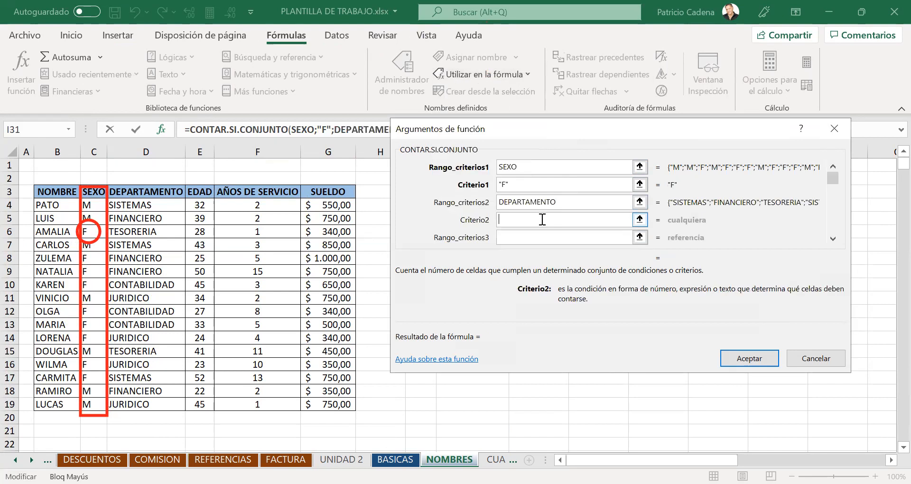
{"action": "type", "text": "FINANCIERO"}
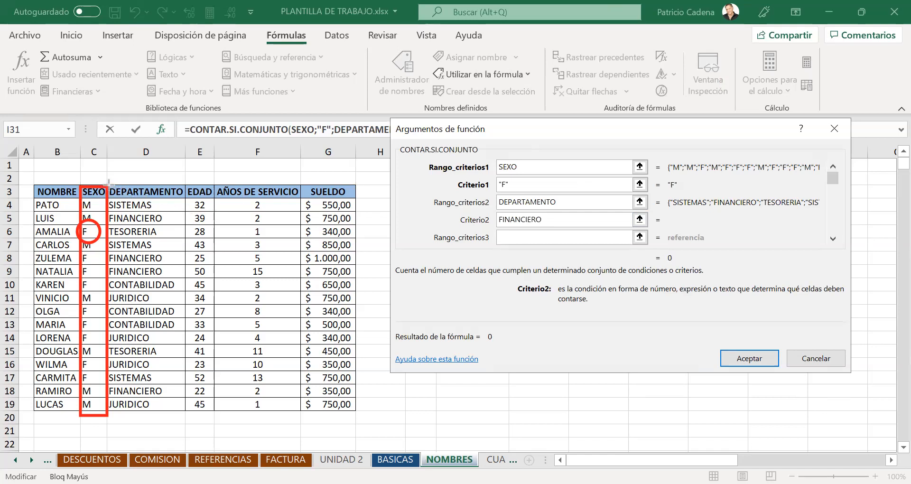
{"action": "mouse_move", "coordinate": [108, 182]}
{"action": "left_mouse_down"}
{"action": "mouse_move", "coordinate": [170, 383]}
{"action": "mouse_move", "coordinate": [193, 427]}
{"action": "mouse_move", "coordinate": [185, 416]}
{"action": "left_mouse_up"}
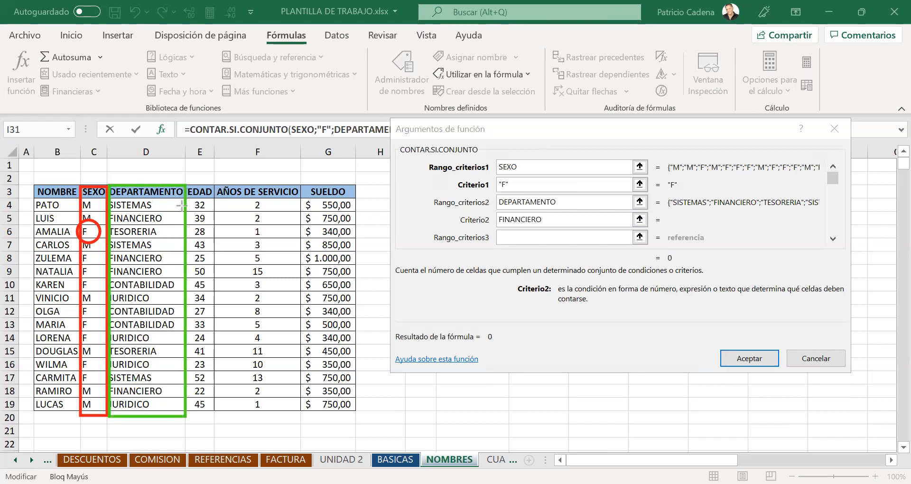
{"action": "left_click_drag", "start_coordinate": [182, 205], "coordinate": [110, 226]}
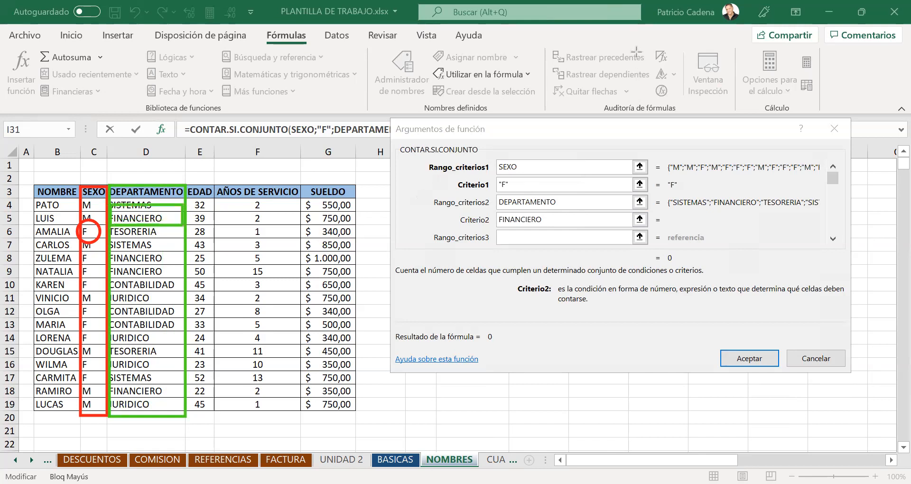
- Set the third criteria range to the named range EDAD with the criterion >20
{"action": "left_click", "coordinate": [513, 237]}
{"action": "left_click", "coordinate": [500, 76]}
{"action": "left_click", "coordinate": [487, 133]}
{"action": "left_click", "coordinate": [833, 239]}
{"action": "left_click", "coordinate": [525, 237]}
{"action": "type", "text": ">20"}
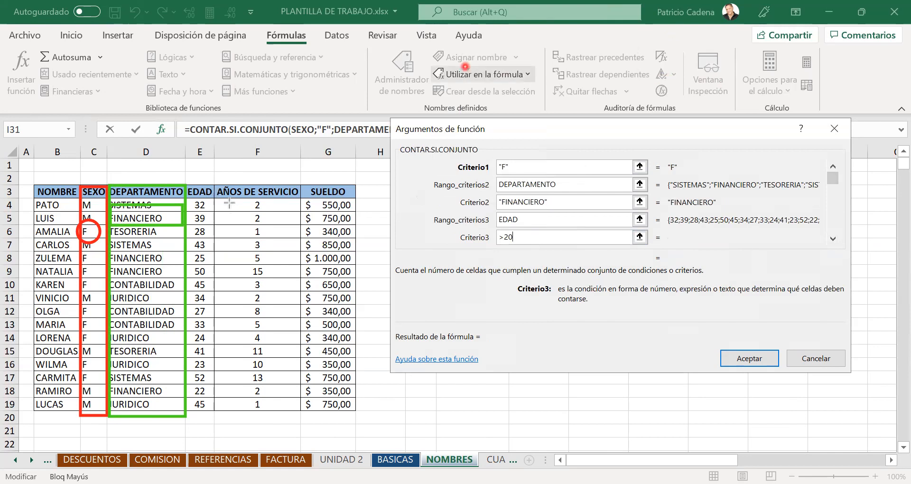
{"action": "left_click_drag", "start_coordinate": [218, 181], "coordinate": [186, 417]}
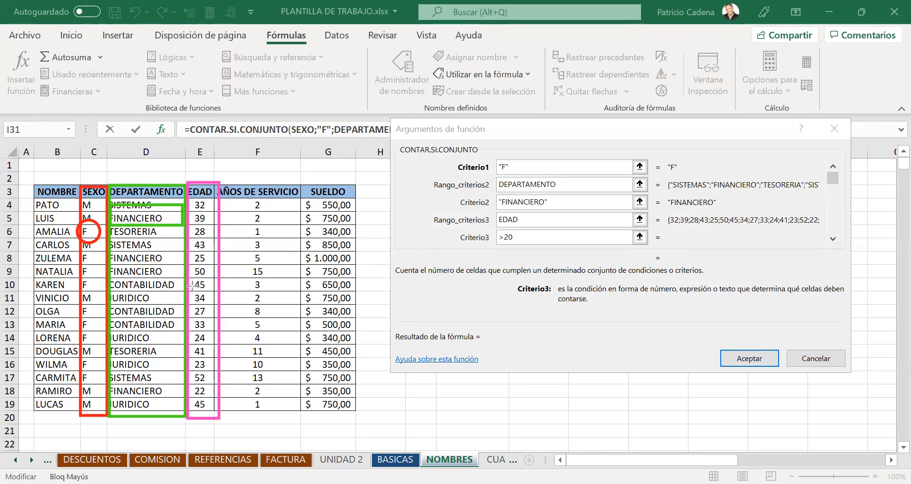
- Confirm the CONTAR.SI.CONJUNTO formula in I31 with its SEXO, DEPARTAMENTO and EDAD criteria
{"action": "left_click_drag", "start_coordinate": [182, 327], "coordinate": [216, 348]}
{"action": "left_click", "coordinate": [591, 236]}
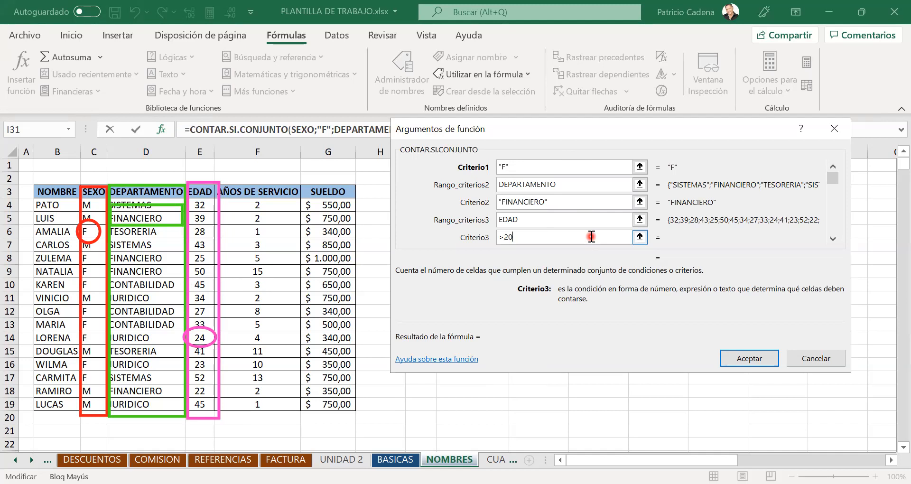
{"action": "left_click", "coordinate": [759, 359]}
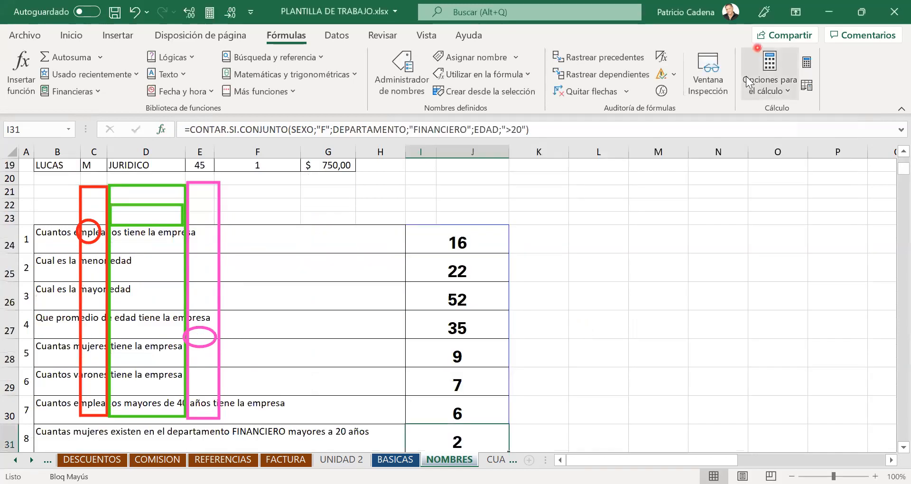
{"action": "scroll", "coordinate": [531, 360], "scroll_direction": "down", "scroll_amount": 1}
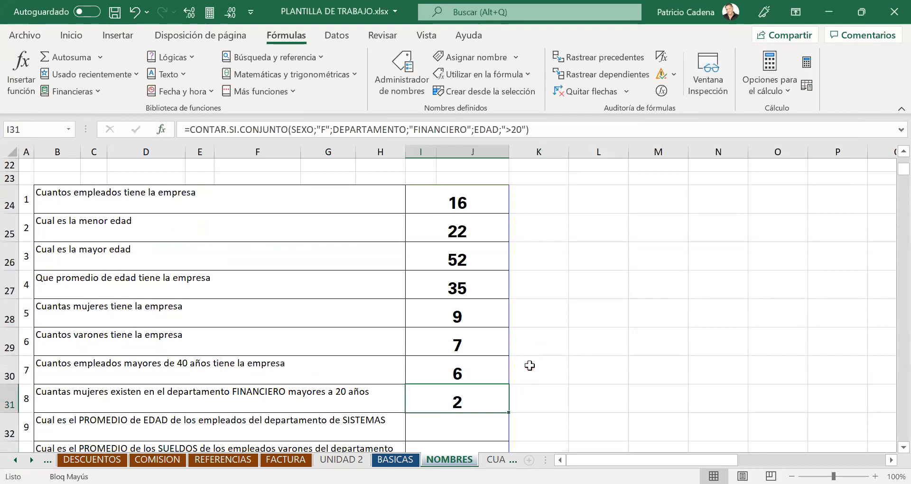
{"action": "left_click", "coordinate": [548, 248]}
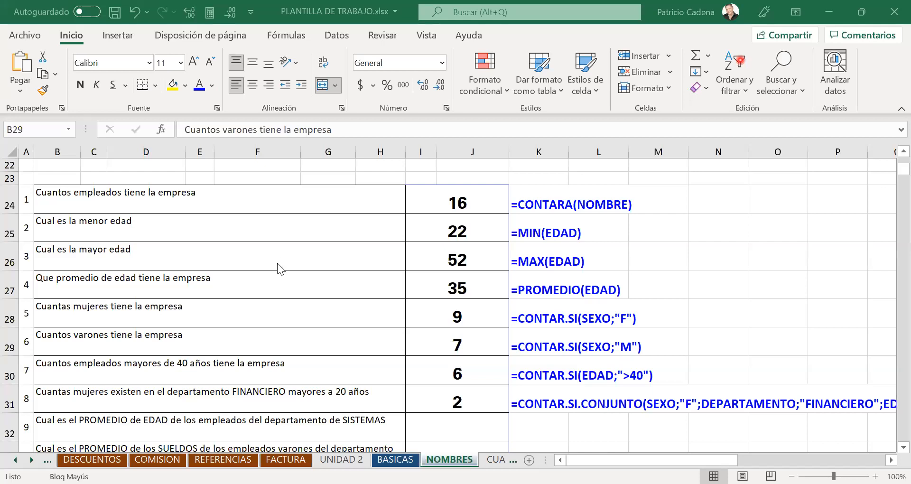
{"action": "key", "text": "Up"}
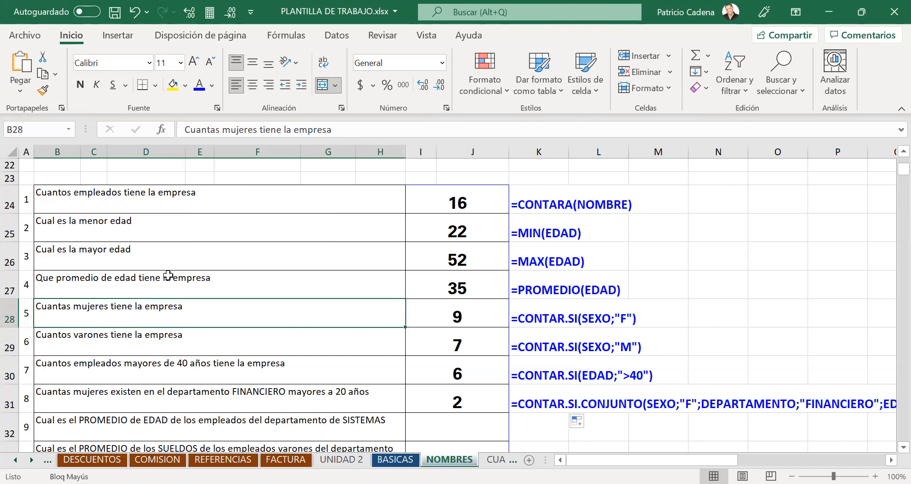
{"action": "scroll", "coordinate": [174, 294], "scroll_direction": "down", "scroll_amount": 1}
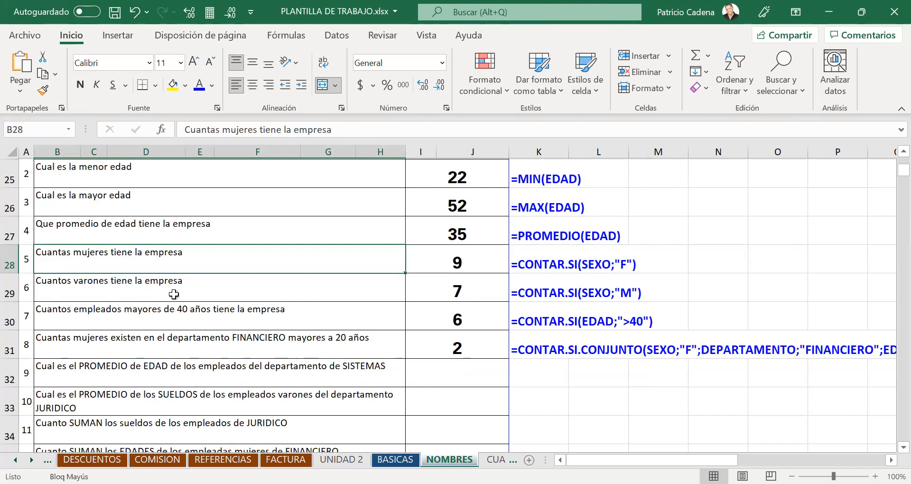
- Start a PROMEDIO.SI formula in I32 for question 9 and open its function arguments
{"action": "left_click", "coordinate": [175, 366]}
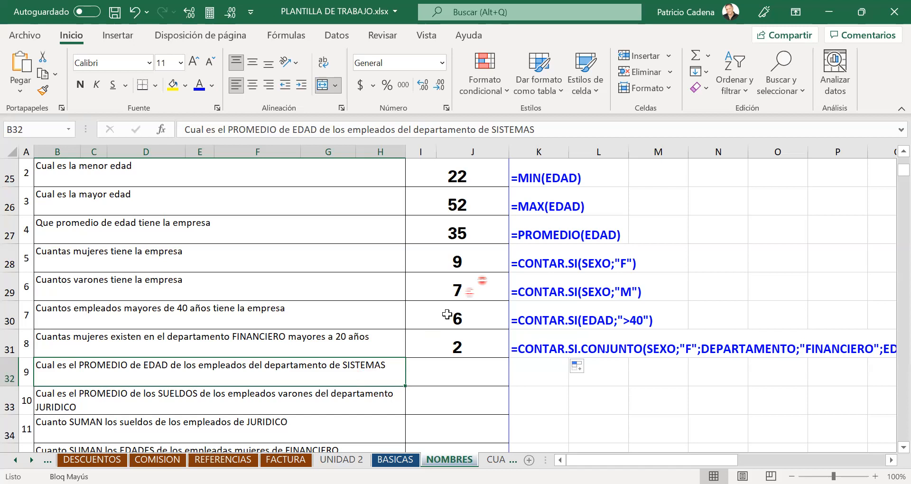
{"action": "left_click", "coordinate": [455, 377]}
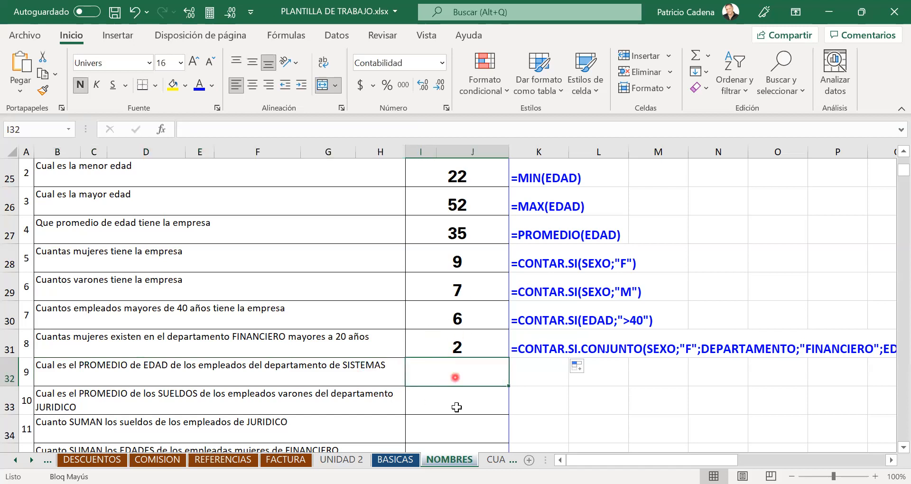
{"action": "left_click", "coordinate": [468, 373]}
{"action": "type", "text": "="}
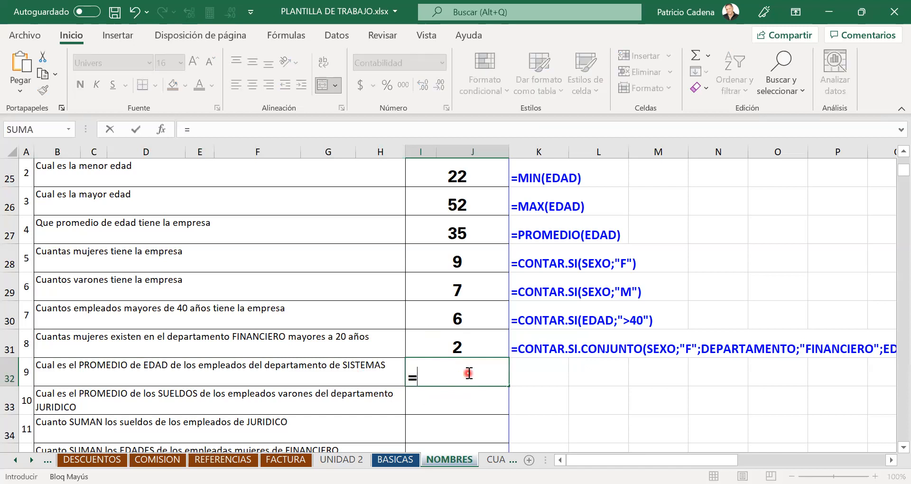
{"action": "type", "text": "PROME"}
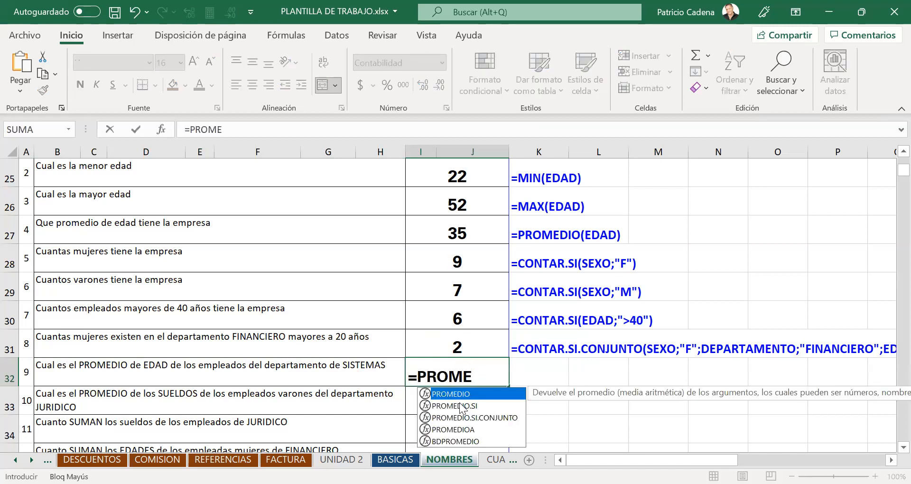
{"action": "double_click", "coordinate": [460, 406]}
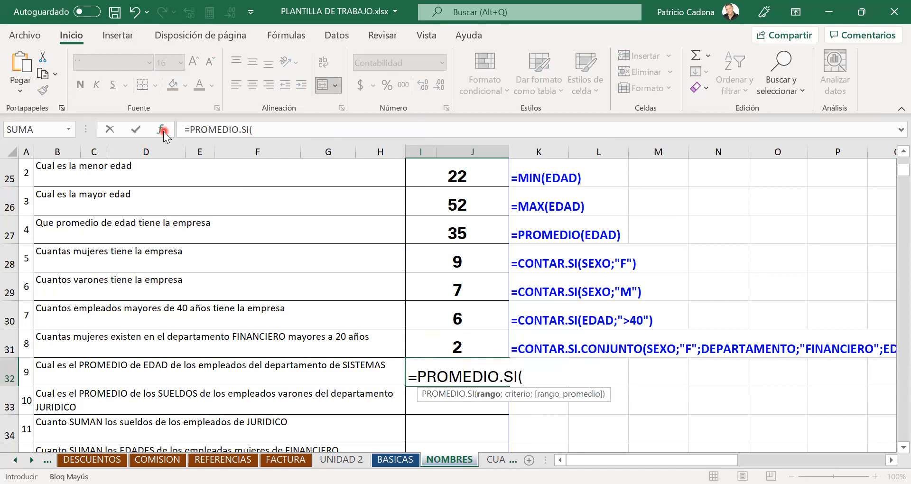
{"action": "left_click", "coordinate": [162, 130]}
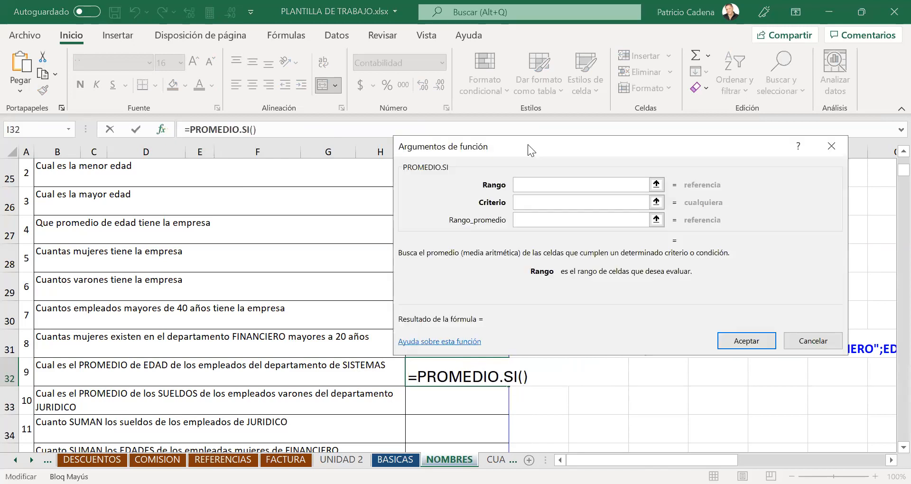
{"action": "left_click_drag", "start_coordinate": [529, 143], "coordinate": [535, 114]}
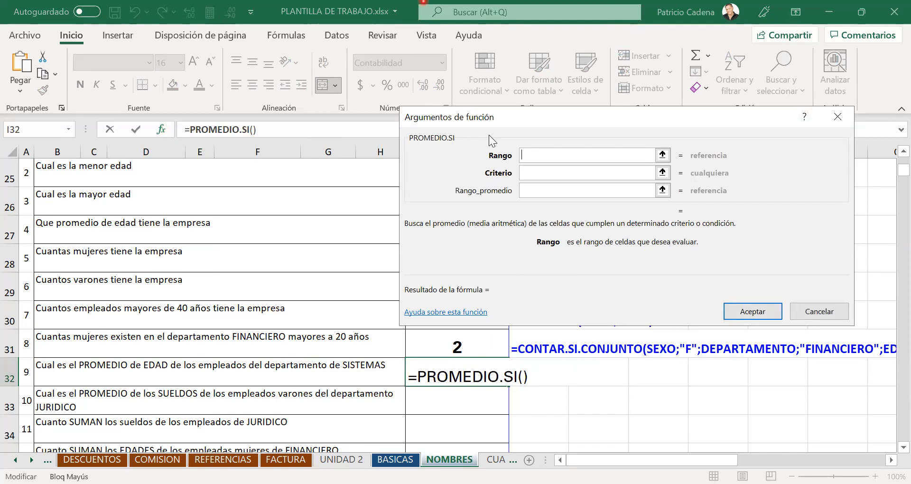
{"action": "key", "text": "ctrl+2"}
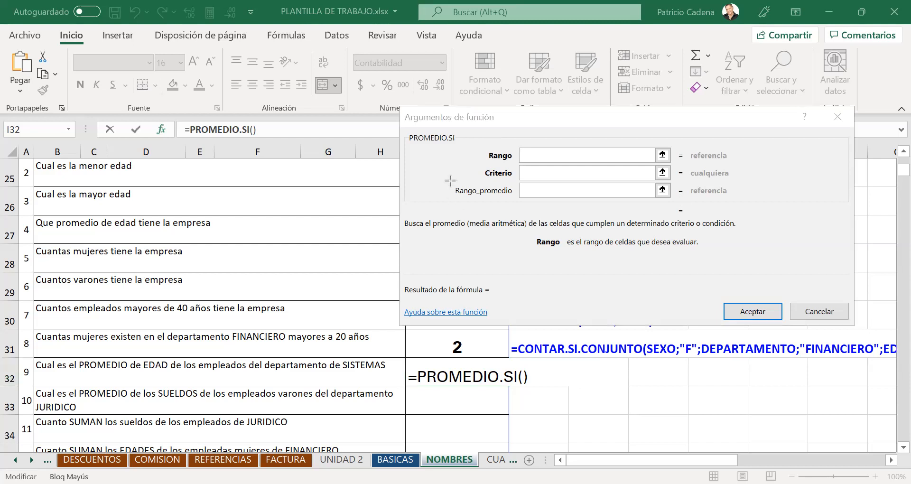
{"action": "mouse_move", "coordinate": [448, 179]}
{"action": "left_mouse_down"}
{"action": "mouse_move", "coordinate": [528, 209]}
{"action": "mouse_move", "coordinate": [521, 200]}
{"action": "left_mouse_up"}
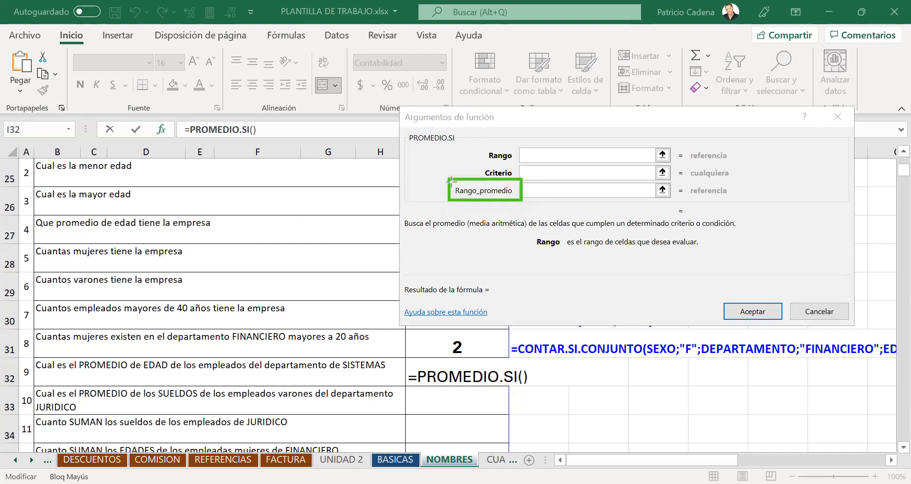
{"action": "mouse_move", "coordinate": [449, 190]}
{"action": "left_mouse_down"}
{"action": "mouse_move", "coordinate": [398, 234]}
{"action": "mouse_move", "coordinate": [136, 352]}
{"action": "mouse_move", "coordinate": [165, 372]}
{"action": "mouse_move", "coordinate": [124, 378]}
{"action": "mouse_move", "coordinate": [133, 378]}
{"action": "left_mouse_up"}
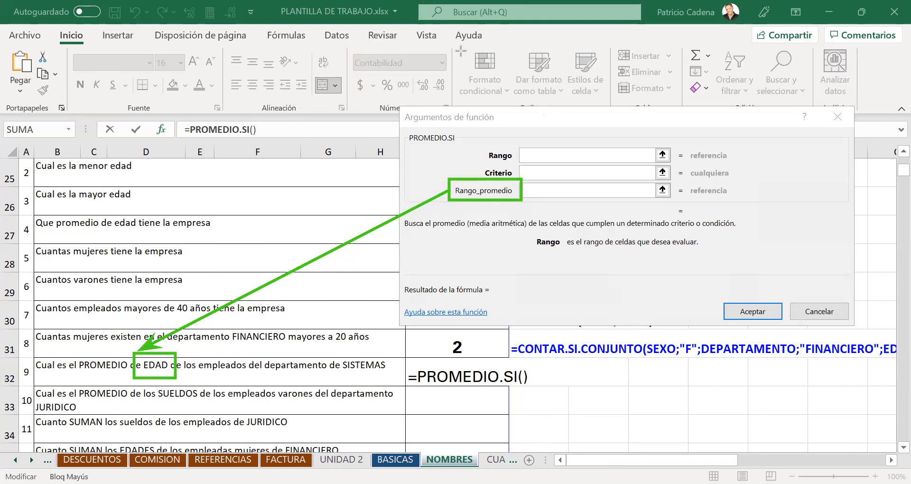
{"action": "mouse_move", "coordinate": [530, 138]}
{"action": "left_mouse_down"}
{"action": "mouse_move", "coordinate": [528, 179]}
{"action": "mouse_move", "coordinate": [469, 212]}
{"action": "mouse_move", "coordinate": [439, 210]}
{"action": "left_mouse_up"}
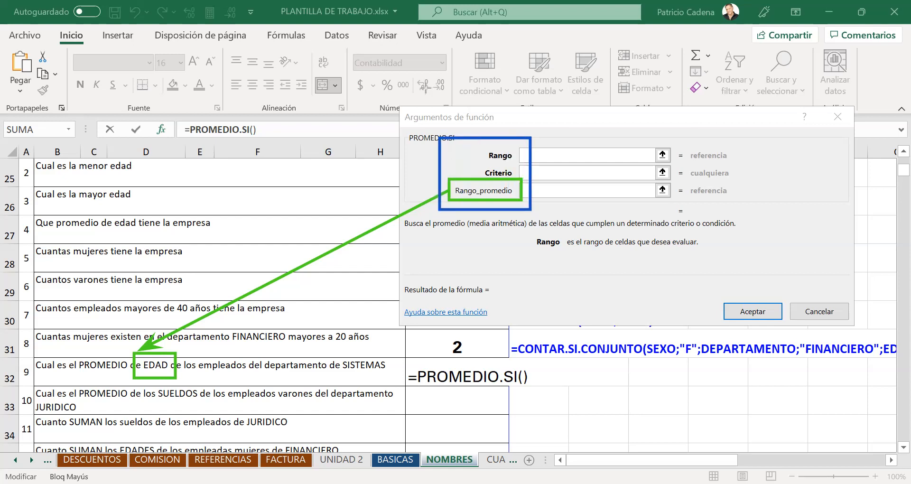
{"action": "mouse_move", "coordinate": [485, 150]}
{"action": "left_mouse_down"}
{"action": "mouse_move", "coordinate": [516, 161]}
{"action": "mouse_move", "coordinate": [505, 176]}
{"action": "mouse_move", "coordinate": [514, 178]}
{"action": "mouse_move", "coordinate": [509, 195]}
{"action": "mouse_move", "coordinate": [452, 197]}
{"action": "left_mouse_up"}
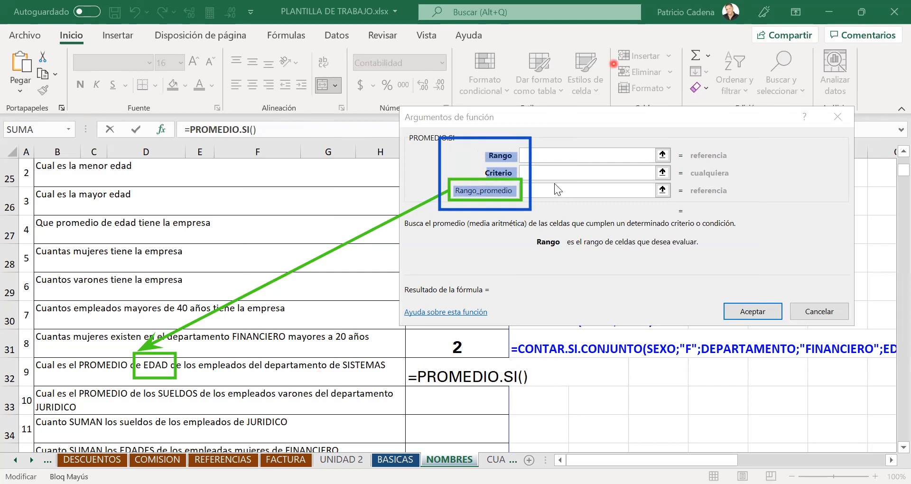
- Set the average range (Rango_promedio) to the named range EDAD
{"action": "left_click", "coordinate": [534, 192]}
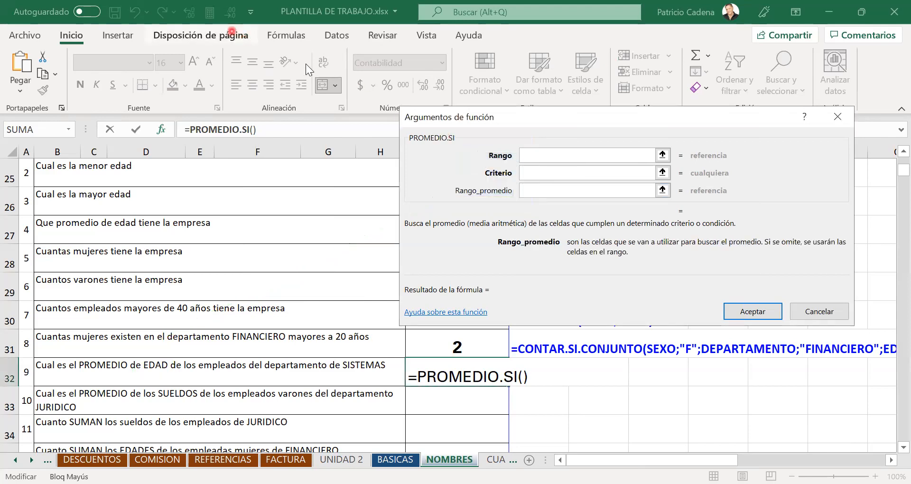
{"action": "left_click", "coordinate": [296, 35]}
{"action": "left_click", "coordinate": [470, 74]}
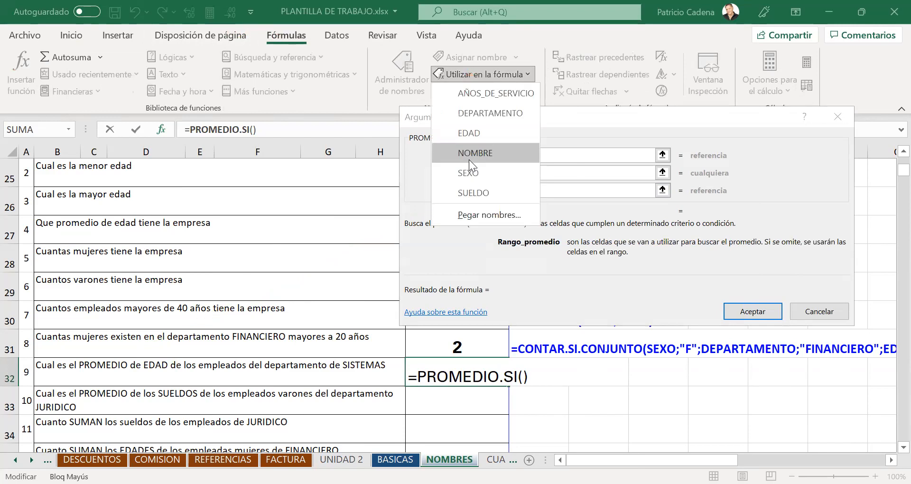
{"action": "left_click", "coordinate": [475, 139]}
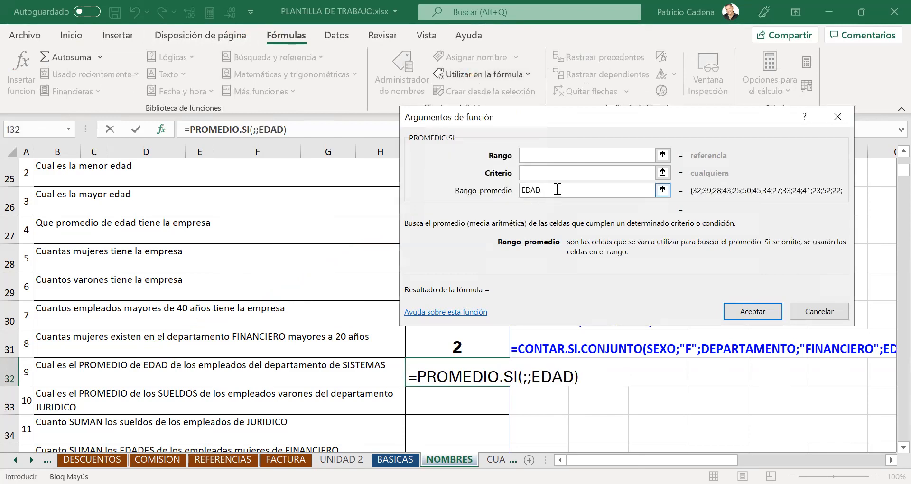
- Set the evaluated range to the named range DEPARTAMENTO with the criterion SISTEMAS
{"action": "left_click", "coordinate": [543, 153]}
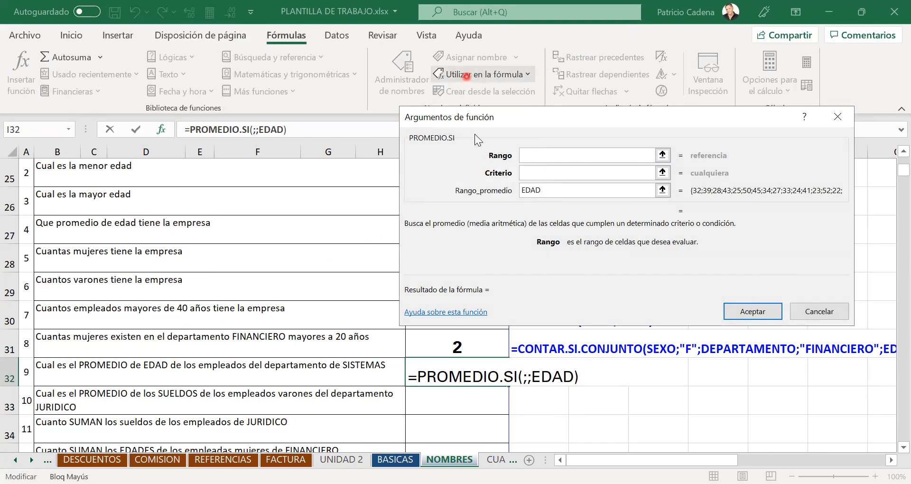
{"action": "left_click", "coordinate": [465, 74]}
{"action": "left_click", "coordinate": [481, 115]}
{"action": "left_click", "coordinate": [535, 171]}
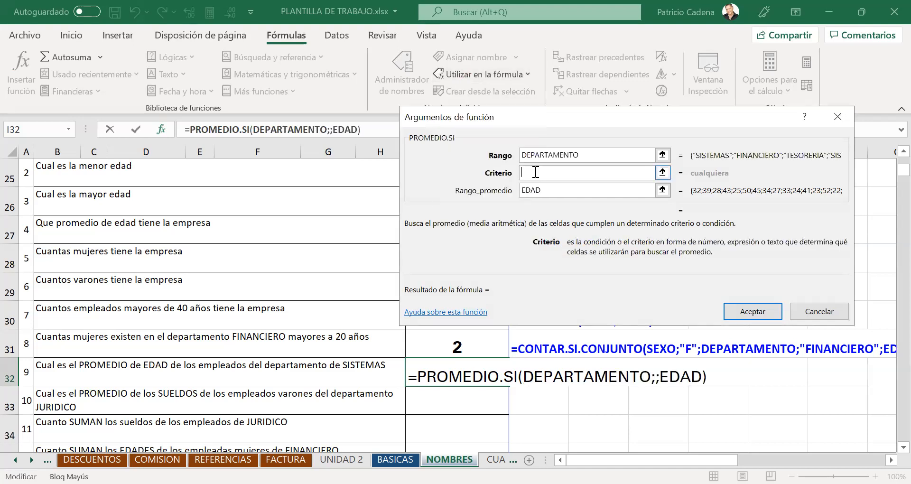
{"action": "type", "text": "SISTEMAS"}
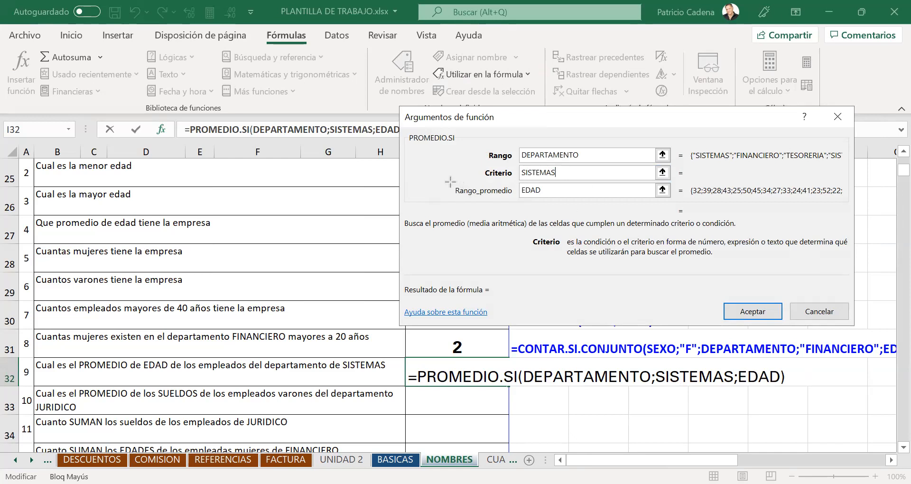
{"action": "left_click_drag", "start_coordinate": [448, 179], "coordinate": [517, 204]}
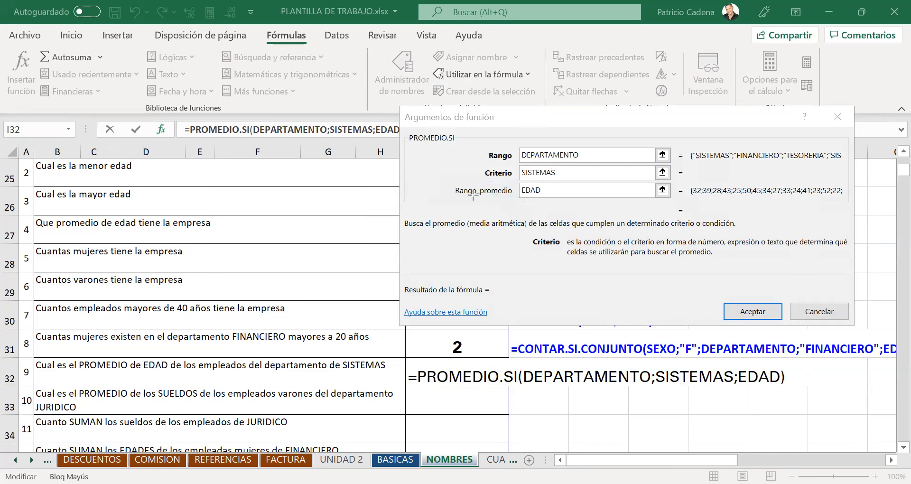
{"action": "left_click_drag", "start_coordinate": [450, 182], "coordinate": [519, 202]}
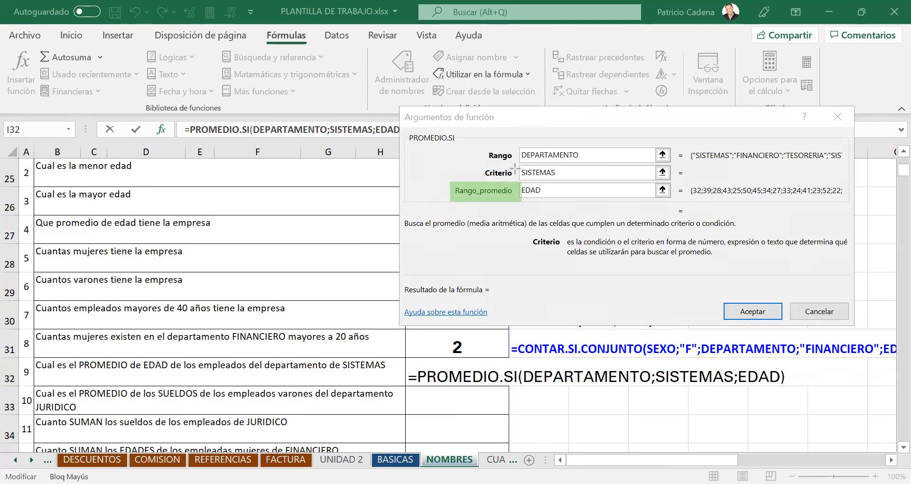
{"action": "mouse_move", "coordinate": [458, 192]}
{"action": "left_mouse_down"}
{"action": "mouse_move", "coordinate": [374, 256]}
{"action": "mouse_move", "coordinate": [207, 334]}
{"action": "mouse_move", "coordinate": [139, 354]}
{"action": "mouse_move", "coordinate": [146, 348]}
{"action": "left_mouse_up"}
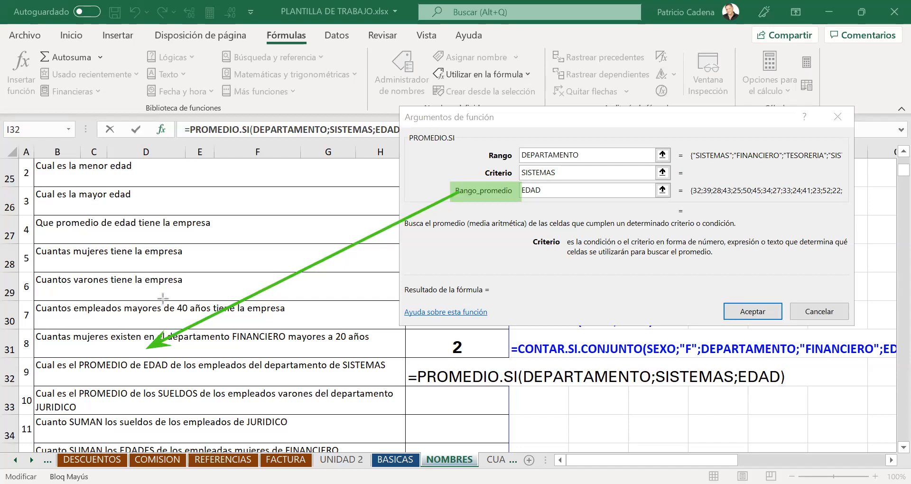
{"action": "mouse_move", "coordinate": [76, 355]}
{"action": "left_mouse_down"}
{"action": "mouse_move", "coordinate": [101, 378]}
{"action": "mouse_move", "coordinate": [169, 375]}
{"action": "left_mouse_up"}
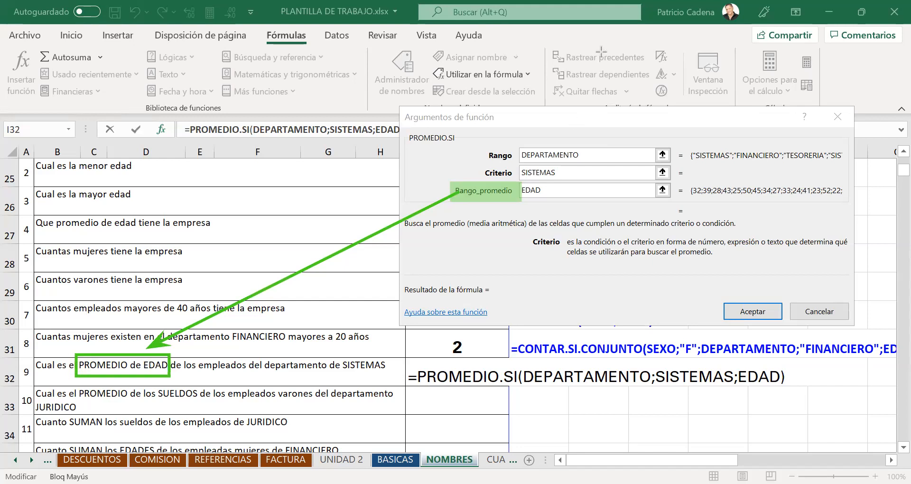
- Confirm the PROMEDIO.SI formula in I32 and copy the cell formatting of I31 onto it
{"action": "left_click", "coordinate": [553, 191]}
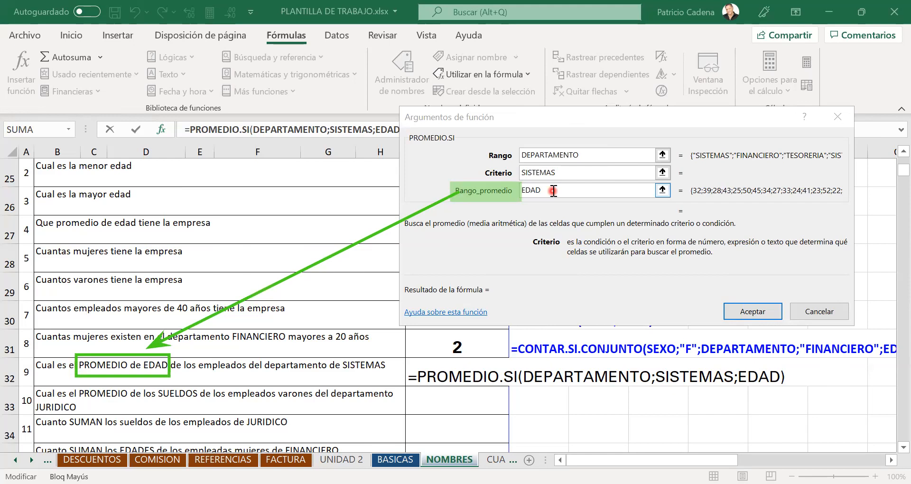
{"action": "left_click", "coordinate": [750, 316]}
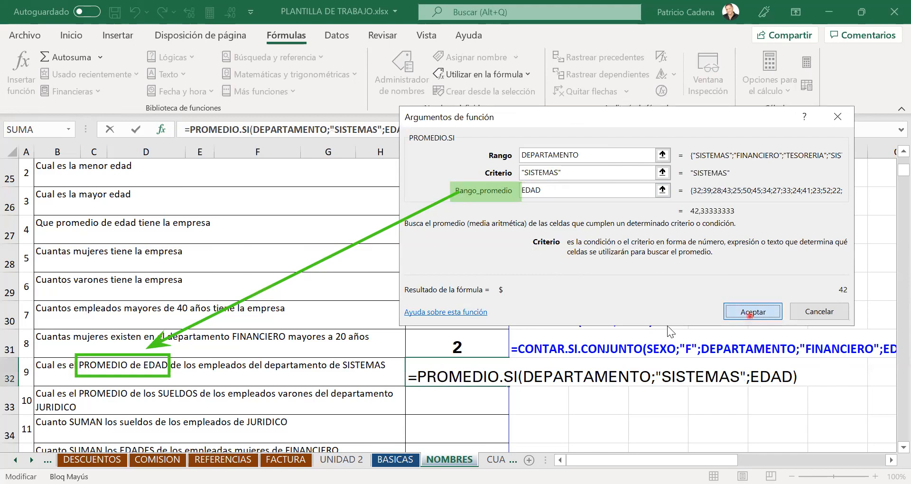
{"action": "left_click", "coordinate": [71, 35]}
{"action": "left_click", "coordinate": [43, 90]}
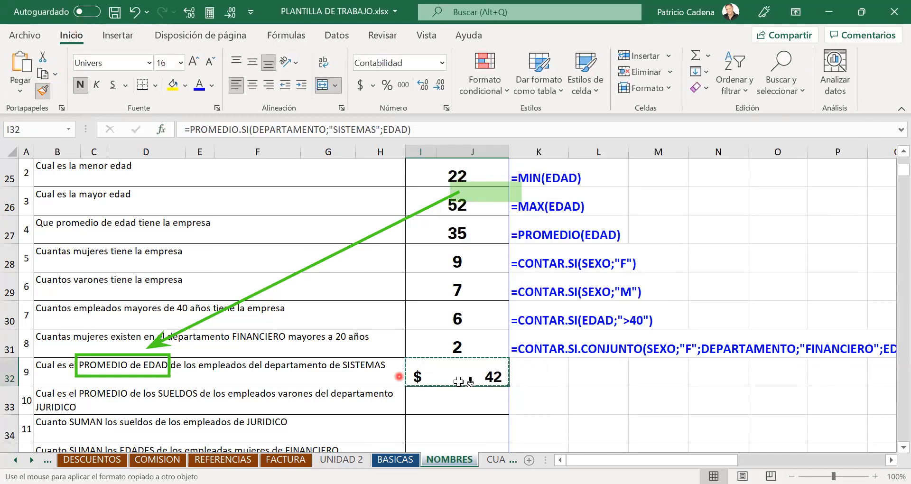
{"action": "left_click", "coordinate": [458, 350]}
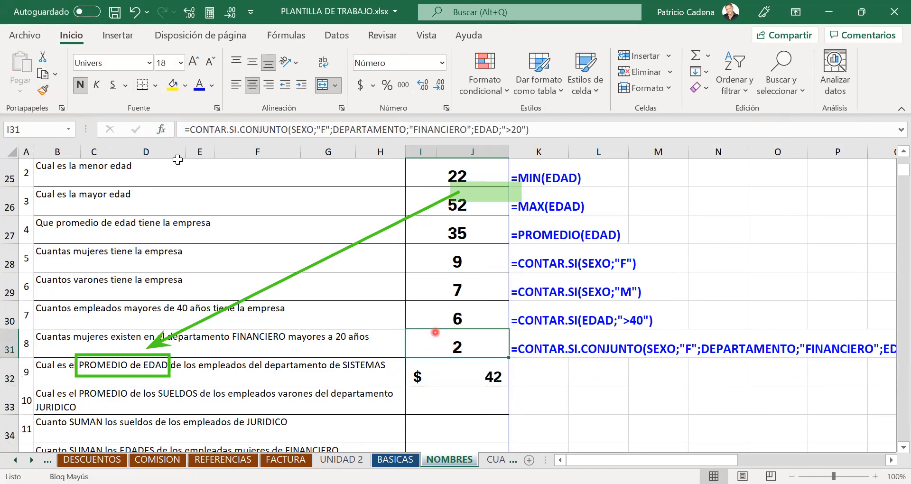
{"action": "left_click", "coordinate": [43, 90]}
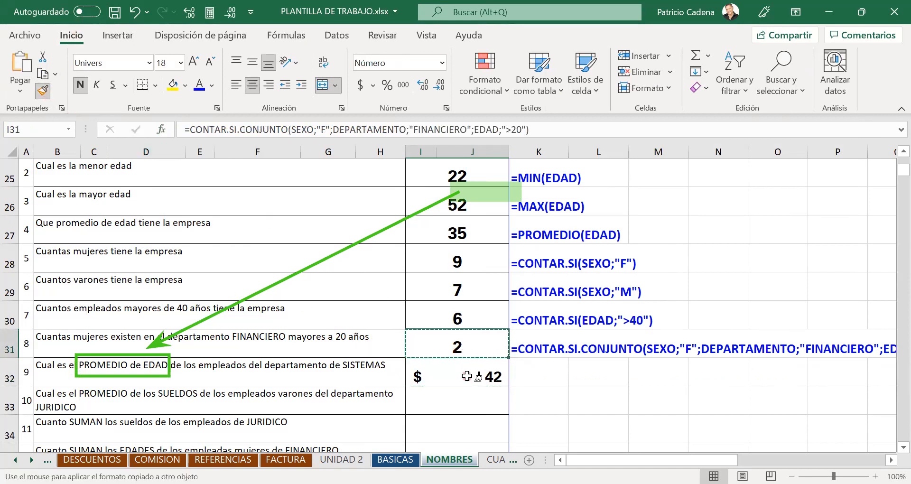
{"action": "left_click", "coordinate": [472, 374]}
{"action": "left_click", "coordinate": [554, 366]}
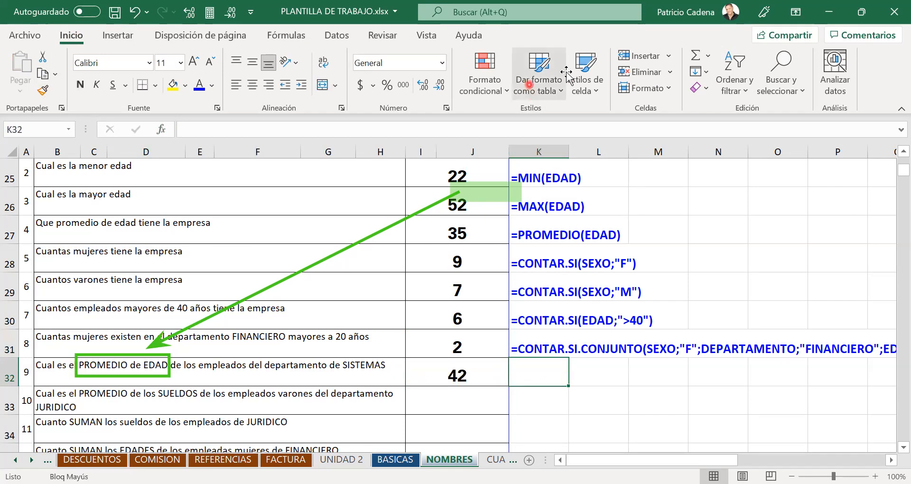
- Start a PROMEDIO.SI.CONJUNTO formula in I33 for question 10 and open its function arguments
{"action": "left_click", "coordinate": [457, 400]}
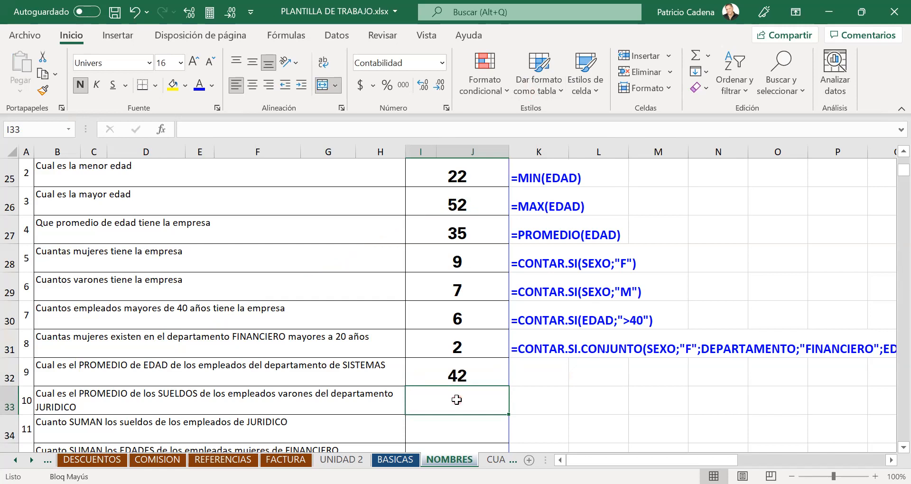
{"action": "type", "text": "="}
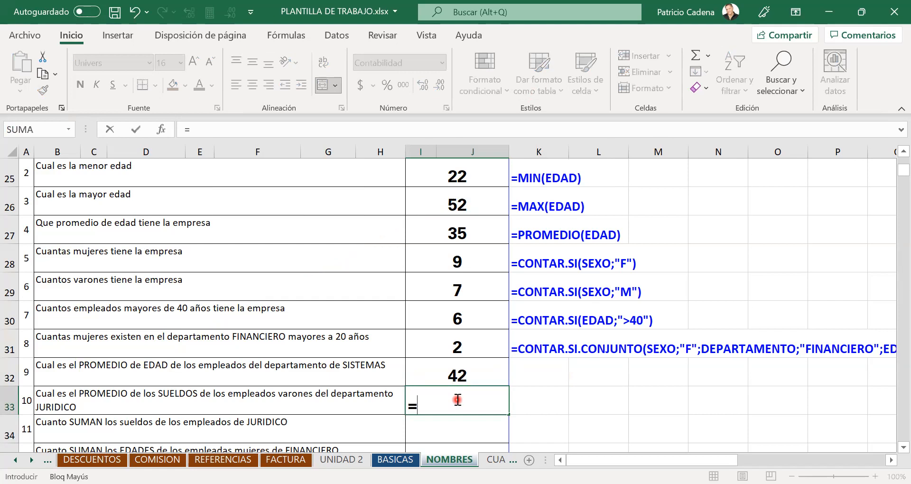
{"action": "type", "text": "PROMED"}
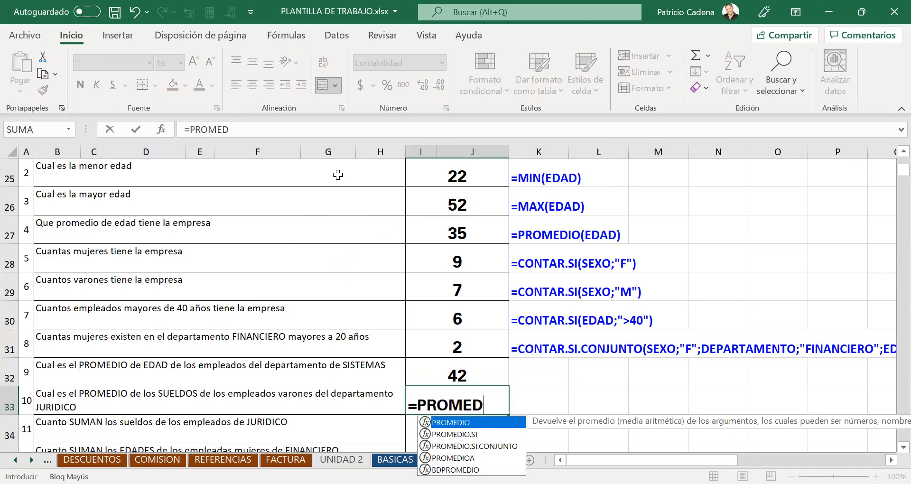
{"action": "key", "text": "Down"}
{"action": "key", "text": "Down"}
{"action": "key", "text": "Tab"}
{"action": "left_click", "coordinate": [161, 129]}
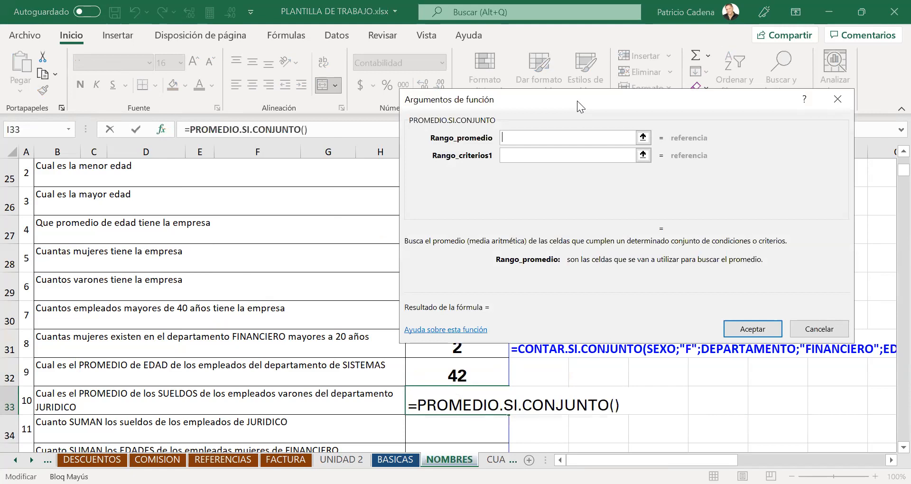
{"action": "left_click_drag", "start_coordinate": [621, 122], "coordinate": [664, 143]}
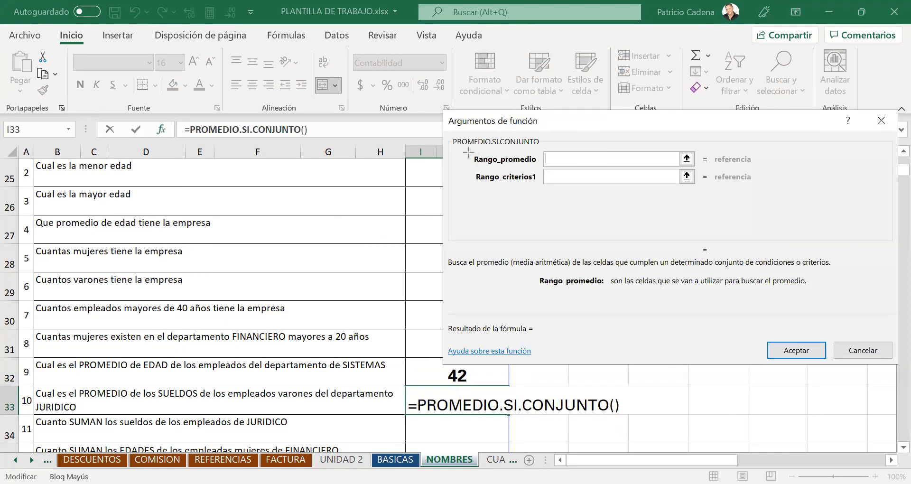
{"action": "left_click_drag", "start_coordinate": [467, 151], "coordinate": [544, 169]}
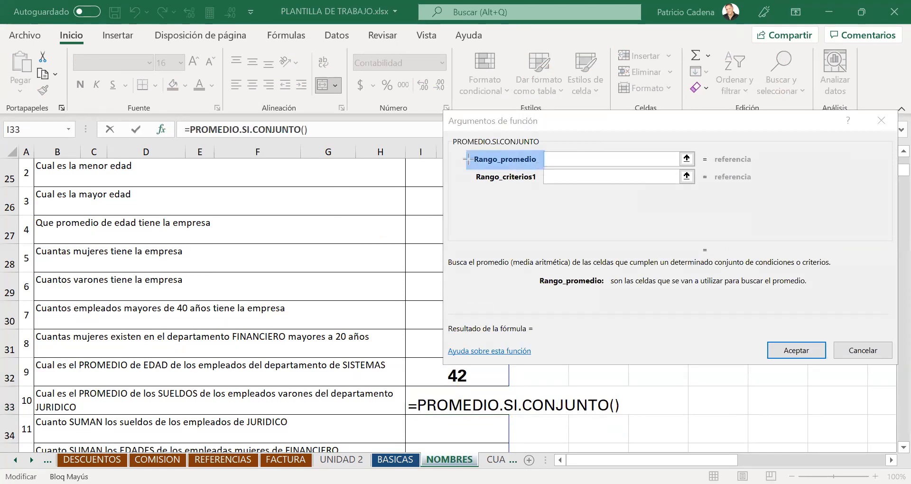
{"action": "mouse_move", "coordinate": [474, 160]}
{"action": "left_mouse_down"}
{"action": "mouse_move", "coordinate": [367, 274]}
{"action": "mouse_move", "coordinate": [194, 360]}
{"action": "left_mouse_up"}
{"action": "left_click_drag", "start_coordinate": [141, 379], "coordinate": [138, 381]}
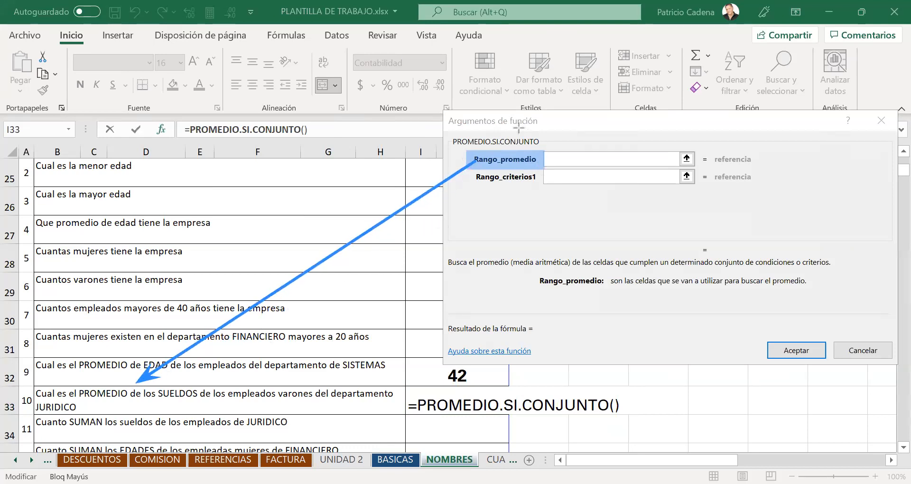
{"action": "mouse_move", "coordinate": [76, 383]}
{"action": "left_mouse_down"}
{"action": "mouse_move", "coordinate": [114, 404]}
{"action": "mouse_move", "coordinate": [202, 404]}
{"action": "left_mouse_up"}
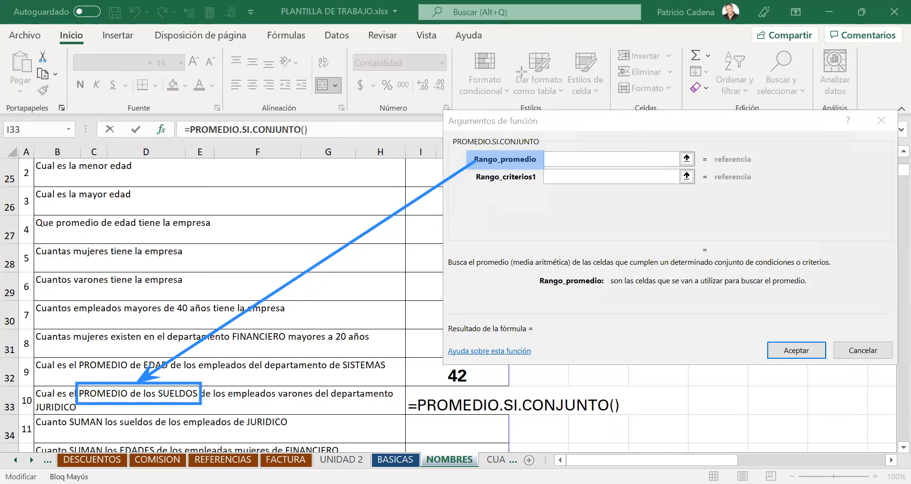
{"action": "left_click", "coordinate": [585, 159]}
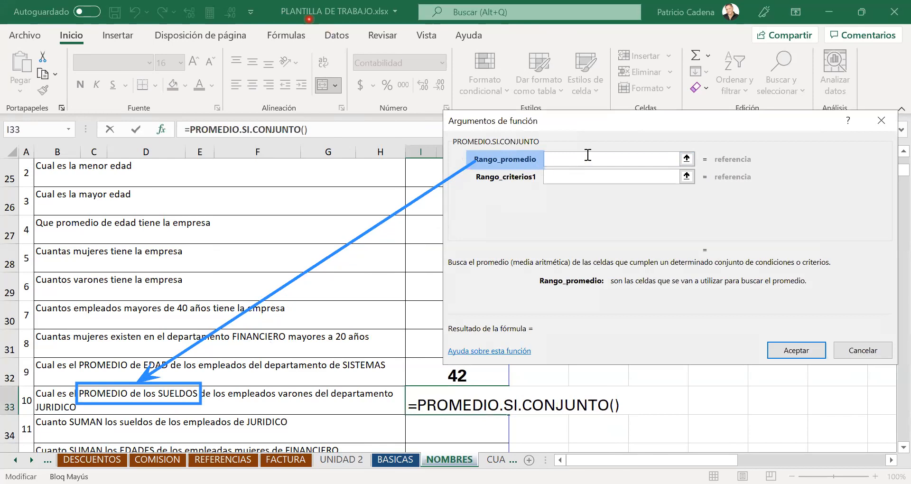
{"action": "left_click", "coordinate": [309, 18]}
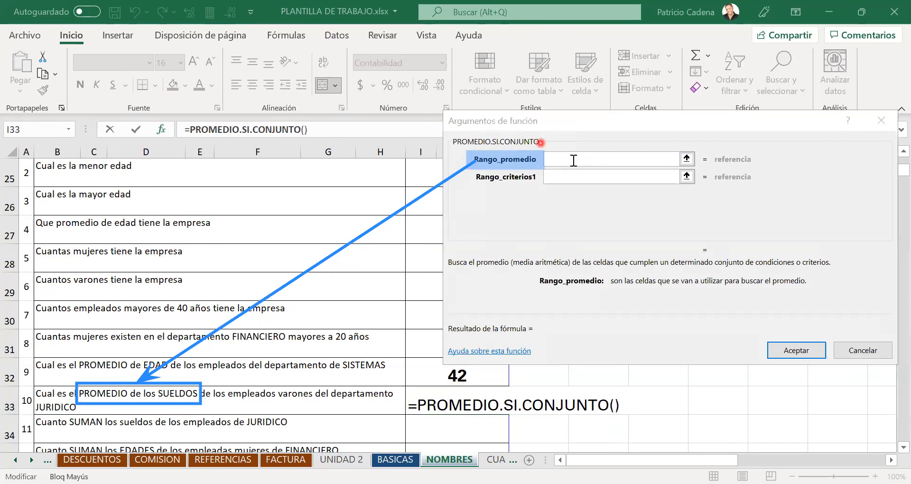
- Set the average range (Rango_promedio) of the I33 formula to the named range SUELDO
{"action": "left_click", "coordinate": [575, 158]}
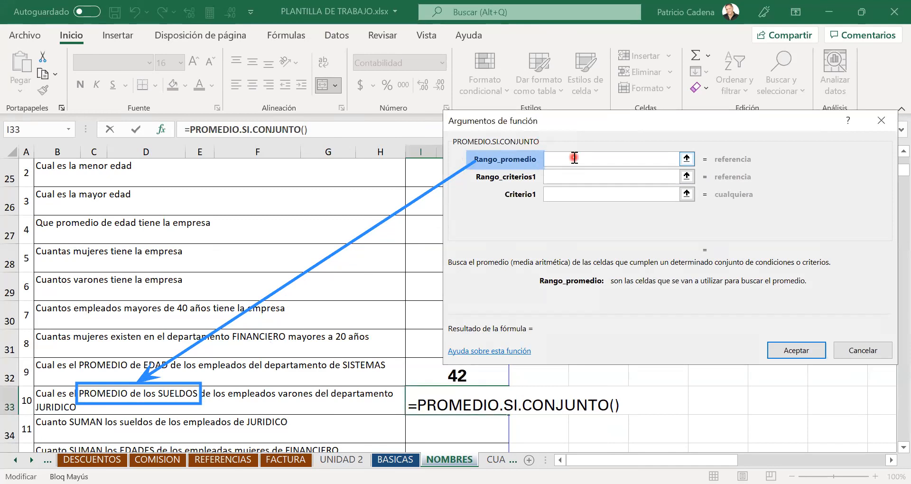
{"action": "left_click", "coordinate": [296, 33]}
{"action": "left_click", "coordinate": [484, 74]}
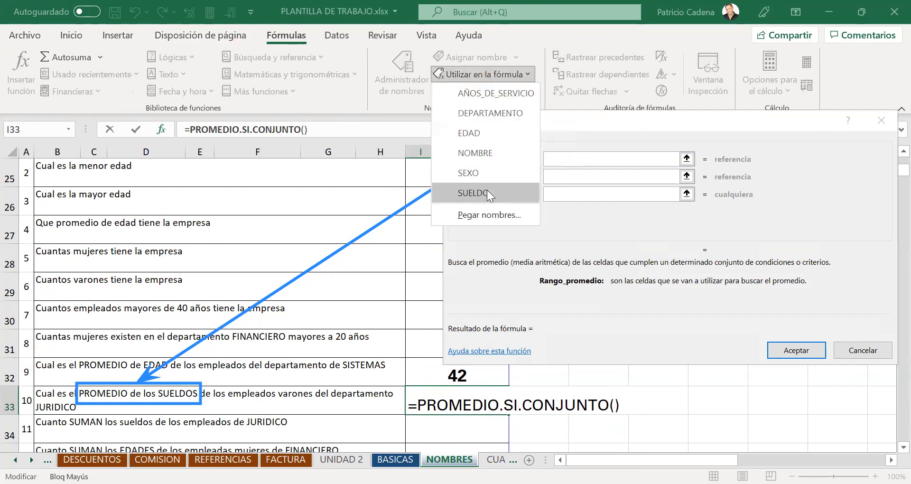
{"action": "left_click", "coordinate": [487, 193]}
- Add the first condition with the named range SEXO as Rango_criterios1 and the criterion M
{"action": "left_click", "coordinate": [564, 175]}
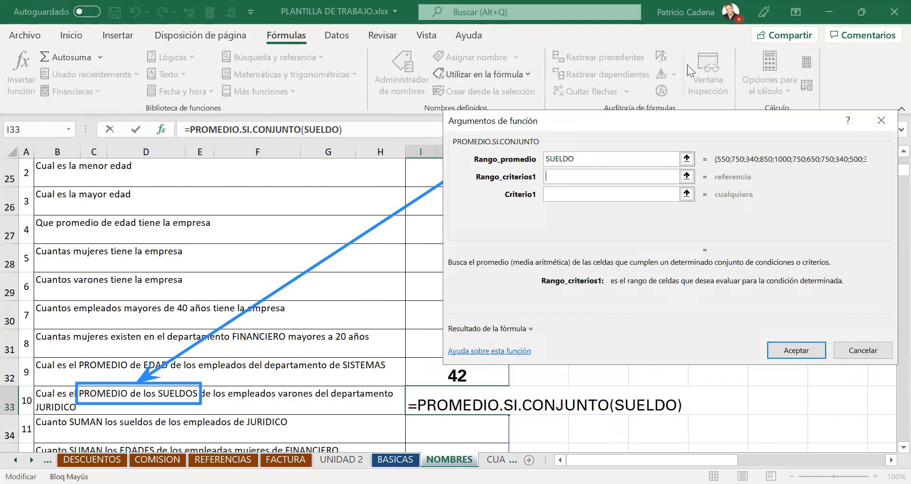
{"action": "left_click", "coordinate": [470, 72]}
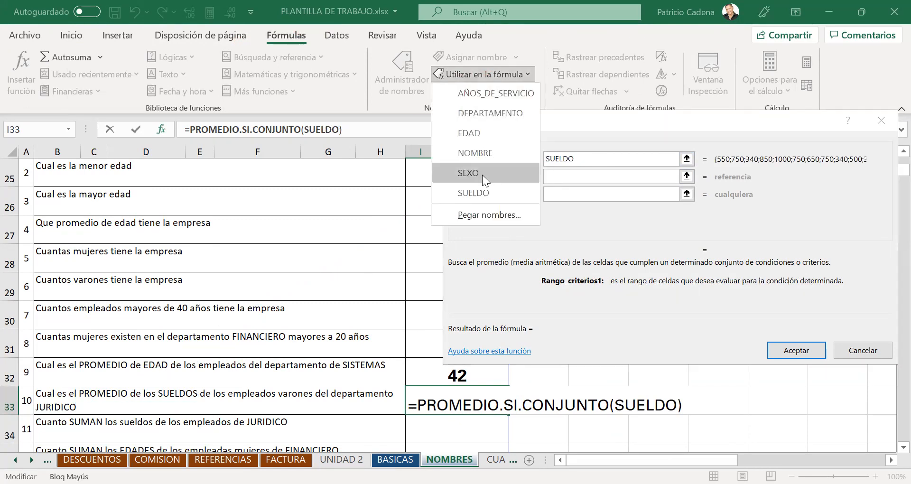
{"action": "left_click", "coordinate": [475, 173]}
{"action": "left_click", "coordinate": [589, 195]}
{"action": "type", "text": "M"}
{"action": "key", "text": "Tab"}
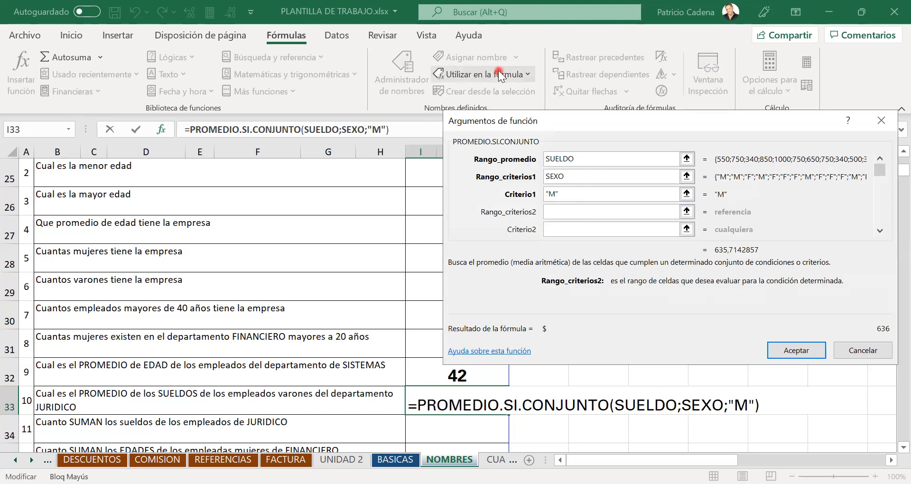
- Add the second condition with the named range DEPARTAMENTO and the criterion JURIDICO, and confirm the formula
{"action": "left_click", "coordinate": [502, 77]}
{"action": "left_click", "coordinate": [493, 114]}
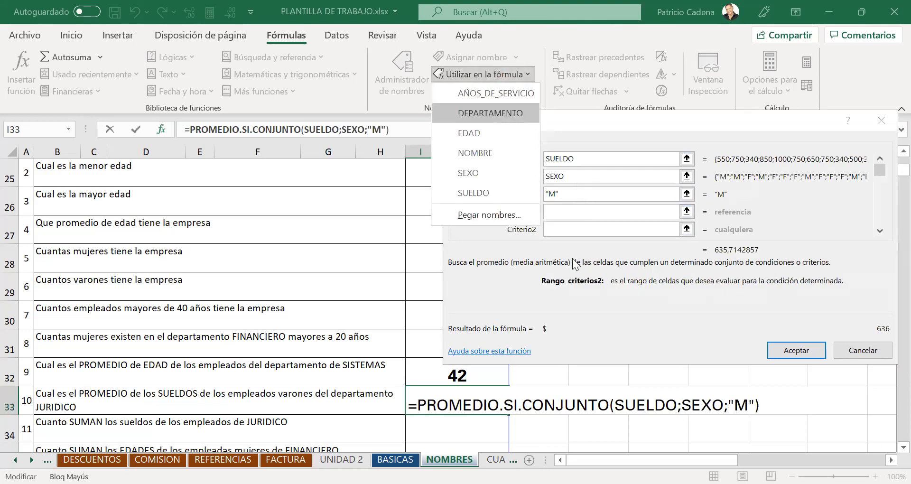
{"action": "left_click", "coordinate": [573, 230]}
{"action": "type", "text": "J"}
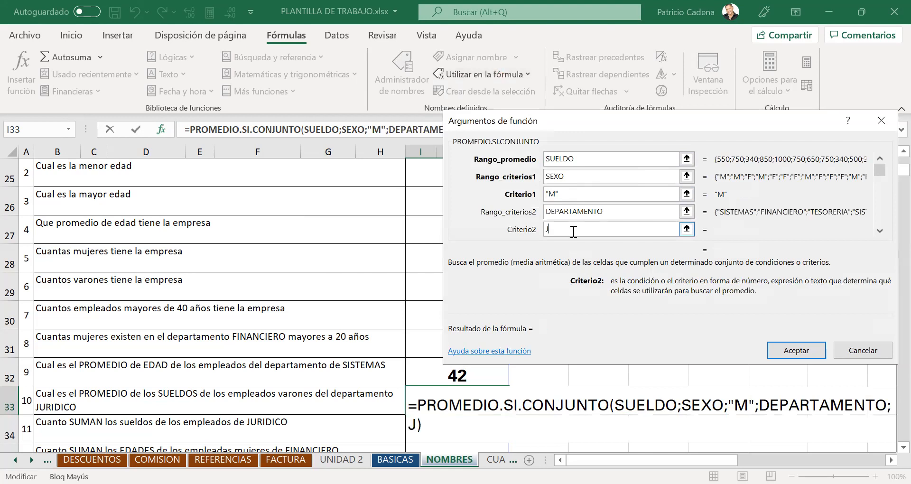
{"action": "type", "text": "URIDICO"}
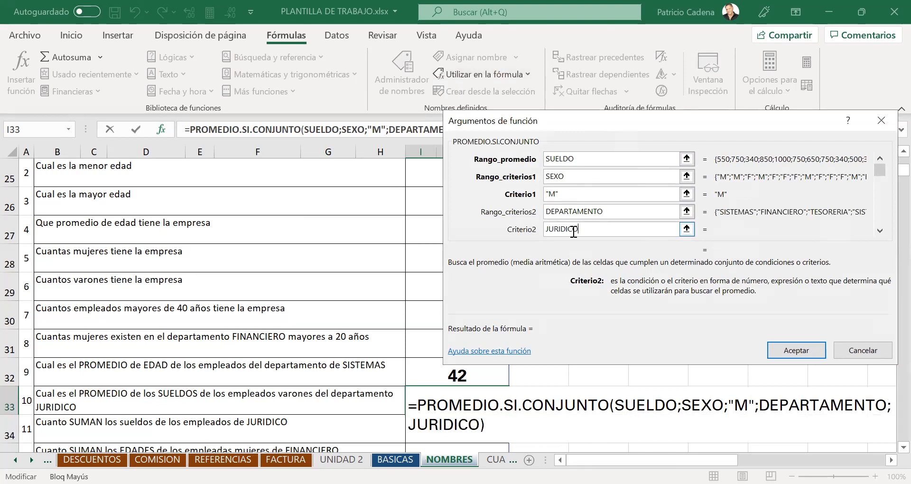
{"action": "left_click", "coordinate": [807, 352]}
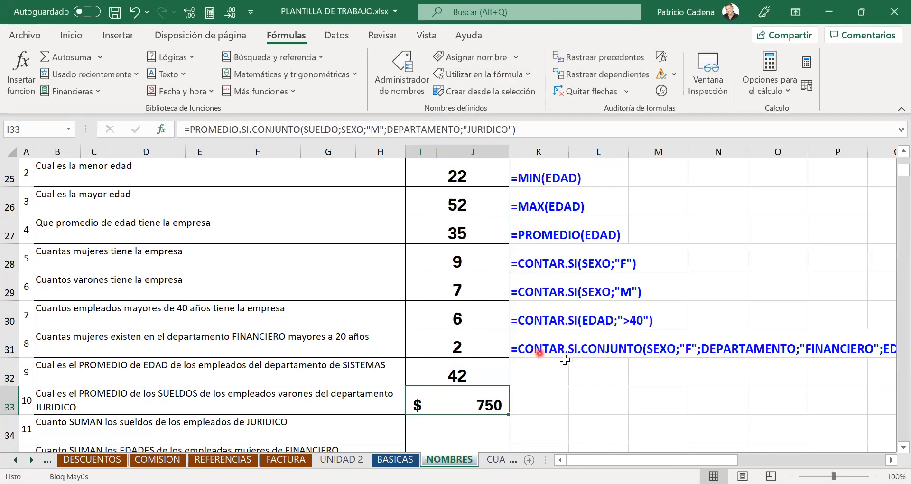
- Fill the FORMULATEXTO formula from K31 down to K33 and copy the cells K32:K33
{"action": "left_click", "coordinate": [565, 357]}
{"action": "left_click_drag", "start_coordinate": [568, 359], "coordinate": [559, 411]}
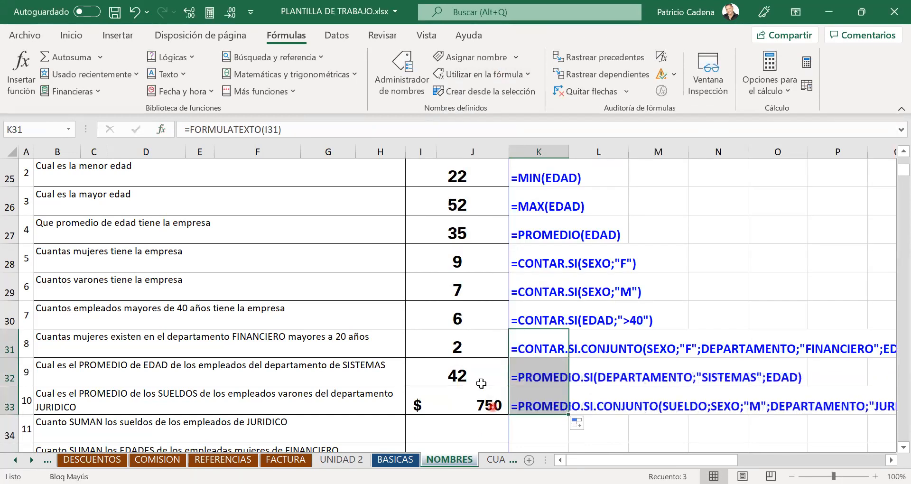
{"action": "left_click", "coordinate": [483, 376]}
{"action": "left_click_drag", "start_coordinate": [553, 375], "coordinate": [556, 402]}
{"action": "key", "text": "ctrl+c"}
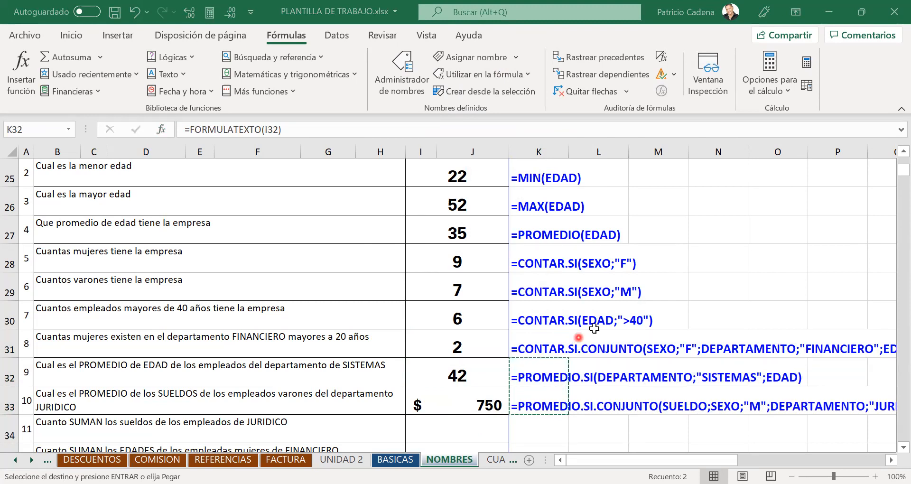
{"action": "key", "text": "Return"}
{"action": "left_click", "coordinate": [597, 359]}
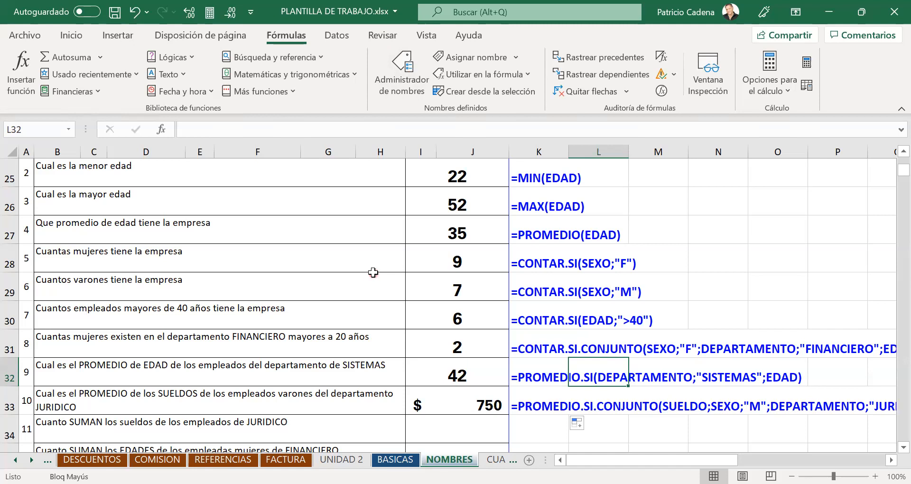
- Start a SUMAR.SI formula in I34 for question 11 and open its function arguments
{"action": "scroll", "coordinate": [373, 272], "scroll_direction": "down", "scroll_amount": 1}
{"action": "left_click", "coordinate": [425, 346]}
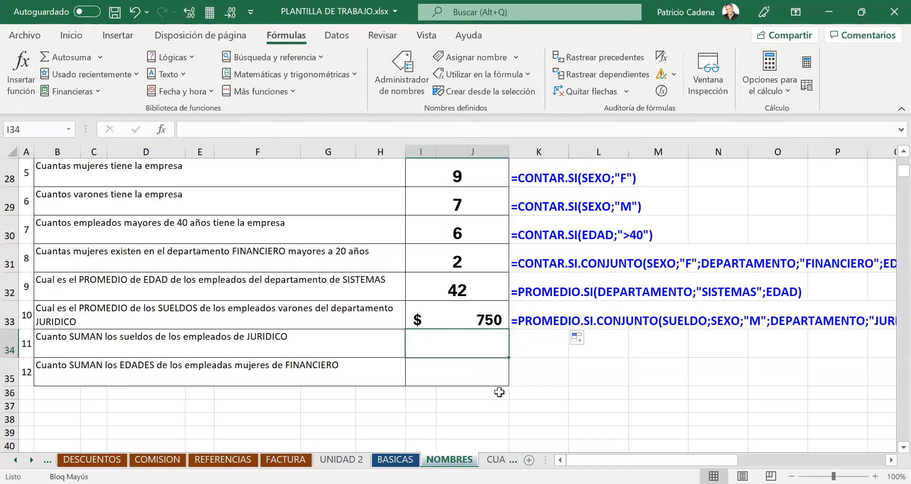
{"action": "type", "text": "="}
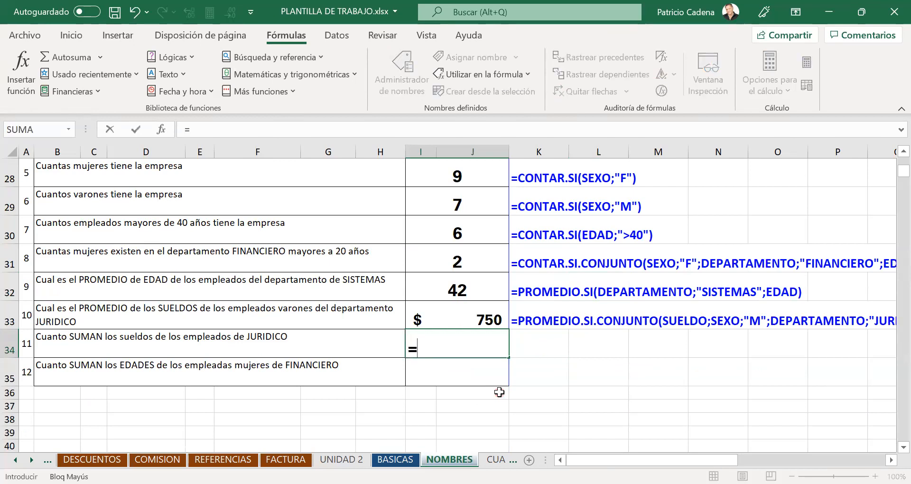
{"action": "type", "text": "SUMA"}
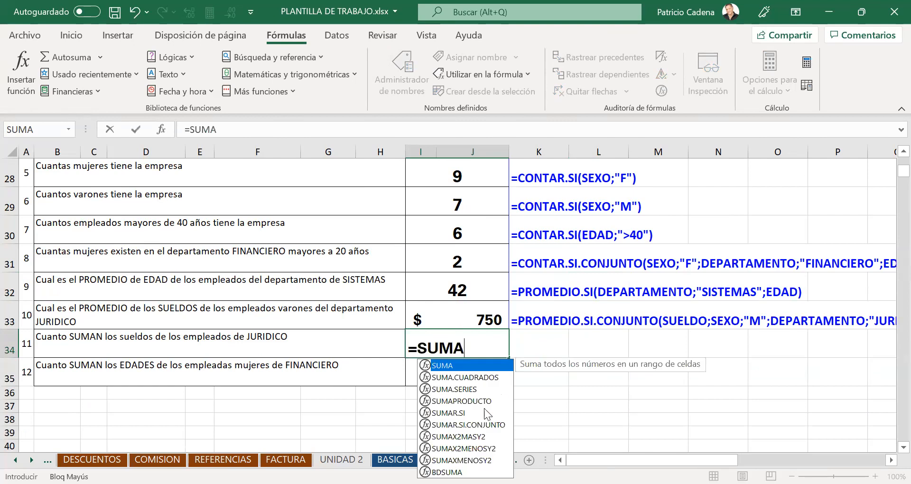
{"action": "left_click", "coordinate": [463, 413]}
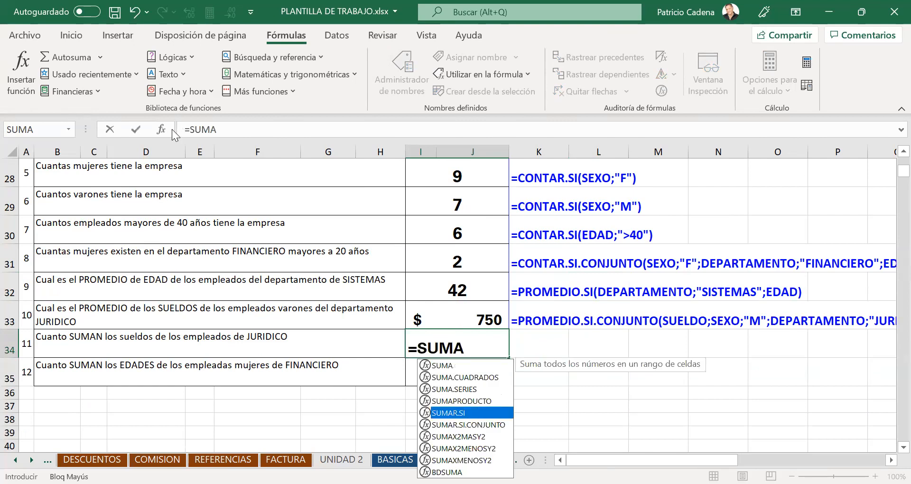
{"action": "key", "text": "Tab"}
{"action": "left_click", "coordinate": [156, 133]}
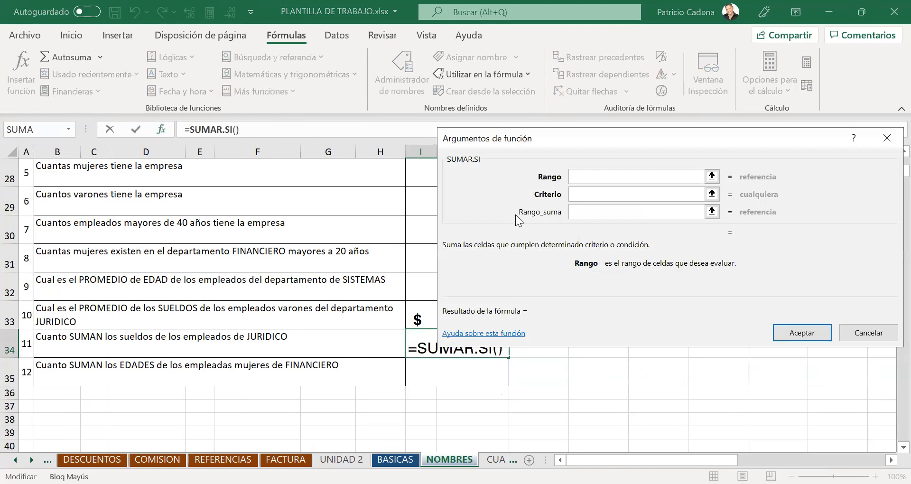
- Complete the SUMAR.SI formula with Rango_suma SUELDO, Rango DEPARTAMENTO and the criterion JURIDICO, and confirm it
{"action": "left_click", "coordinate": [579, 213]}
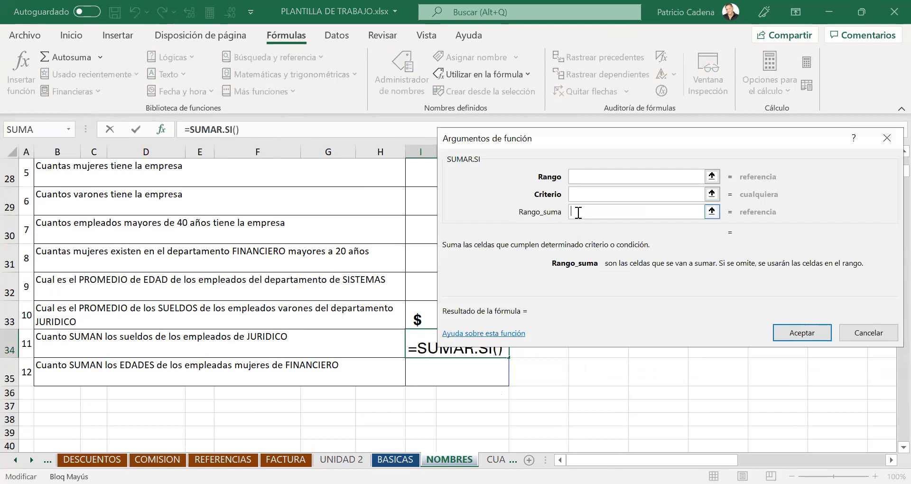
{"action": "left_click", "coordinate": [497, 79]}
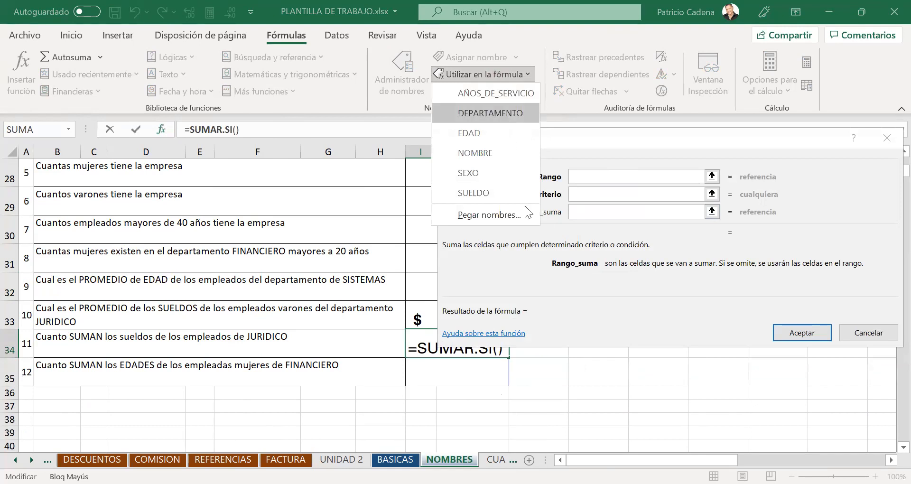
{"action": "left_click", "coordinate": [505, 190]}
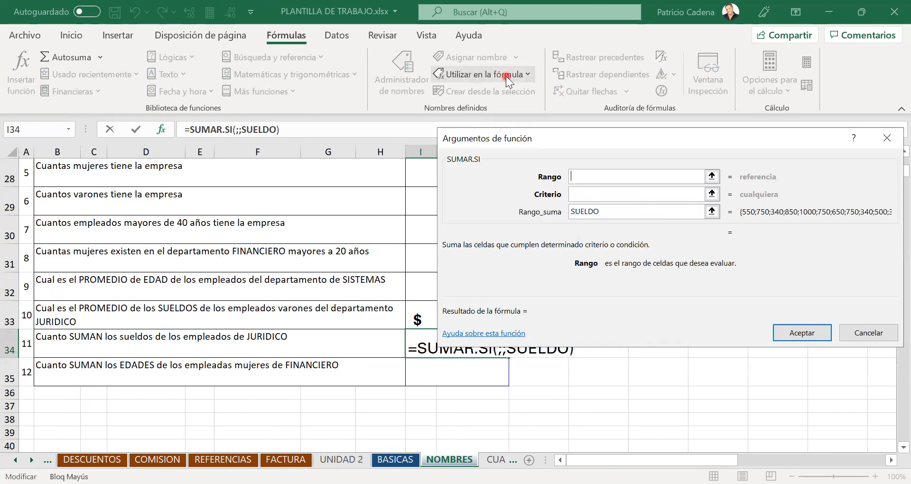
{"action": "left_click", "coordinate": [602, 195]}
{"action": "type", "text": "JURIDICO"}
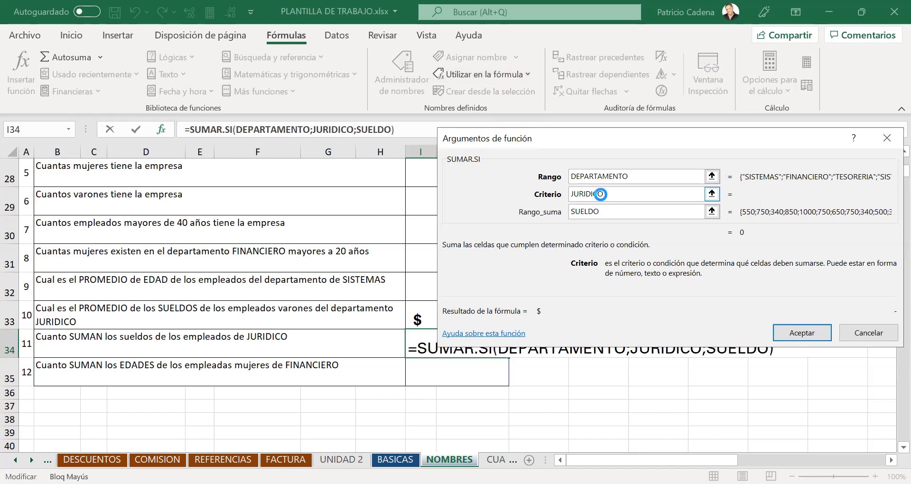
{"action": "key", "text": "Return"}
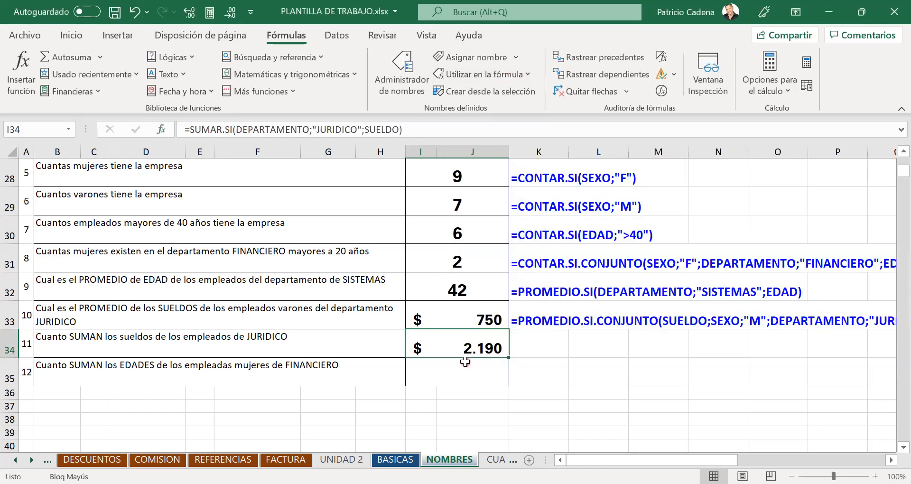
- Start a SUMAR.SI.CONJUNTO formula in I35 for question 12 and open its function arguments
{"action": "left_click", "coordinate": [456, 374]}
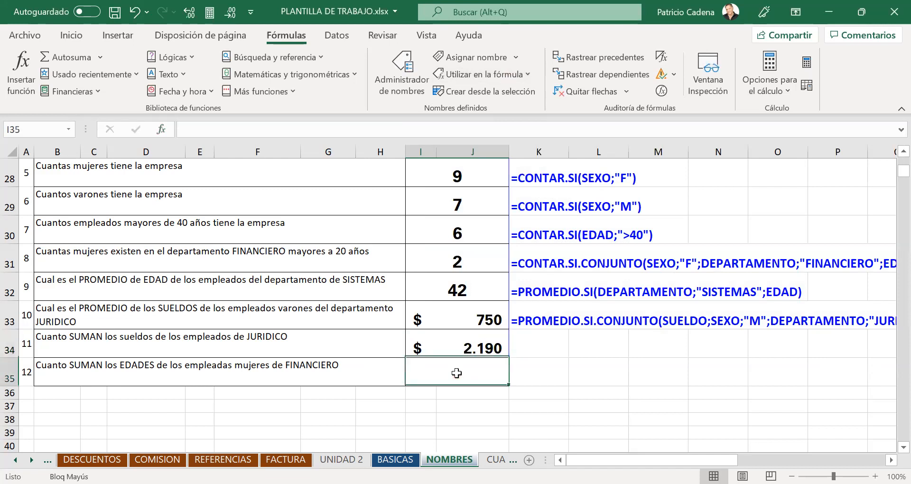
{"action": "type", "text": "="}
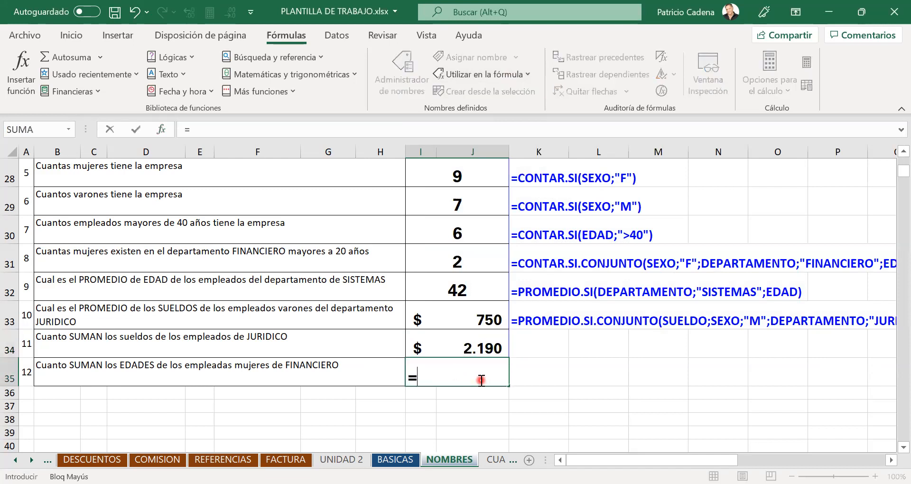
{"action": "type", "text": "SUMA"}
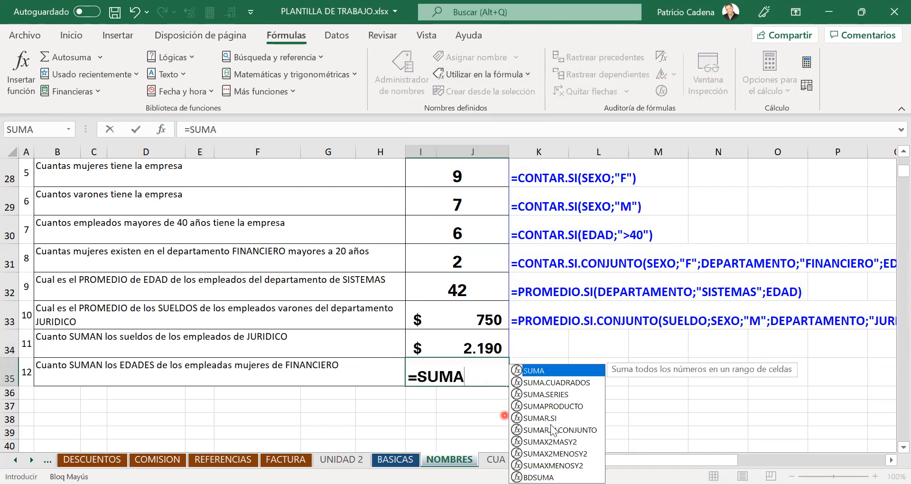
{"action": "double_click", "coordinate": [561, 428]}
{"action": "left_click", "coordinate": [163, 133]}
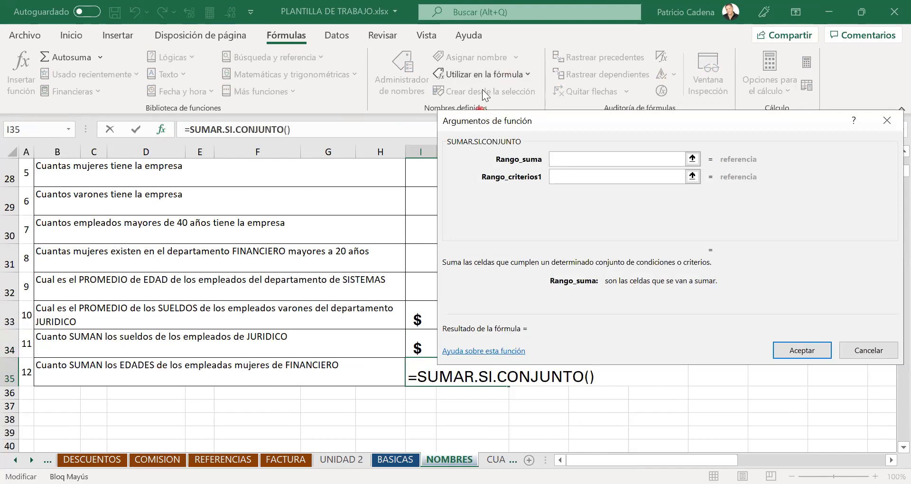
- Set Rango_suma to the named range EDAD and add the first condition with SEXO and the criterion F
{"action": "left_click", "coordinate": [487, 75]}
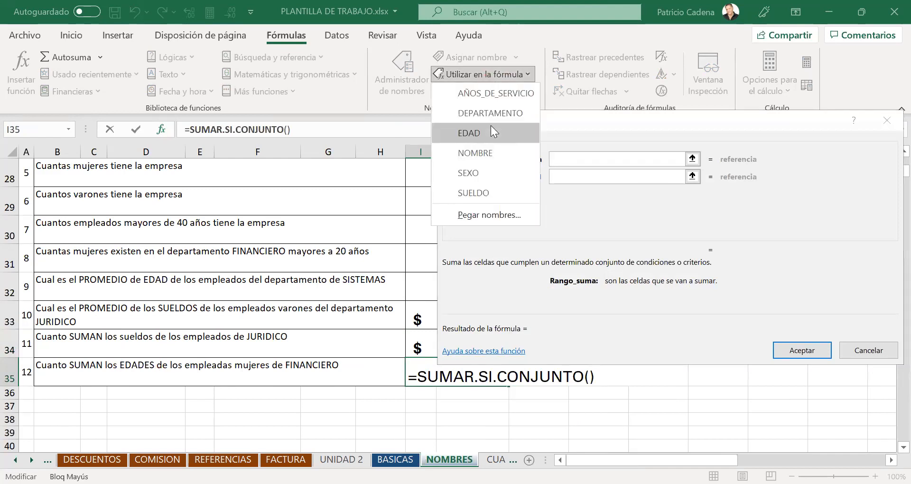
{"action": "left_click", "coordinate": [491, 128]}
{"action": "left_click", "coordinate": [503, 77]}
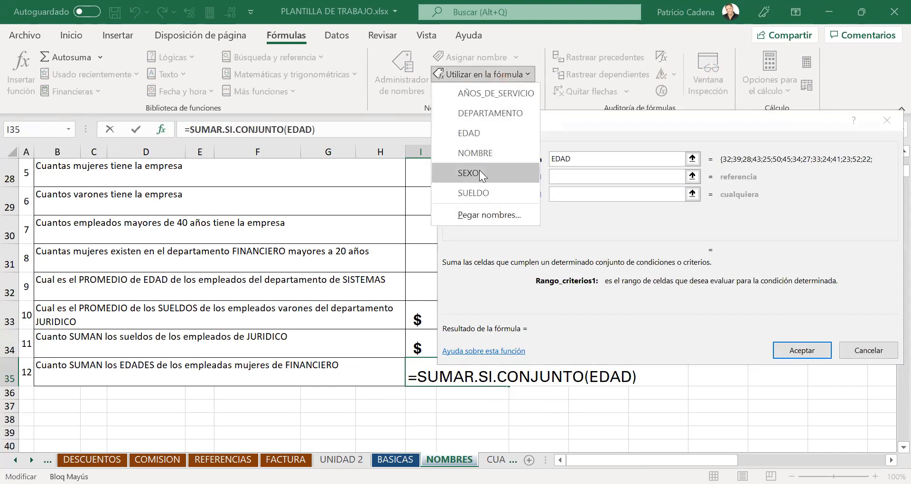
{"action": "left_click", "coordinate": [480, 173]}
{"action": "left_click", "coordinate": [579, 193]}
{"action": "type", "text": "F"}
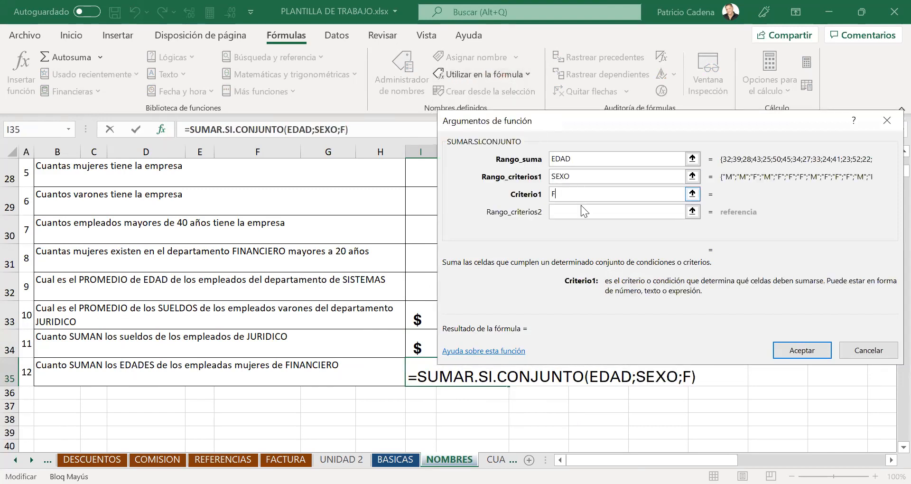
- Add the second condition with the named range DEPARTAMENTO and the criterion FINANCIERO, and confirm the formula
{"action": "left_click", "coordinate": [581, 205]}
{"action": "left_click", "coordinate": [506, 77]}
{"action": "left_click", "coordinate": [511, 114]}
{"action": "key", "text": "Tab"}
{"action": "type", "text": "FINANCIERO"}
{"action": "left_click", "coordinate": [576, 230]}
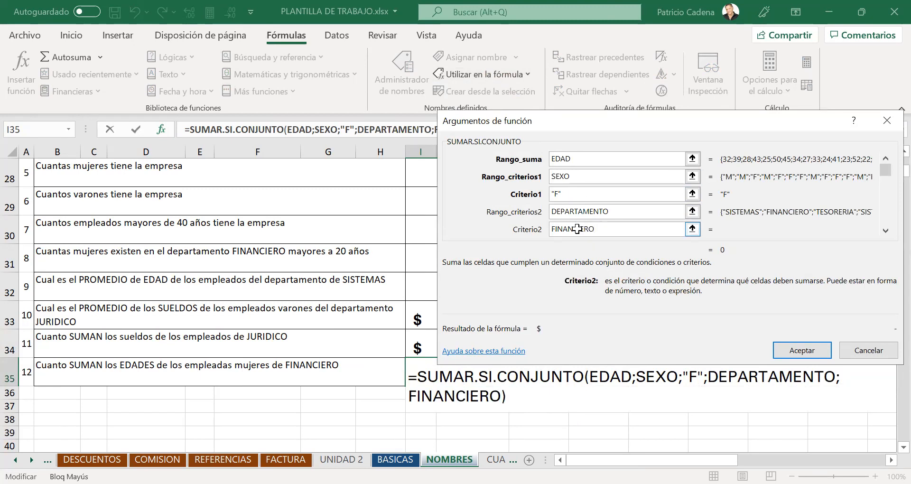
{"action": "key", "text": "Return"}
- Copy the number format of the answer in I32 onto the age sum in I35
{"action": "left_click", "coordinate": [459, 285]}
{"action": "left_click", "coordinate": [71, 40]}
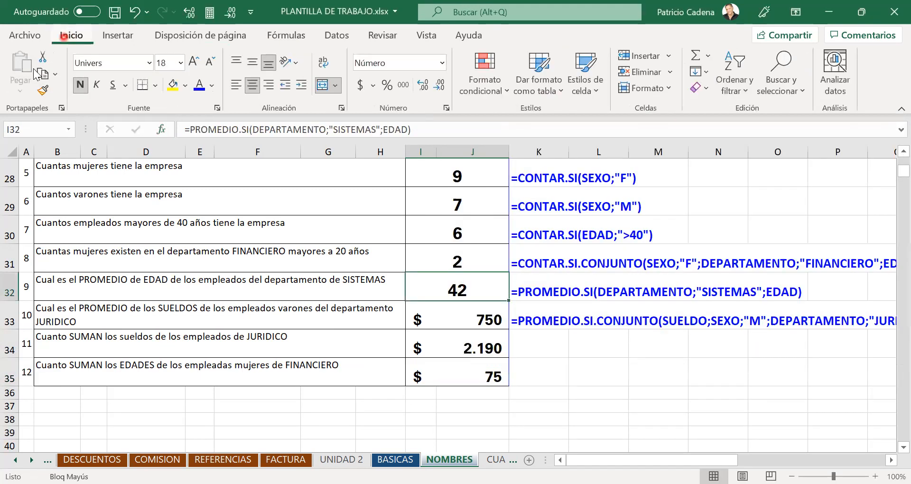
{"action": "left_click", "coordinate": [43, 91]}
{"action": "left_click", "coordinate": [462, 377]}
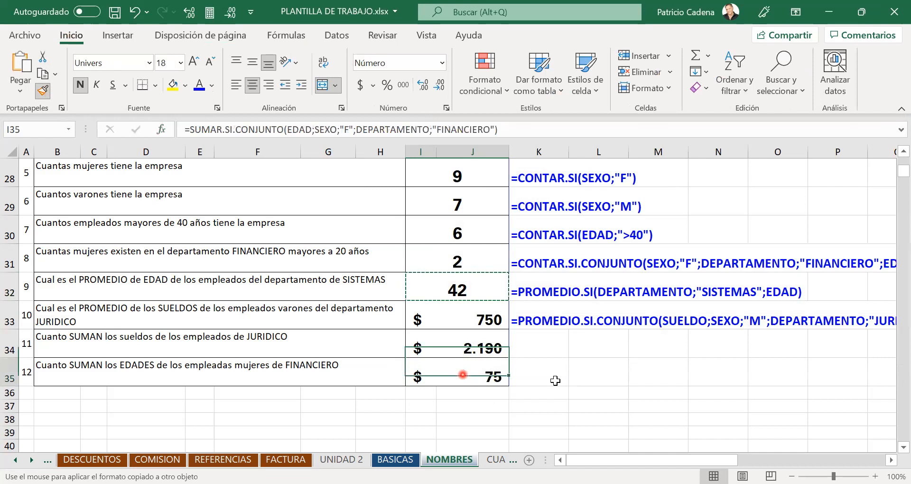
- Fill the FORMULATEXTO formula from K33 down to K35 and copy the cells K34:K35
{"action": "left_click", "coordinate": [542, 376]}
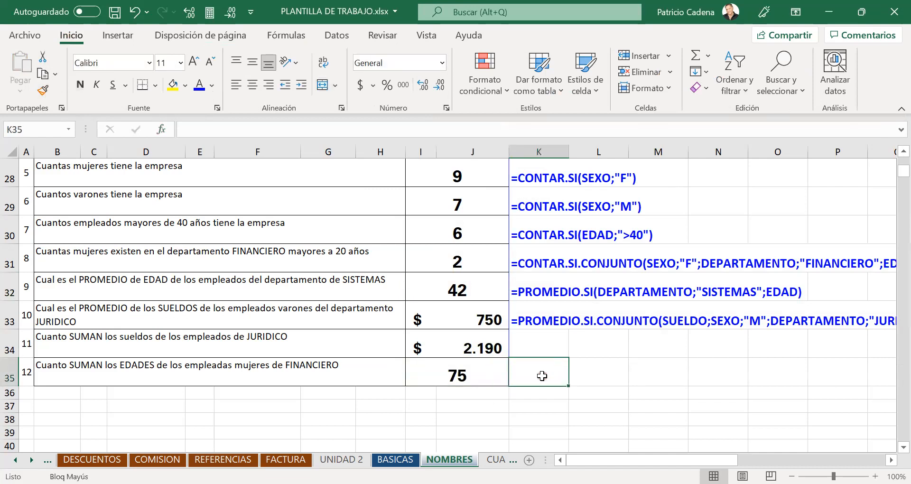
{"action": "left_click", "coordinate": [539, 323]}
{"action": "left_click_drag", "start_coordinate": [569, 329], "coordinate": [557, 383]}
{"action": "left_click", "coordinate": [636, 375]}
{"action": "left_click_drag", "start_coordinate": [539, 344], "coordinate": [537, 371]}
{"action": "key", "text": "ctrl+c"}
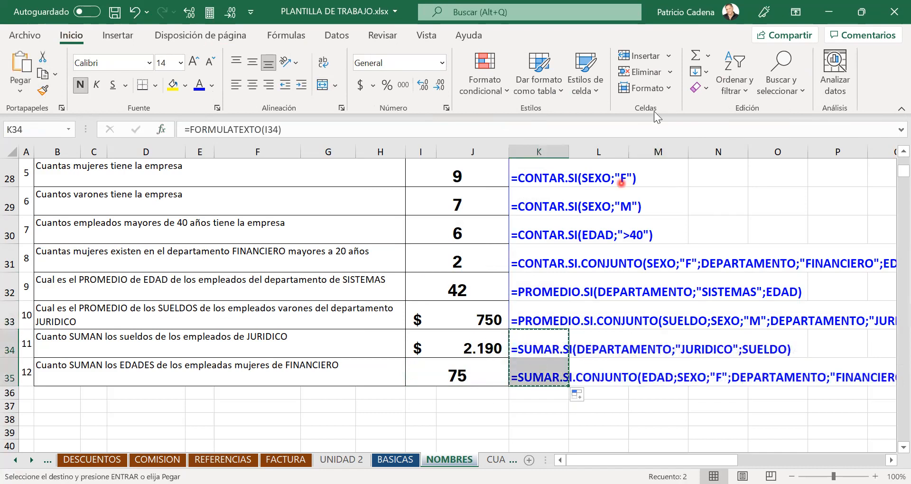
{"action": "left_click", "coordinate": [393, 319]}
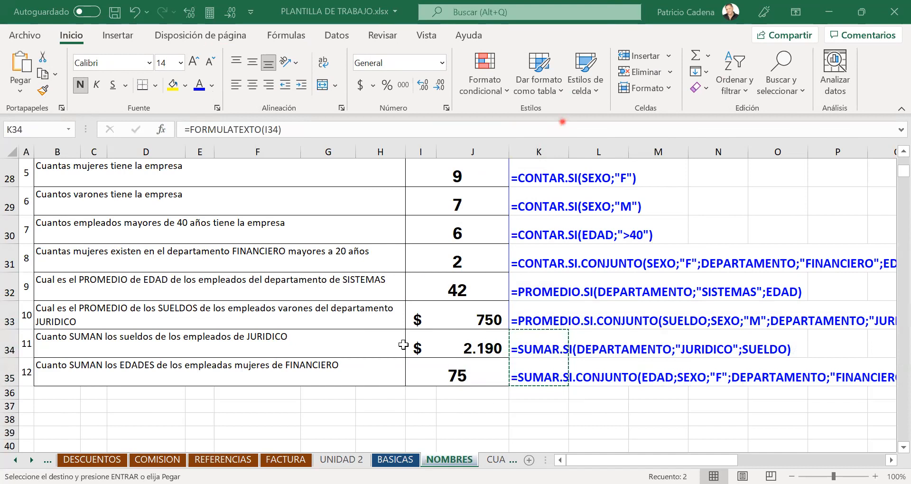
{"action": "left_click", "coordinate": [437, 314]}
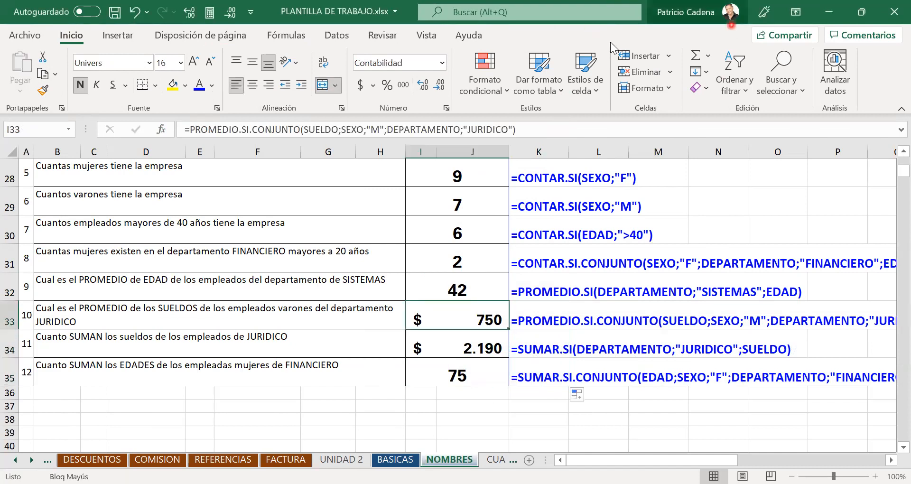
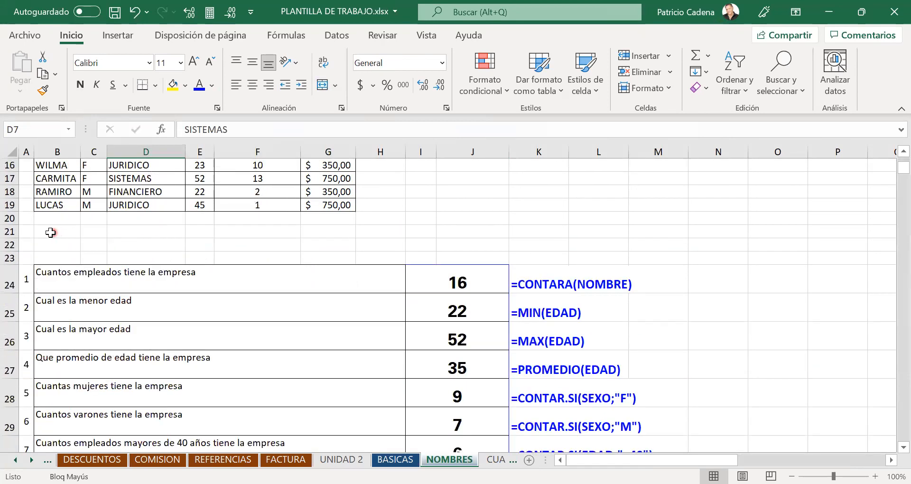
- Insert four blank rows at row 21, between the employee table and the questions
{"action": "left_click", "coordinate": [10, 231]}
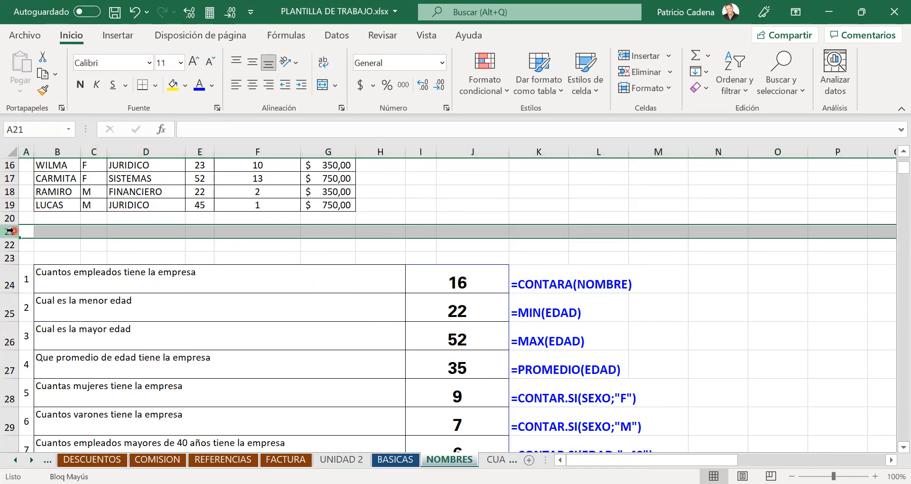
{"action": "key", "text": "ctrl+plus"}
{"action": "key", "text": "ctrl+plus"}
{"action": "key", "text": "ctrl+plus"}
{"action": "key", "text": "ctrl+plus"}
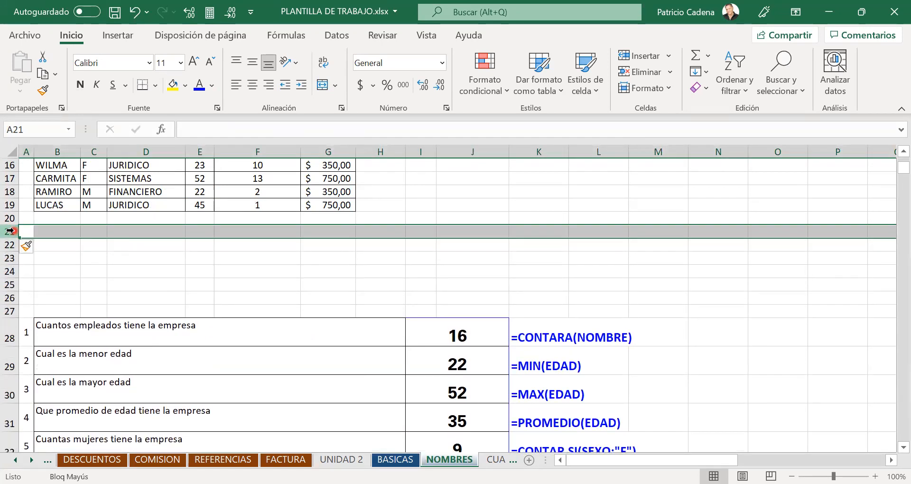
- Review the employee table and the list of questions with their answers and formulas
{"action": "left_click", "coordinate": [137, 250]}
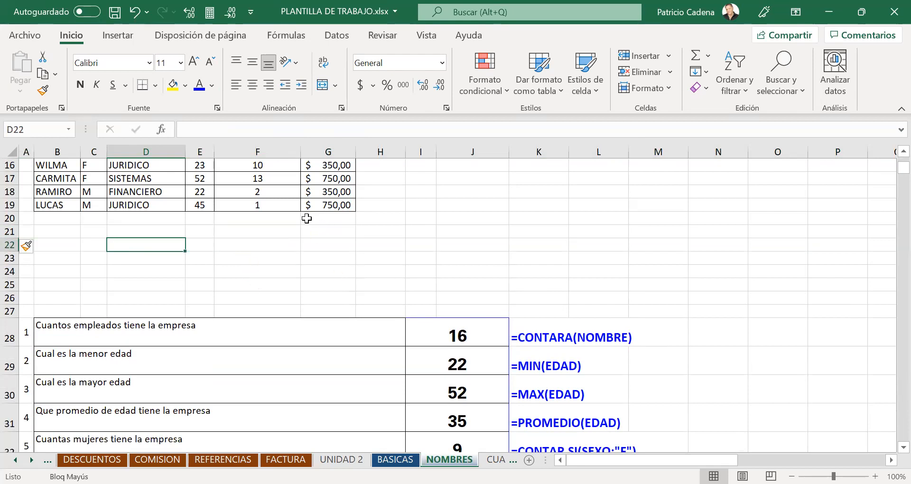
{"action": "key", "text": "Right"}
{"action": "key", "text": "Right"}
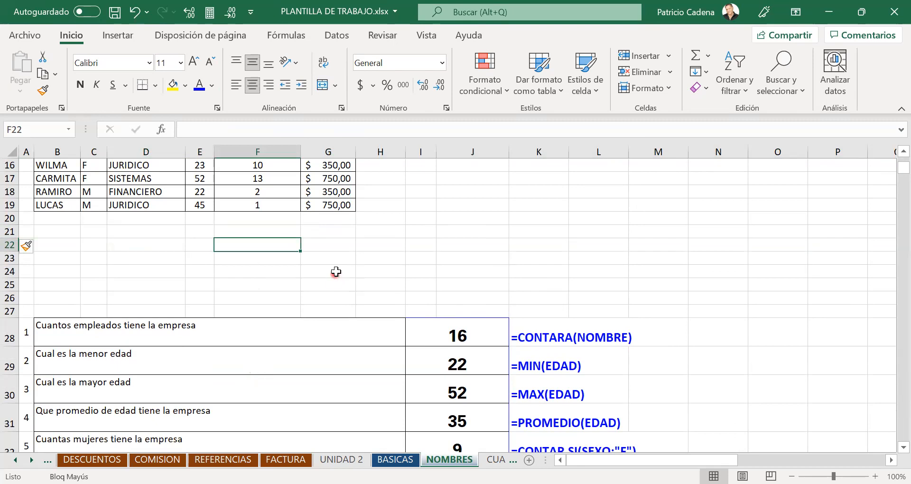
{"action": "scroll", "coordinate": [335, 276], "scroll_direction": "up", "scroll_amount": 5}
{"action": "left_click", "coordinate": [161, 221]}
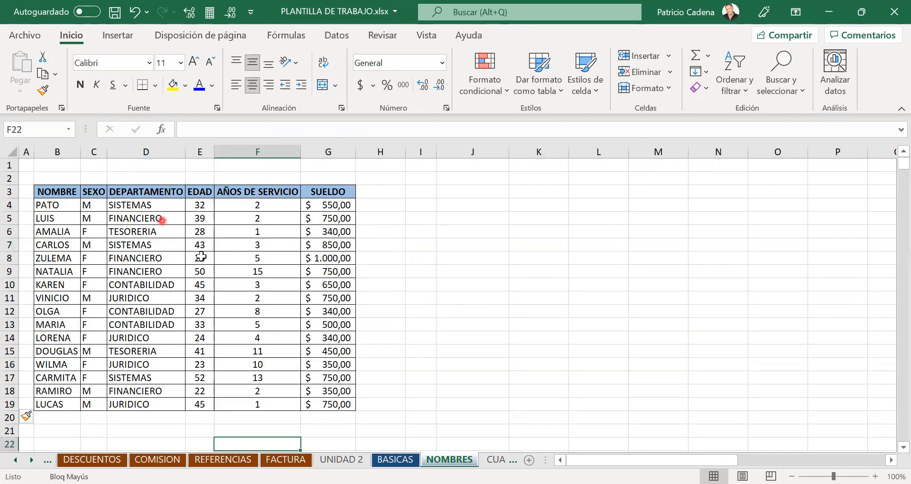
{"action": "left_click", "coordinate": [166, 310]}
{"action": "scroll", "coordinate": [167, 309], "scroll_direction": "down", "scroll_amount": 3}
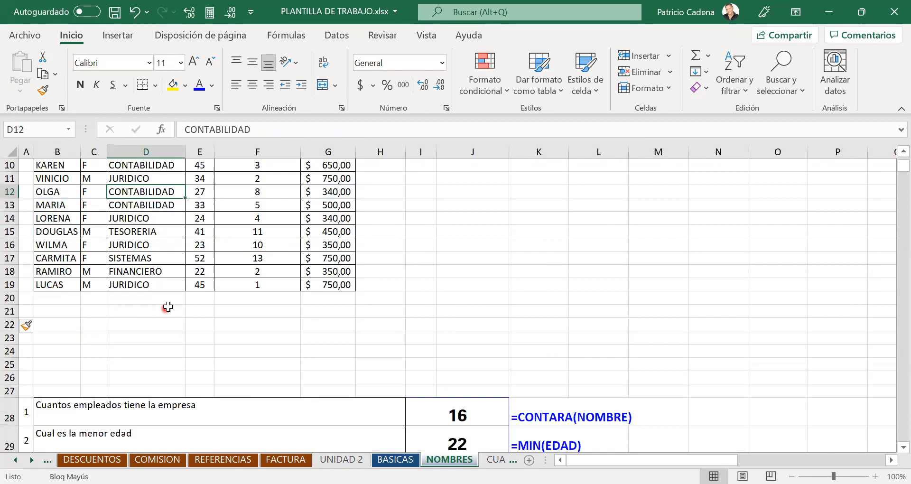
{"action": "scroll", "coordinate": [167, 307], "scroll_direction": "up", "scroll_amount": 3}
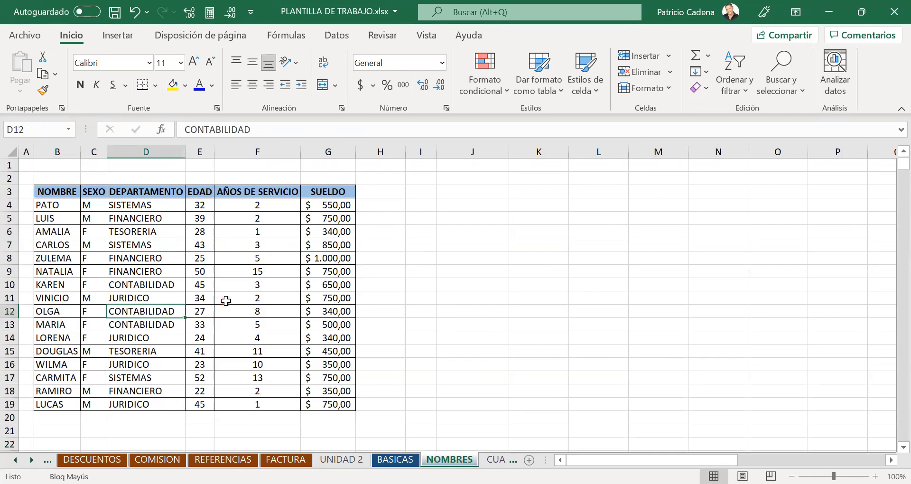
{"action": "left_click", "coordinate": [257, 285]}
{"action": "left_click", "coordinate": [204, 265]}
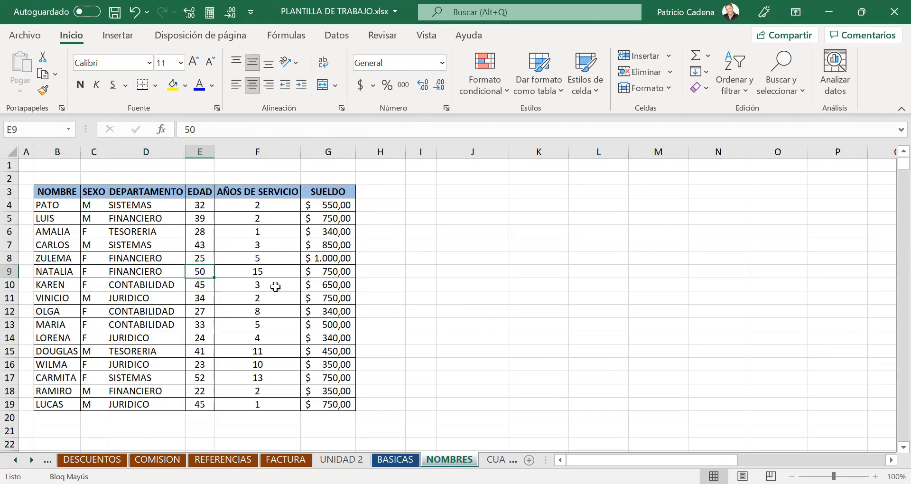
{"action": "scroll", "coordinate": [276, 286], "scroll_direction": "down", "scroll_amount": 1}
{"action": "scroll", "coordinate": [280, 275], "scroll_direction": "down", "scroll_amount": 4}
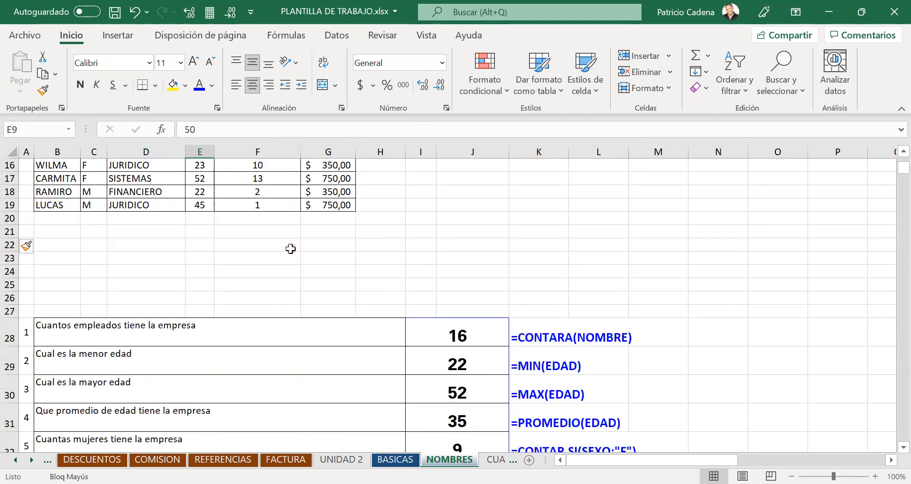
{"action": "scroll", "coordinate": [290, 248], "scroll_direction": "down", "scroll_amount": 6}
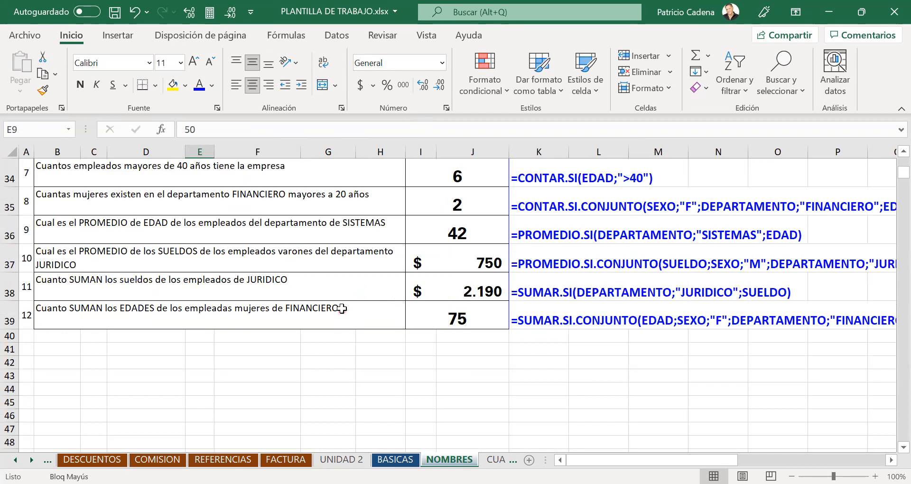
{"action": "left_click", "coordinate": [353, 290]}
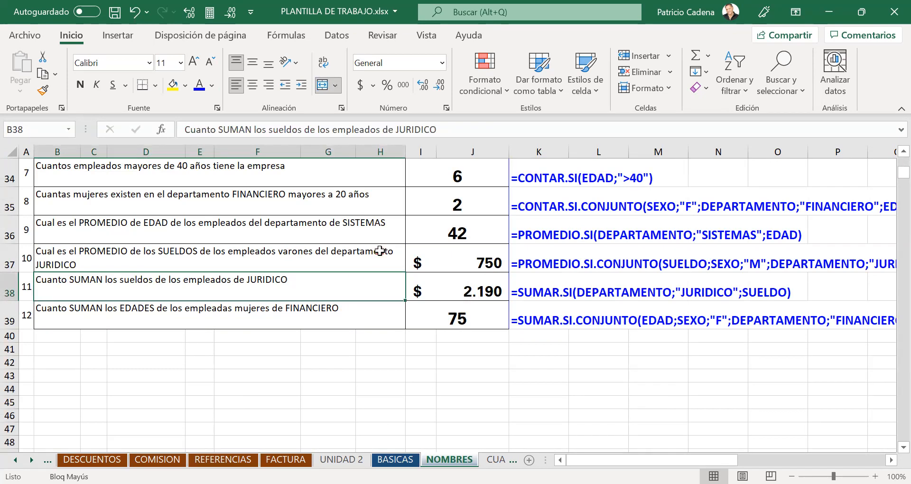
- Begin a new employee record in row 20 with the employee's first name, sex F and department FINANCIERO
{"action": "scroll", "coordinate": [379, 251], "scroll_direction": "up", "scroll_amount": 8}
{"action": "scroll", "coordinate": [380, 250], "scroll_direction": "up", "scroll_amount": 3}
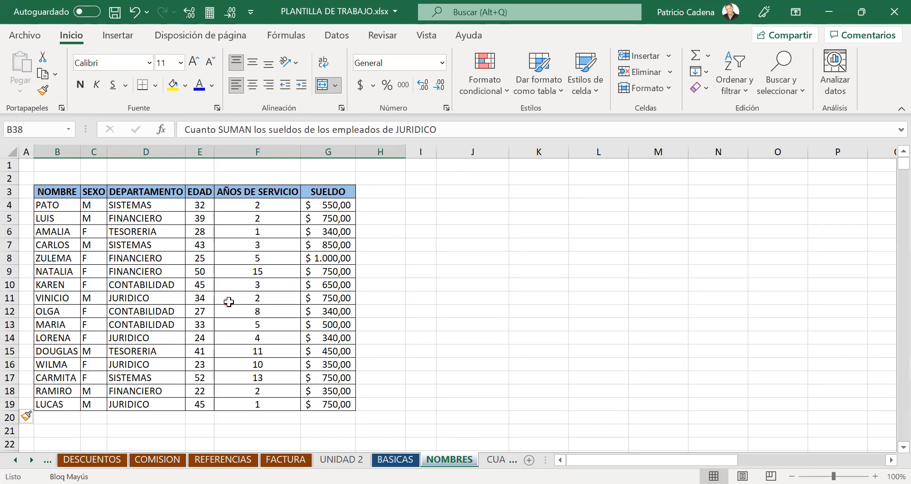
{"action": "scroll", "coordinate": [228, 302], "scroll_direction": "down", "scroll_amount": 2}
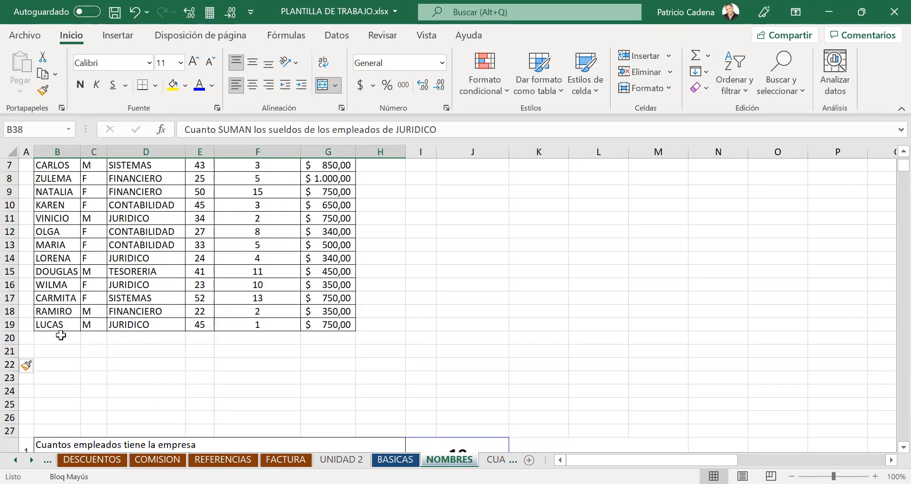
{"action": "left_click", "coordinate": [62, 342]}
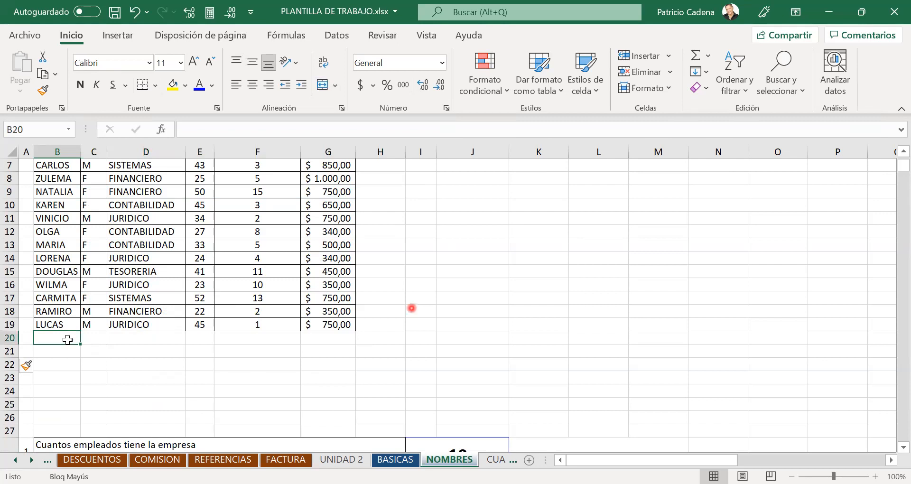
{"action": "type", "text": "PATR"}
{"action": "key", "text": "BackSpace"}
{"action": "key", "text": "BackSpace"}
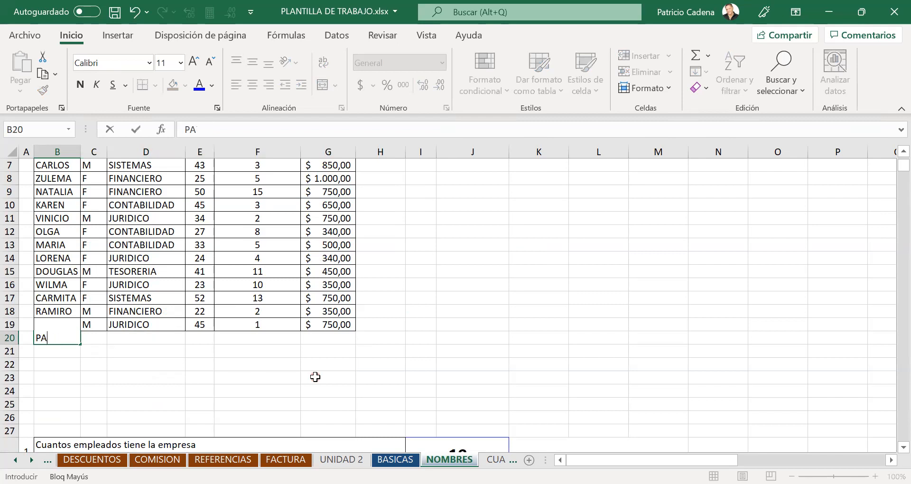
{"action": "type", "text": "ULINA"}
{"action": "key", "text": "Tab"}
{"action": "type", "text": "F"}
{"action": "key", "text": "Tab"}
{"action": "type", "text": "FINANCIERO"}
{"action": "key", "text": "Tab"}
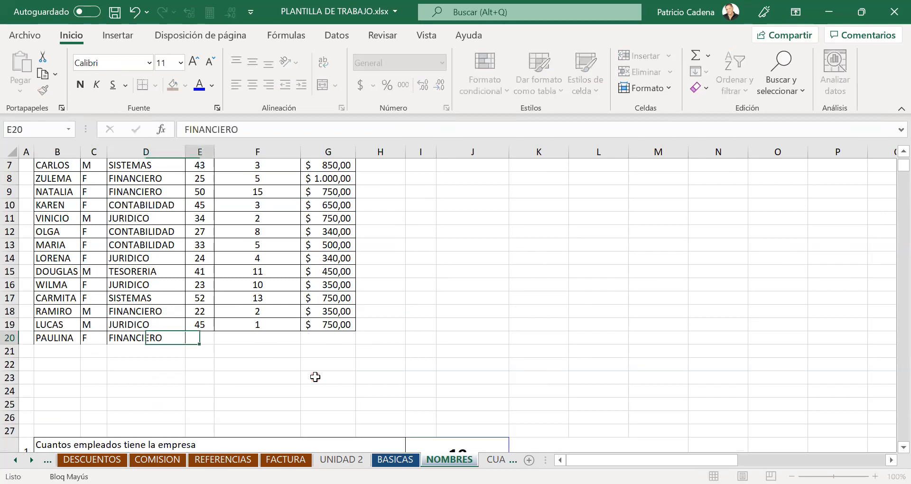
- Complete the new employee's record in row 20 with age 38, 2 years of service and a salary of 950
{"action": "type", "text": "38"}
{"action": "key", "text": "Tab"}
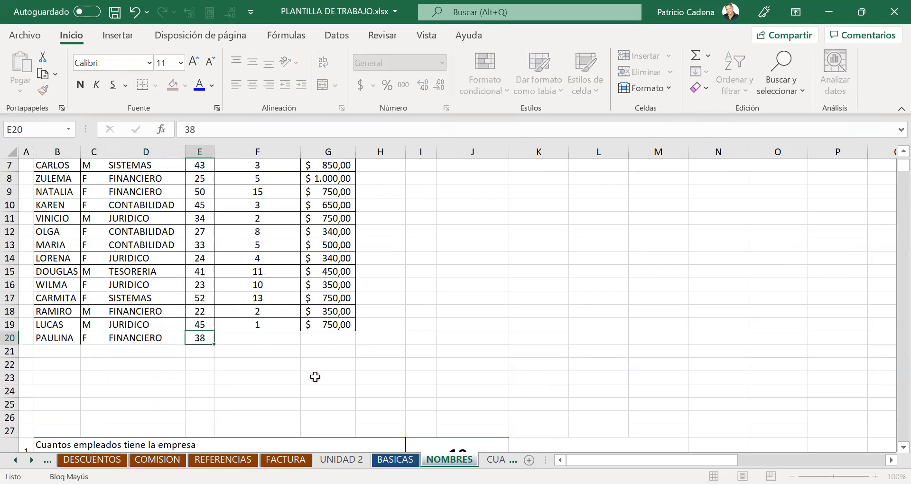
{"action": "key", "text": "Tab"}
{"action": "type", "text": "2"}
{"action": "key", "text": "Tab"}
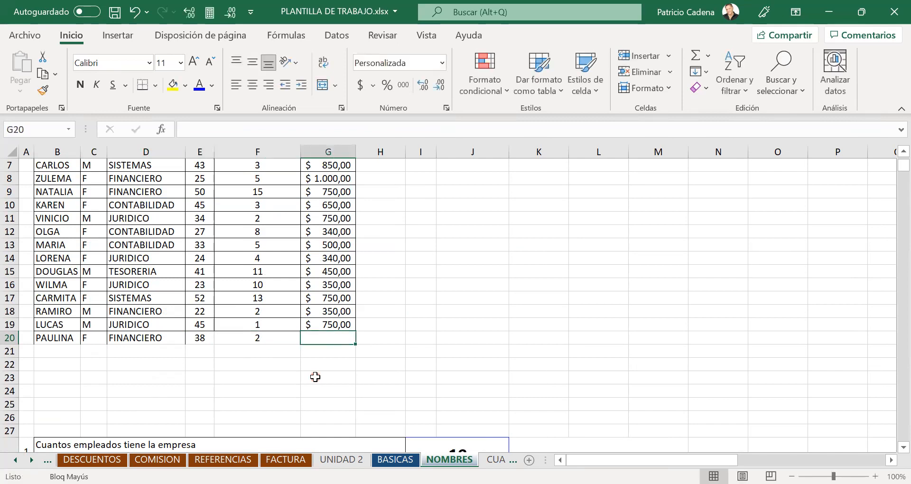
{"action": "type", "text": "950"}
{"action": "key", "text": "ctrl+Return"}
{"action": "key", "text": "Left"}
{"action": "key", "text": "Left"}
{"action": "key", "text": "Left"}
{"action": "key", "text": "Left"}
{"action": "key", "text": "Left"}
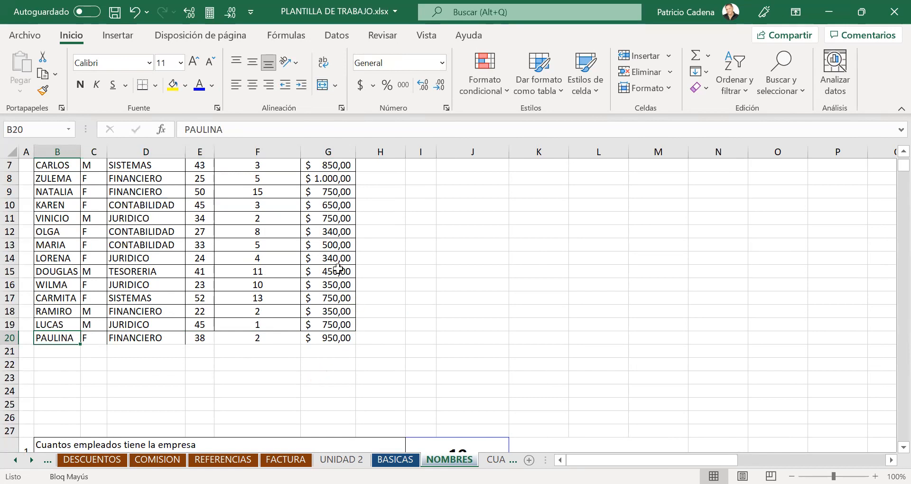
{"action": "scroll", "coordinate": [338, 269], "scroll_direction": "down", "scroll_amount": 3}
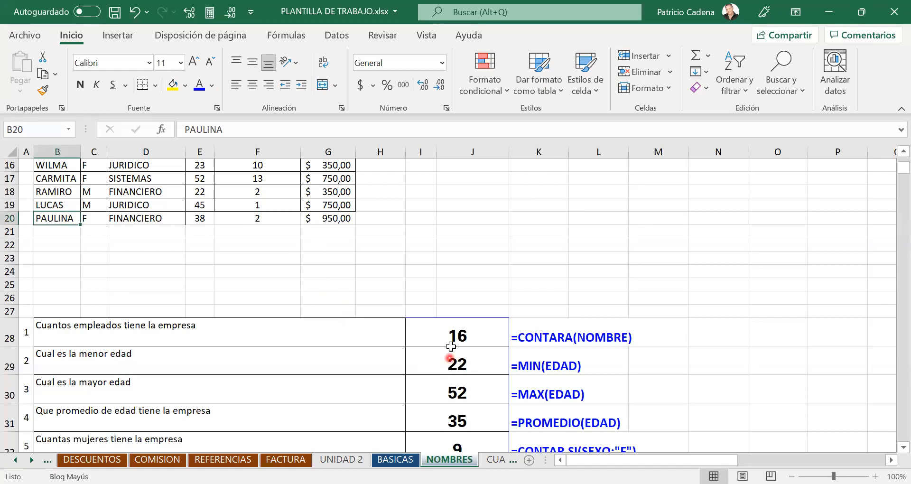
- Compare the answers and formulas of the employee questions with the new employee record in row 20
{"action": "left_click", "coordinate": [450, 332]}
{"action": "scroll", "coordinate": [450, 331], "scroll_direction": "down", "scroll_amount": 5}
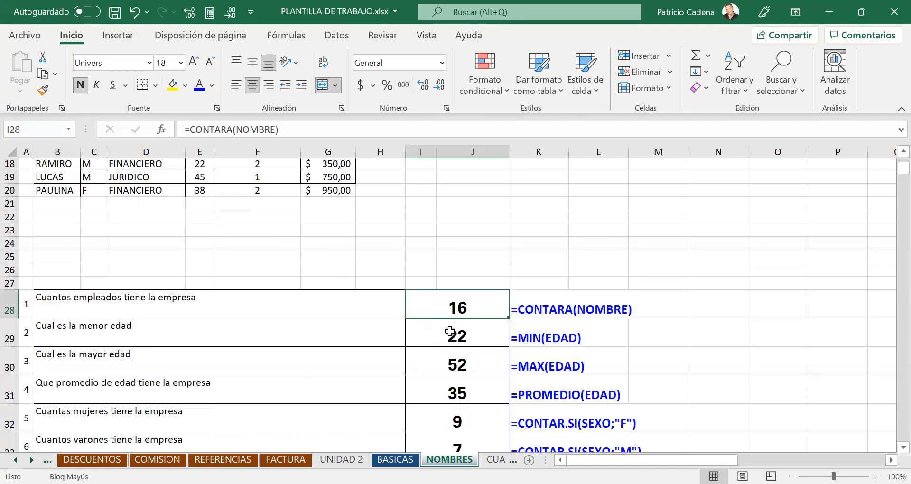
{"action": "scroll", "coordinate": [449, 332], "scroll_direction": "up", "scroll_amount": 2}
{"action": "scroll", "coordinate": [450, 332], "scroll_direction": "up", "scroll_amount": 5}
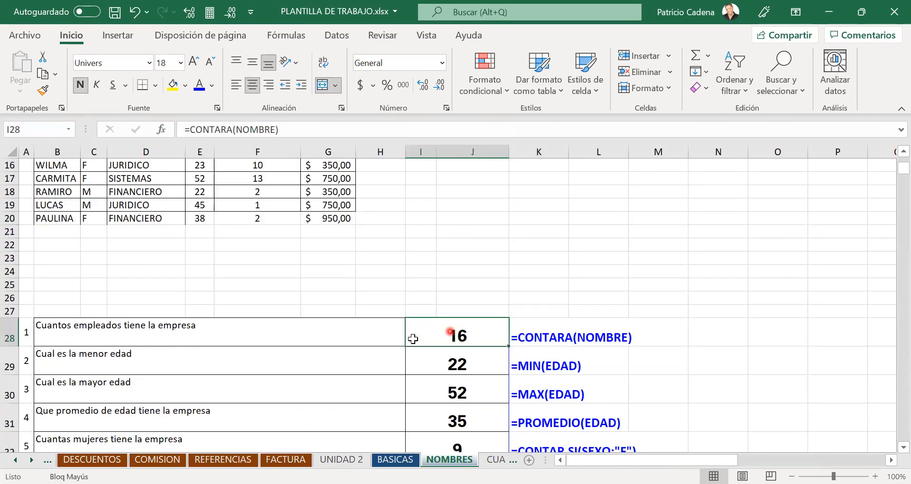
{"action": "left_click", "coordinate": [52, 296]}
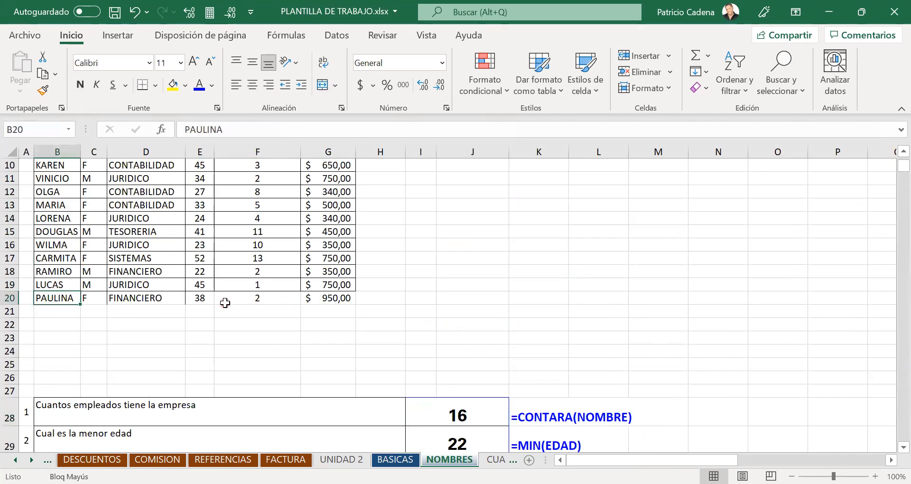
{"action": "scroll", "coordinate": [271, 308], "scroll_direction": "down", "scroll_amount": 2}
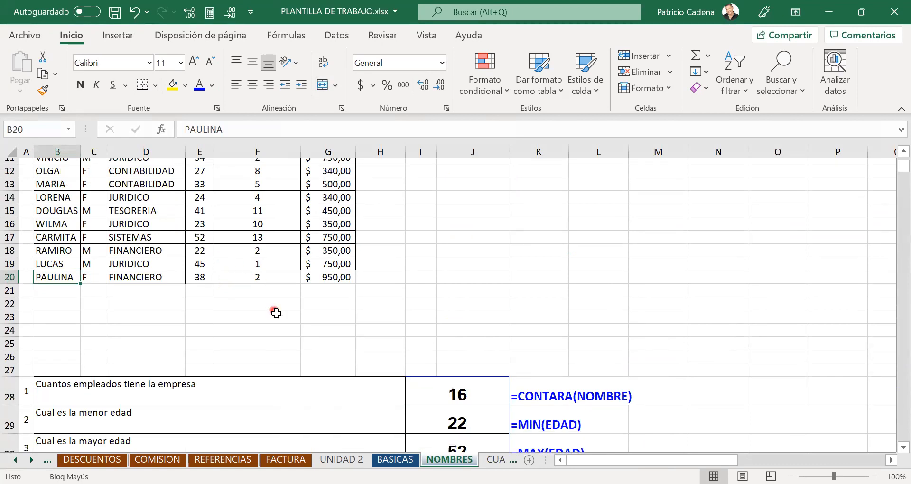
{"action": "scroll", "coordinate": [483, 384], "scroll_direction": "down", "scroll_amount": 6}
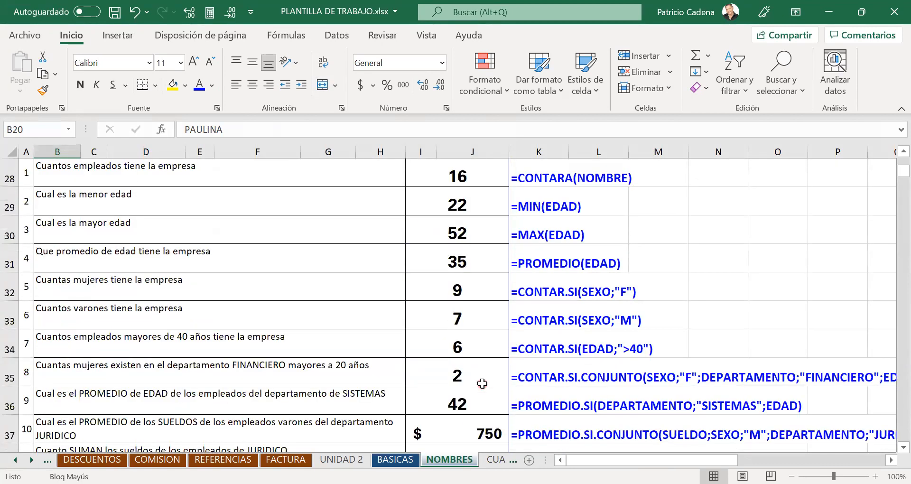
{"action": "scroll", "coordinate": [482, 338], "scroll_direction": "up", "scroll_amount": 5}
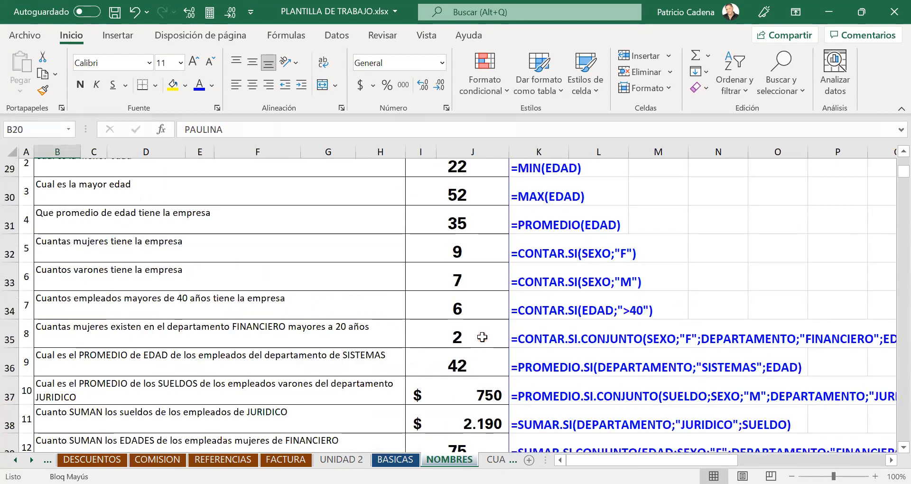
{"action": "scroll", "coordinate": [482, 336], "scroll_direction": "up", "scroll_amount": 3}
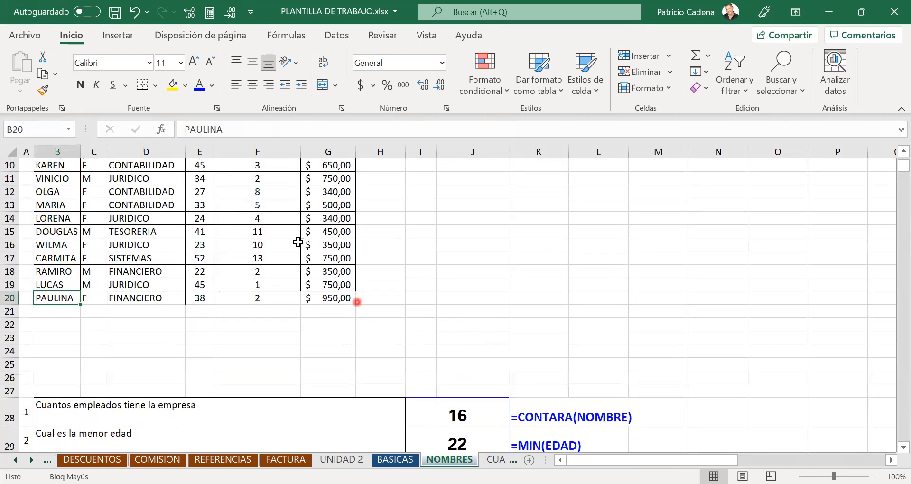
{"action": "left_click", "coordinate": [239, 247]}
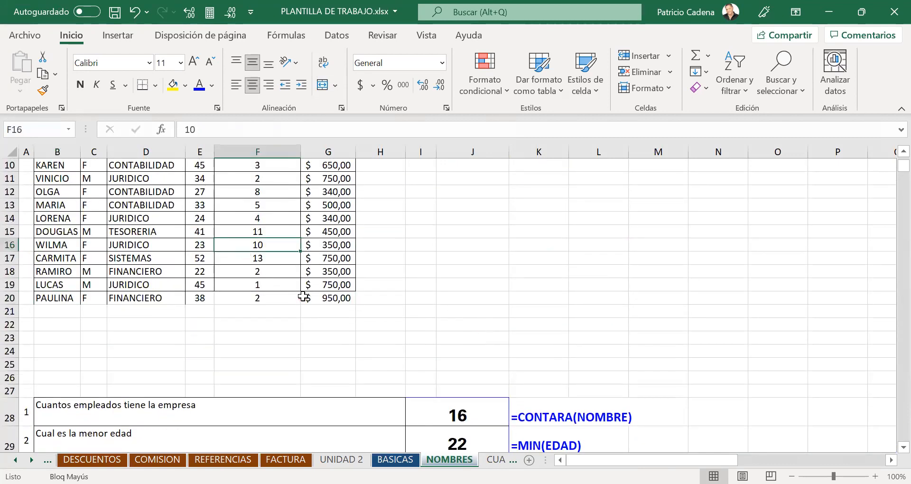
{"action": "scroll", "coordinate": [301, 291], "scroll_direction": "down", "scroll_amount": 2}
{"action": "left_click", "coordinate": [379, 360]}
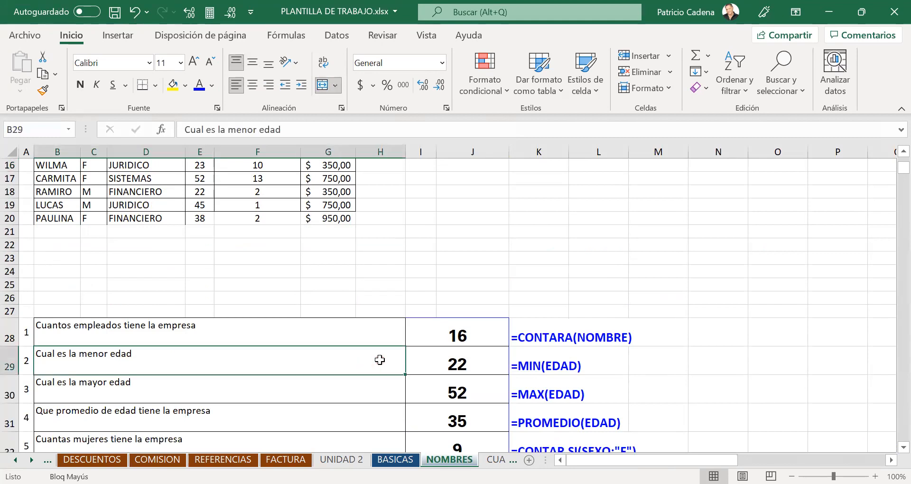
{"action": "scroll", "coordinate": [361, 299], "scroll_direction": "up", "scroll_amount": 1}
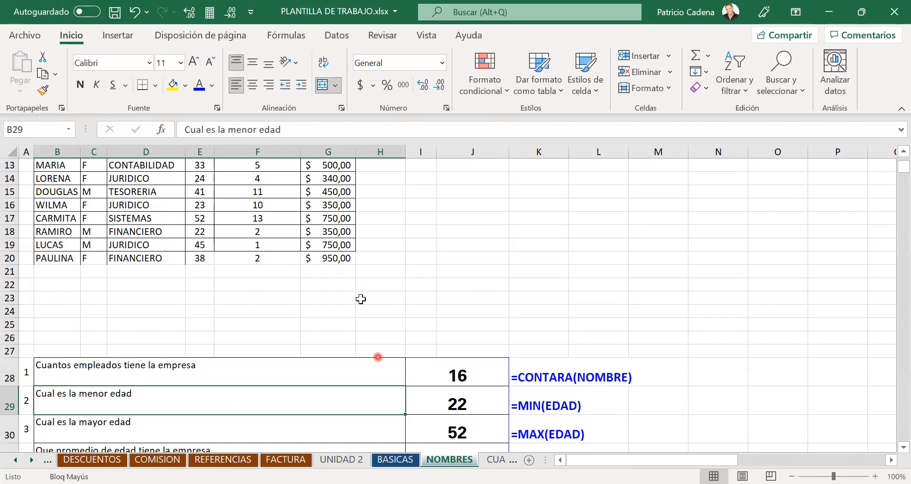
- Draw a red double-headed annotation arrow between the employee-count answer and the last rows of the employee table
{"action": "key", "text": "ctrl+alt+d"}
{"action": "left_click_drag", "start_coordinate": [457, 412], "coordinate": [301, 237]}
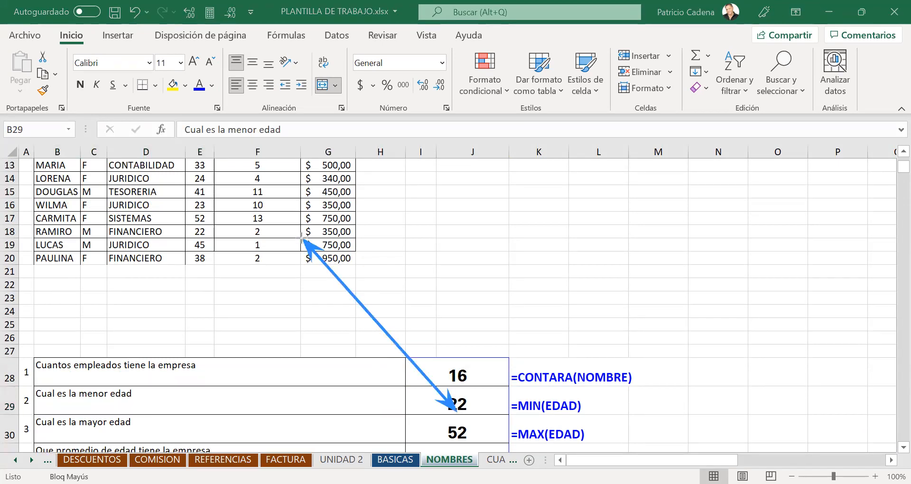
{"action": "key", "text": "ctrl+z"}
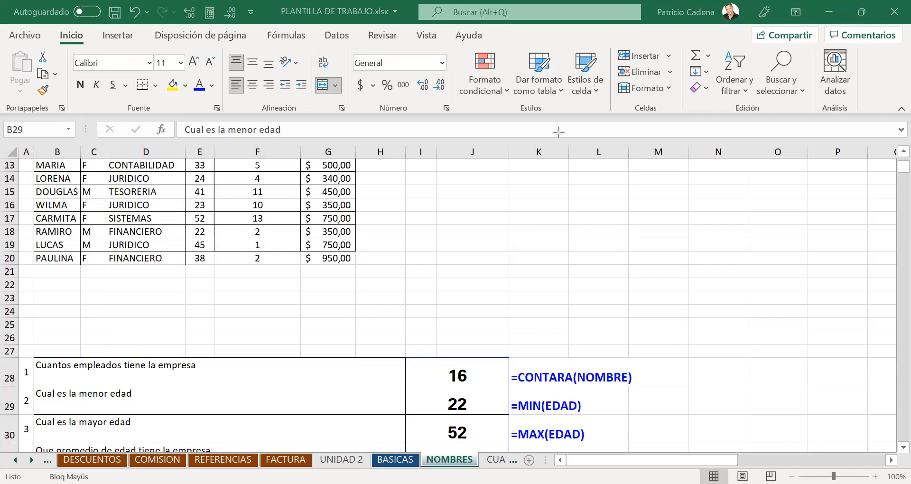
{"action": "left_click_drag", "start_coordinate": [437, 376], "coordinate": [274, 246]}
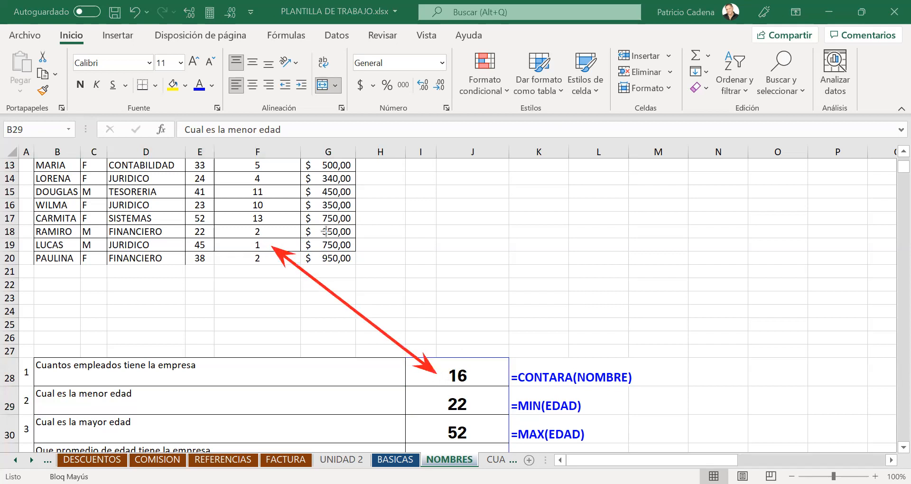
{"action": "key", "text": "Escape"}
{"action": "left_click", "coordinate": [274, 332]}
{"action": "left_click", "coordinate": [47, 259]}
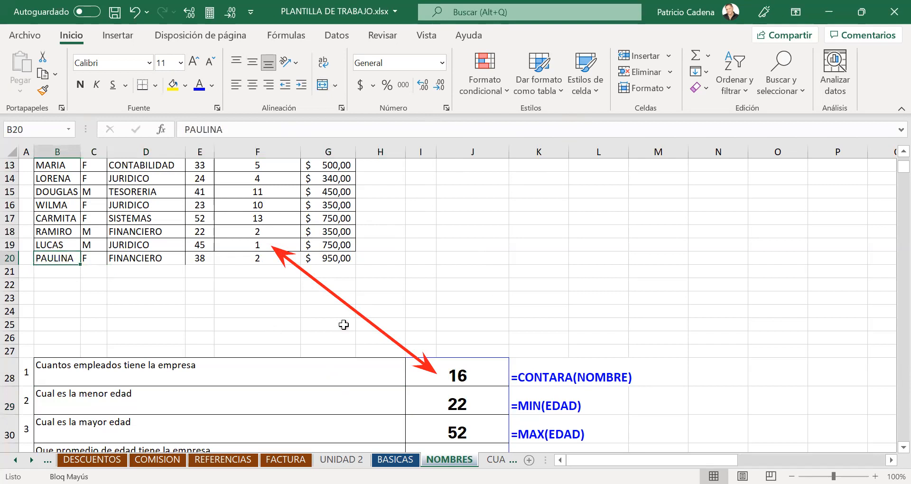
{"action": "left_click", "coordinate": [487, 390]}
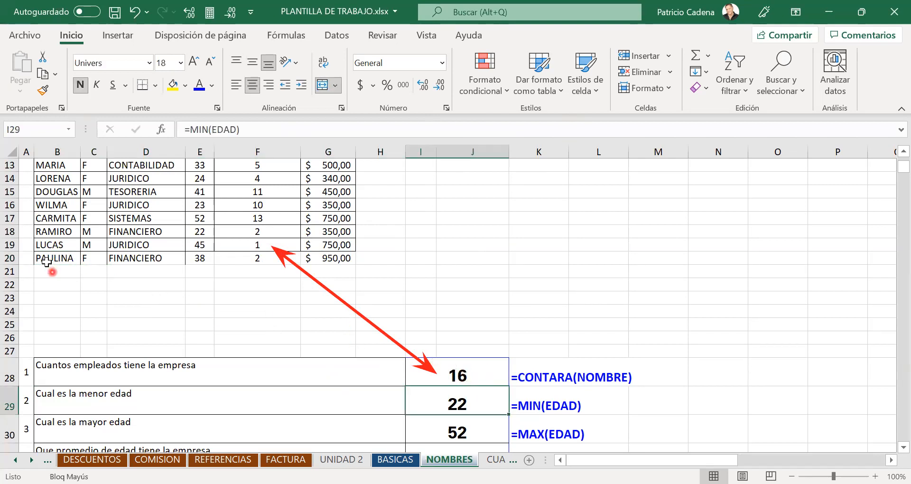
- Clear the new employee's record from row 20 and remove the annotation arrow
{"action": "left_click_drag", "start_coordinate": [31, 257], "coordinate": [474, 259]}
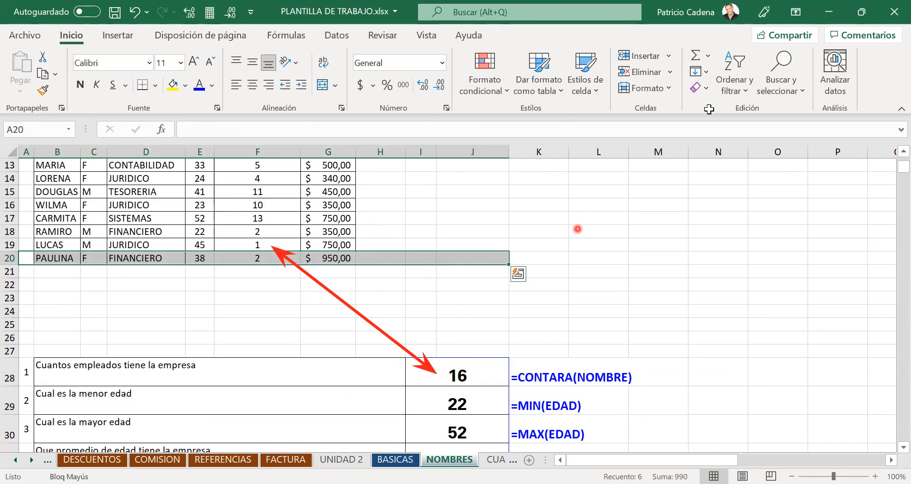
{"action": "left_click", "coordinate": [271, 343]}
{"action": "scroll", "coordinate": [271, 343], "scroll_direction": "up", "scroll_amount": 2}
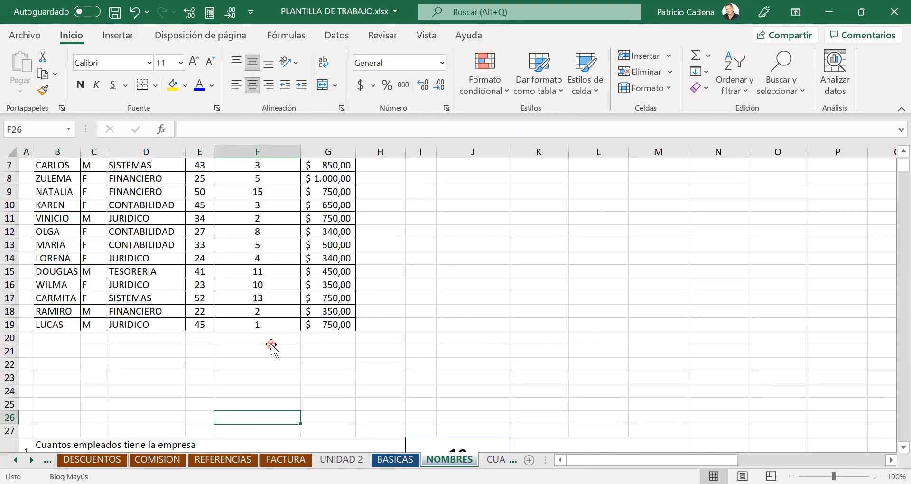
- Add an enlarged on-screen text annotation beside the employee table reading "2. SUPER RANGOS" and, on a second line, "CTRL + T"
{"action": "scroll", "coordinate": [292, 366], "scroll_direction": "up", "scroll_amount": 2}
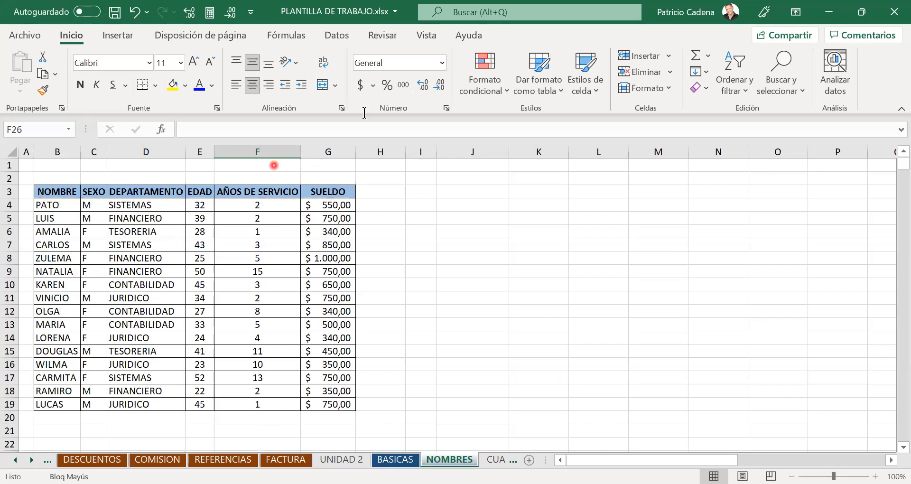
{"action": "left_click", "coordinate": [442, 193]}
{"action": "type", "text": "2"}
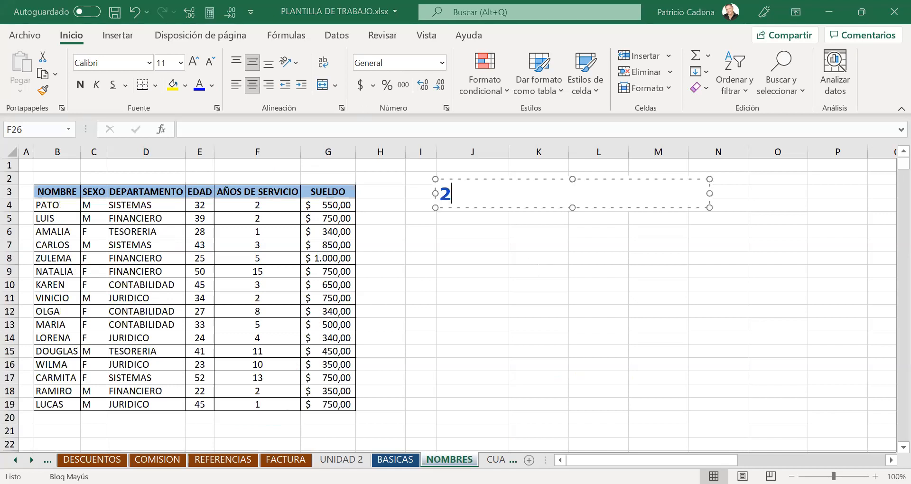
{"action": "type", "text": ". SUPER RANGOS"}
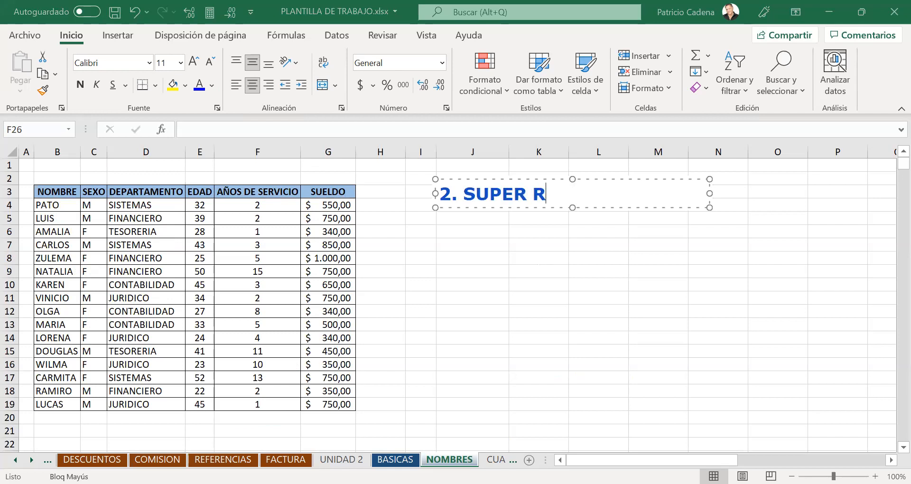
{"action": "key", "text": "Return"}
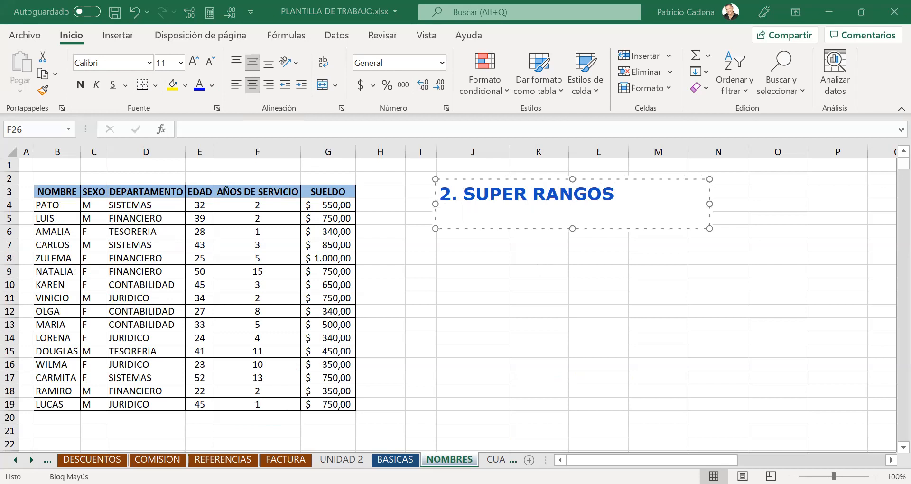
{"action": "type", "text": "CTRL + T"}
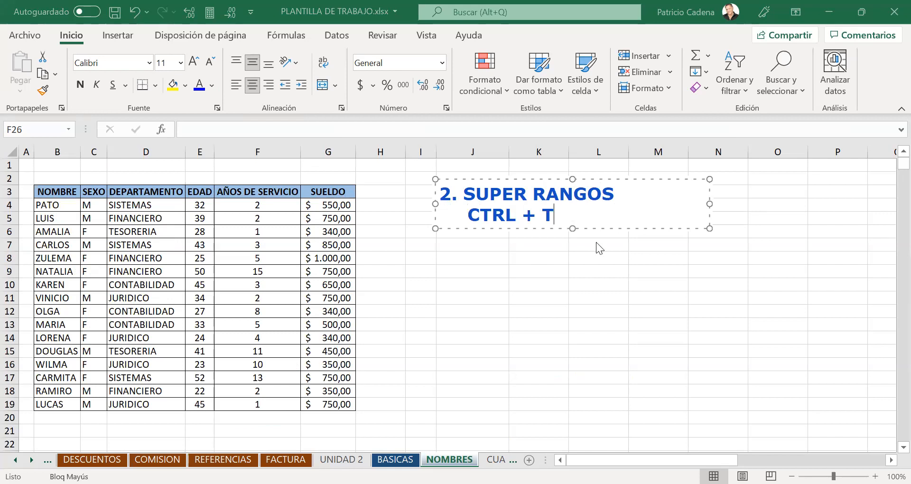
{"action": "left_click", "coordinate": [708, 216]}
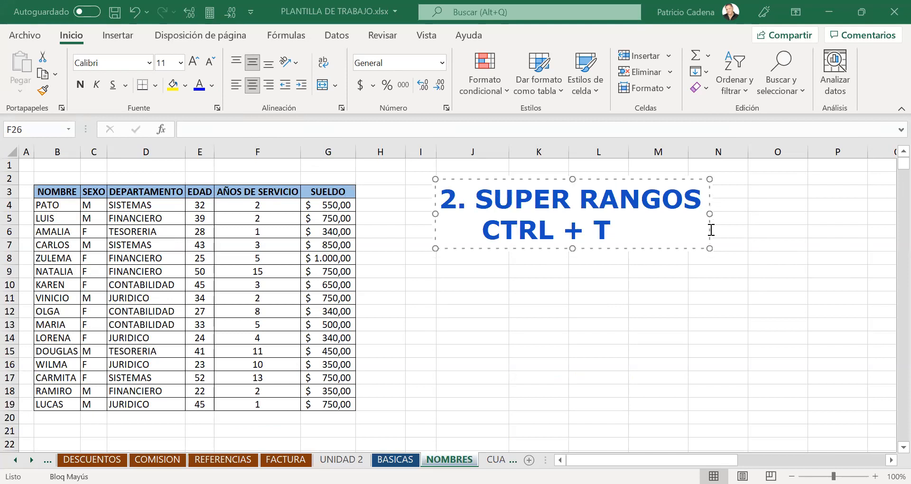
{"action": "left_click", "coordinate": [480, 350]}
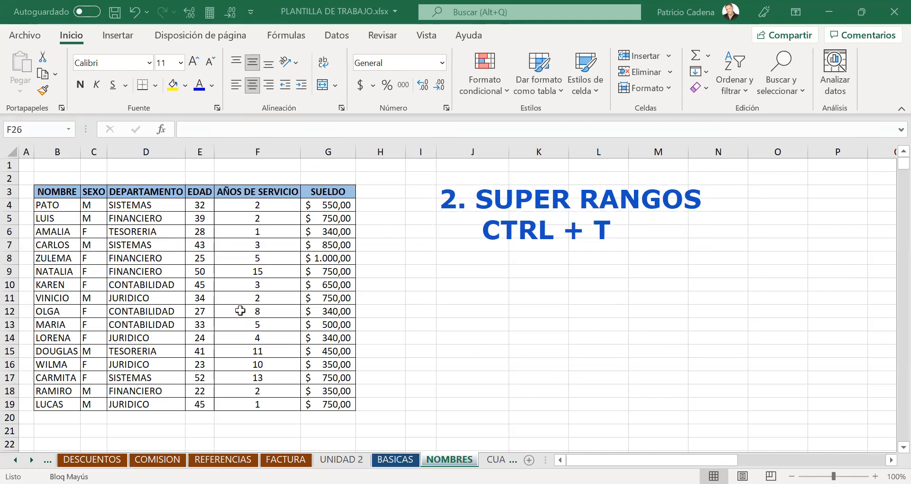
- Select the whole employee table and check the description and shortcut of the Table command
{"action": "left_click", "coordinate": [148, 251]}
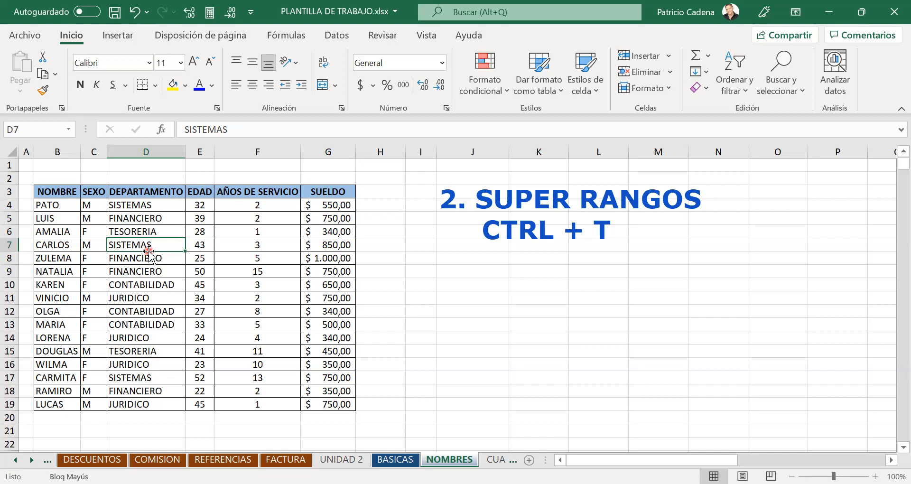
{"action": "key", "text": "ctrl+a"}
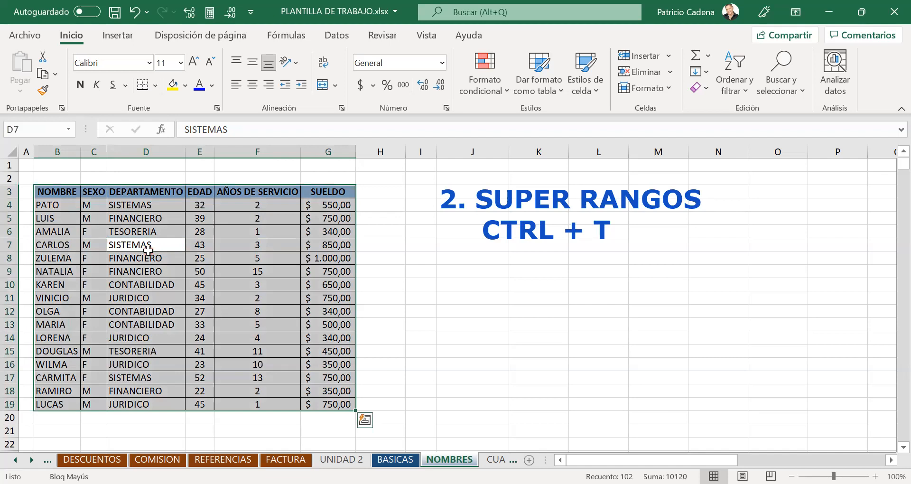
{"action": "left_click", "coordinate": [127, 38]}
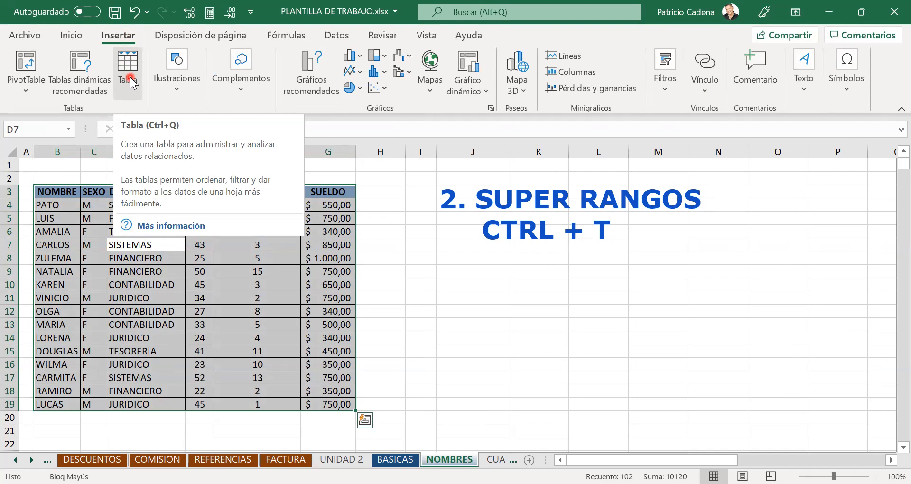
{"action": "left_click", "coordinate": [156, 338]}
{"action": "left_click", "coordinate": [195, 290]}
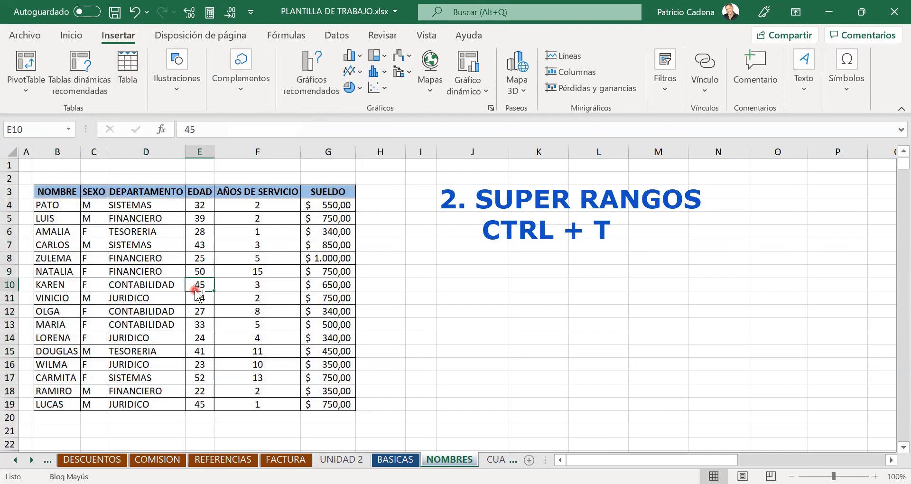
- Start creating a table from the employee range B3:G19 and move the dialog below the text annotation
{"action": "key", "text": "ctrl+e"}
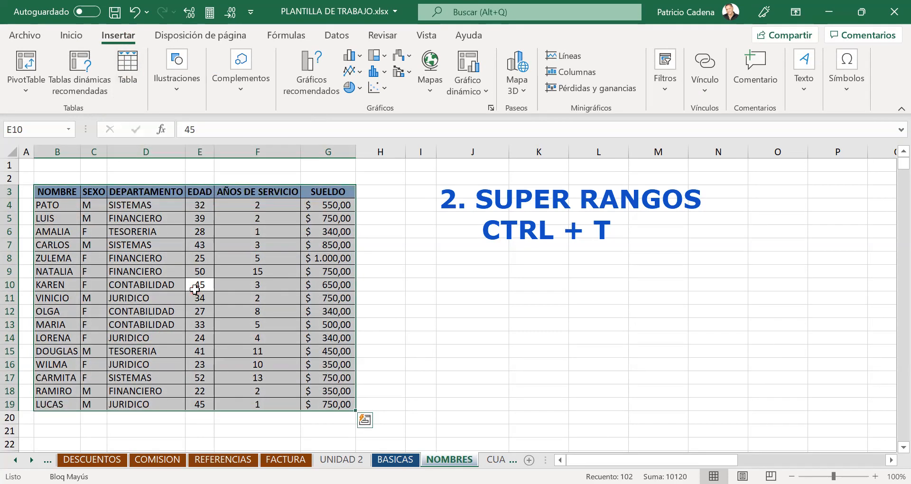
{"action": "key", "text": "ctrl+t"}
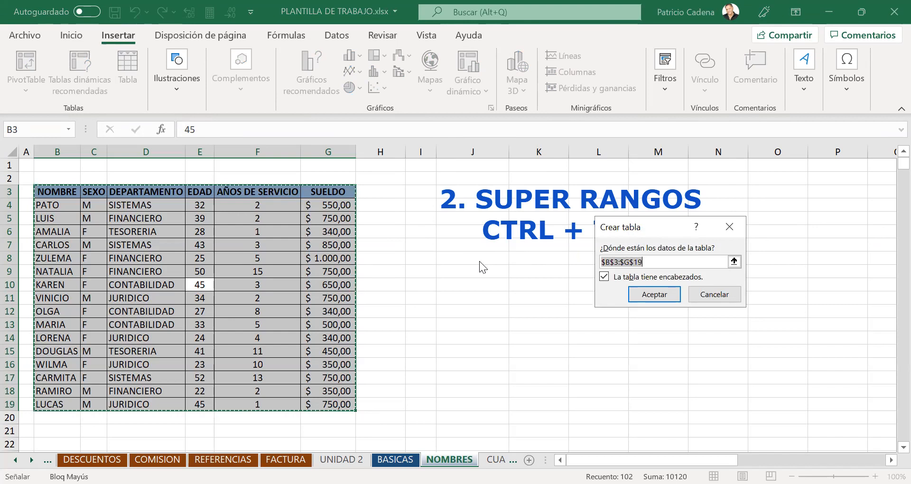
{"action": "left_click_drag", "start_coordinate": [479, 261], "coordinate": [481, 264]}
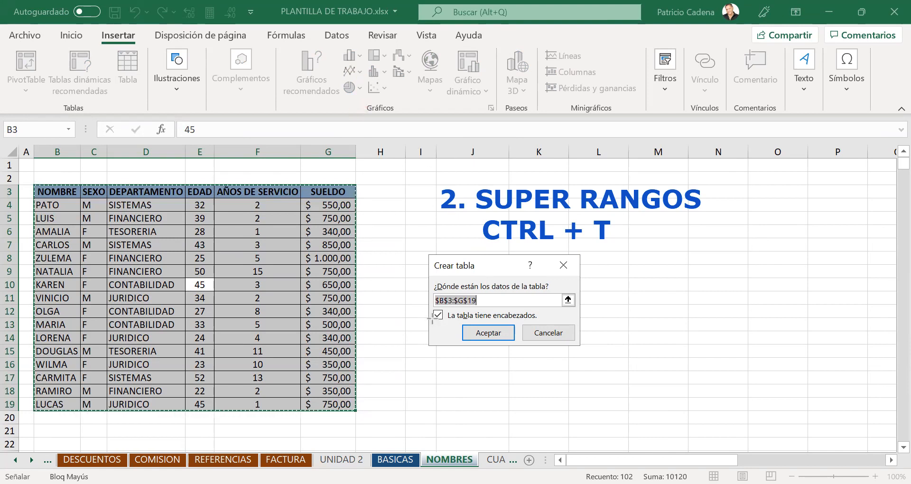
- Annotate the headers option and the header row in red, and create the table with headers
{"action": "left_click_drag", "start_coordinate": [432, 316], "coordinate": [330, 195]}
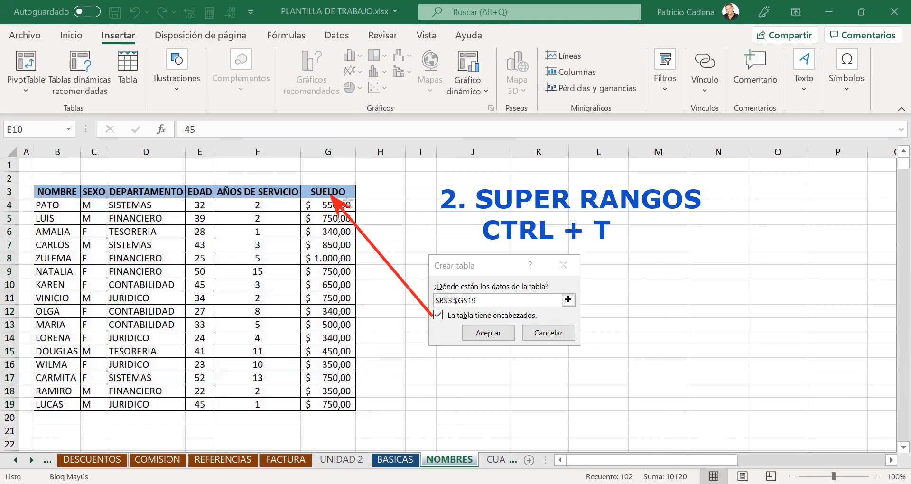
{"action": "left_click_drag", "start_coordinate": [357, 186], "coordinate": [161, 186]}
{"action": "left_click_drag", "start_coordinate": [11, 192], "coordinate": [11, 191]}
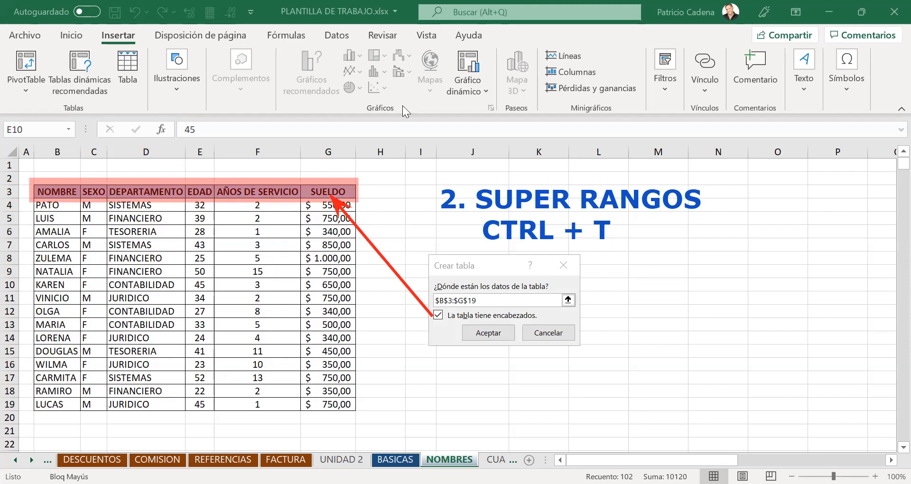
{"action": "mouse_move", "coordinate": [544, 307]}
{"action": "left_mouse_down"}
{"action": "mouse_move", "coordinate": [540, 321]}
{"action": "mouse_move", "coordinate": [432, 325]}
{"action": "left_mouse_up"}
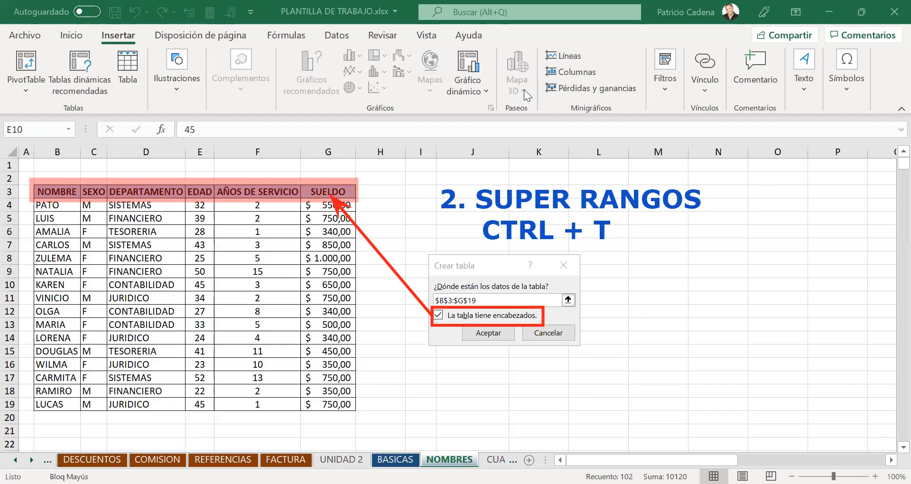
{"action": "left_click", "coordinate": [480, 333]}
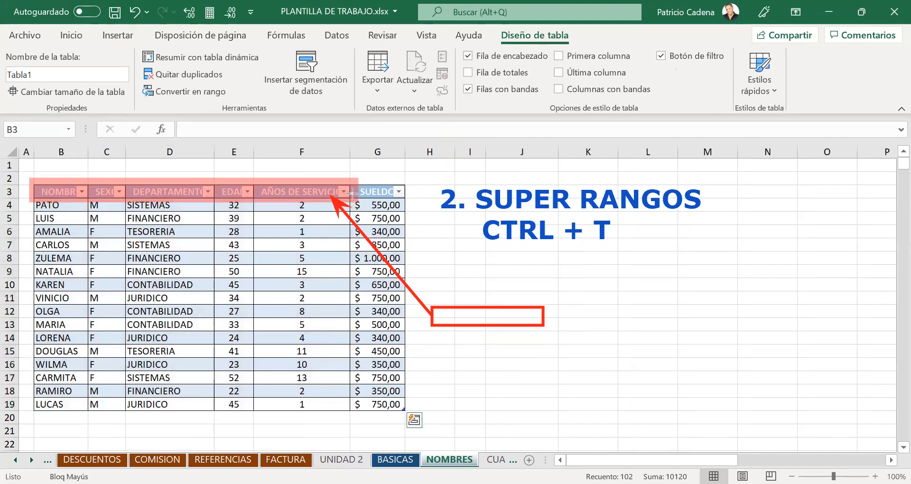
- Annotate the table with a red arrow from its header row to the Diseño de tabla tab name, and frame that name in red
{"action": "mouse_move", "coordinate": [352, 192]}
{"action": "left_mouse_down"}
{"action": "mouse_move", "coordinate": [480, 42]}
{"action": "mouse_move", "coordinate": [492, 41]}
{"action": "left_mouse_up"}
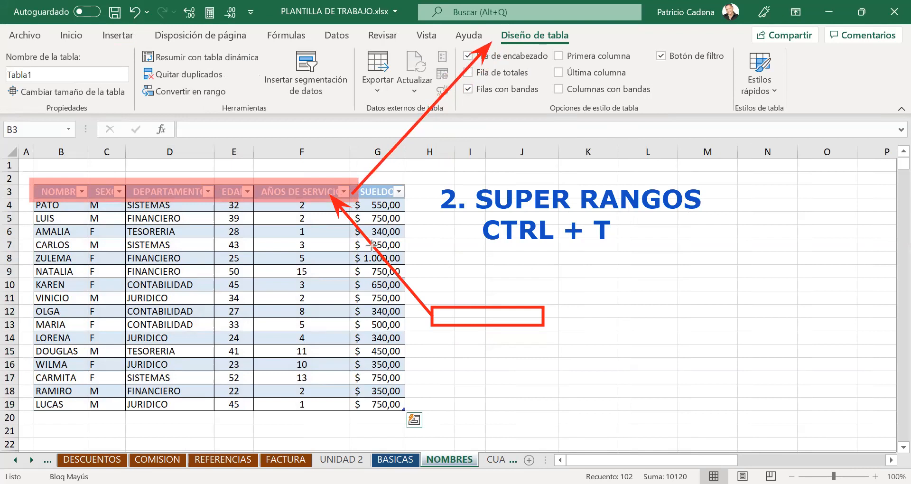
{"action": "mouse_move", "coordinate": [592, 24]}
{"action": "left_mouse_down"}
{"action": "mouse_move", "coordinate": [538, 57]}
{"action": "mouse_move", "coordinate": [495, 51]}
{"action": "left_mouse_up"}
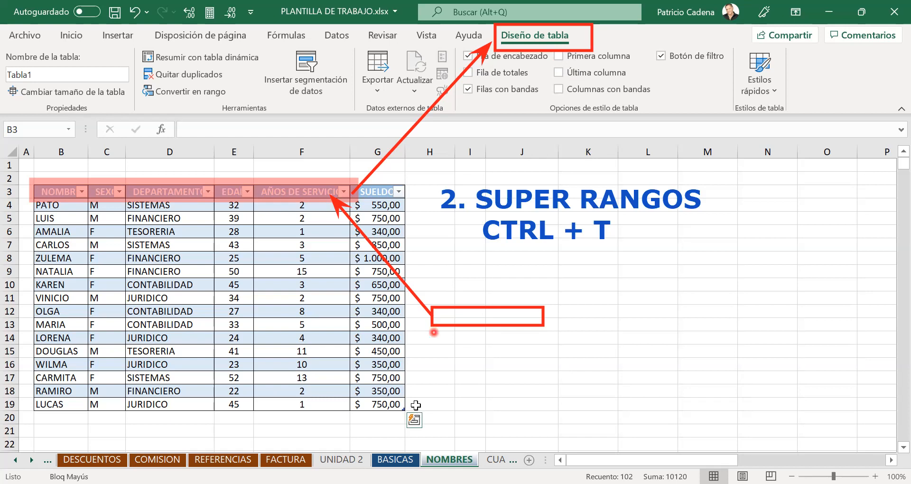
{"action": "left_click", "coordinate": [319, 242]}
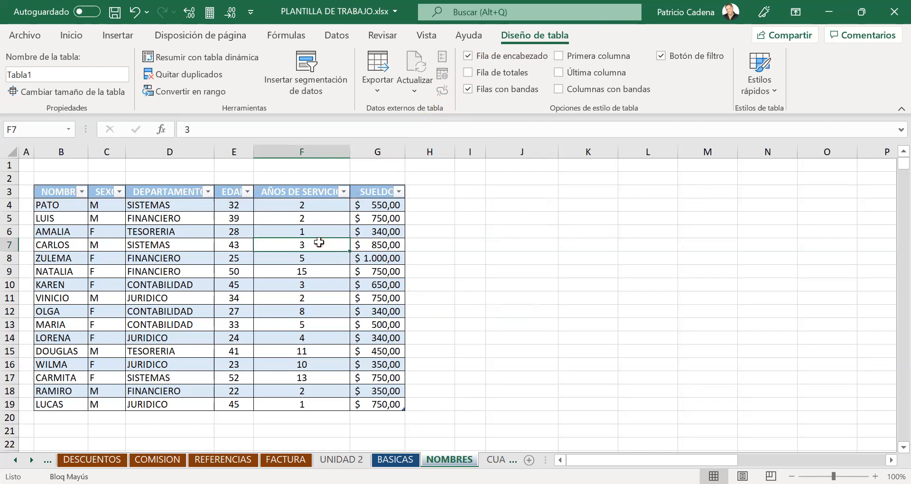
- Undo the table creation and convert the employee range B3:G19 into a table with headers again
{"action": "key", "text": "ctrl+z"}
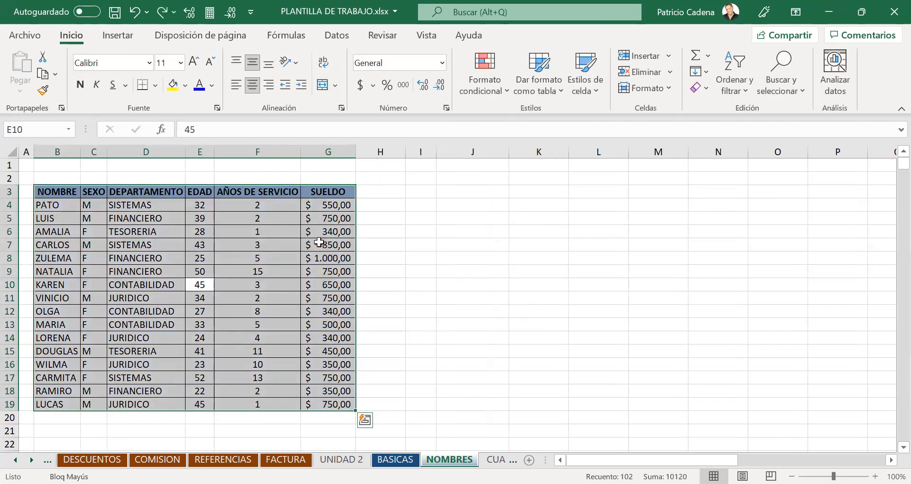
{"action": "left_click", "coordinate": [262, 243]}
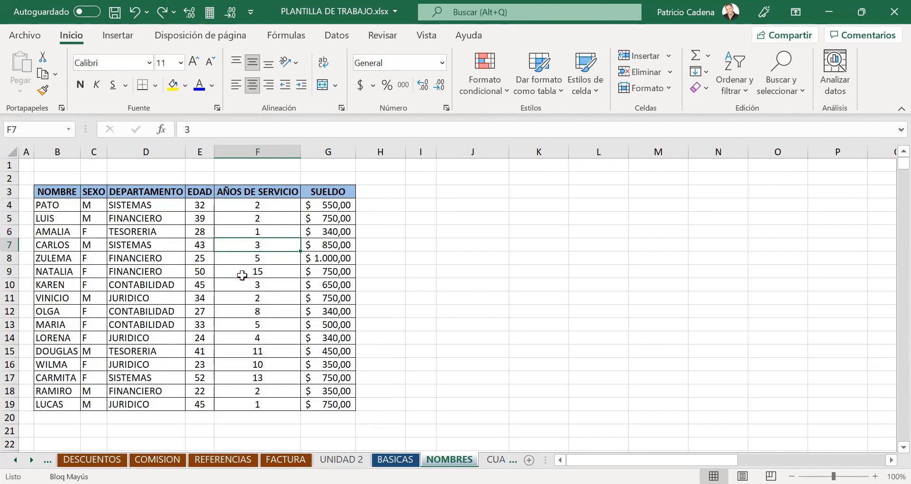
{"action": "key", "text": "ctrl+a"}
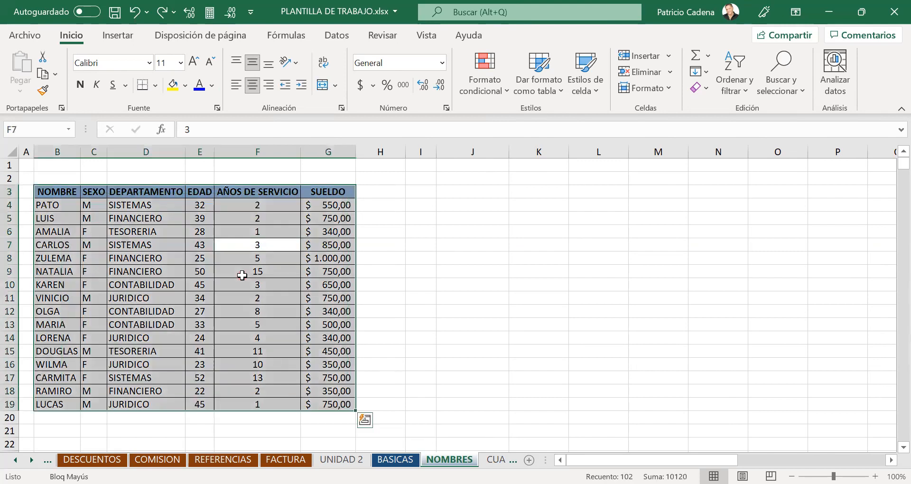
{"action": "key", "text": "ctrl+t"}
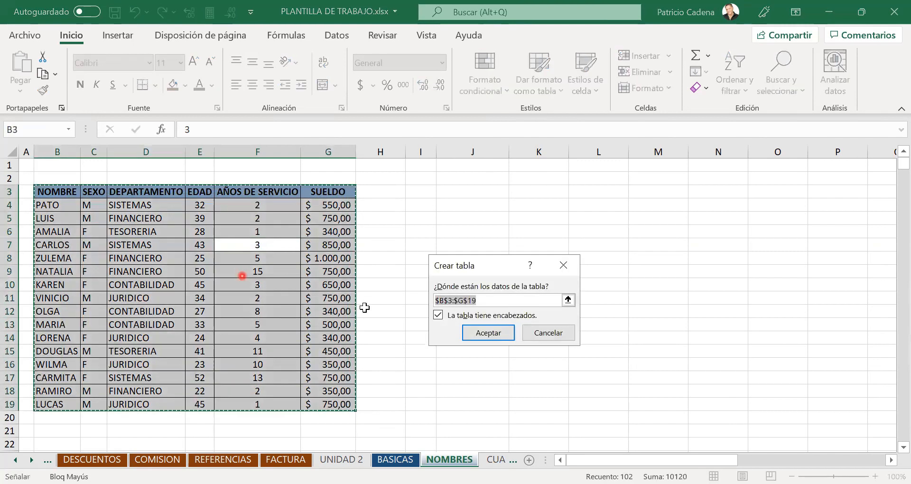
{"action": "left_click", "coordinate": [488, 333]}
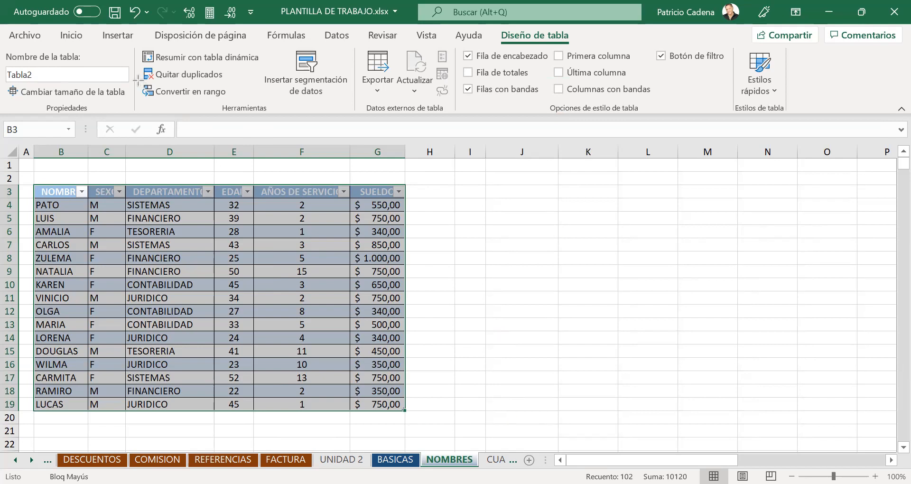
- Annotate Convertir en rango with a red highlight, ellipse and arrow, and place the text "SUPER TABLA" over a red X beside the table
{"action": "left_click_drag", "start_coordinate": [135, 81], "coordinate": [253, 109]}
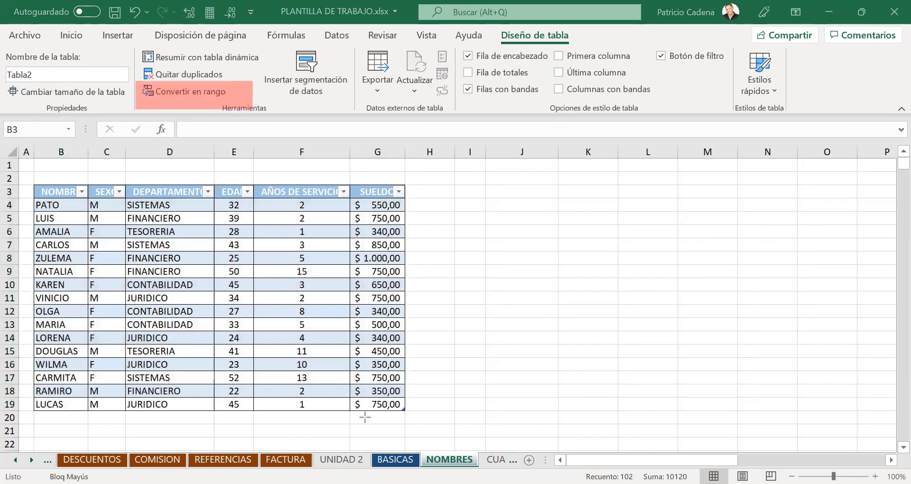
{"action": "mouse_move", "coordinate": [221, 109]}
{"action": "left_mouse_down"}
{"action": "mouse_move", "coordinate": [138, 80]}
{"action": "mouse_move", "coordinate": [239, 80]}
{"action": "mouse_move", "coordinate": [254, 113]}
{"action": "left_mouse_up"}
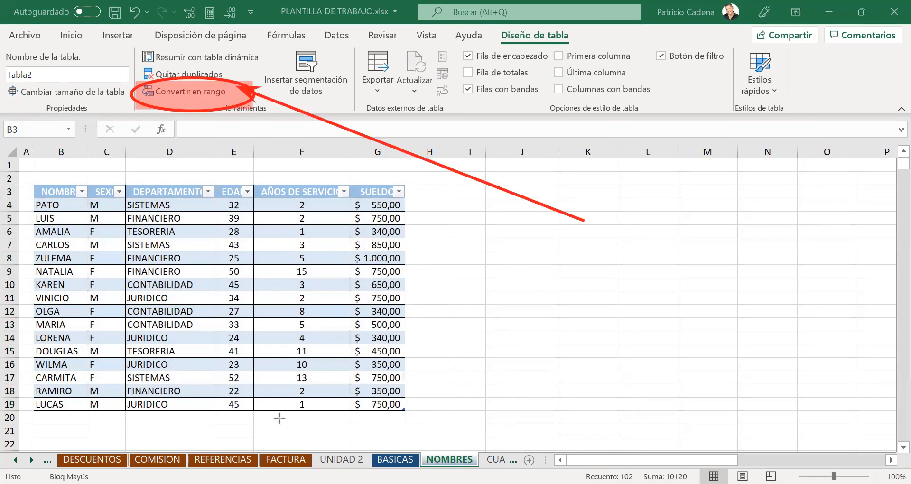
{"action": "left_click_drag", "start_coordinate": [616, 220], "coordinate": [650, 269]}
{"action": "left_click_drag", "start_coordinate": [648, 219], "coordinate": [616, 264]}
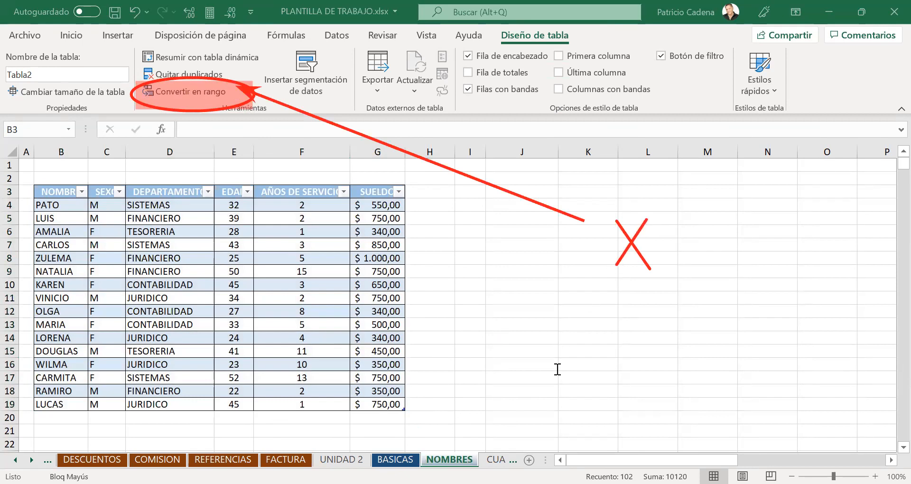
{"action": "type", "text": "SUPER TABLA"}
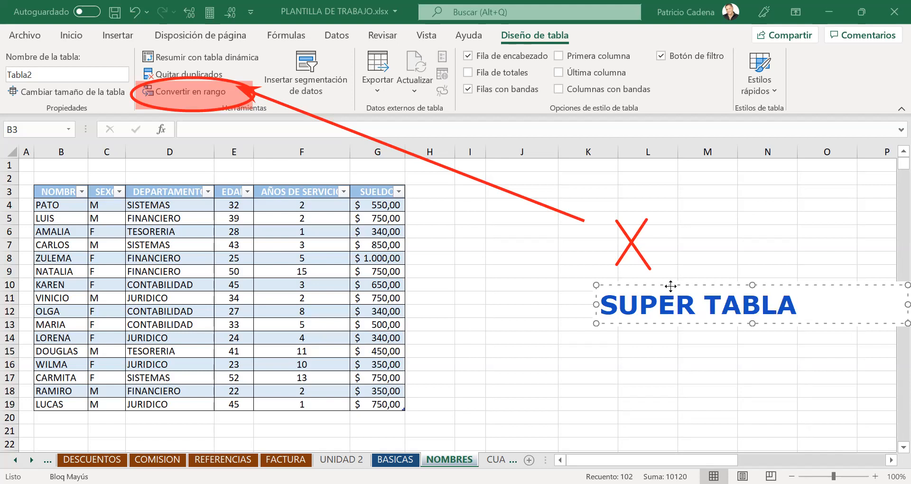
{"action": "left_click", "coordinate": [519, 418]}
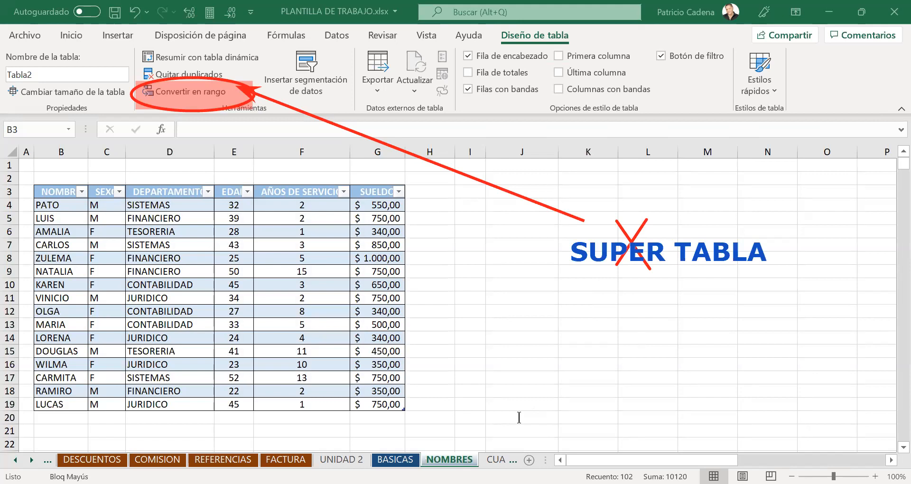
- Toggle the banded rows of the employee table off and on repeatedly to compare the formatting, leaving them turned off
{"action": "left_click", "coordinate": [178, 93]}
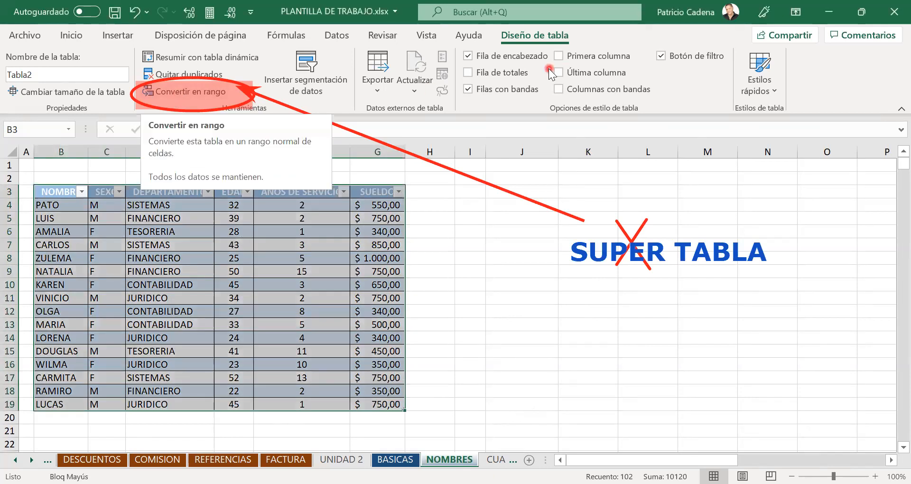
{"action": "left_click", "coordinate": [491, 89]}
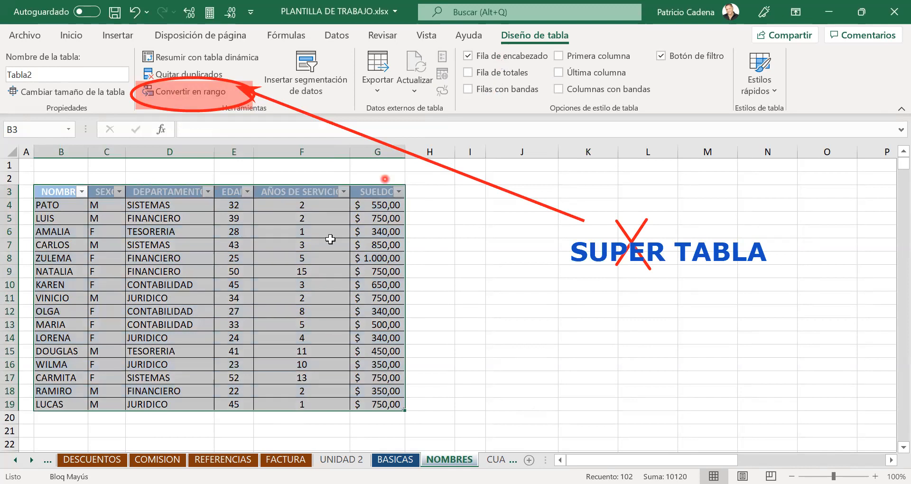
{"action": "left_click", "coordinate": [469, 88]}
{"action": "left_click", "coordinate": [468, 89]}
{"action": "left_click", "coordinate": [468, 89]}
{"action": "left_click", "coordinate": [469, 89]}
{"action": "left_click", "coordinate": [469, 89]}
{"action": "left_click", "coordinate": [469, 88]}
{"action": "left_click", "coordinate": [469, 88]}
{"action": "left_click", "coordinate": [469, 89]}
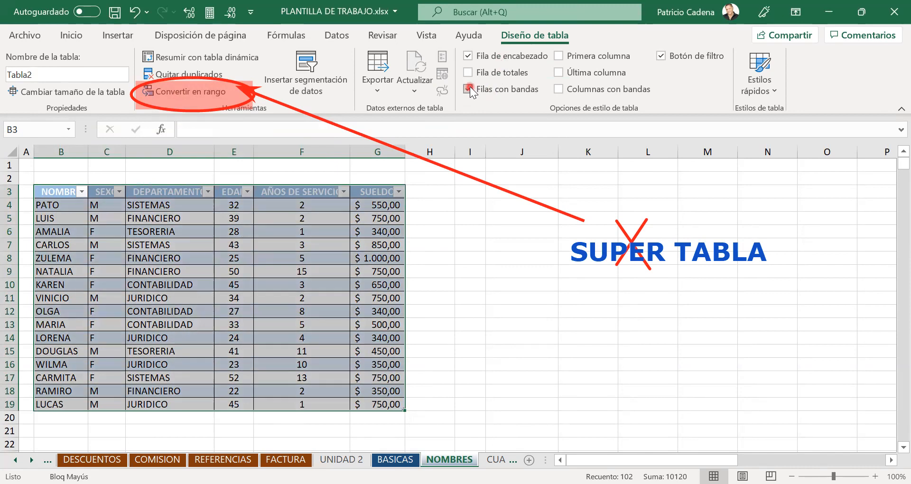
{"action": "left_click", "coordinate": [469, 89]}
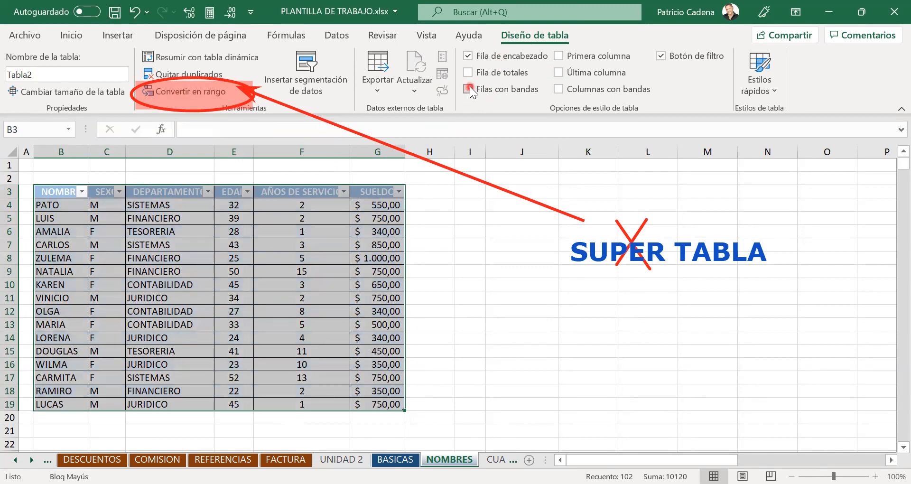
{"action": "left_click", "coordinate": [469, 89]}
{"action": "left_click", "coordinate": [469, 89]}
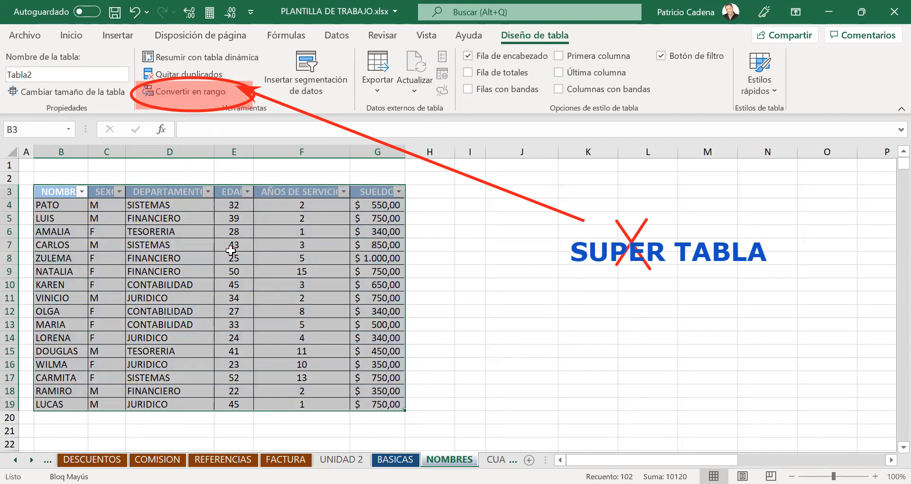
- Convert the employee table back into a normal range of cells
{"action": "left_click", "coordinate": [204, 92]}
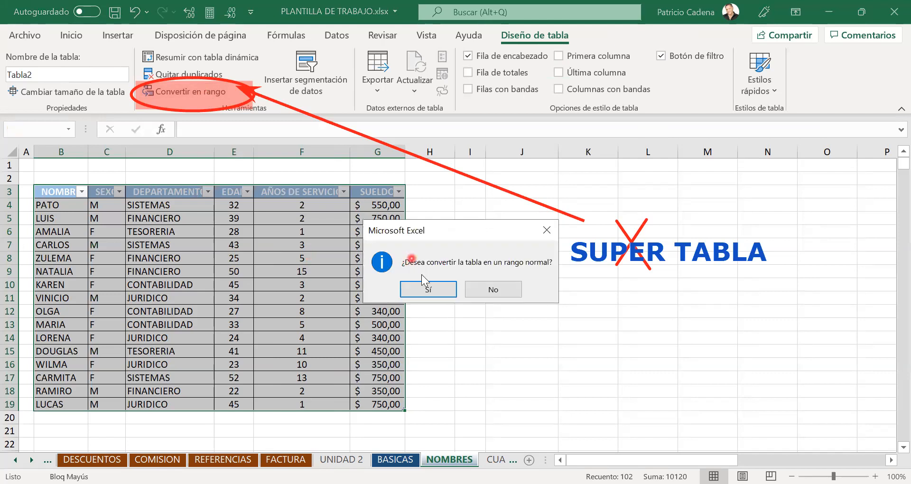
{"action": "left_click", "coordinate": [428, 284]}
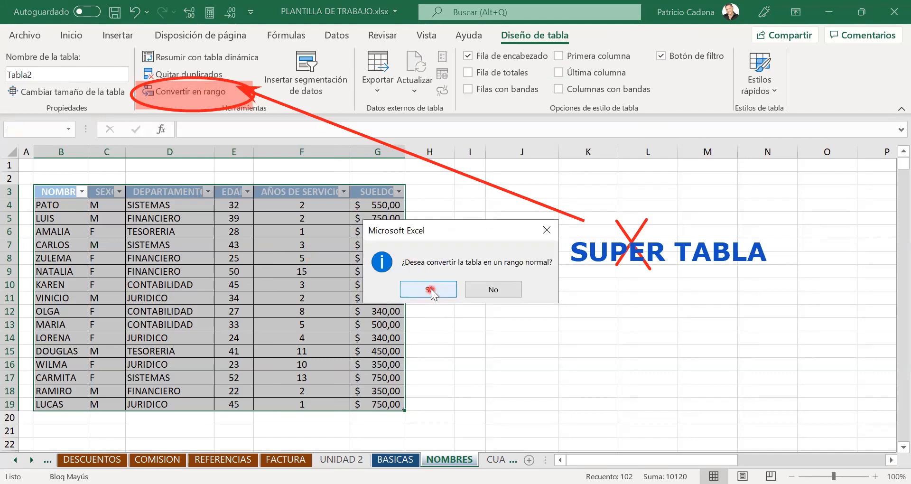
{"action": "left_click", "coordinate": [430, 290]}
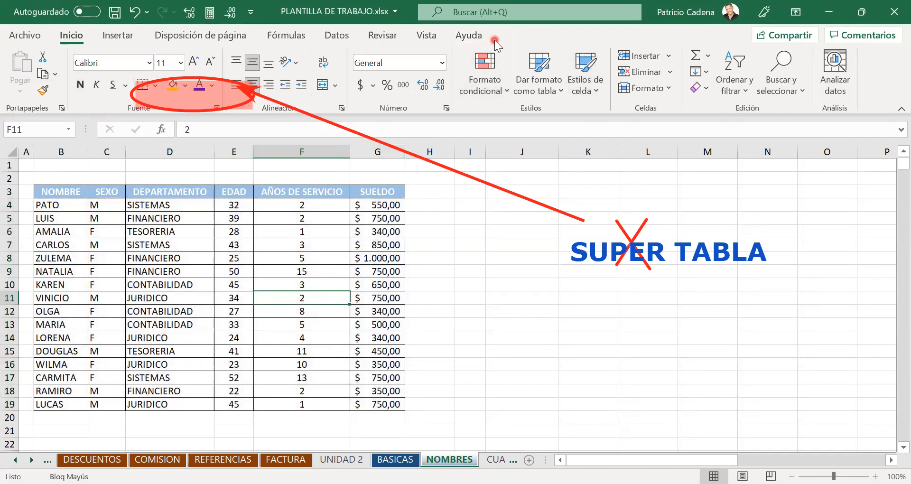
{"action": "left_click", "coordinate": [267, 282]}
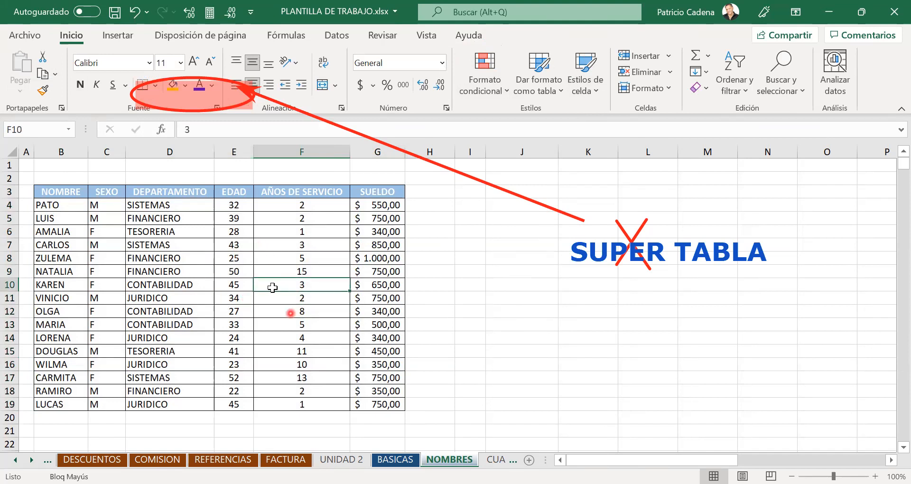
{"action": "left_click", "coordinate": [235, 261]}
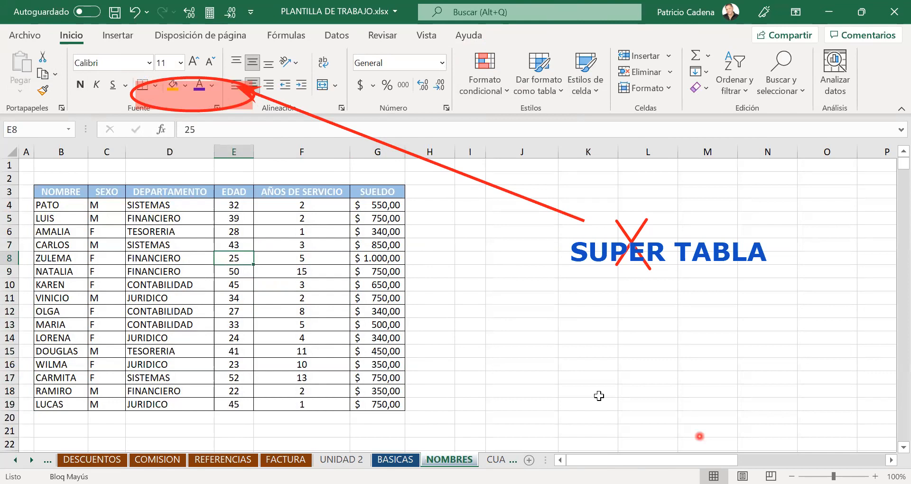
- Create a table with headers from the employee range B3:G19 and turn off its banded rows
{"action": "left_click", "coordinate": [206, 246]}
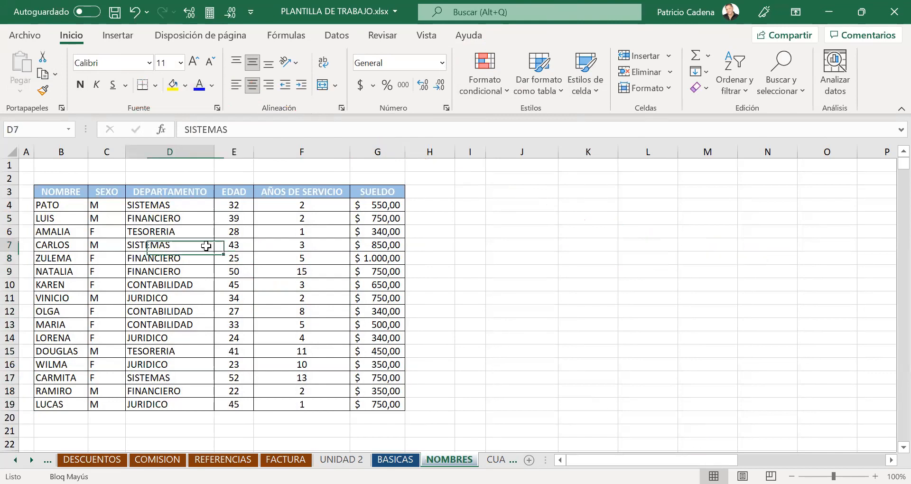
{"action": "key", "text": "ctrl+a"}
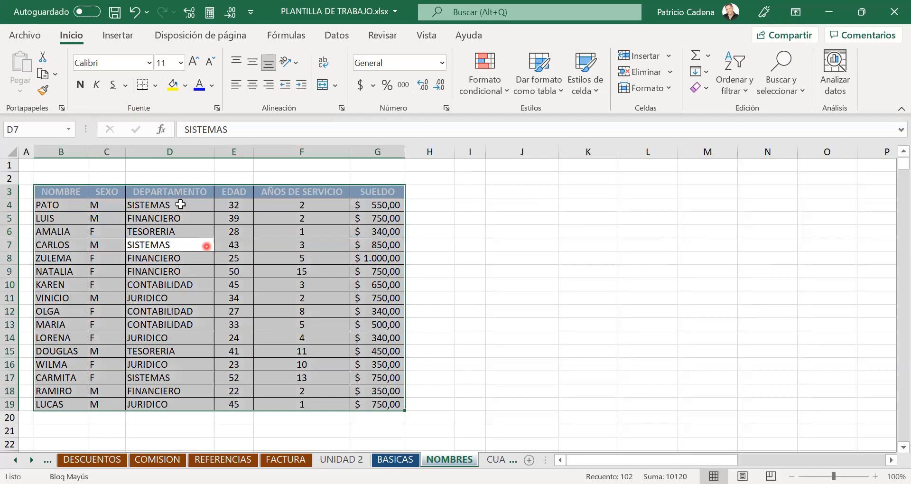
{"action": "key", "text": "ctrl+t"}
{"action": "left_click", "coordinate": [489, 334]}
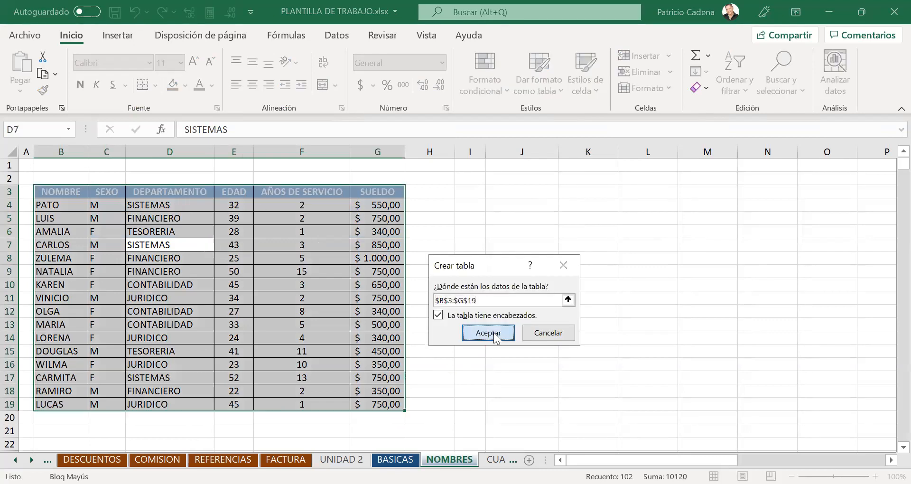
{"action": "key", "text": "Return"}
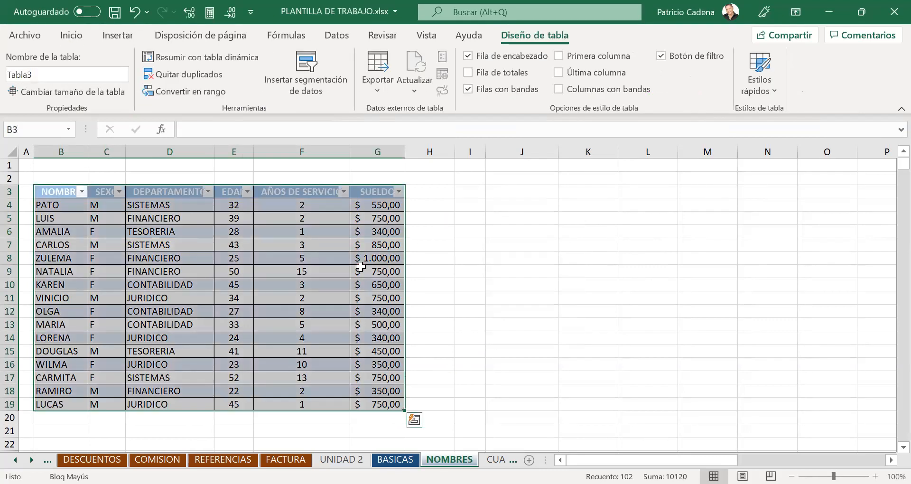
{"action": "left_click", "coordinate": [467, 89]}
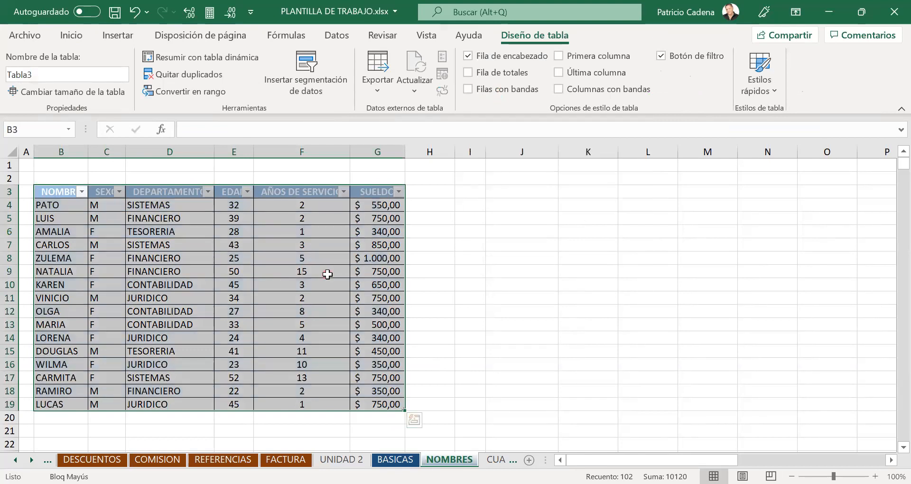
- Append an empty record in row 20 of the employee table by moving past the last cell of the LUCAS row
{"action": "left_click", "coordinate": [295, 234]}
{"action": "scroll", "coordinate": [295, 235], "scroll_direction": "down", "scroll_amount": 3}
{"action": "left_click", "coordinate": [58, 283]}
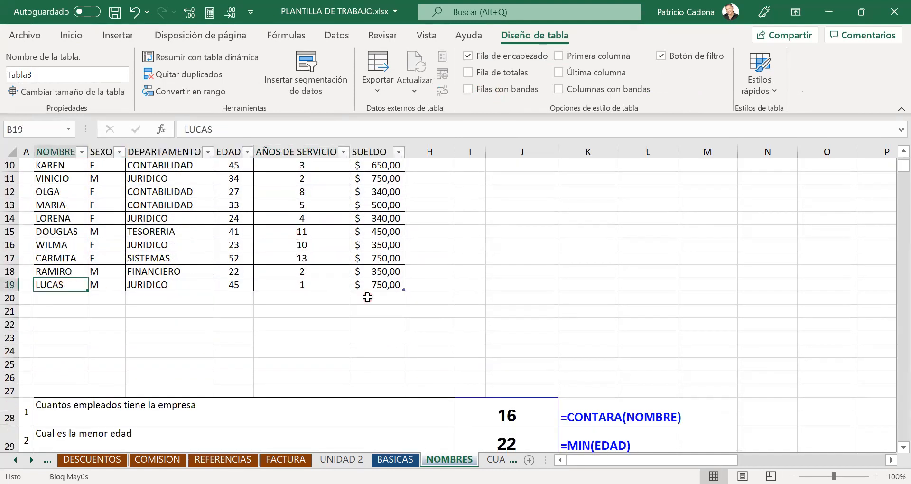
{"action": "key", "text": "Right"}
{"action": "key", "text": "Right"}
{"action": "key", "text": "Right"}
{"action": "key", "text": "Right"}
{"action": "key", "text": "Right"}
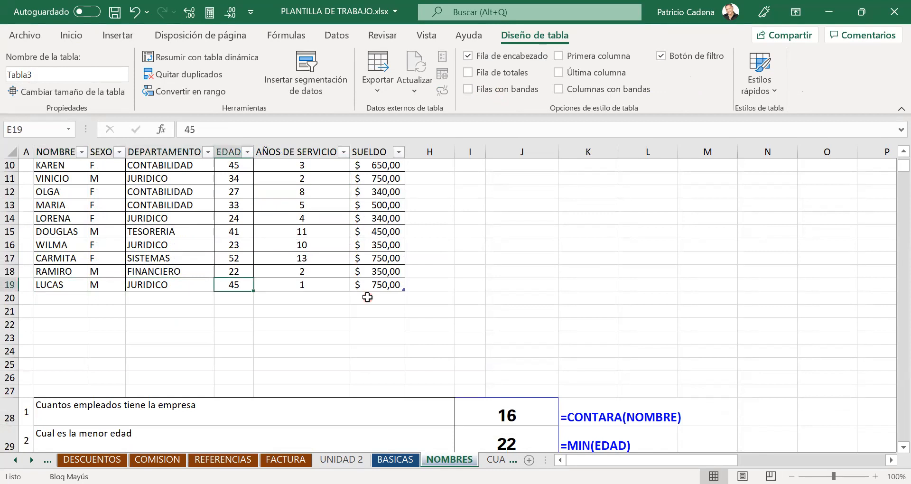
{"action": "key", "text": "Tab"}
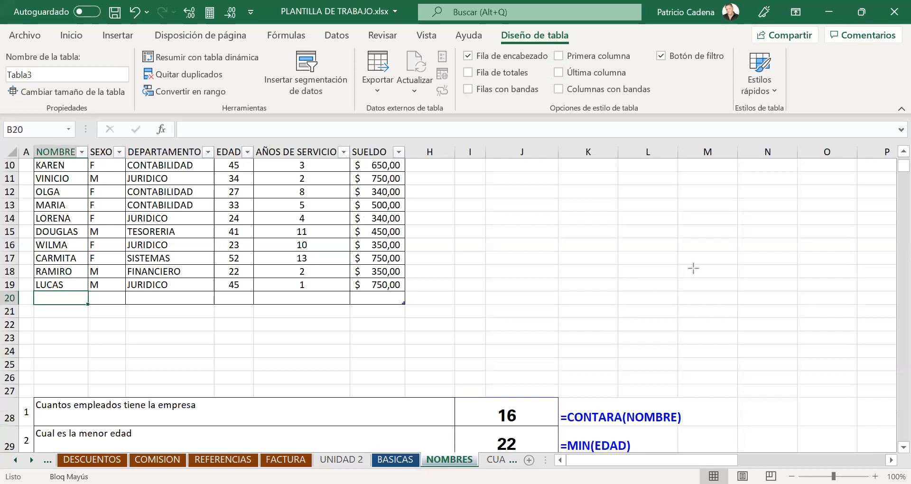
- Annotate the empty area beside the employee table with two opposite red arrows, a red frame around them and the text TAB
{"action": "left_click_drag", "start_coordinate": [660, 205], "coordinate": [575, 198]}
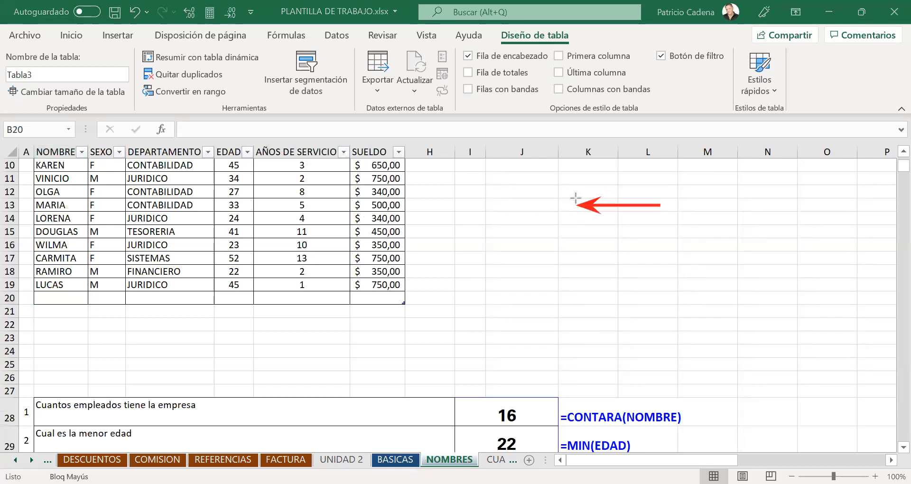
{"action": "left_click_drag", "start_coordinate": [582, 229], "coordinate": [664, 229]}
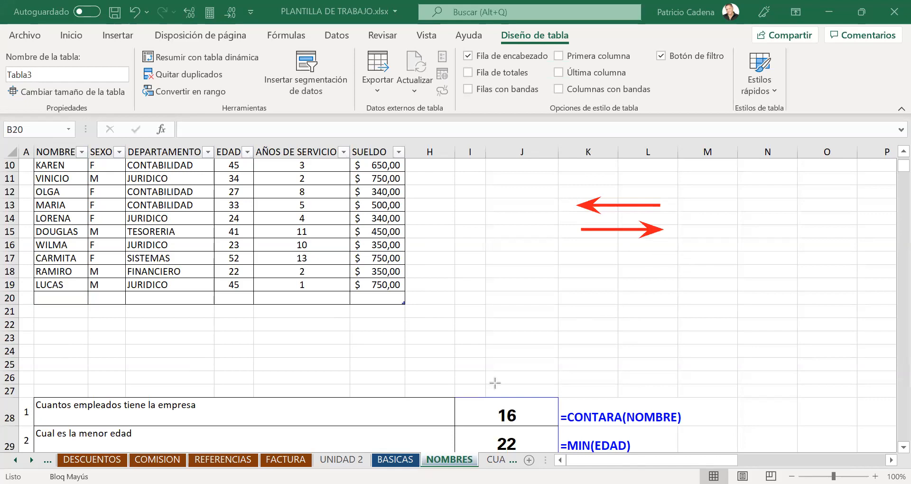
{"action": "left_click_drag", "start_coordinate": [568, 186], "coordinate": [681, 252]}
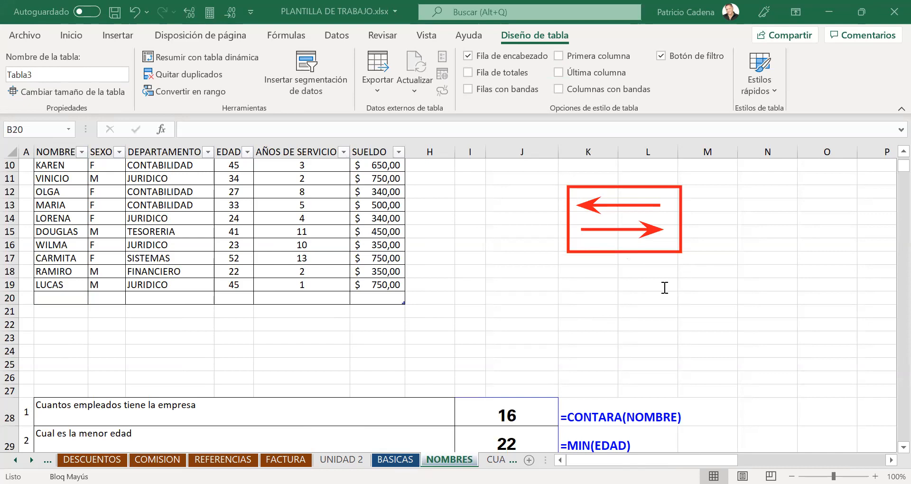
{"action": "left_click", "coordinate": [585, 284]}
{"action": "type", "text": "TAB"}
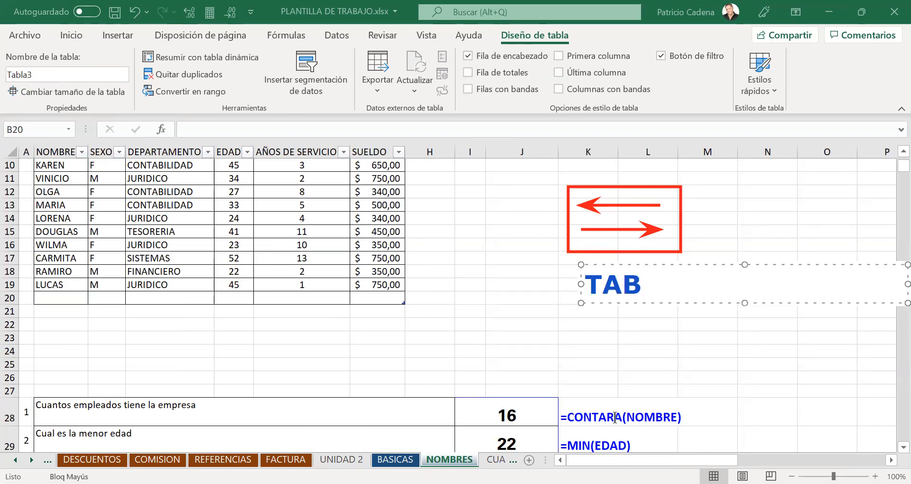
- Move through the last filled record in row 19 to row 20 and enter the new employee's name and sex F
{"action": "left_click", "coordinate": [61, 287]}
{"action": "key", "text": "Tab"}
{"action": "key", "text": "Tab"}
{"action": "key", "text": "Tab"}
{"action": "key", "text": "Tab"}
{"action": "key", "text": "Tab"}
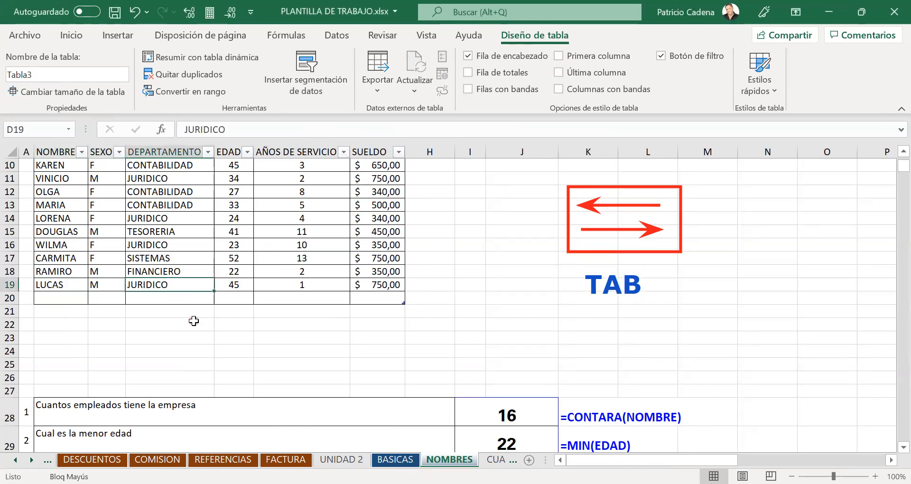
{"action": "key", "text": "Tab"}
{"action": "type", "text": "PAULINA"}
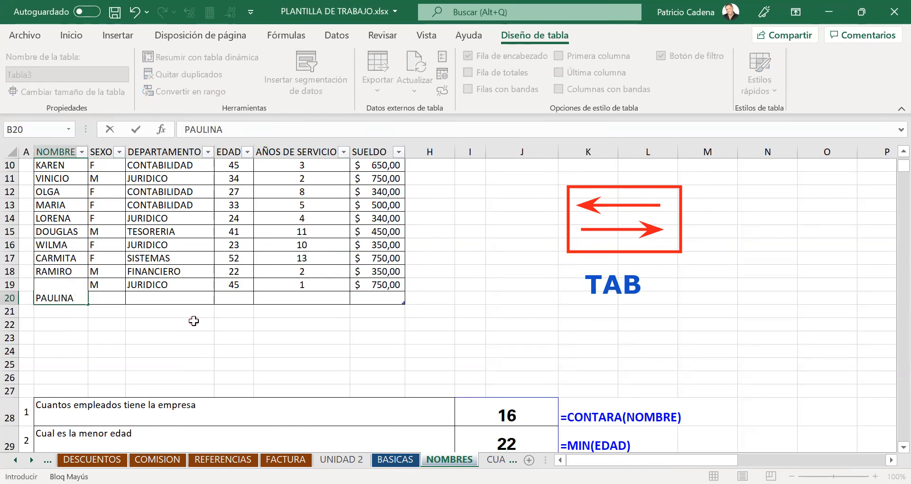
{"action": "key", "text": "Tab"}
{"action": "type", "text": "F"}
- Complete the row 20 record with department FINANCIERO, age 38, 3 years of service and a salary of 1500
{"action": "key", "text": "Tab"}
{"action": "type", "text": "F"}
{"action": "key", "text": "Tab"}
{"action": "type", "text": "38"}
{"action": "key", "text": "Tab"}
{"action": "type", "text": "3"}
{"action": "key", "text": "Tab"}
{"action": "type", "text": "1500"}
{"action": "key", "text": "ctrl+Return"}
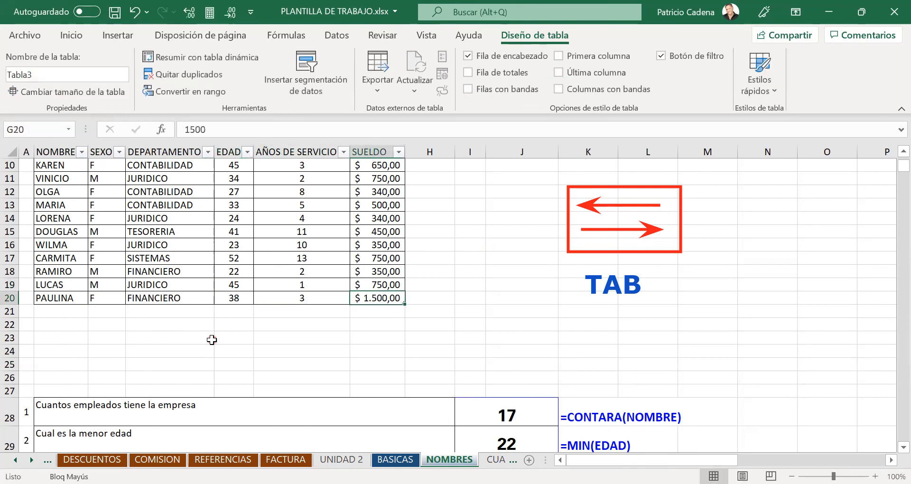
- Append a record in row 21 of the table with the employee's name, sex M and department TESORERIA
{"action": "key", "text": "Tab"}
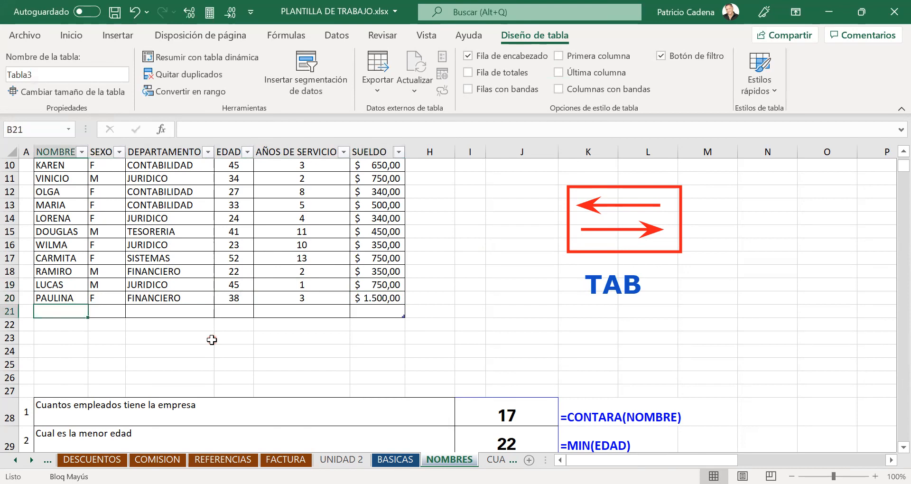
{"action": "type", "text": "ISRAEL"}
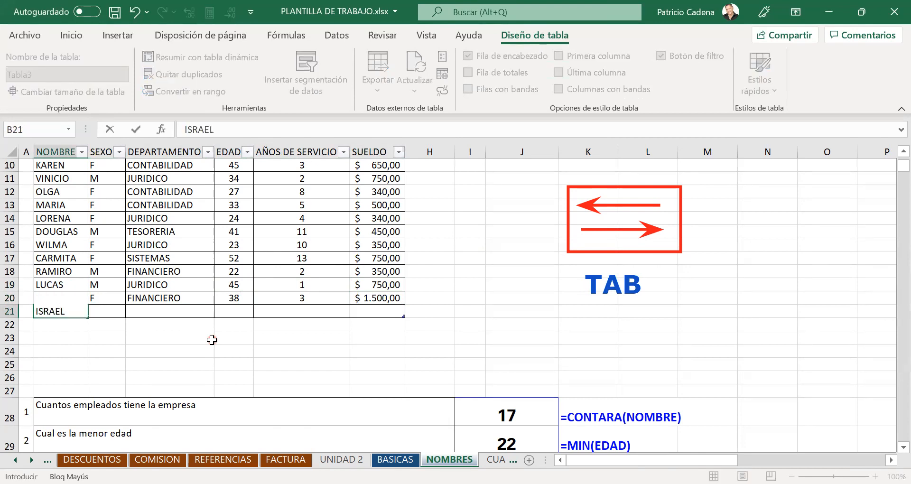
{"action": "key", "text": "Tab"}
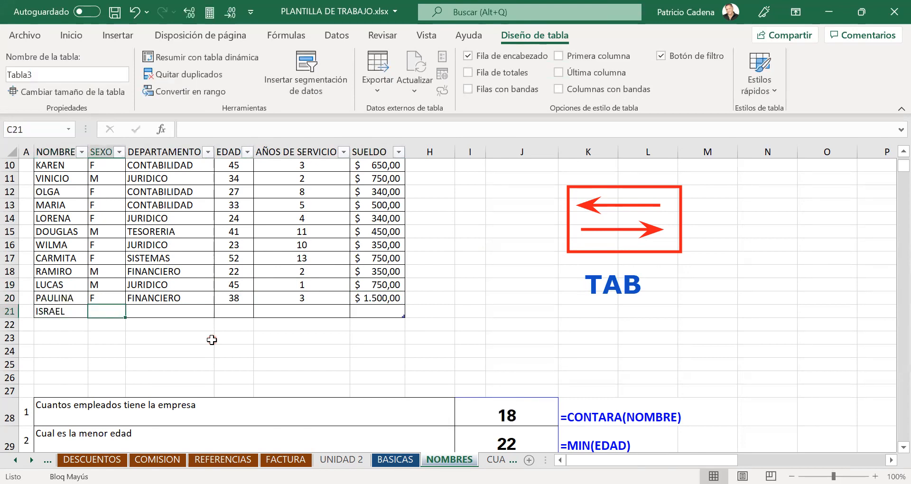
{"action": "type", "text": "M"}
{"action": "key", "text": "Tab"}
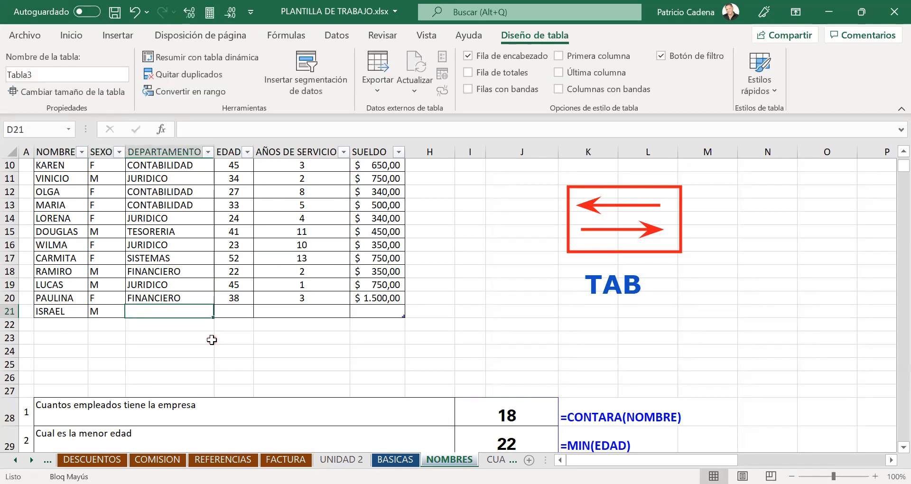
{"action": "type", "text": "TESORERIA"}
{"action": "key", "text": "Tab"}
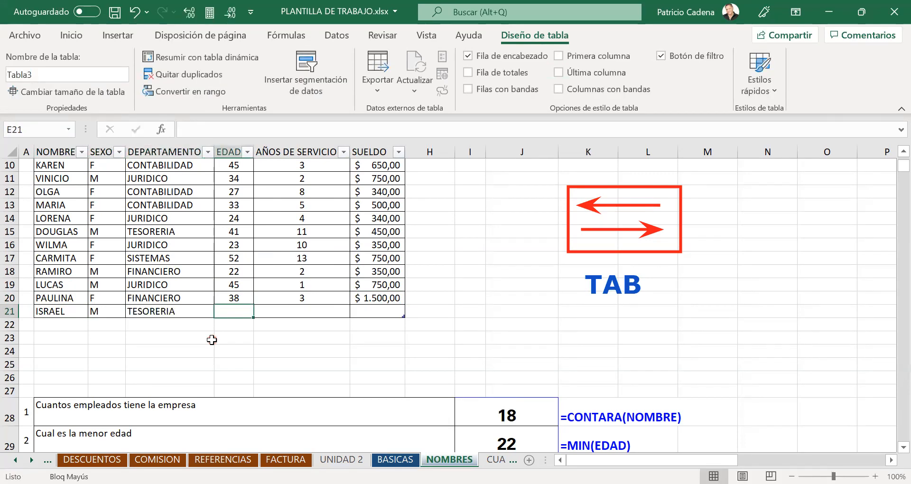
- Fill the rest of the row 21 record with age 25, 1 year of service and a salary of 850
{"action": "type", "text": "25"}
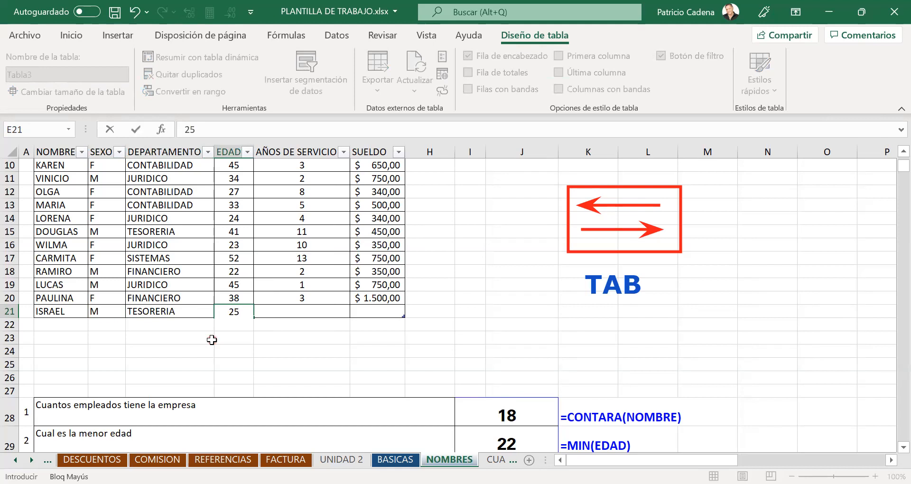
{"action": "key", "text": "Tab"}
{"action": "type", "text": "1"}
{"action": "key", "text": "Tab"}
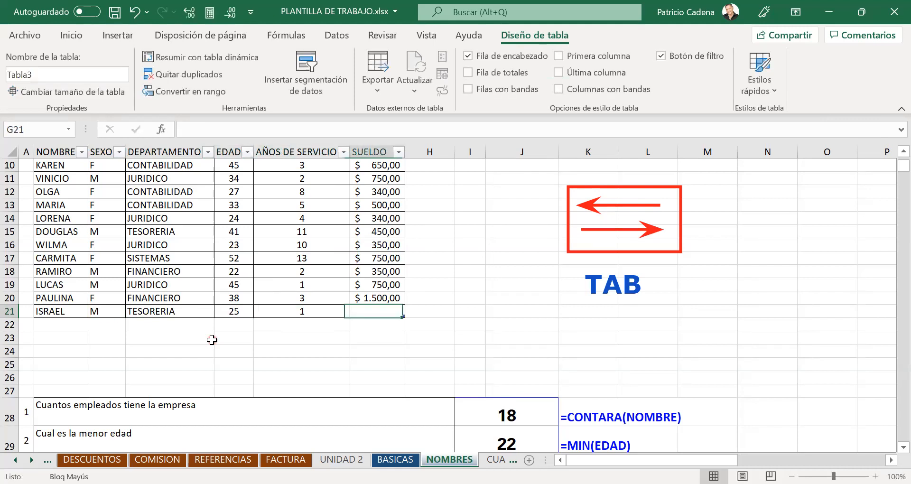
{"action": "type", "text": "850"}
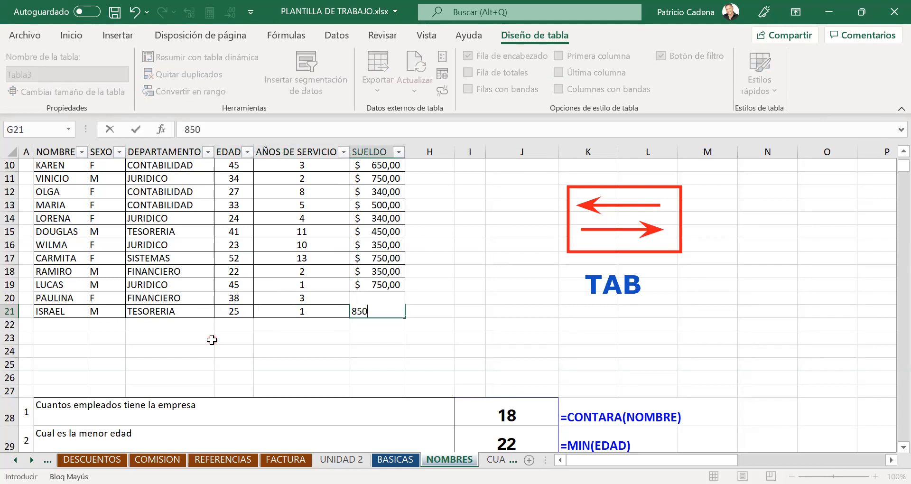
- Append a record in row 22 of the table with the employee's name, sex M and department JURIDICO
{"action": "key", "text": "Tab"}
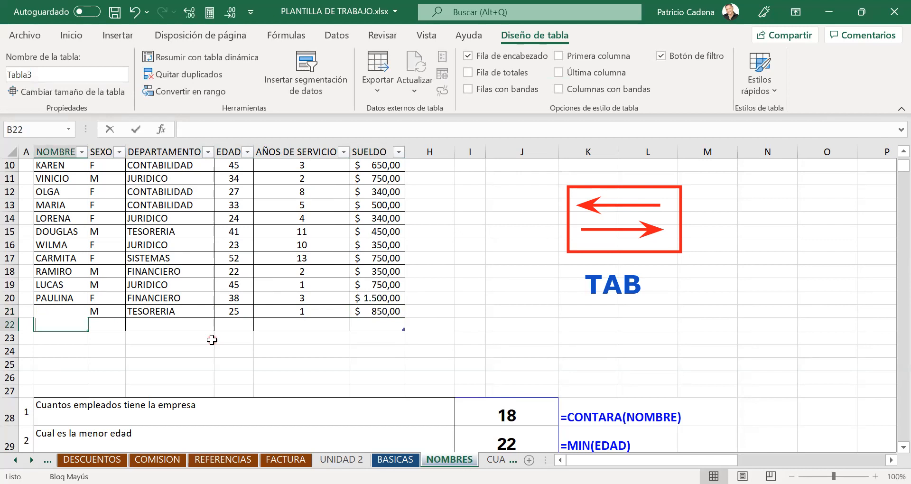
{"action": "type", "text": "NICOLAS"}
{"action": "key", "text": "Tab"}
{"action": "type", "text": "M"}
{"action": "key", "text": "Tab"}
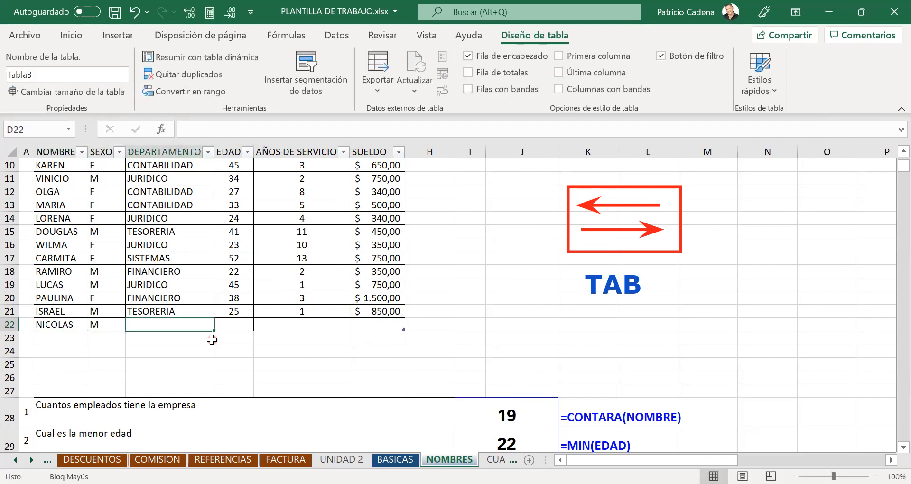
{"action": "type", "text": "JURIDICO"}
{"action": "key", "text": "Tab"}
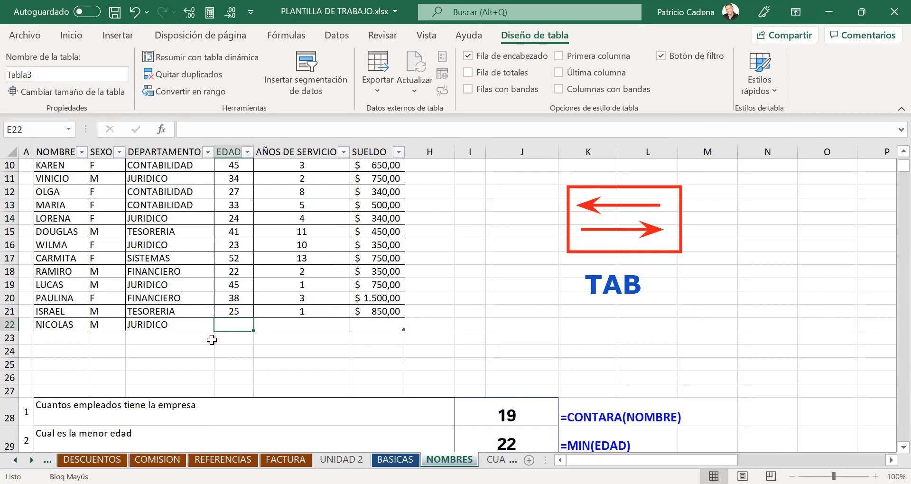
- Complete the row 22 record with age 35, 3 years of service and a salary of 850
{"action": "type", "text": "35"}
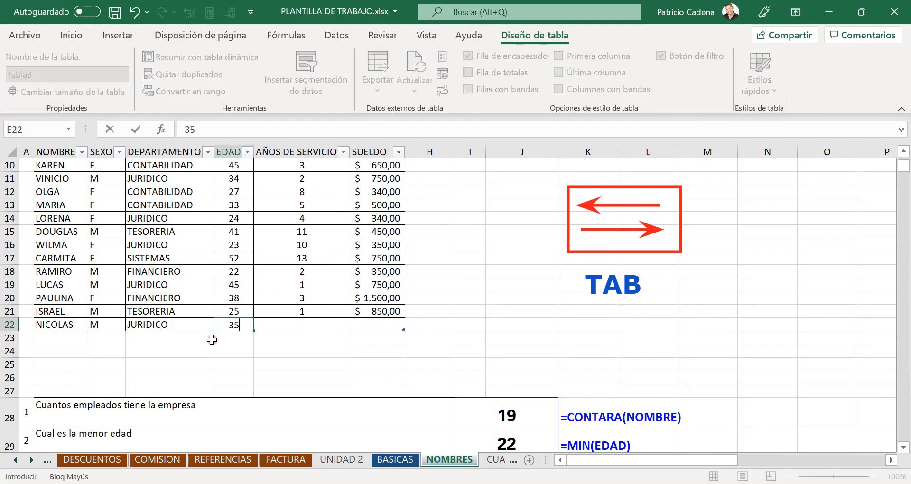
{"action": "key", "text": "Tab"}
{"action": "type", "text": "3"}
{"action": "key", "text": "Tab"}
{"action": "type", "text": "850"}
{"action": "key", "text": "Up"}
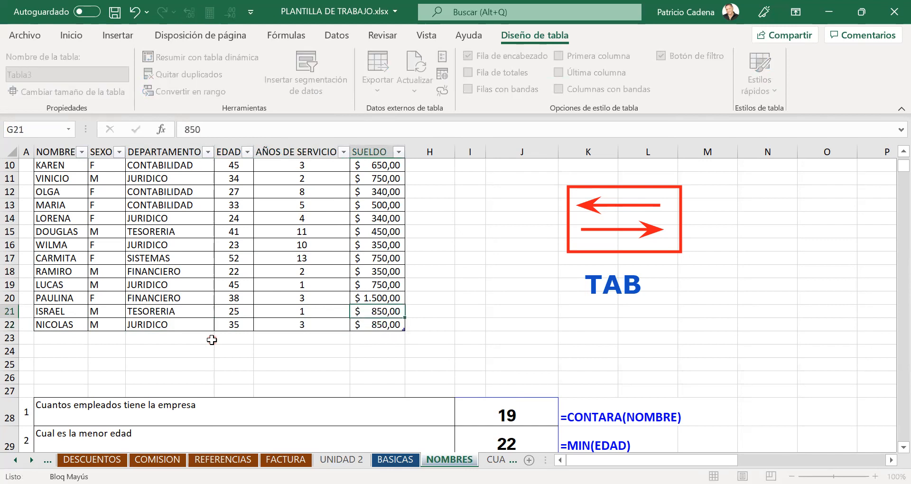
- Compare the added table records with the summary formulas below, including the minimum-age formula
{"action": "scroll", "coordinate": [262, 266], "scroll_direction": "down", "scroll_amount": 4}
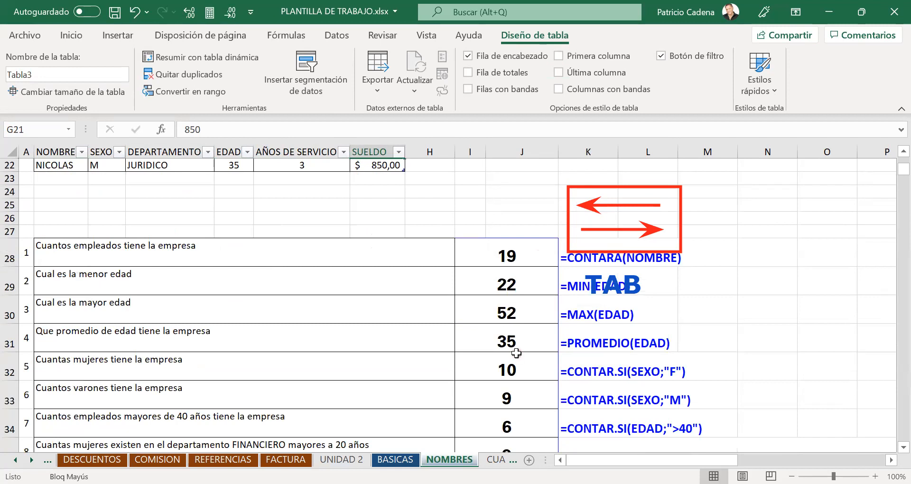
{"action": "scroll", "coordinate": [510, 356], "scroll_direction": "up", "scroll_amount": 2}
{"action": "scroll", "coordinate": [516, 353], "scroll_direction": "up", "scroll_amount": 1}
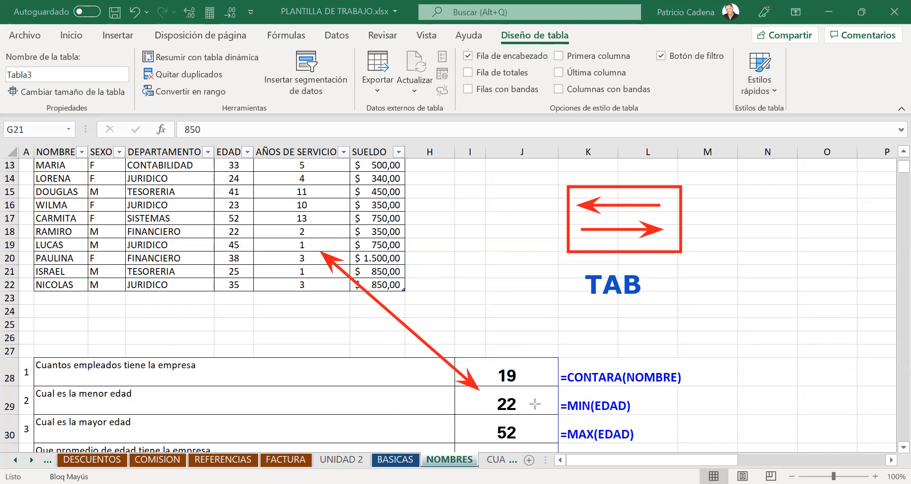
{"action": "left_click", "coordinate": [467, 287]}
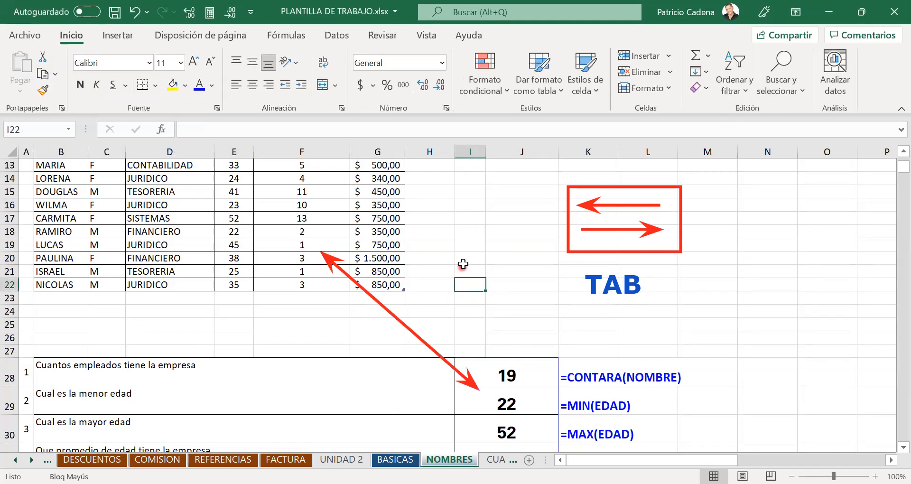
{"action": "scroll", "coordinate": [464, 264], "scroll_direction": "down", "scroll_amount": 3}
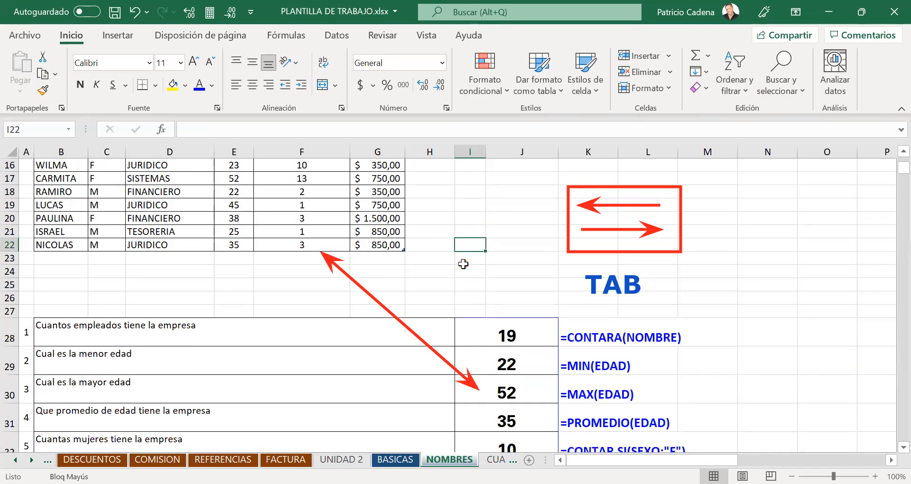
{"action": "scroll", "coordinate": [463, 264], "scroll_direction": "up", "scroll_amount": 1}
{"action": "scroll", "coordinate": [490, 325], "scroll_direction": "up", "scroll_amount": 1}
{"action": "left_click", "coordinate": [264, 214]}
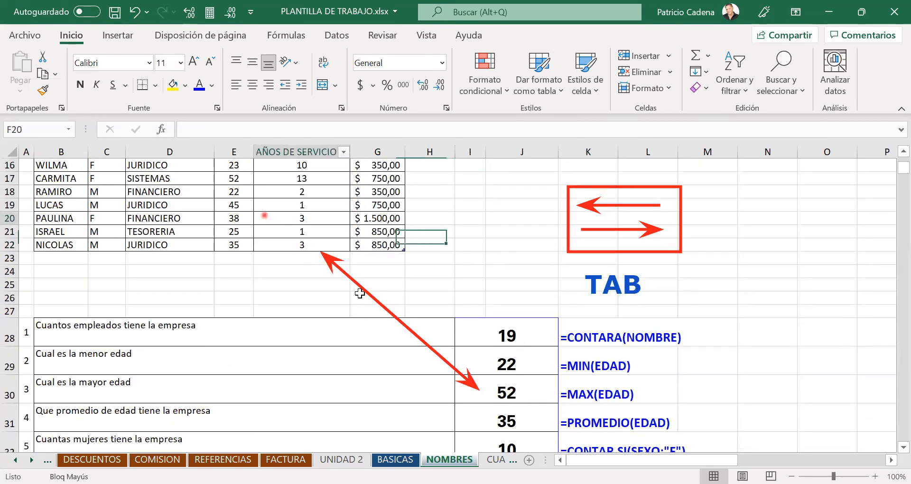
{"action": "left_click", "coordinate": [507, 365]}
{"action": "scroll", "coordinate": [508, 365], "scroll_direction": "down", "scroll_amount": 1}
{"action": "scroll", "coordinate": [508, 365], "scroll_direction": "up", "scroll_amount": 1}
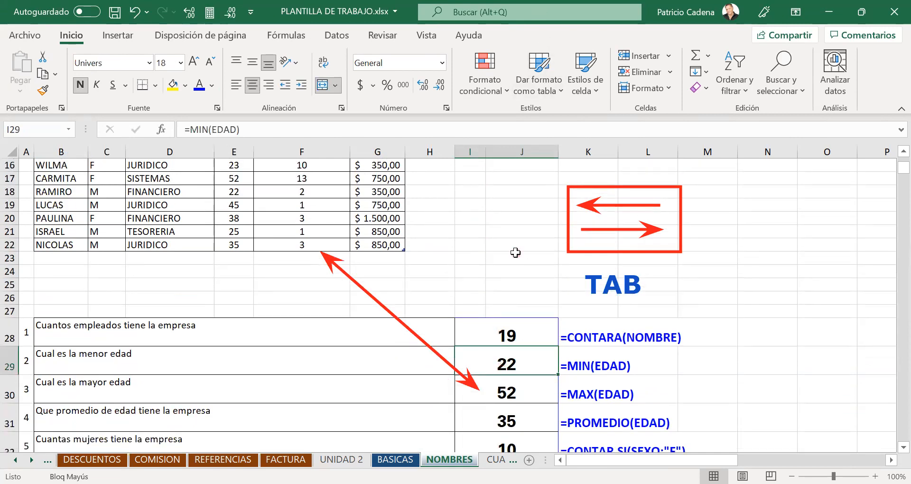
- Delete the three added records in B20:G22 as table rows
{"action": "left_click_drag", "start_coordinate": [64, 218], "coordinate": [388, 244]}
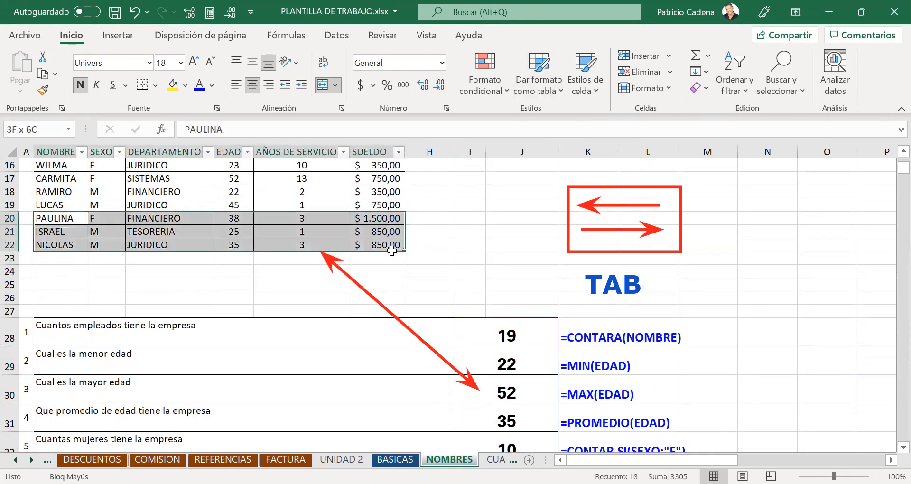
{"action": "right_click", "coordinate": [362, 222]}
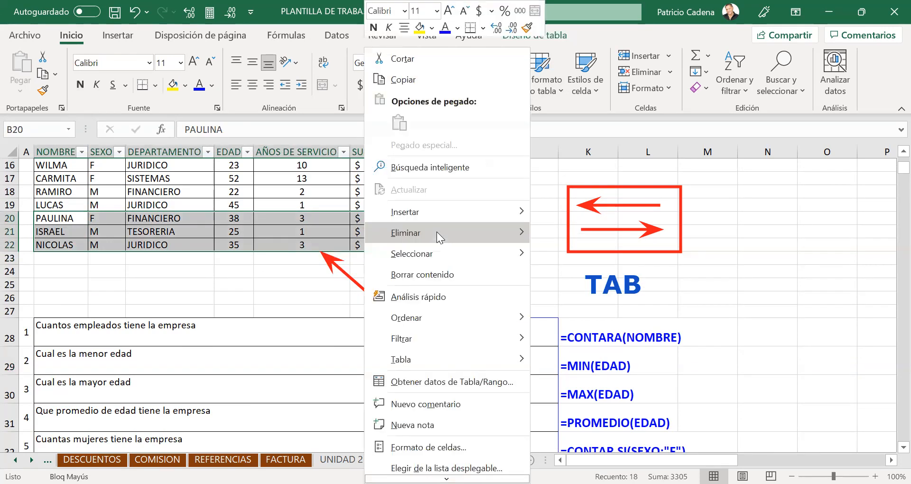
{"action": "mouse_move", "coordinate": [437, 232]}
{"action": "left_click", "coordinate": [571, 252]}
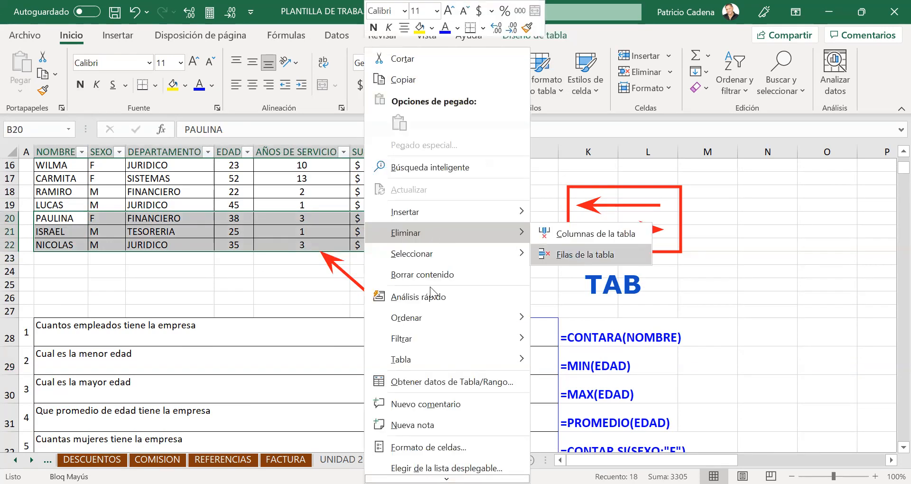
{"action": "left_click", "coordinate": [430, 290]}
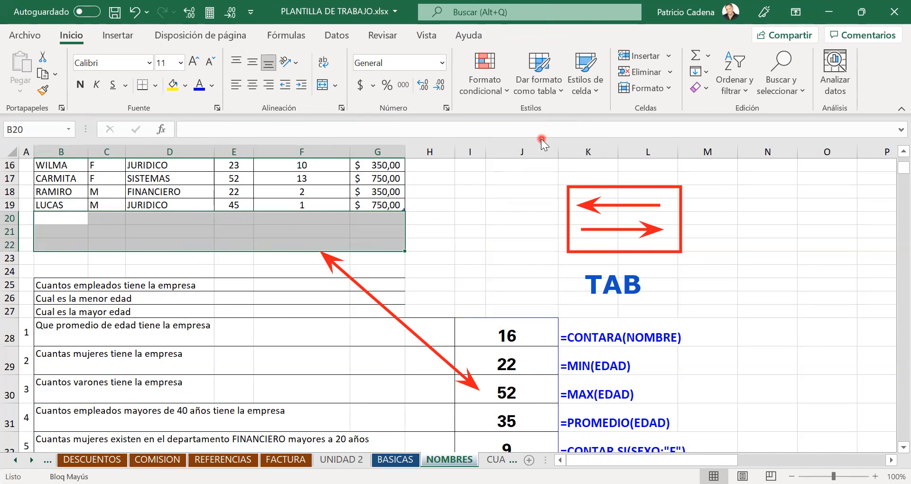
- Insert three entire sheet rows at rows 20 to 22 and one more entire row at row 21
{"action": "key", "text": "ctrl+plus"}
{"action": "left_click", "coordinate": [504, 288]}
{"action": "left_click", "coordinate": [494, 327]}
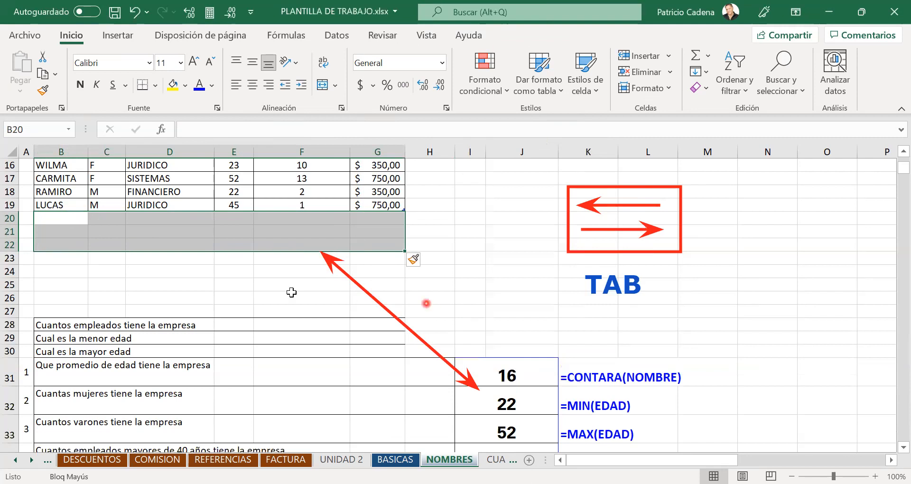
{"action": "left_click", "coordinate": [11, 231]}
{"action": "key", "text": "ctrl+plus"}
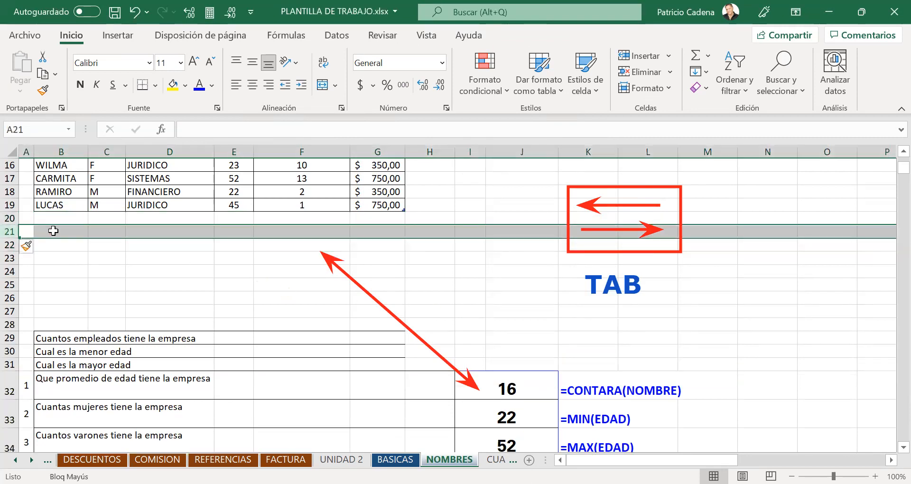
- Undo both row insertions and the deletion of the three table records
{"action": "key", "text": "ctrl+z"}
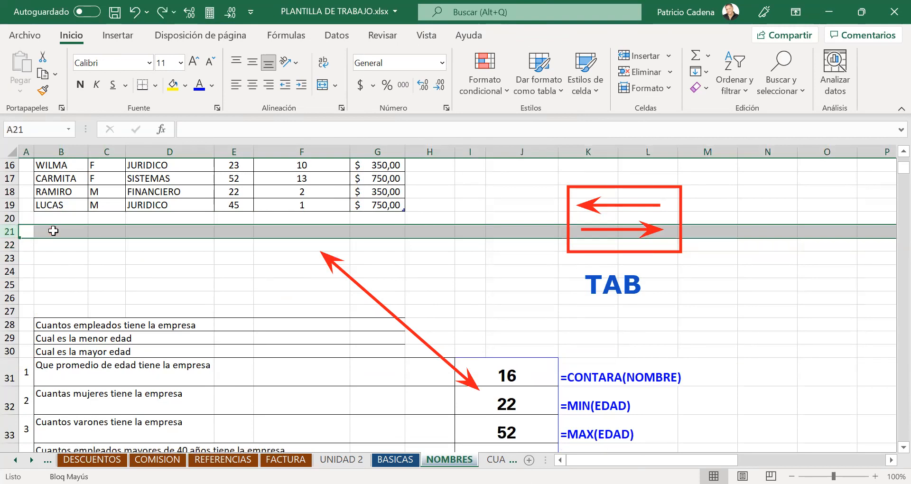
{"action": "key", "text": "ctrl+z"}
{"action": "key", "text": "ctrl+z"}
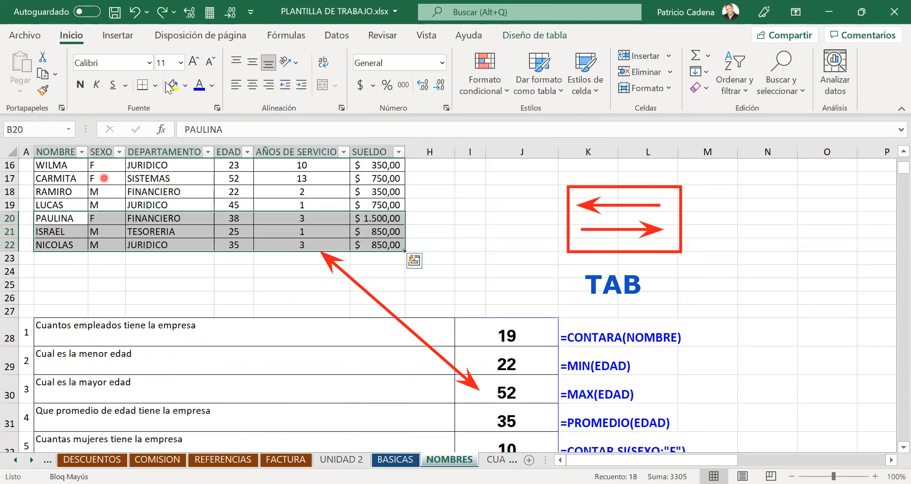
- Clear all contents and formatting from the three added records in B20:G22 of the employee table
{"action": "left_click", "coordinate": [259, 281]}
{"action": "left_click_drag", "start_coordinate": [75, 220], "coordinate": [397, 247]}
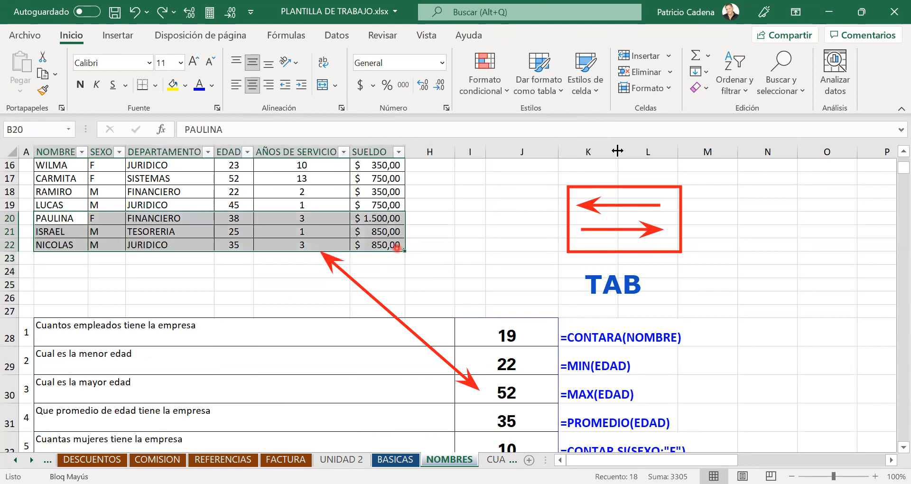
{"action": "left_click", "coordinate": [704, 91]}
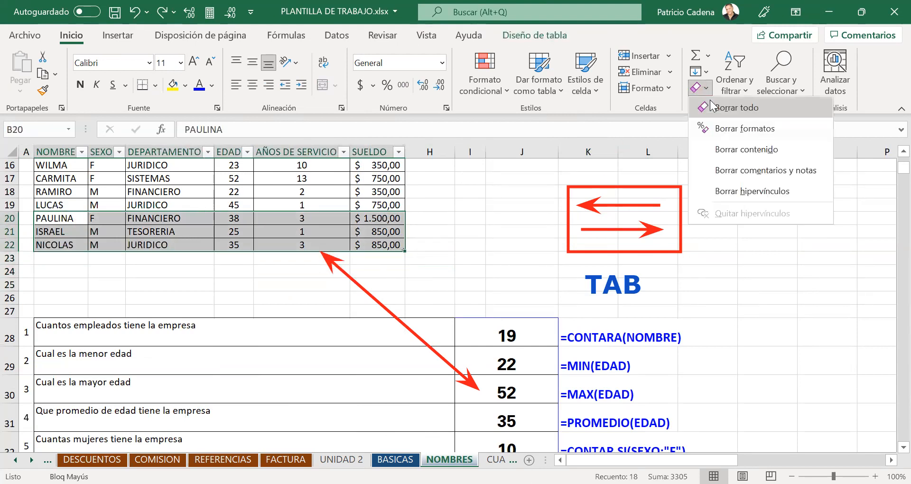
{"action": "left_click", "coordinate": [721, 107]}
{"action": "left_click", "coordinate": [217, 266]}
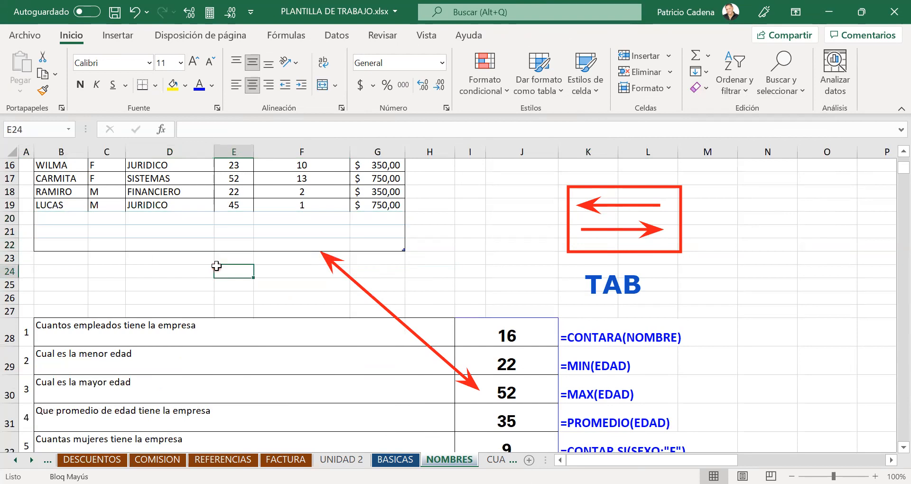
- Write an on-screen note beside the employee table with the lines "1. NOMBRAR RANGOS" and "2. SUPER RANGOS"
{"action": "scroll", "coordinate": [216, 267], "scroll_direction": "up", "scroll_amount": 4}
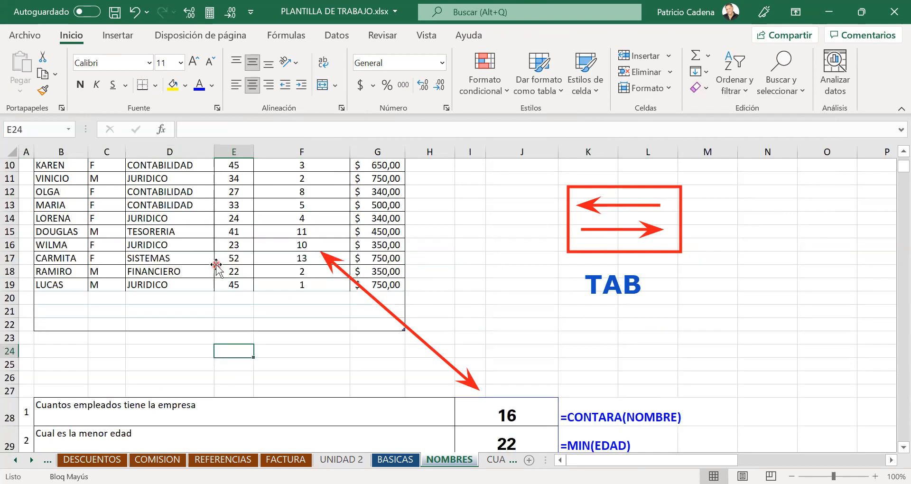
{"action": "scroll", "coordinate": [216, 266], "scroll_direction": "down", "scroll_amount": 2}
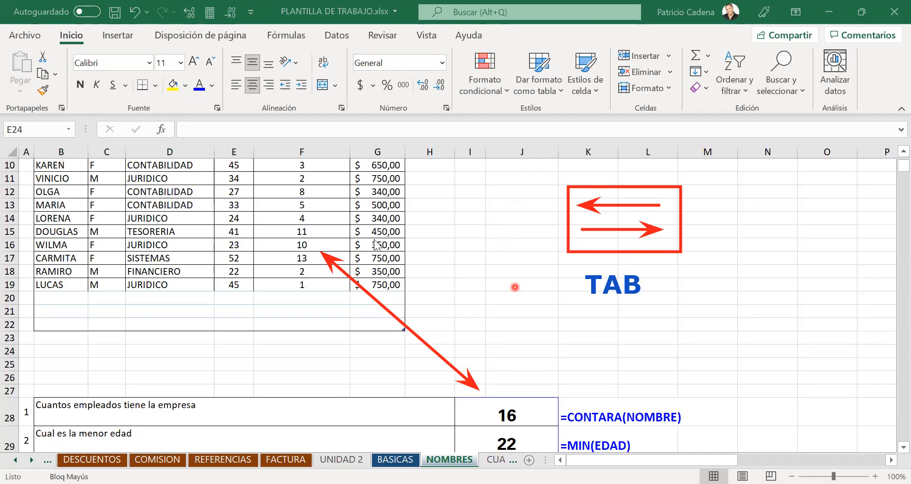
{"action": "scroll", "coordinate": [546, 391], "scroll_direction": "up", "scroll_amount": 3}
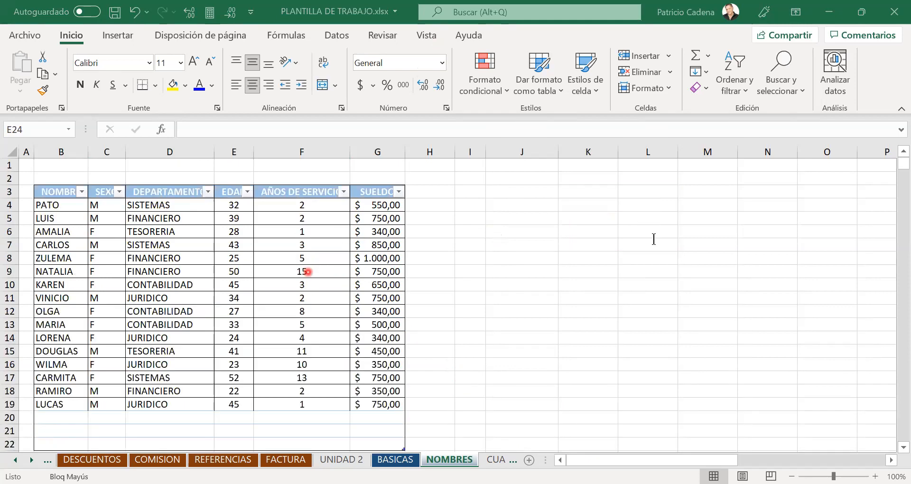
{"action": "type", "text": "1. "}
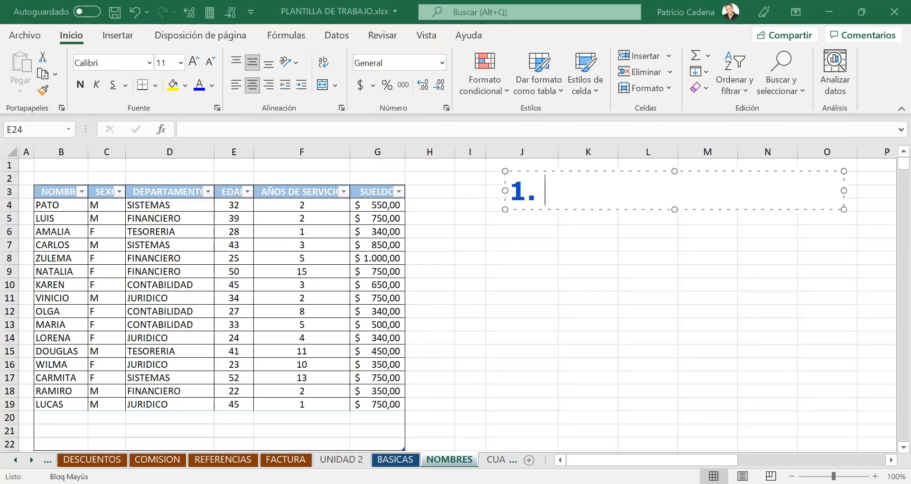
{"action": "type", "text": "NOMBRAR RANGOS"}
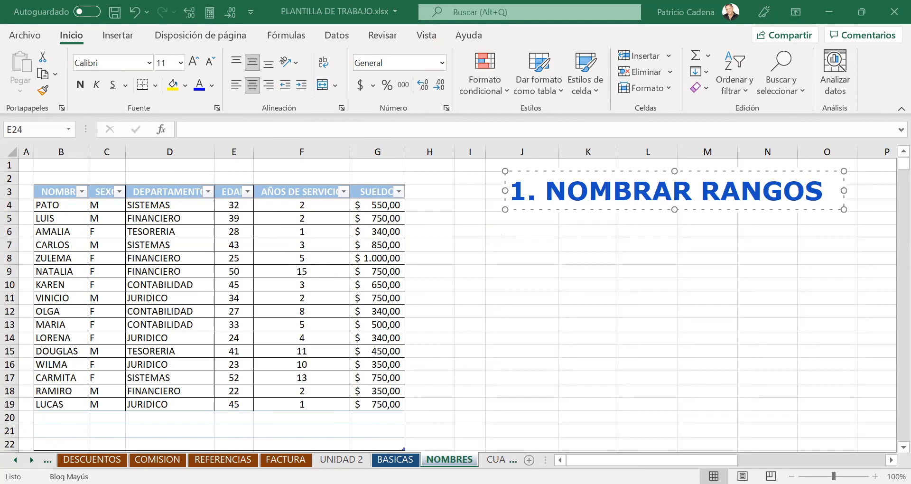
{"action": "key", "text": "Return"}
{"action": "type", "text": "2. SUPER RANGOAS"}
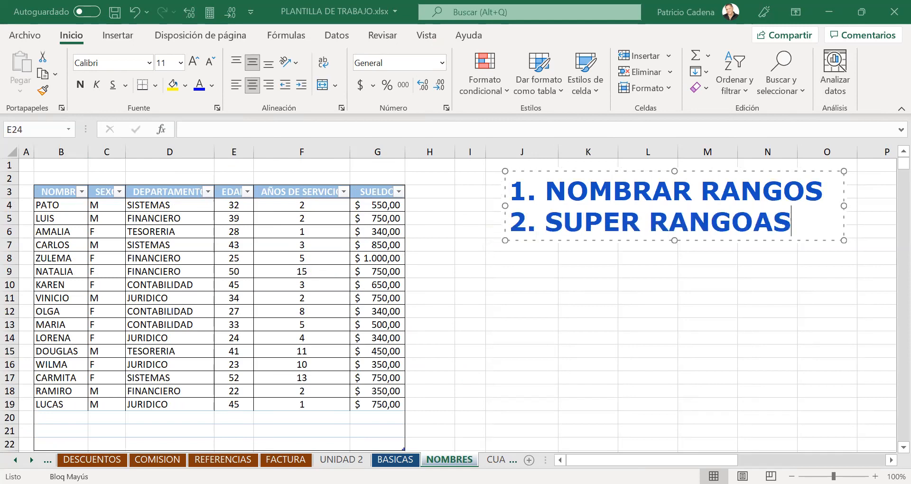
{"action": "key", "text": "Left"}
{"action": "key", "text": "Left"}
{"action": "key", "text": "Delete"}
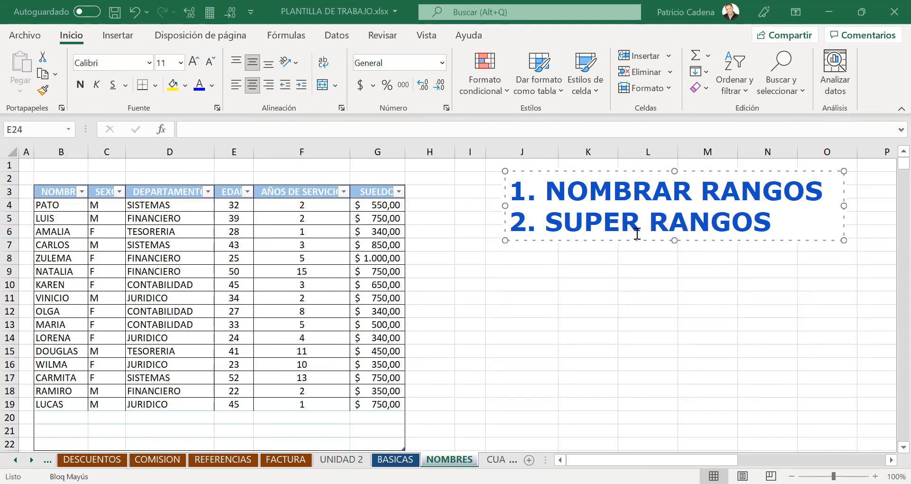
- Move the on-screen note slightly closer to the employee table and finish editing its text
{"action": "left_click_drag", "start_coordinate": [622, 240], "coordinate": [588, 243]}
{"action": "left_click", "coordinate": [759, 225]}
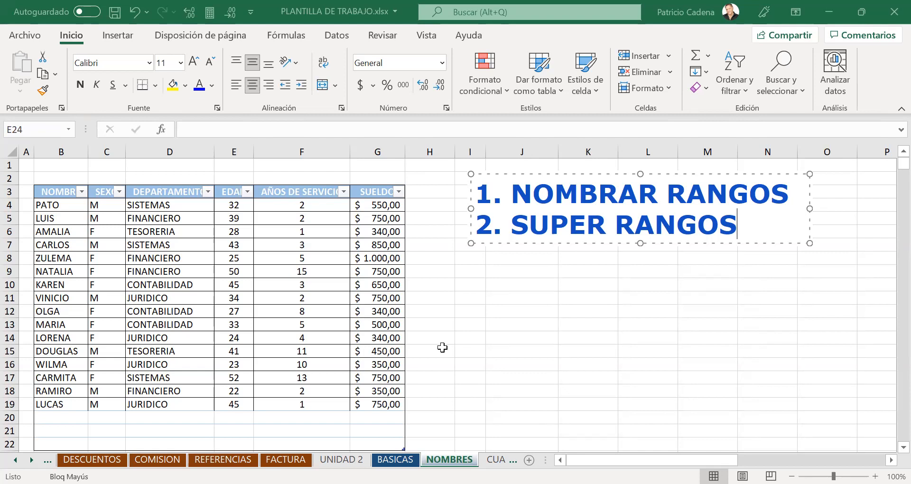
{"action": "key", "text": "Escape"}
{"action": "key", "text": "Escape"}
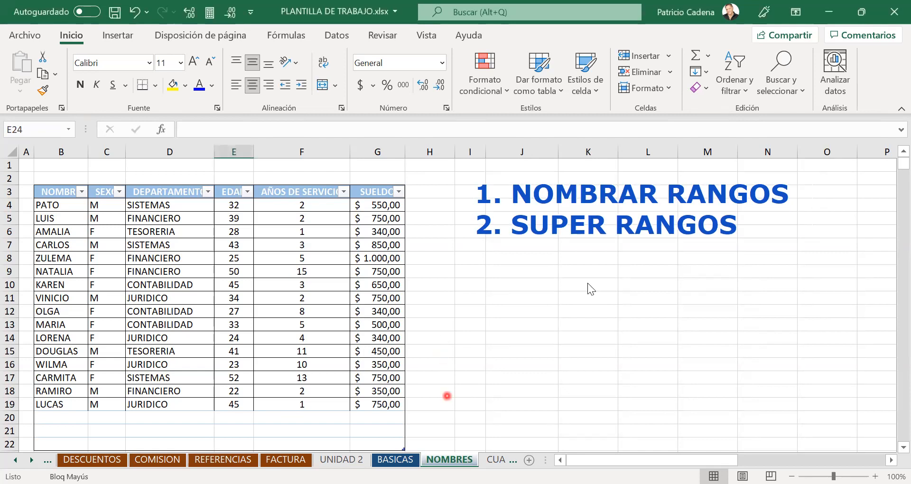
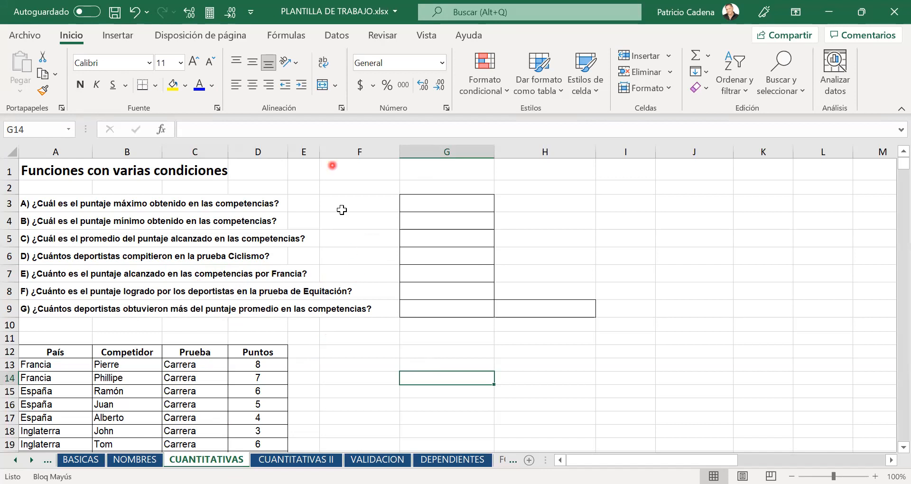
- Review the employee table and its summary formulas on the NOMBRES sheet
{"action": "left_click", "coordinate": [373, 375]}
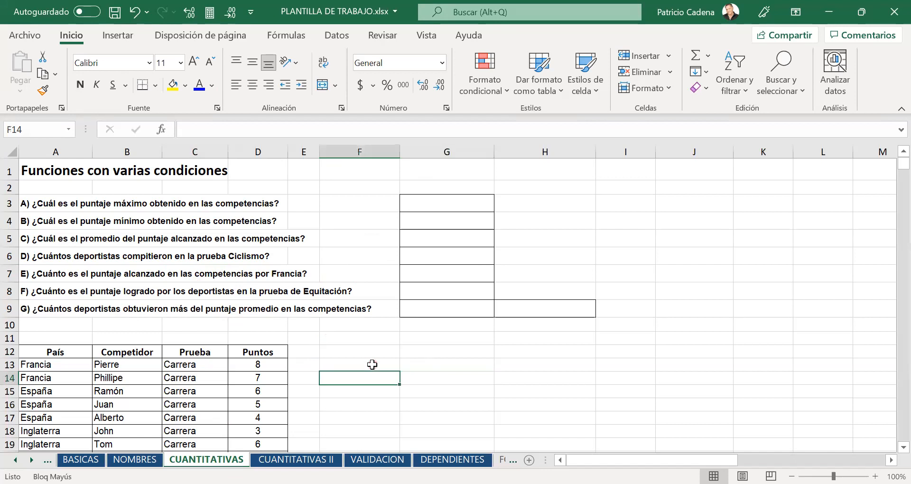
{"action": "left_click", "coordinate": [150, 467]}
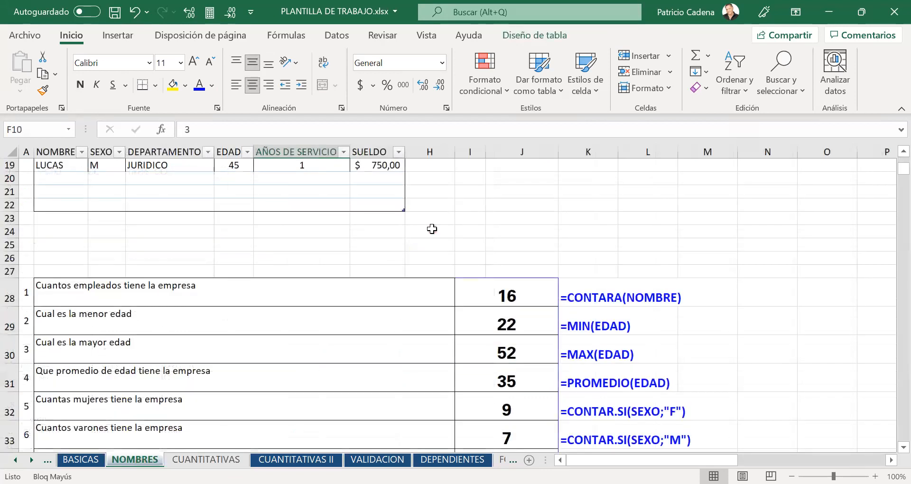
{"action": "scroll", "coordinate": [429, 226], "scroll_direction": "up", "scroll_amount": 6}
{"action": "scroll", "coordinate": [488, 280], "scroll_direction": "down", "scroll_amount": 5}
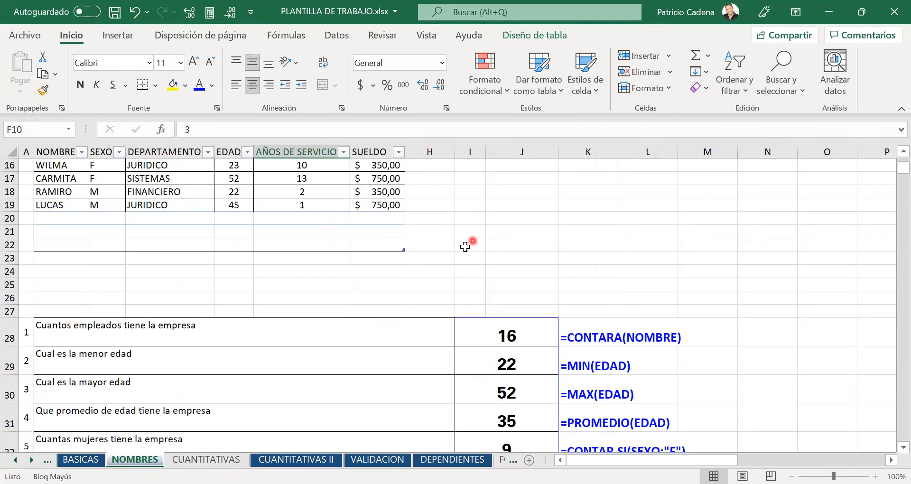
- Enter =SUMA(SUELDO) in cell J3 of the CUANTITATIVAS sheet using the existing defined name, and clear the cell again
{"action": "left_click", "coordinate": [205, 458]}
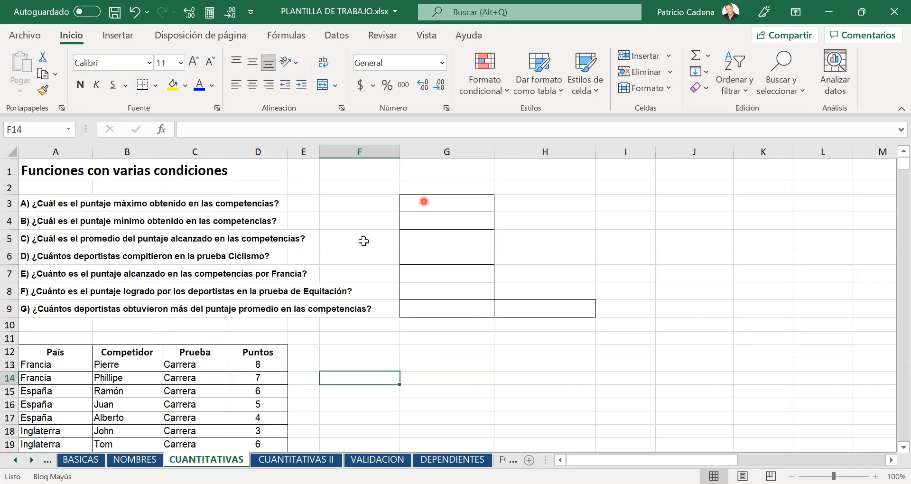
{"action": "left_click", "coordinate": [682, 204]}
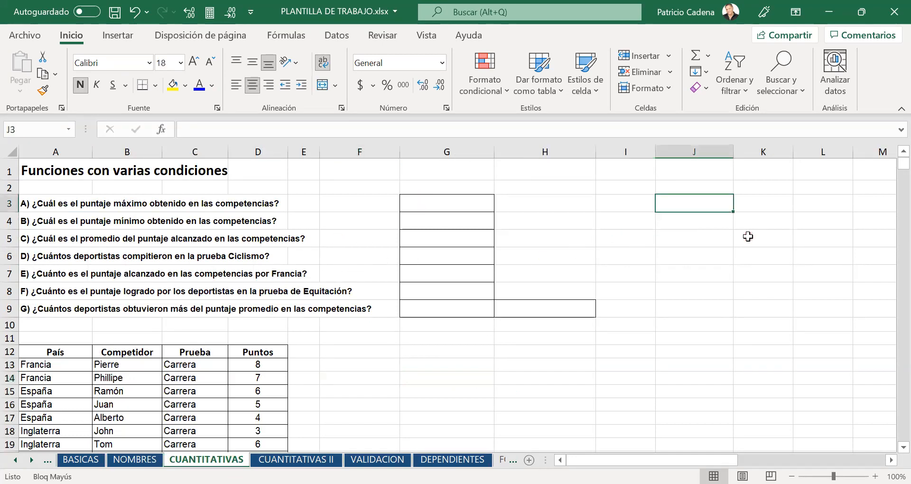
{"action": "type", "text": "="}
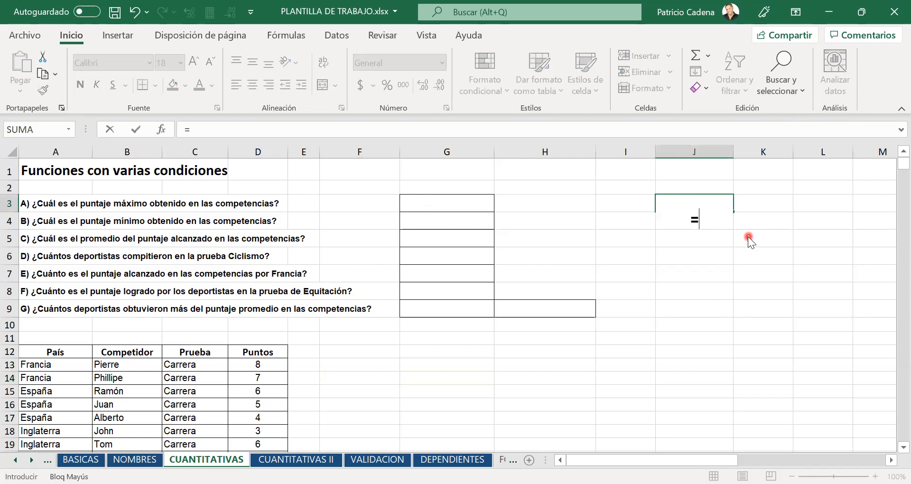
{"action": "type", "text": "SUMA"}
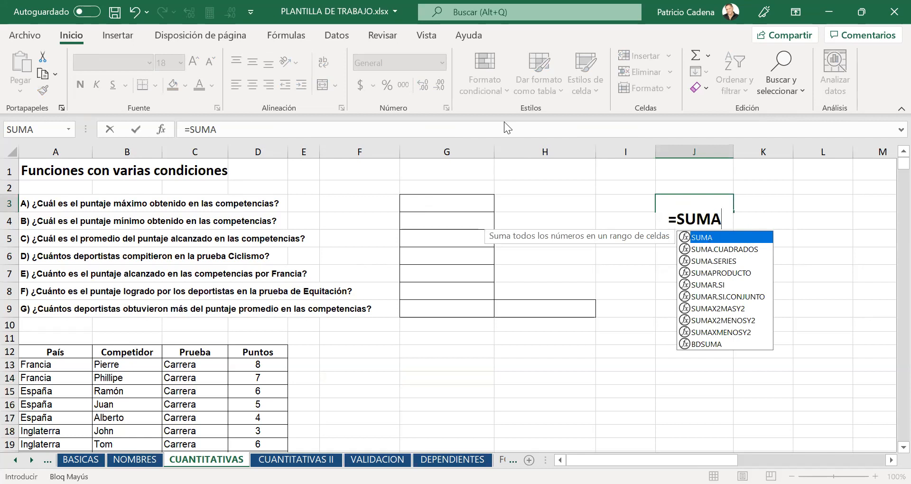
{"action": "type", "text": "("}
{"action": "left_click", "coordinate": [294, 35]}
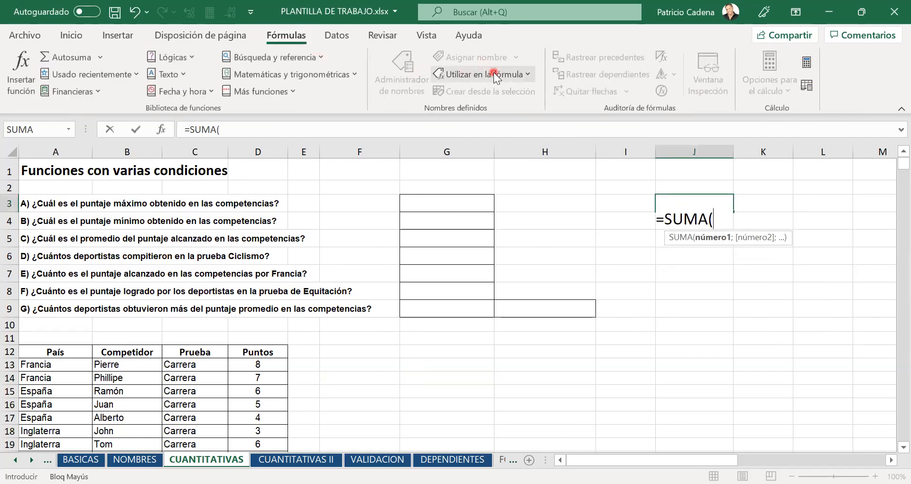
{"action": "left_click", "coordinate": [493, 72]}
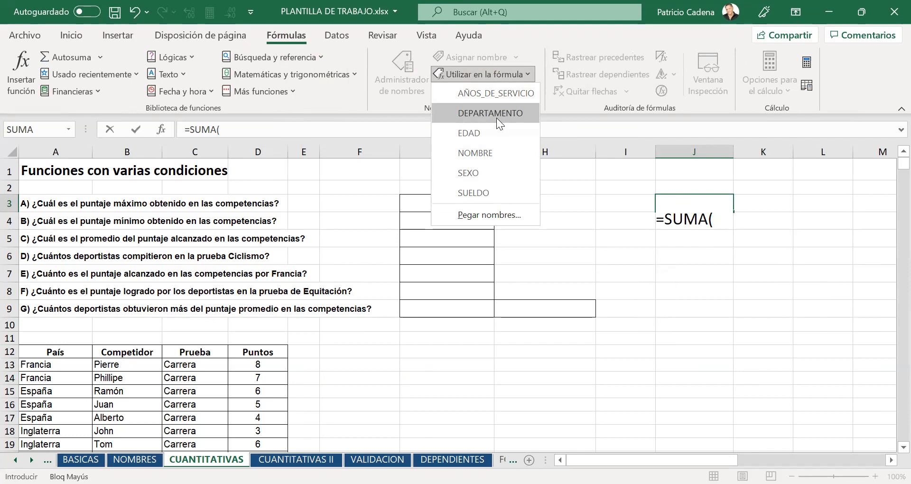
{"action": "left_click", "coordinate": [492, 196]}
{"action": "key", "text": "Return"}
{"action": "left_click", "coordinate": [726, 203]}
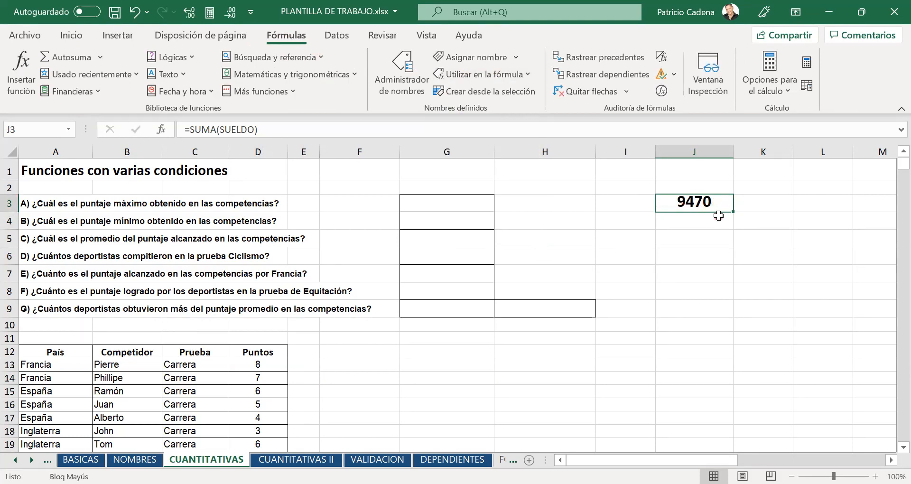
{"action": "key", "text": "Delete"}
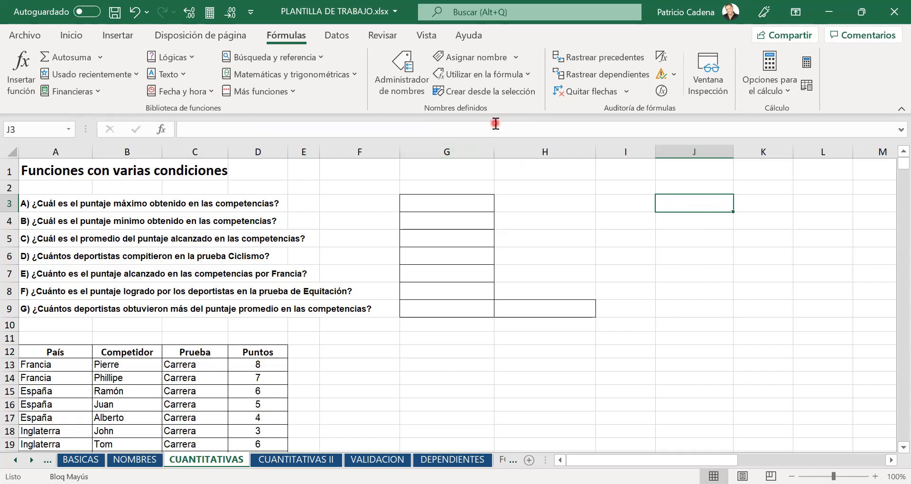
- Check the list of defined names and inspect the NOMBRE column of the employee table on the NOMBRES sheet
{"action": "left_click", "coordinate": [526, 76]}
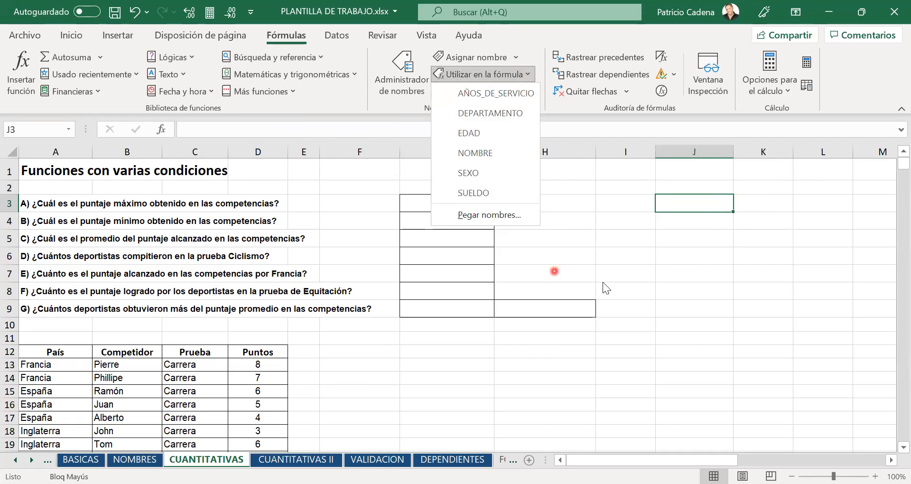
{"action": "left_click", "coordinate": [588, 237]}
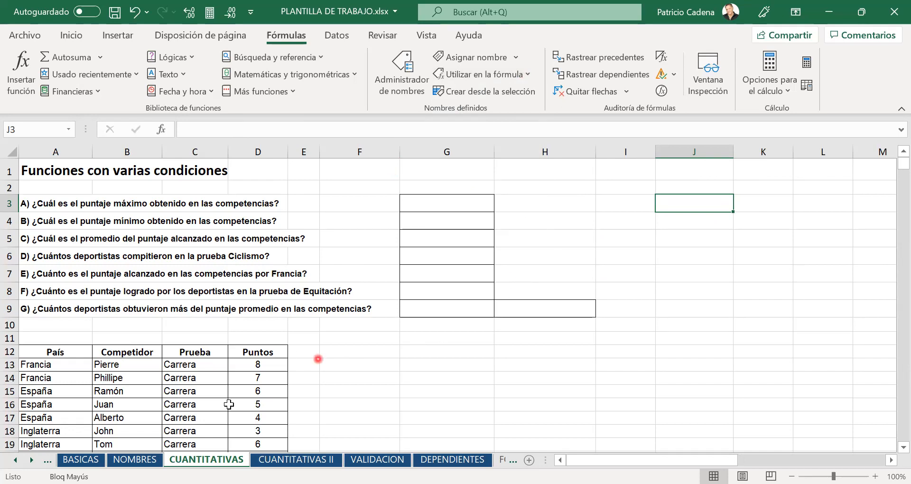
{"action": "left_click", "coordinate": [143, 459]}
{"action": "scroll", "coordinate": [152, 344], "scroll_direction": "up", "scroll_amount": 5}
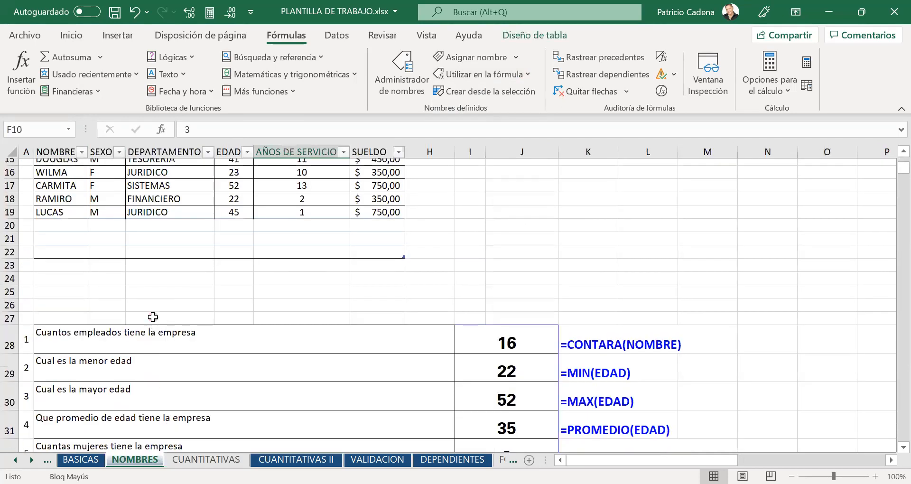
{"action": "left_click_drag", "start_coordinate": [55, 209], "coordinate": [57, 351]}
{"action": "left_click", "coordinate": [55, 191]}
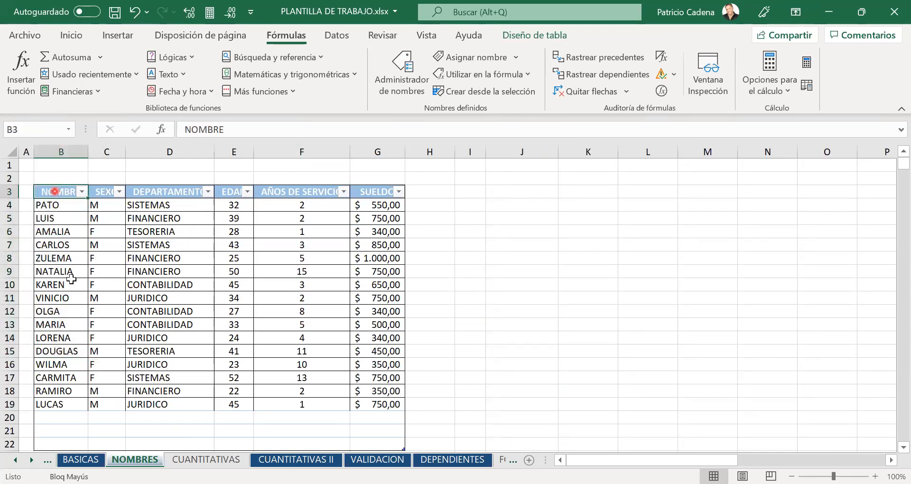
- Examine the País and Competidor columns of the competition table on the CUANTITATIVAS sheet
{"action": "left_click", "coordinate": [199, 459]}
{"action": "left_click_drag", "start_coordinate": [45, 365], "coordinate": [47, 446]}
{"action": "left_click", "coordinate": [79, 352]}
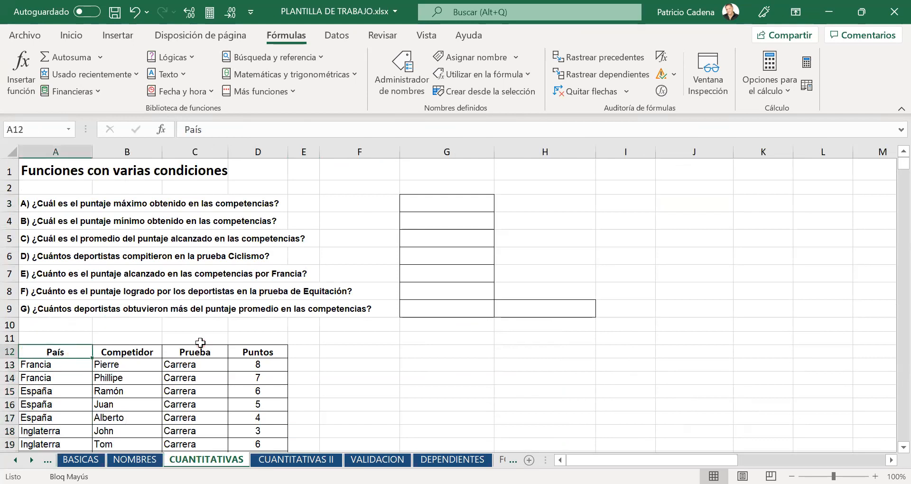
{"action": "scroll", "coordinate": [206, 336], "scroll_direction": "down", "scroll_amount": 3}
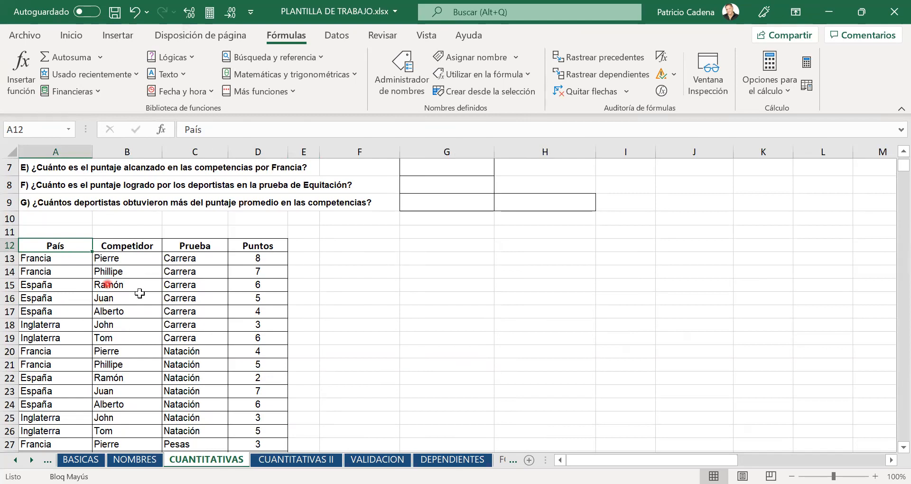
{"action": "left_click", "coordinate": [126, 288]}
{"action": "left_click", "coordinate": [119, 302]}
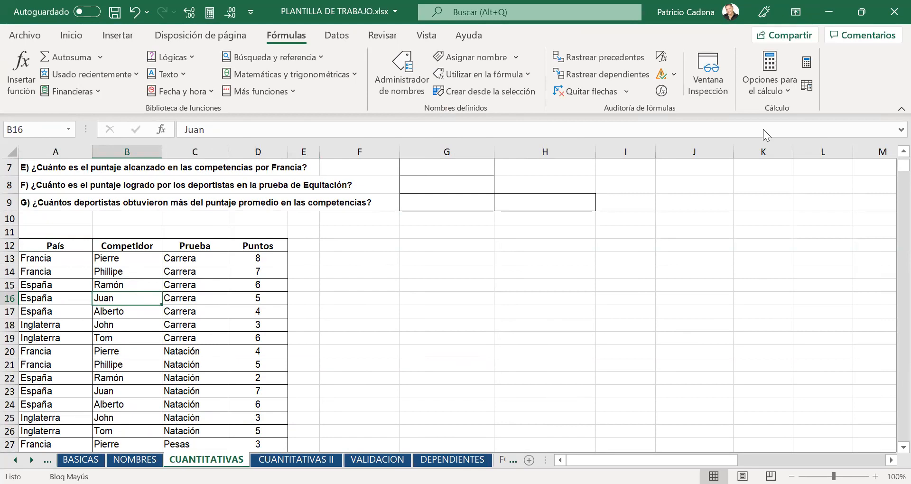
{"action": "left_click", "coordinate": [471, 29]}
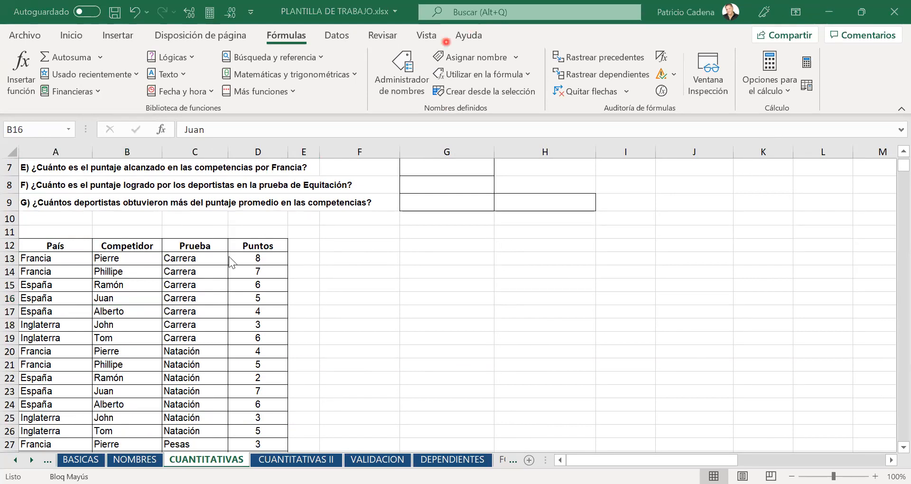
{"action": "left_click", "coordinate": [65, 266]}
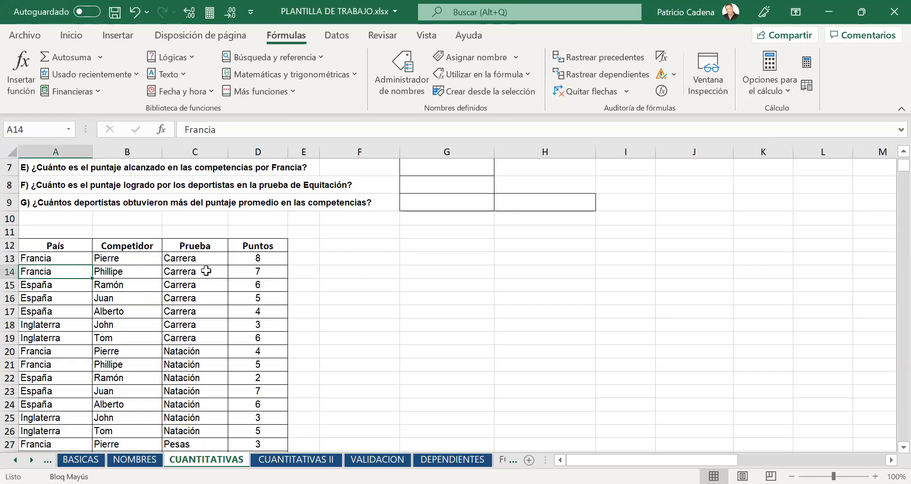
{"action": "key", "text": "ctrl+a"}
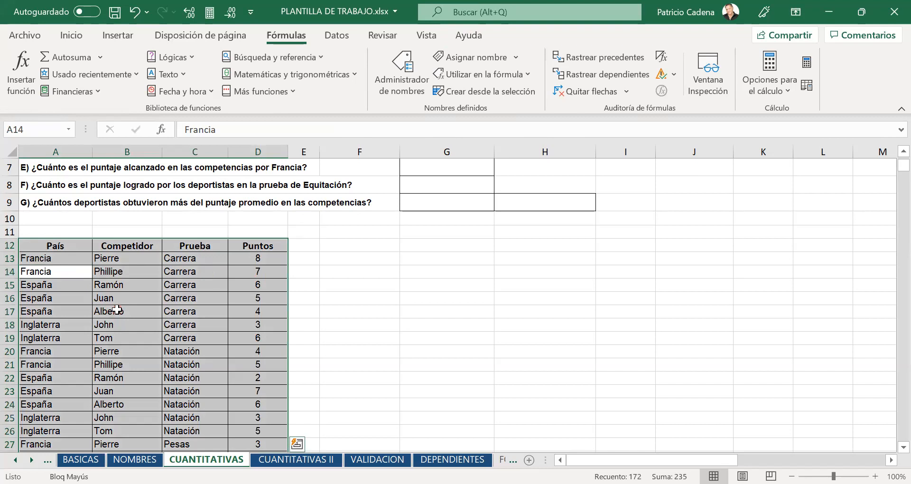
{"action": "left_click", "coordinate": [471, 94]}
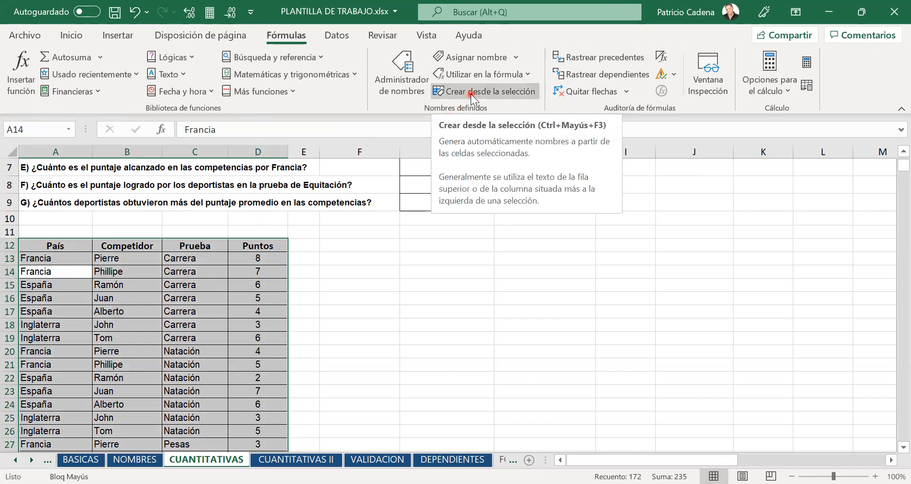
{"action": "left_click", "coordinate": [472, 95]}
- Add the on-screen note "1. NOMBRAR RANGOS" beside the competition table
{"action": "left_click", "coordinate": [587, 329]}
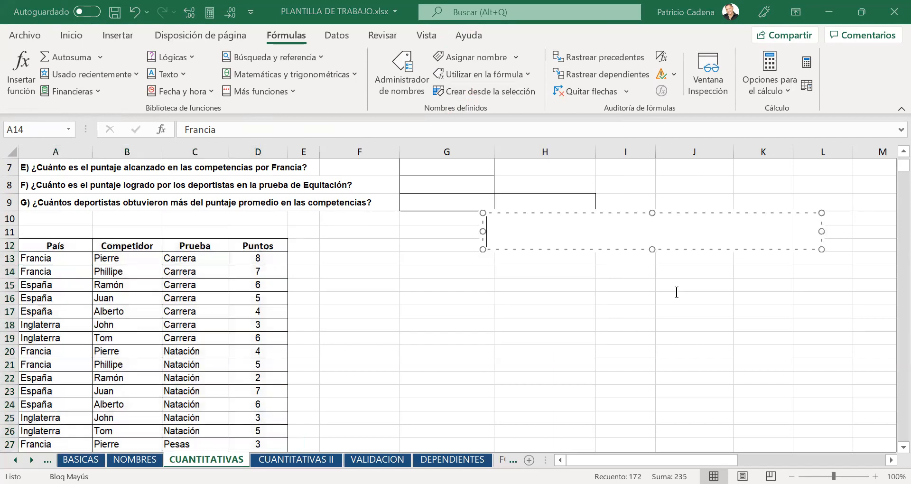
{"action": "type", "text": "1. NOMBRAR RANGOS"}
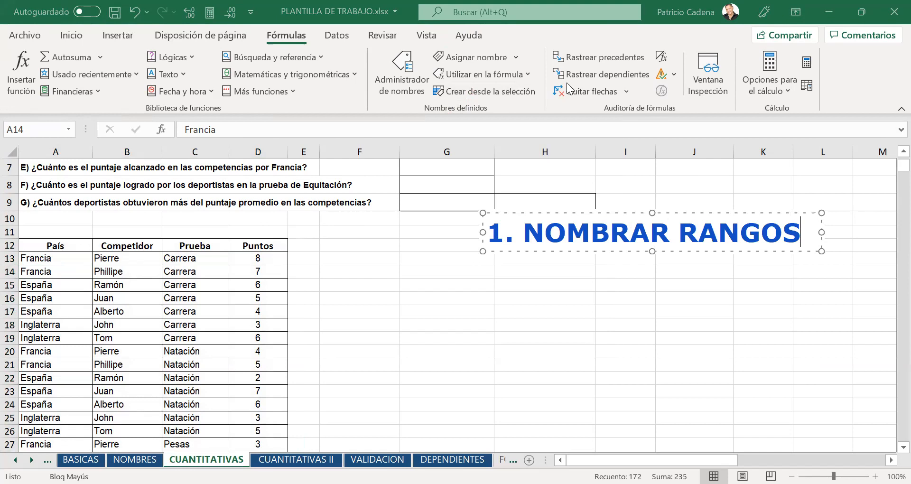
- Create defined names for the whole competition table from its top row only (Fila superior)
{"action": "left_click", "coordinate": [149, 313]}
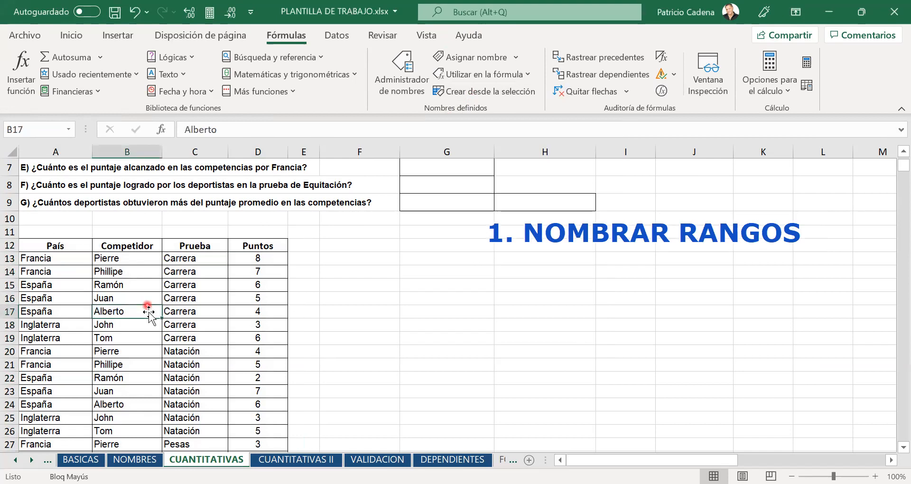
{"action": "key", "text": "ctrl+a"}
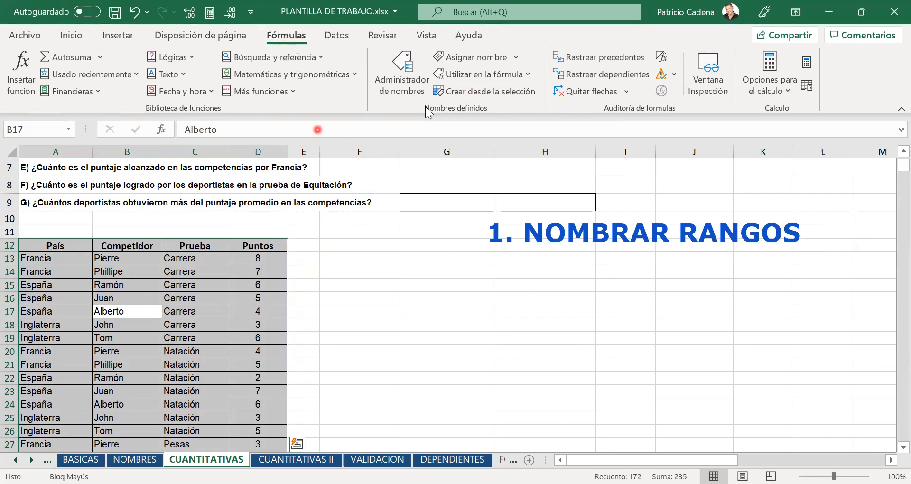
{"action": "left_click", "coordinate": [469, 91]}
{"action": "left_click_drag", "start_coordinate": [471, 218], "coordinate": [433, 291]}
{"action": "left_click", "coordinate": [382, 329]}
{"action": "left_click", "coordinate": [381, 344]}
{"action": "left_click", "coordinate": [386, 329]}
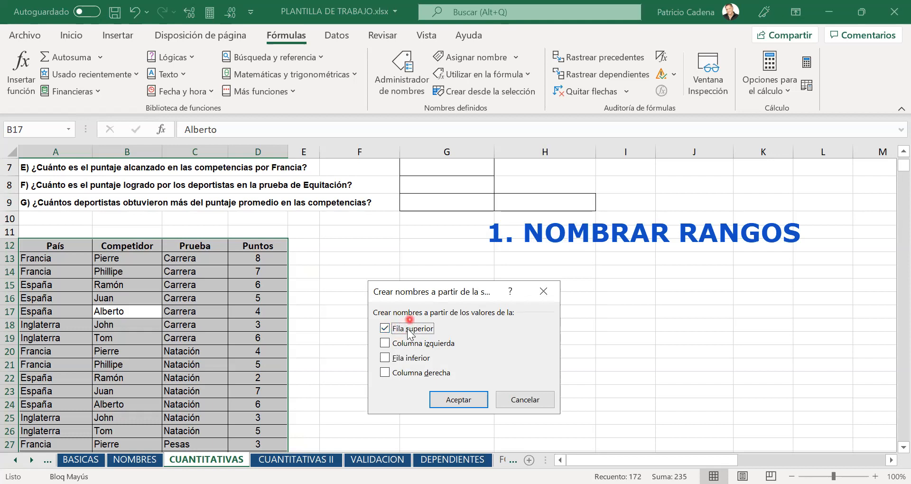
{"action": "left_click", "coordinate": [463, 401]}
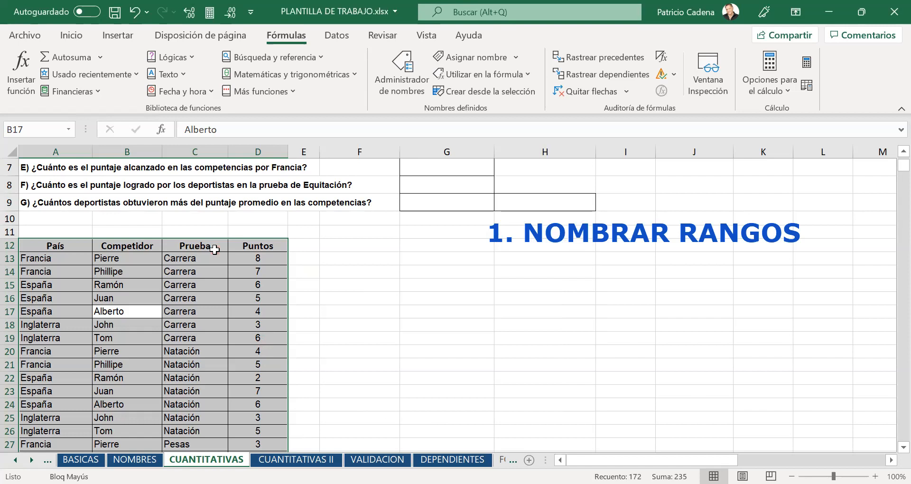
- Convert the range A12:D54 into a table with headers and turn off its banded rows
{"action": "key", "text": "ctrl+t"}
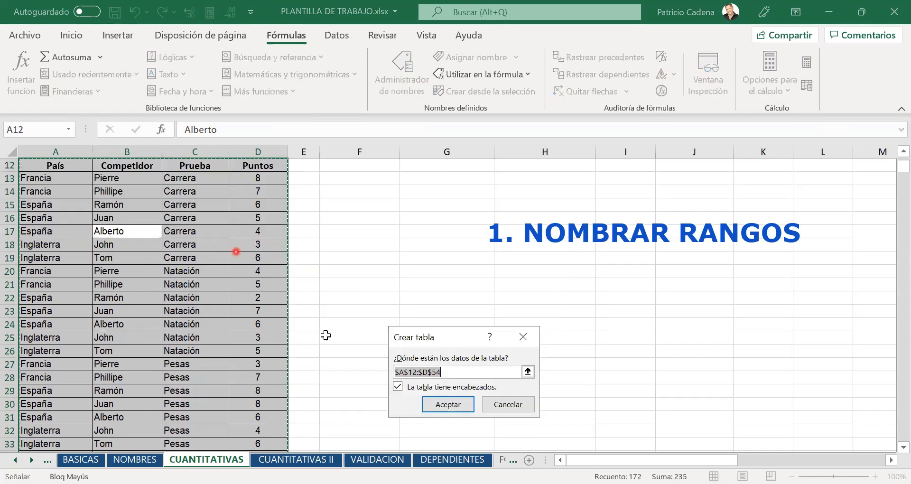
{"action": "left_click", "coordinate": [448, 403]}
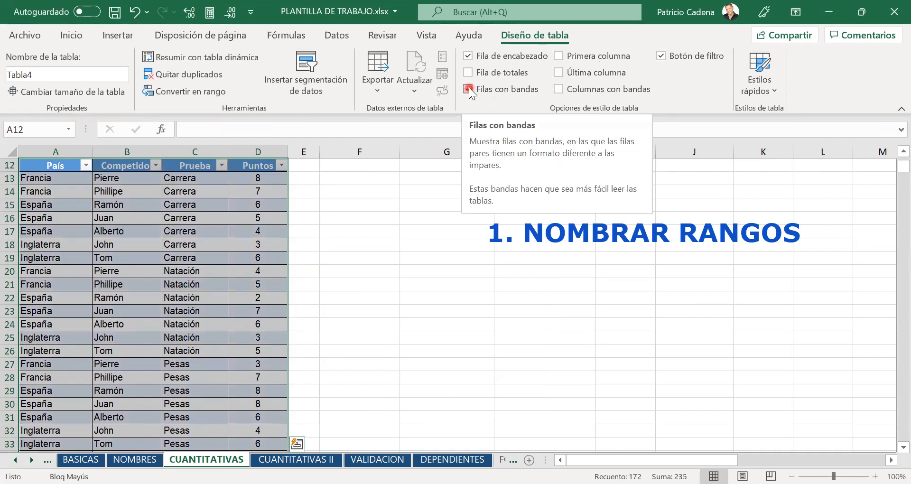
{"action": "left_click", "coordinate": [469, 89]}
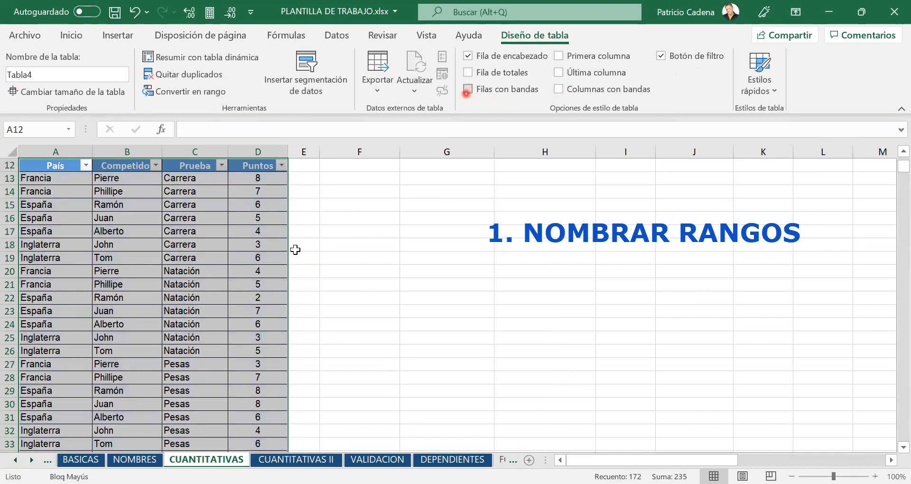
{"action": "left_click", "coordinate": [158, 284]}
- Remove the filter buttons from the competition table's header row
{"action": "scroll", "coordinate": [158, 284], "scroll_direction": "up", "scroll_amount": 1}
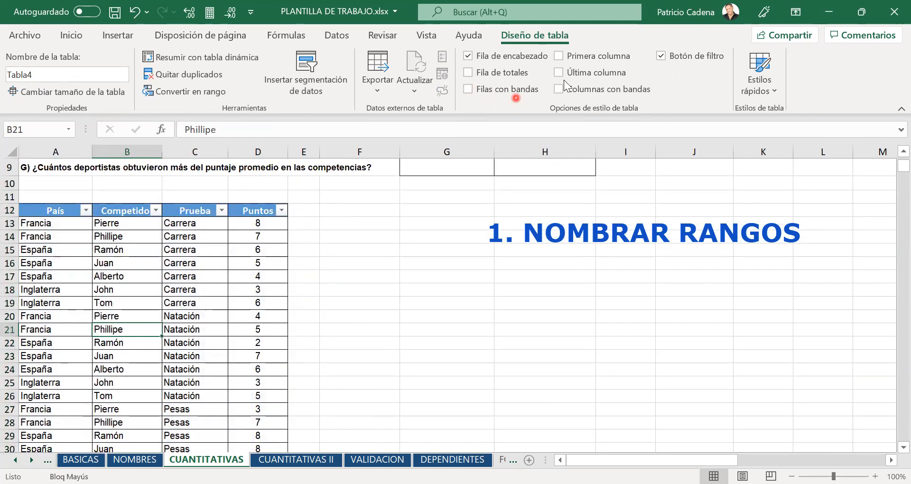
{"action": "scroll", "coordinate": [565, 77], "scroll_direction": "up", "scroll_amount": 2}
{"action": "scroll", "coordinate": [662, 89], "scroll_direction": "down", "scroll_amount": 1}
{"action": "left_click", "coordinate": [118, 302]}
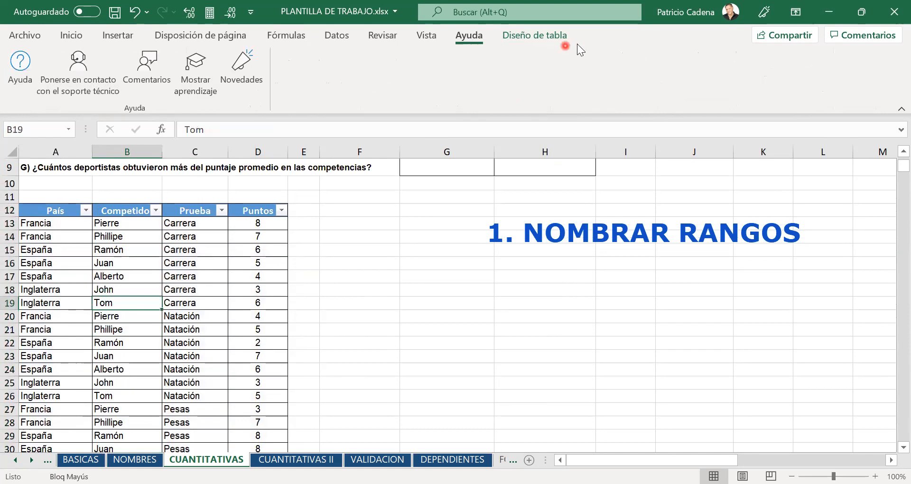
{"action": "left_click", "coordinate": [546, 37]}
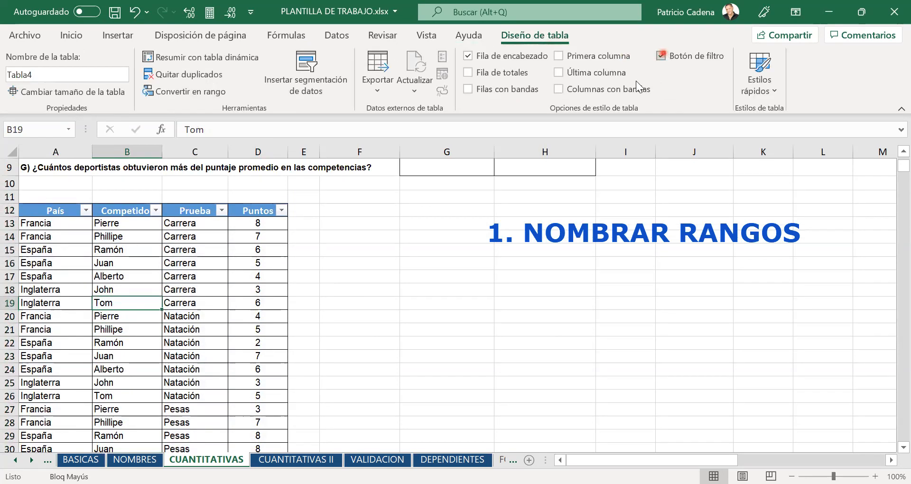
{"action": "left_click", "coordinate": [662, 55]}
{"action": "key", "text": "Down"}
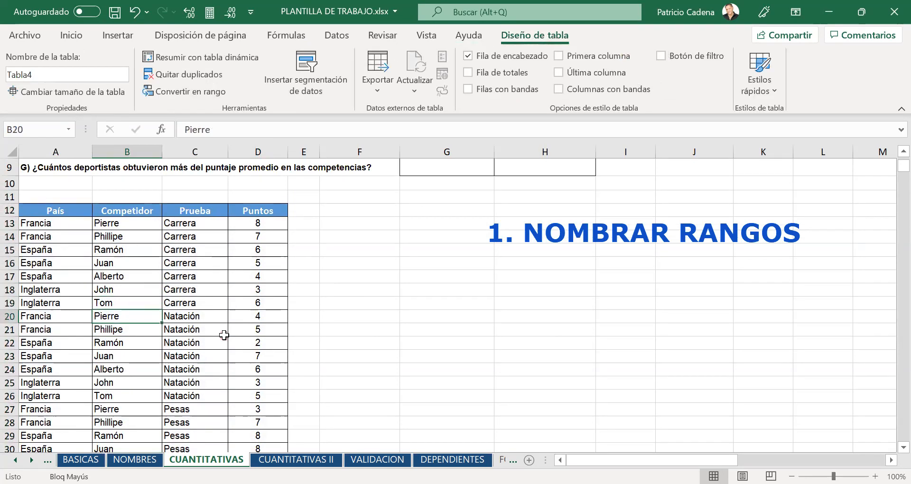
{"action": "left_click", "coordinate": [219, 304]}
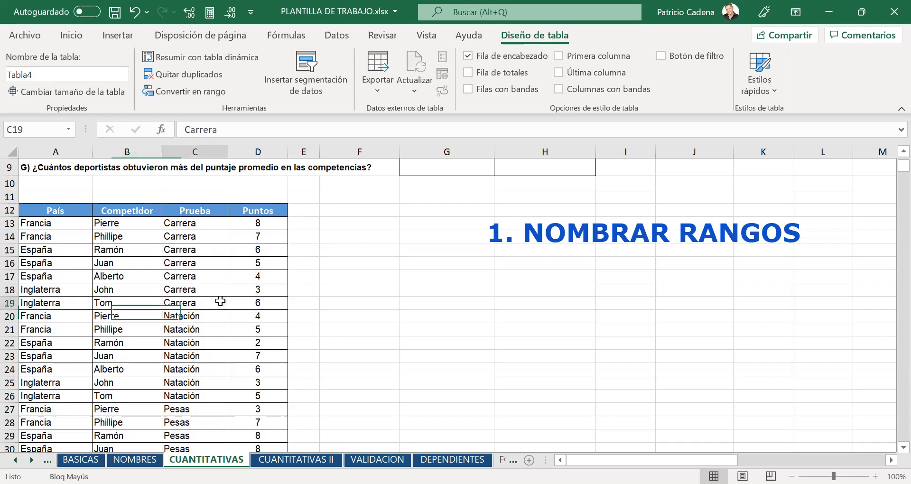
{"action": "left_click", "coordinate": [164, 352]}
{"action": "left_click", "coordinate": [179, 288]}
{"action": "left_click", "coordinate": [197, 330]}
{"action": "left_click", "coordinate": [187, 278]}
{"action": "left_click", "coordinate": [195, 353]}
{"action": "left_click", "coordinate": [191, 286]}
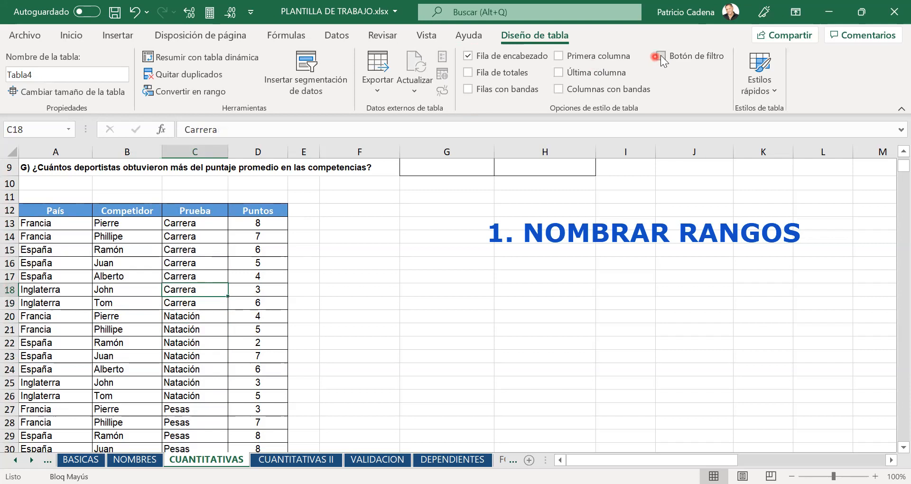
{"action": "left_click", "coordinate": [146, 277]}
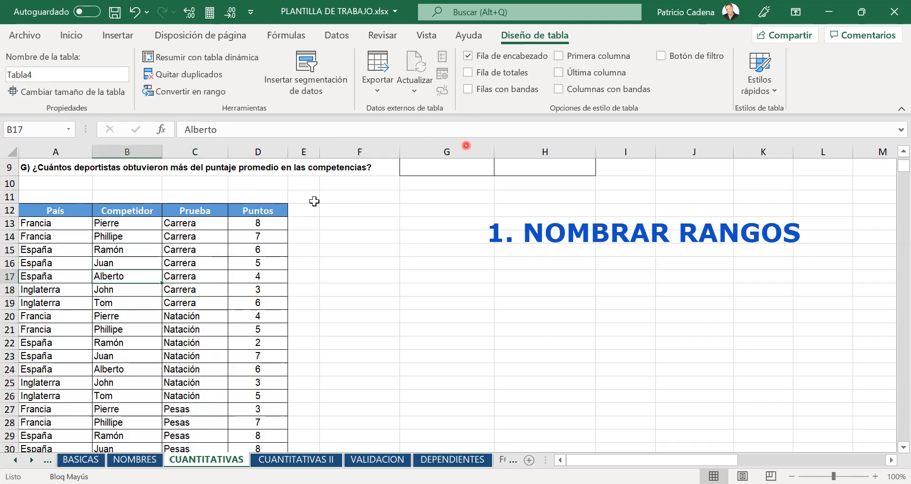
- Move the on-screen note closer to the table and add the second line "2. SUPER RANGO"
{"action": "left_click_drag", "start_coordinate": [504, 237], "coordinate": [432, 221]}
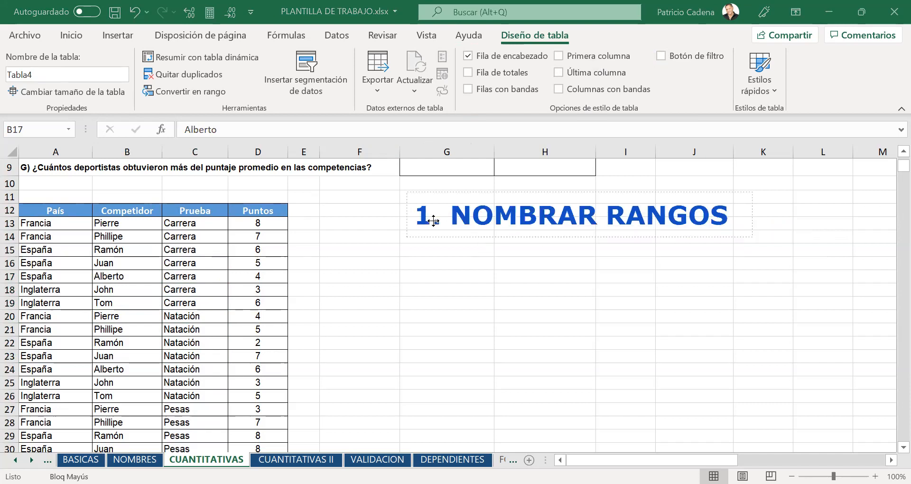
{"action": "double_click", "coordinate": [606, 224]}
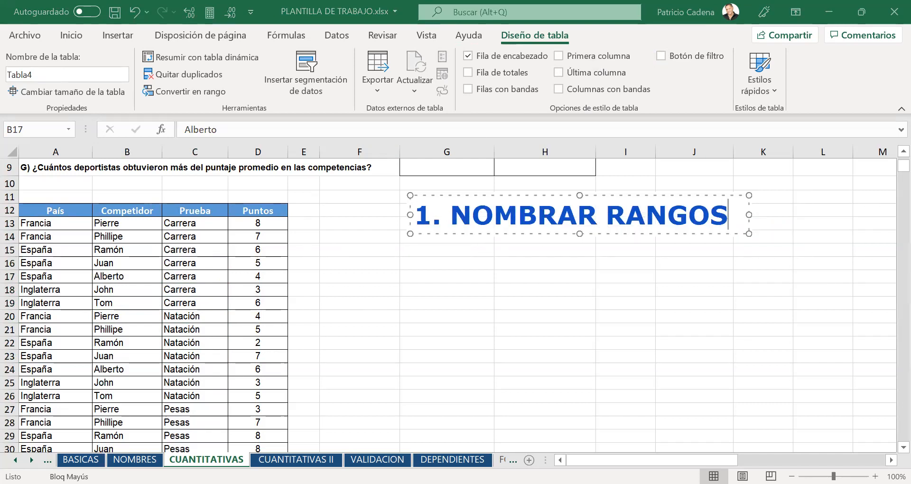
{"action": "key", "text": "Return"}
{"action": "type", "text": "2. SUPER RANGO"}
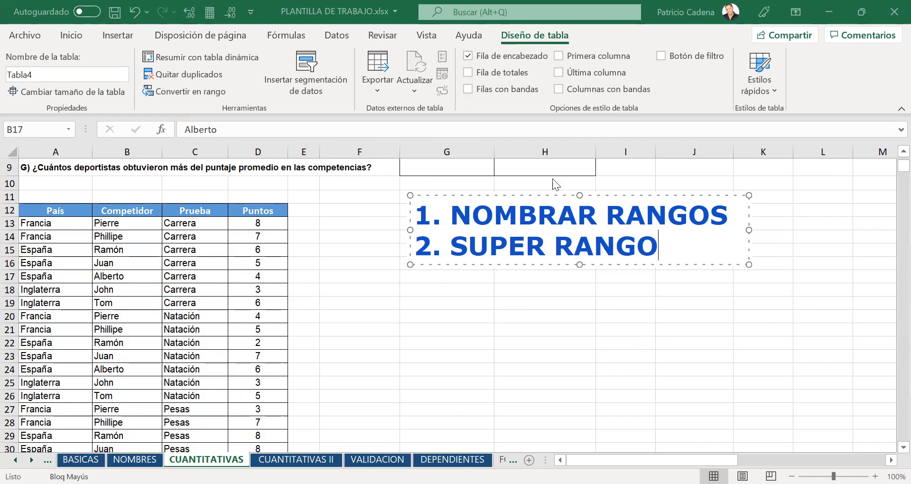
{"action": "left_click", "coordinate": [589, 179]}
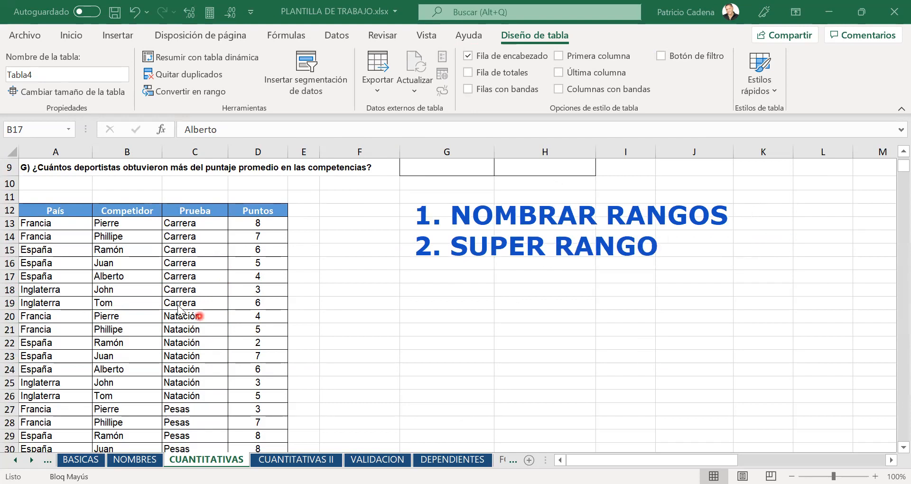
- Draw a red arrow from the competition table to Diseño de tabla and frame that label with a red rectangle
{"action": "left_click", "coordinate": [141, 277]}
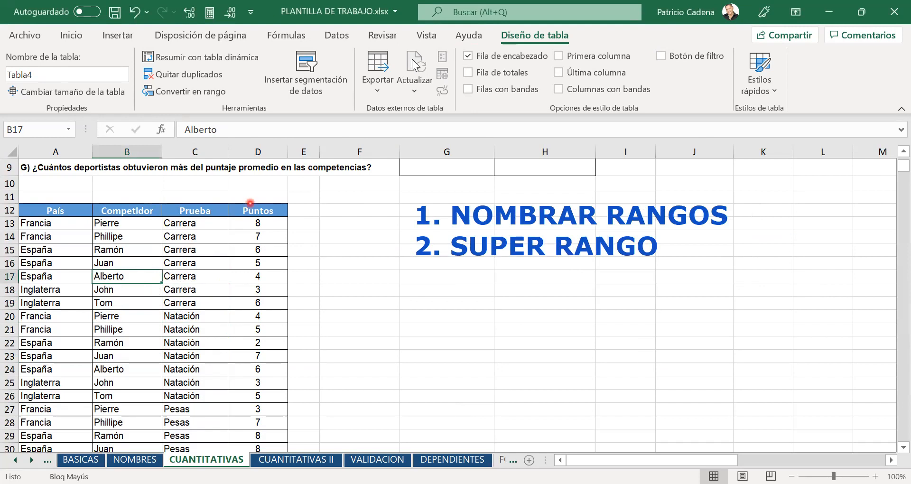
{"action": "left_click_drag", "start_coordinate": [215, 233], "coordinate": [498, 38]}
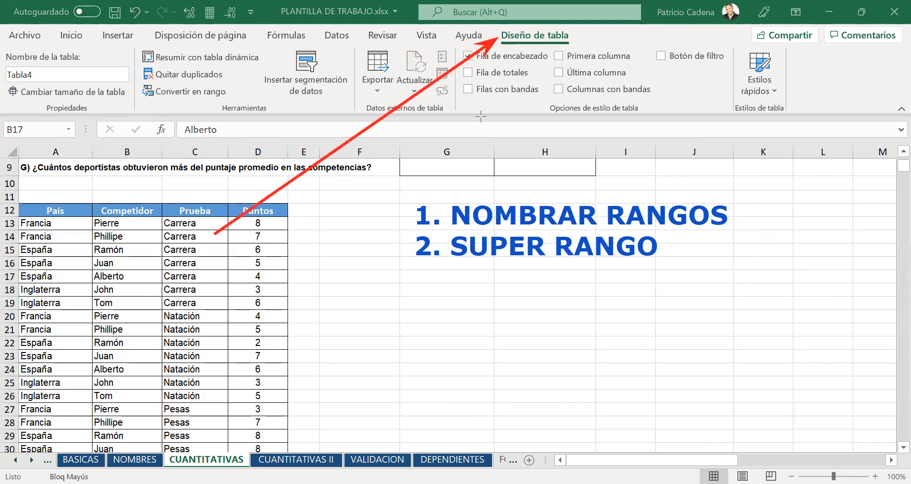
{"action": "left_click_drag", "start_coordinate": [496, 26], "coordinate": [588, 50]}
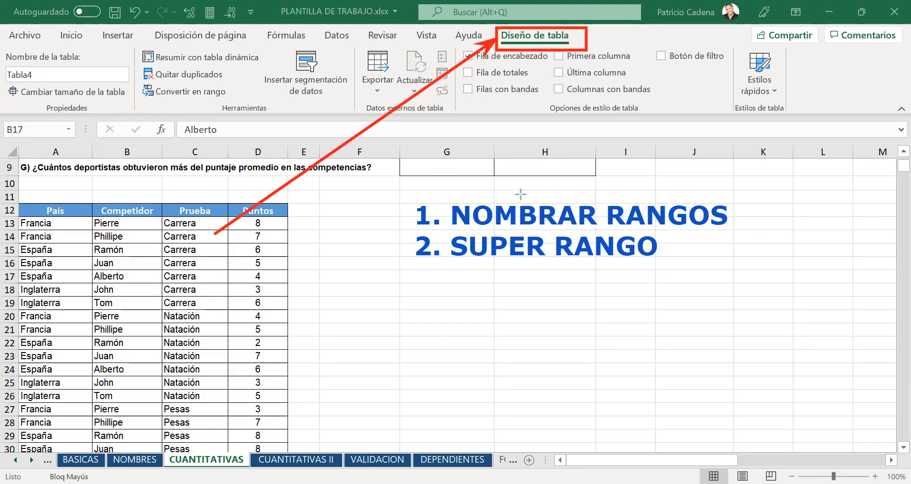
- Compare the availability of Diseño de tabla with cells selected inside the competition table and in the empty area of column H
{"action": "left_click", "coordinate": [537, 316]}
{"action": "left_click_drag", "start_coordinate": [560, 290], "coordinate": [551, 341]}
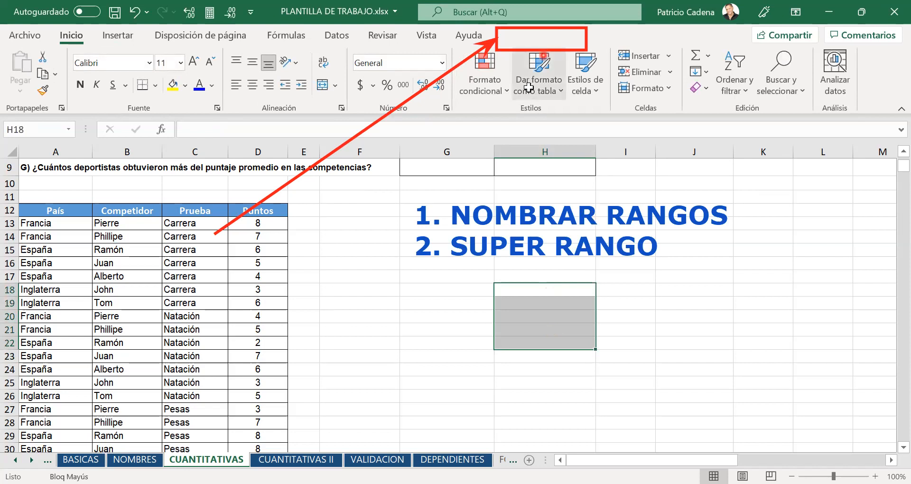
{"action": "left_click", "coordinate": [141, 291]}
{"action": "left_click", "coordinate": [526, 33]}
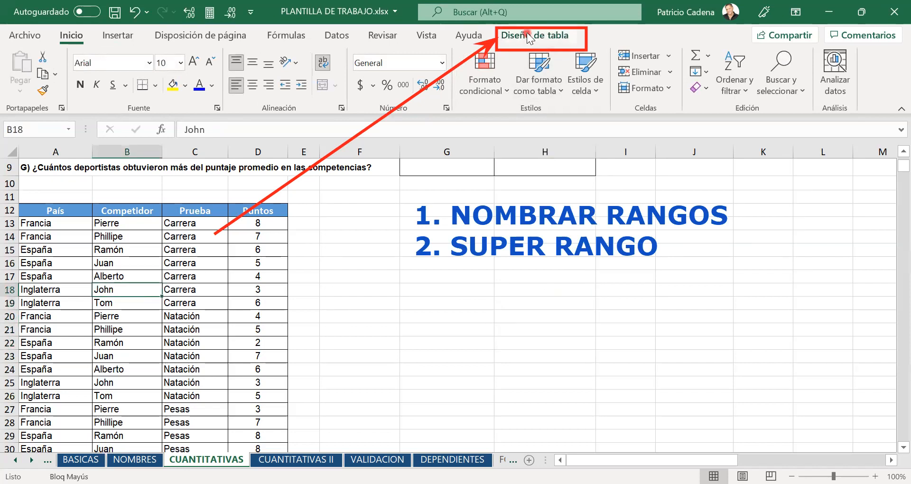
{"action": "left_click_drag", "start_coordinate": [502, 306], "coordinate": [525, 321]}
{"action": "left_click_drag", "start_coordinate": [529, 376], "coordinate": [530, 384]}
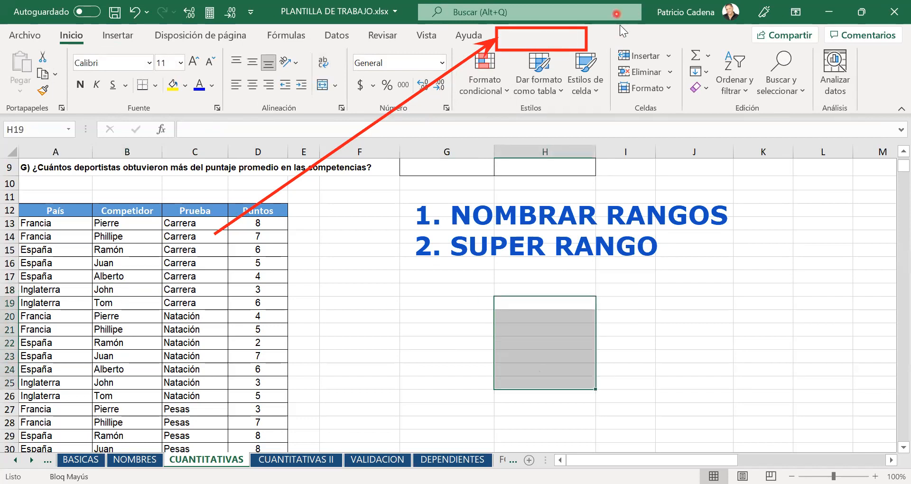
{"action": "left_click", "coordinate": [548, 39]}
{"action": "left_click", "coordinate": [135, 300]}
{"action": "left_click", "coordinate": [131, 288]}
{"action": "left_click", "coordinate": [132, 278]}
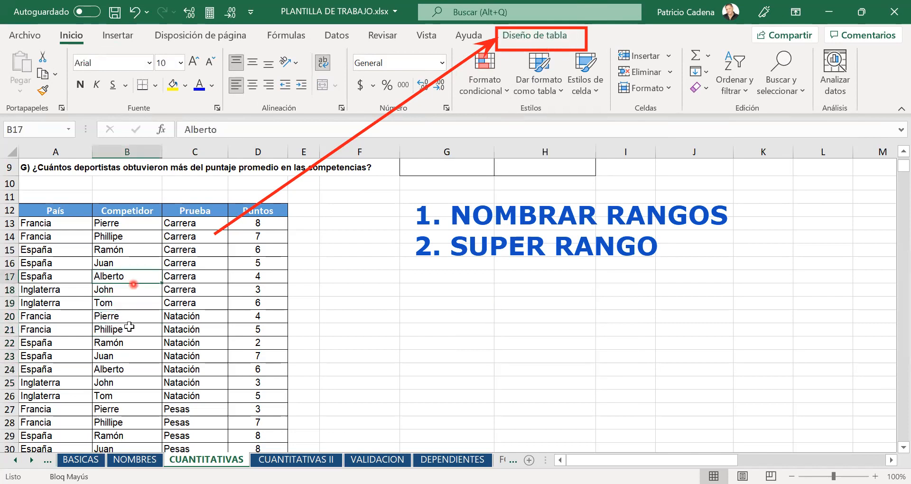
{"action": "left_click", "coordinate": [529, 36]}
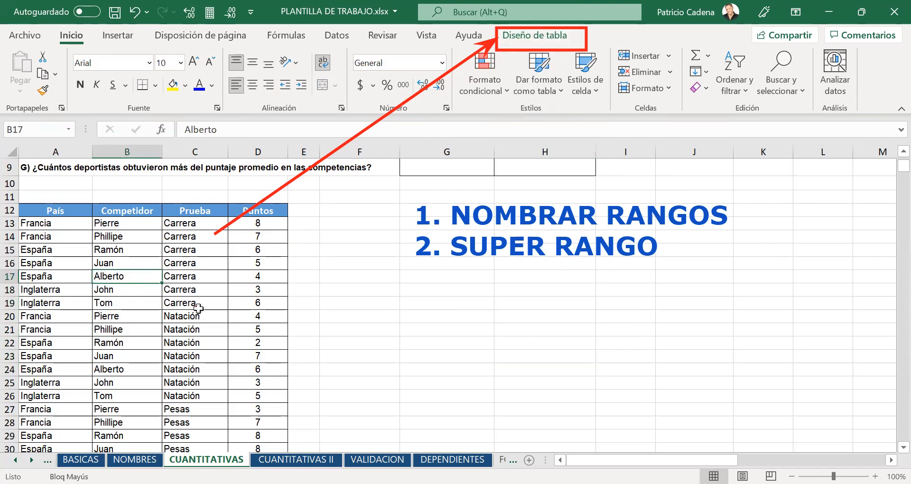
- Check the competition table's column headings while viewing its lower rows, and return to the questions above it
{"action": "scroll", "coordinate": [197, 291], "scroll_direction": "down", "scroll_amount": 7}
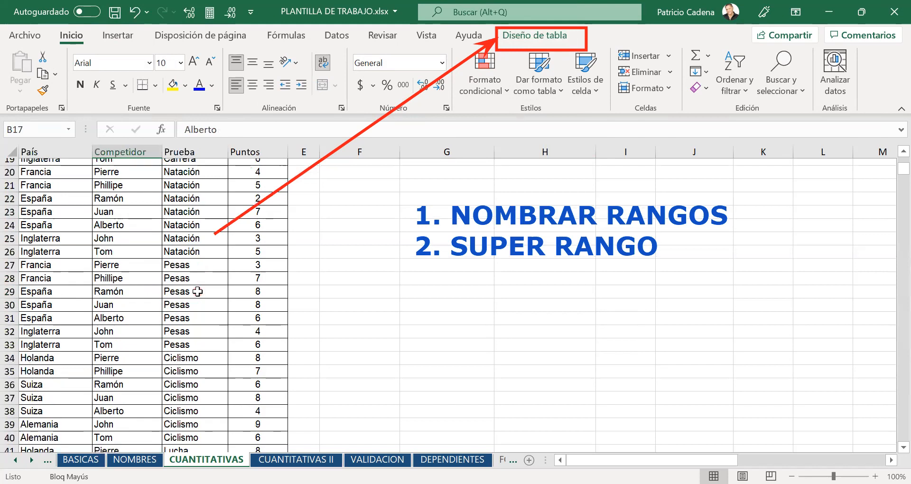
{"action": "scroll", "coordinate": [197, 291], "scroll_direction": "up", "scroll_amount": 9}
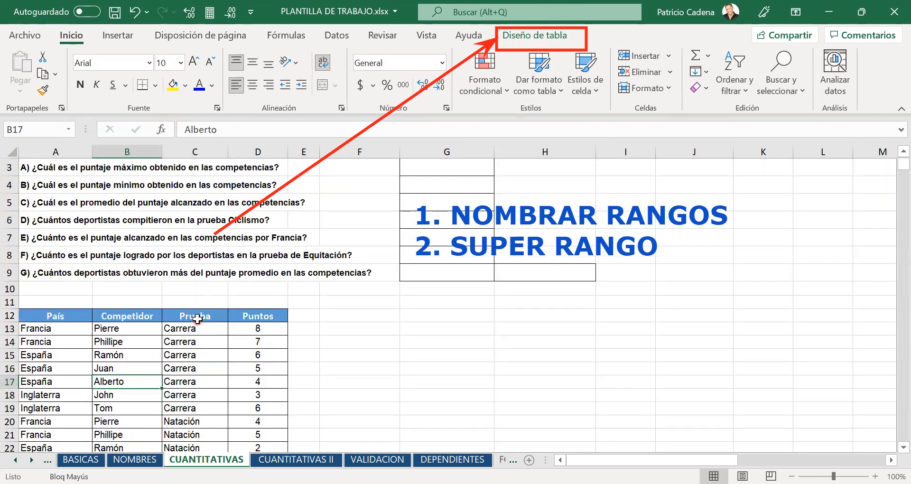
{"action": "scroll", "coordinate": [197, 322], "scroll_direction": "down", "scroll_amount": 1}
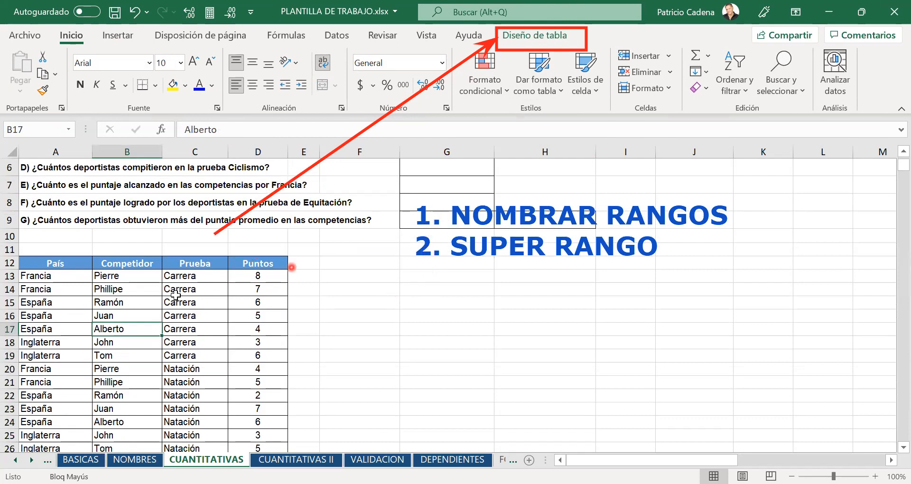
- Clear the on-screen notes and arrow, select cell C18 in the competition table, and return to the questions above it
{"action": "scroll", "coordinate": [224, 306], "scroll_direction": "down", "scroll_amount": 1}
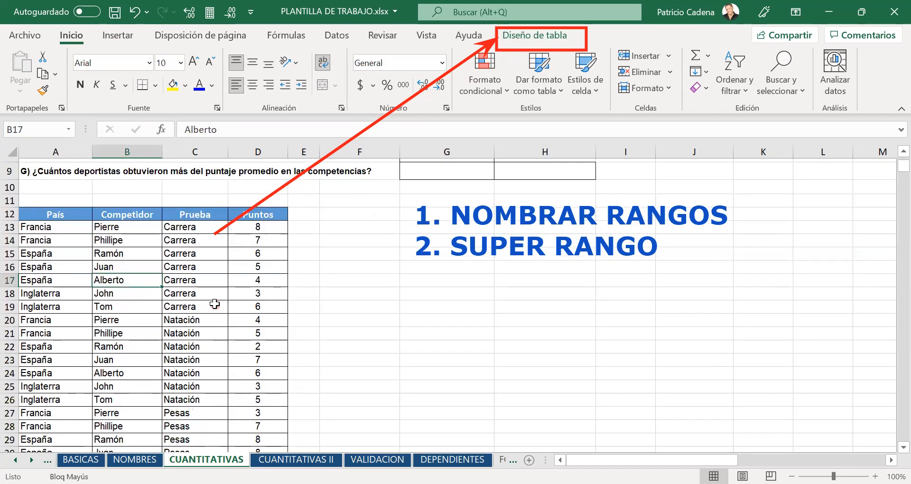
{"action": "scroll", "coordinate": [214, 283], "scroll_direction": "up", "scroll_amount": 1}
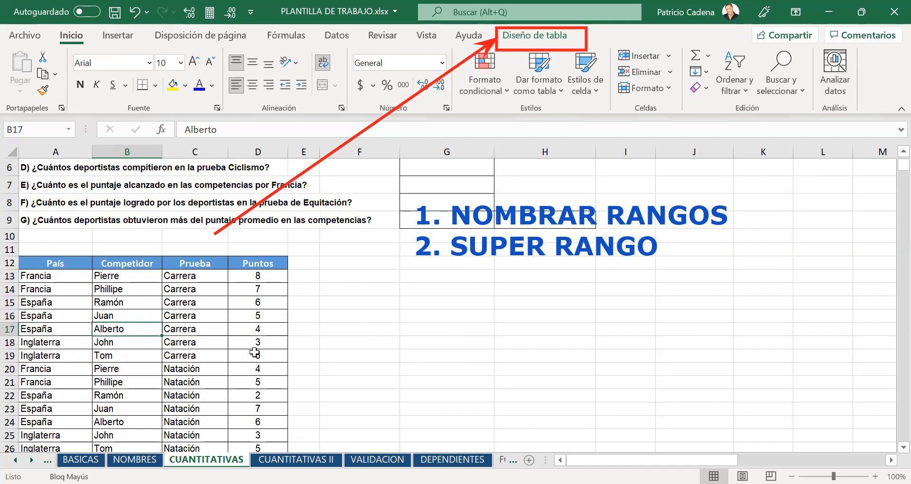
{"action": "left_click", "coordinate": [183, 338]}
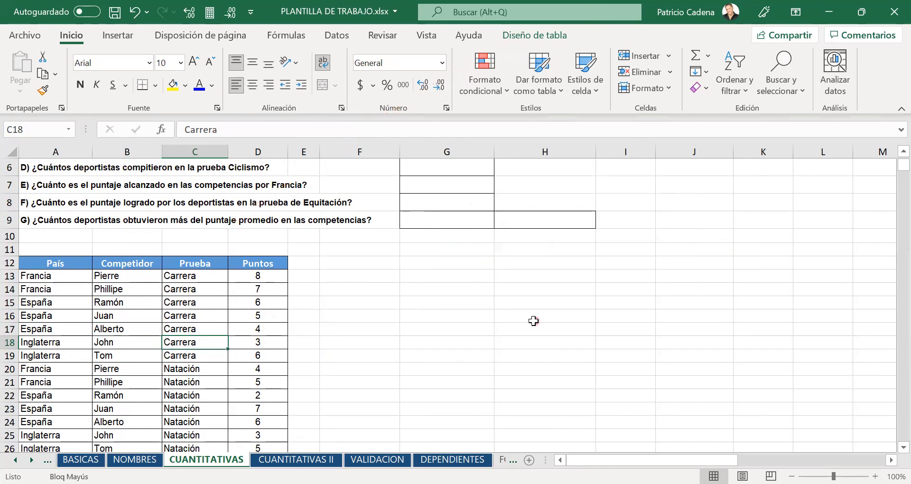
{"action": "scroll", "coordinate": [533, 319], "scroll_direction": "up", "scroll_amount": 2}
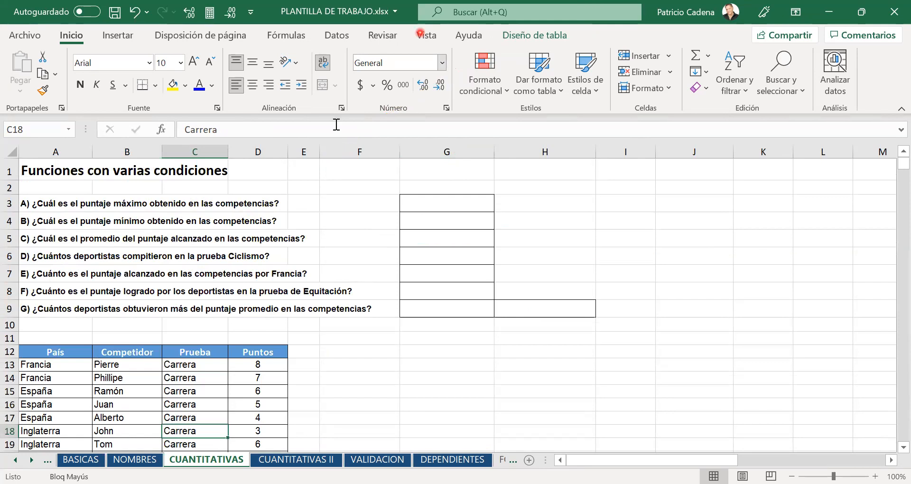
- Review the defined names available for formulas and the names listed in the Name Box, including the table names
{"action": "left_click", "coordinate": [303, 37]}
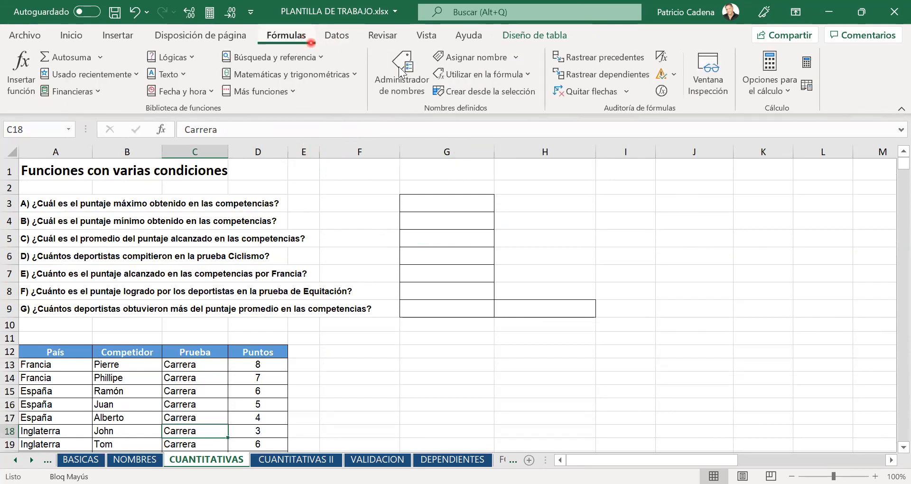
{"action": "left_click", "coordinate": [525, 73]}
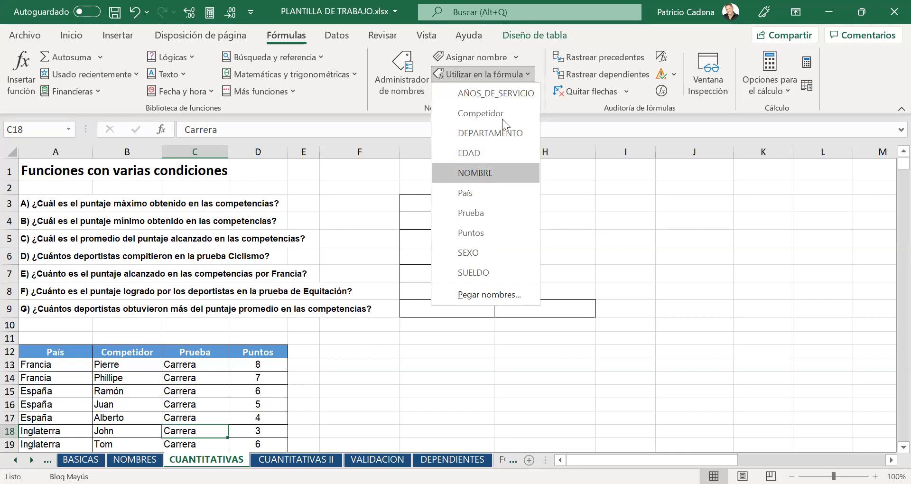
{"action": "left_click", "coordinate": [66, 129]}
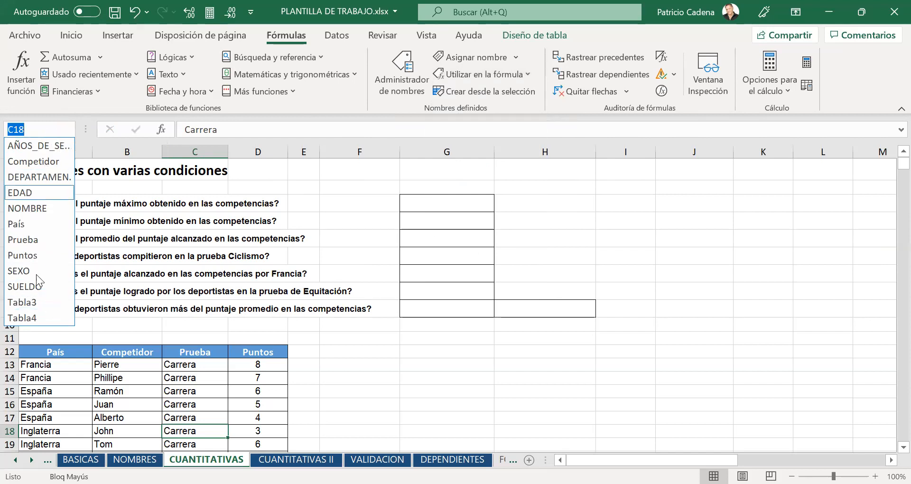
{"action": "key", "text": "Escape"}
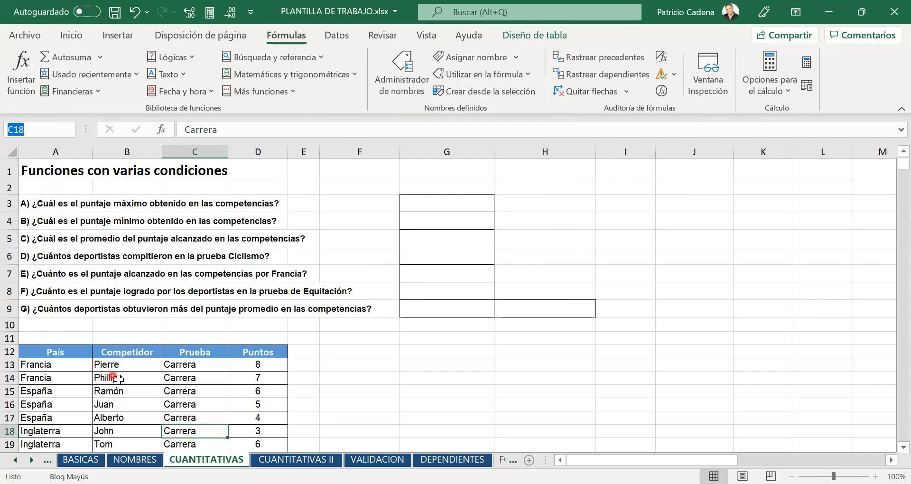
{"action": "left_click", "coordinate": [119, 381]}
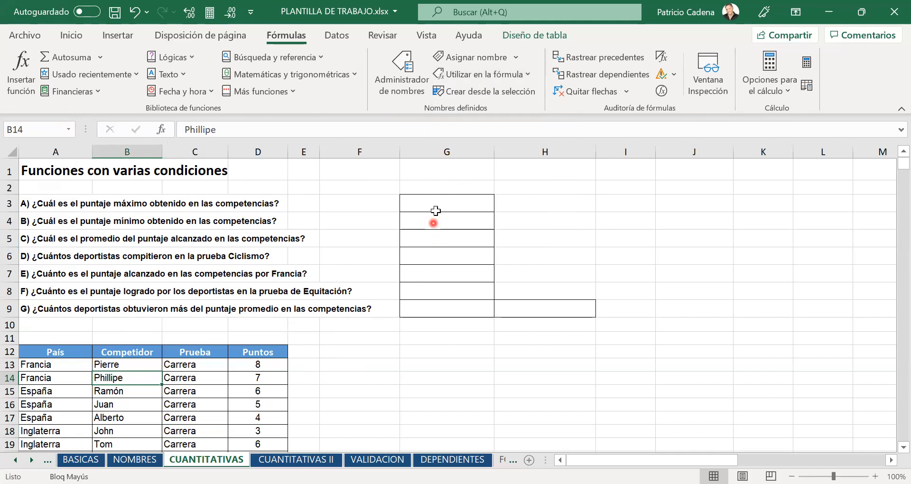
- Answer question A in G3 with the MAX function applied to the named range Puntos
{"action": "left_click", "coordinate": [456, 208]}
{"action": "left_click", "coordinate": [457, 208]}
{"action": "type", "text": "="}
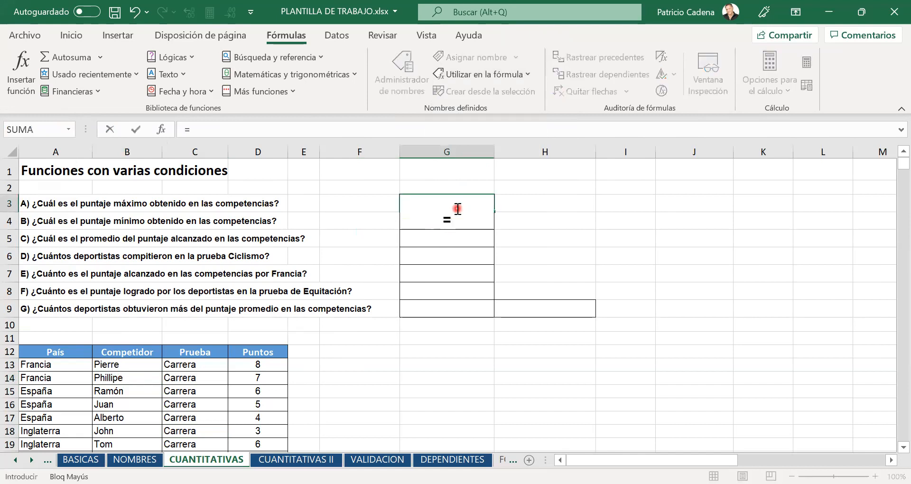
{"action": "type", "text": "MAX"}
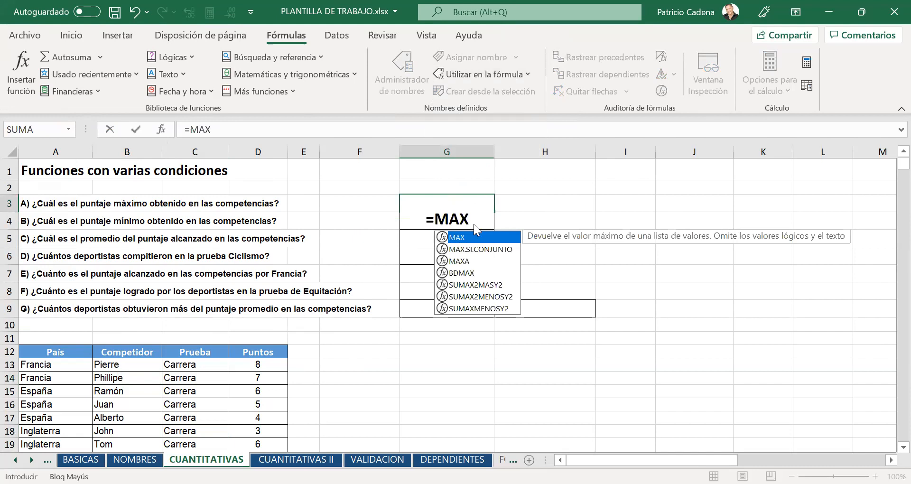
{"action": "left_click", "coordinate": [508, 74]}
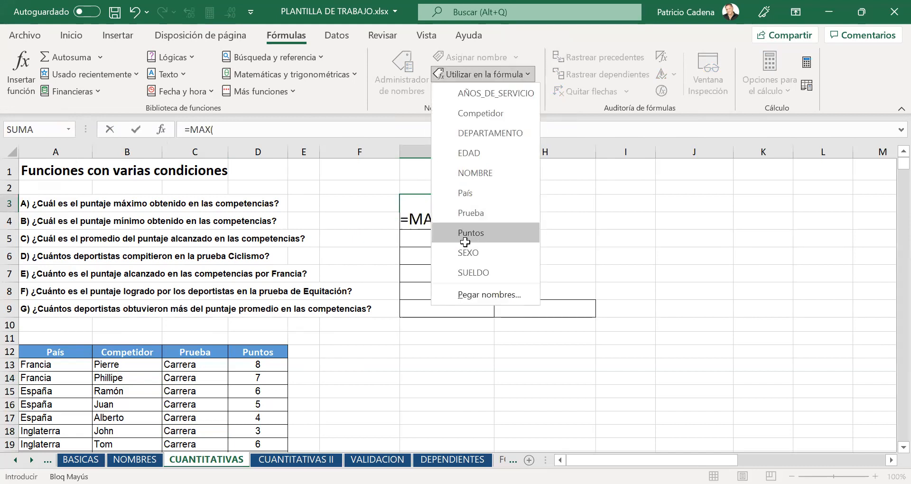
{"action": "left_click", "coordinate": [480, 234]}
{"action": "key", "text": "Return"}
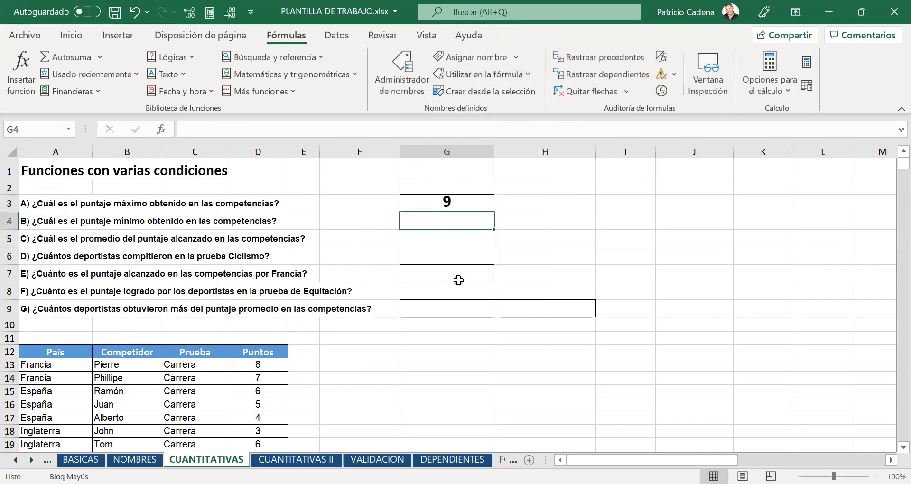
- Calculate the minimum score in G4 with MIN and the average score in G5 with =PROMEDIO(Puntos)
{"action": "type", "text": "="}
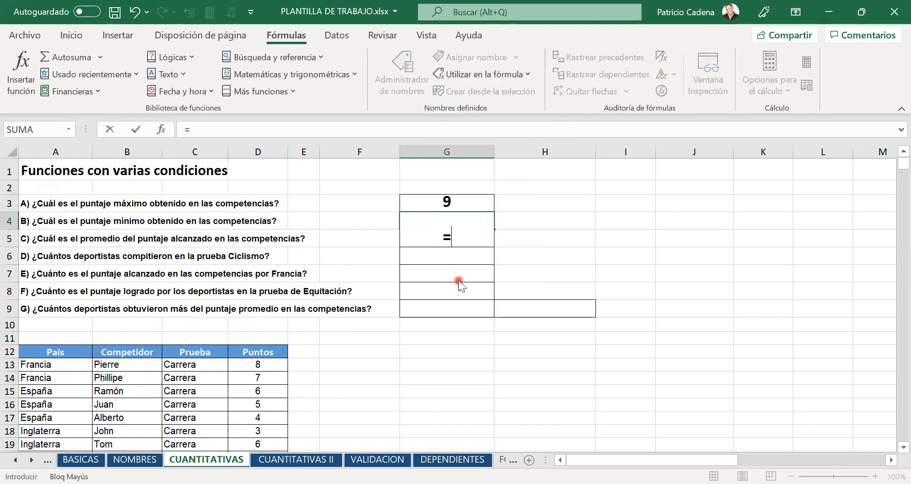
{"action": "type", "text": "MIN"}
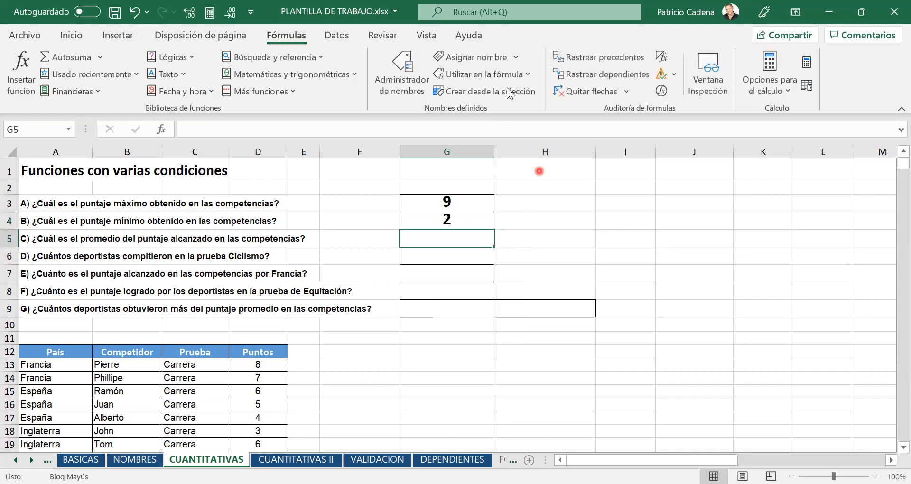
{"action": "type", "text": "="}
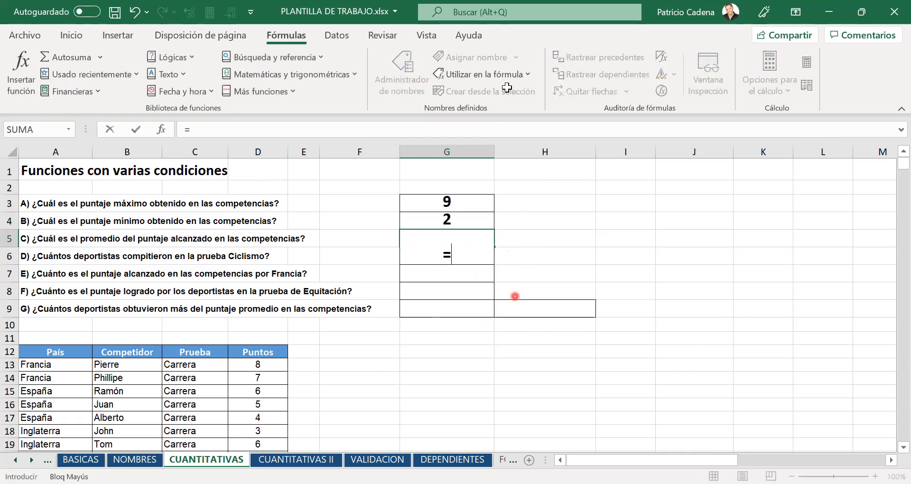
{"action": "type", "text": "PROM"}
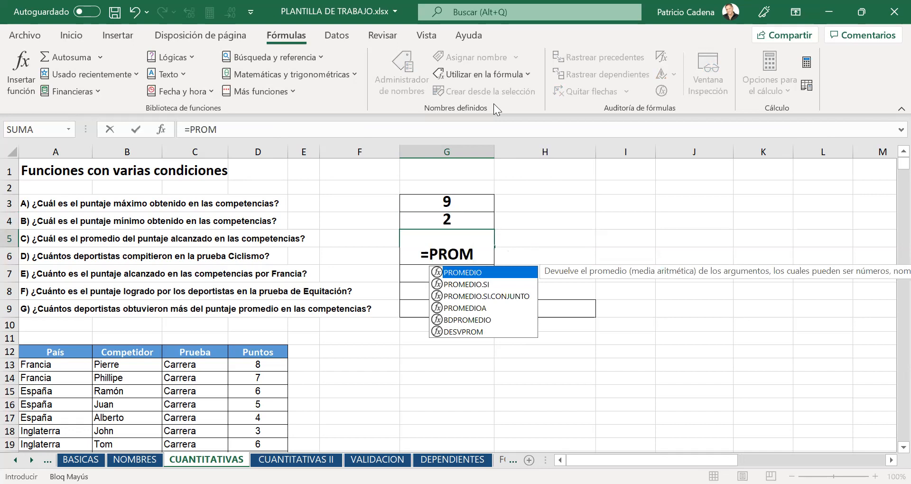
{"action": "double_click", "coordinate": [463, 273]}
{"action": "left_click", "coordinate": [494, 75]}
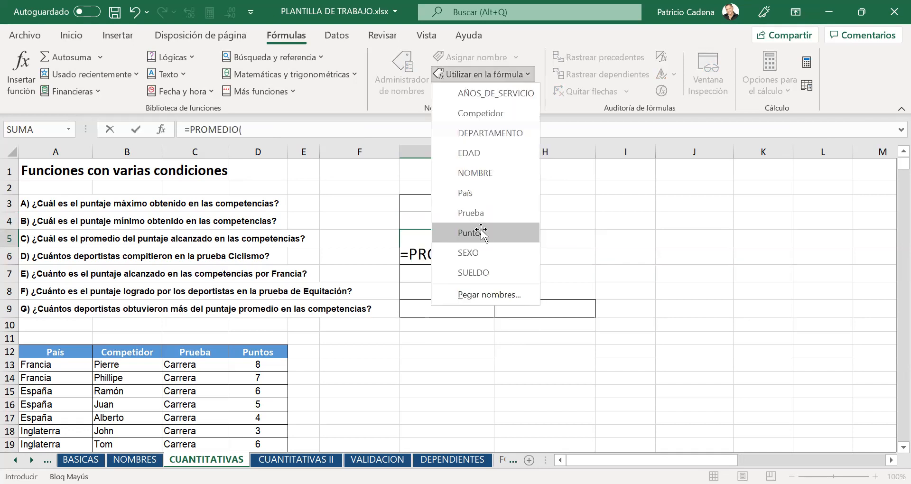
{"action": "left_click", "coordinate": [481, 233]}
{"action": "key", "text": "Return"}
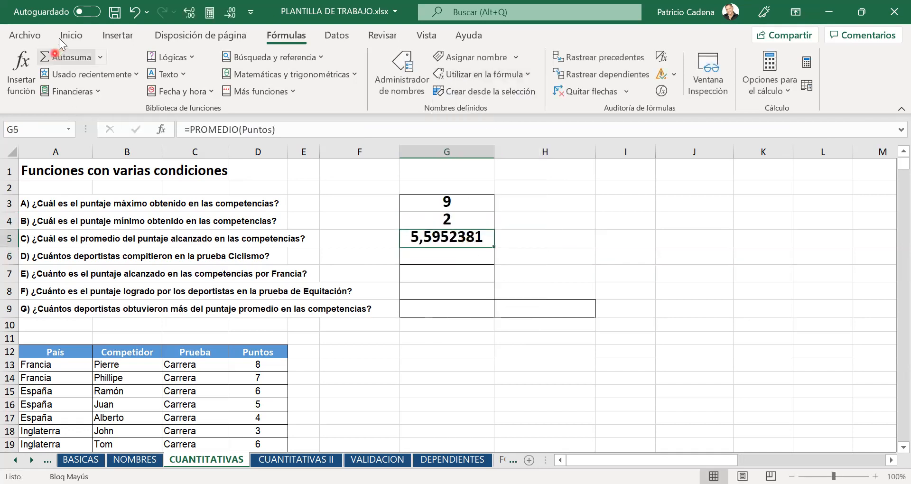
- Reduce the displayed decimals of the average in G5 until it shows as a whole number
{"action": "left_click", "coordinate": [59, 38]}
{"action": "left_click", "coordinate": [441, 86]}
{"action": "left_click", "coordinate": [441, 86]}
{"action": "left_click", "coordinate": [441, 86]}
{"action": "left_click", "coordinate": [441, 86]}
{"action": "left_click", "coordinate": [441, 85]}
{"action": "left_click", "coordinate": [441, 86]}
{"action": "left_click", "coordinate": [441, 86]}
{"action": "left_click", "coordinate": [415, 279]}
- Count the Ciclismo competitors in G6 with CONTAR.SI, using the named range Prueba and the criterion Ciclismo
{"action": "left_click", "coordinate": [435, 259]}
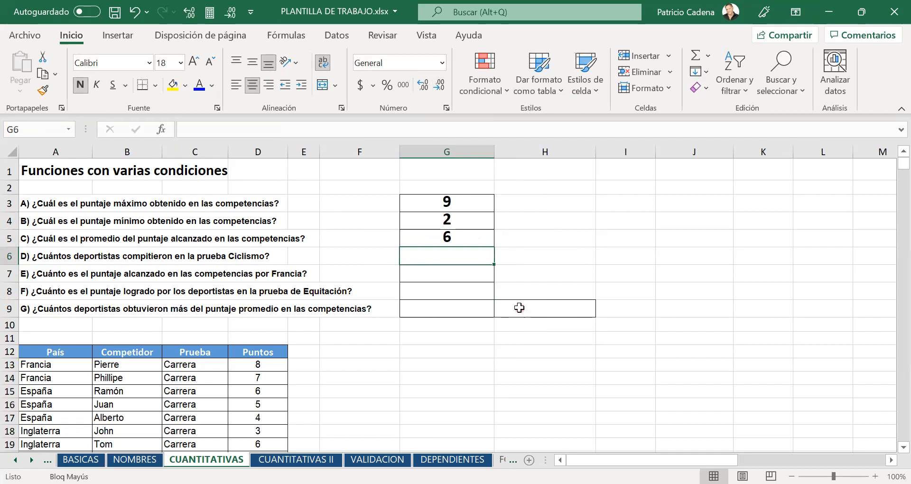
{"action": "type", "text": "="}
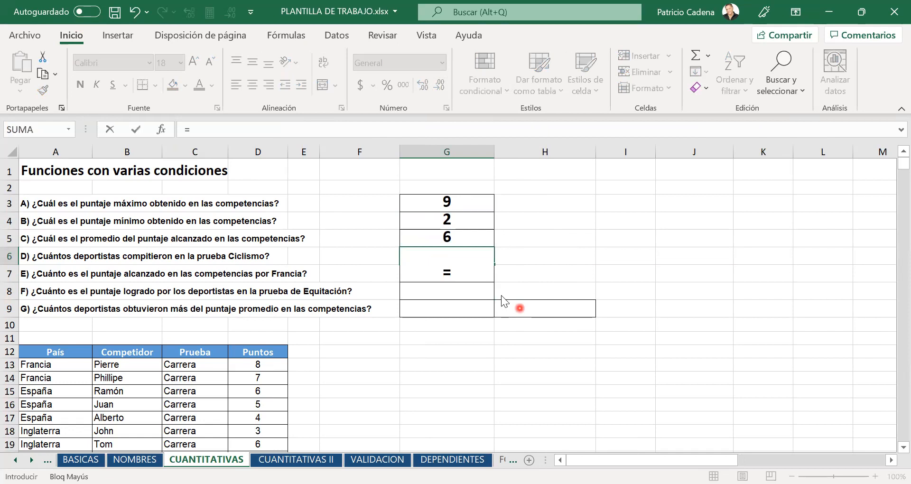
{"action": "type", "text": "CON"}
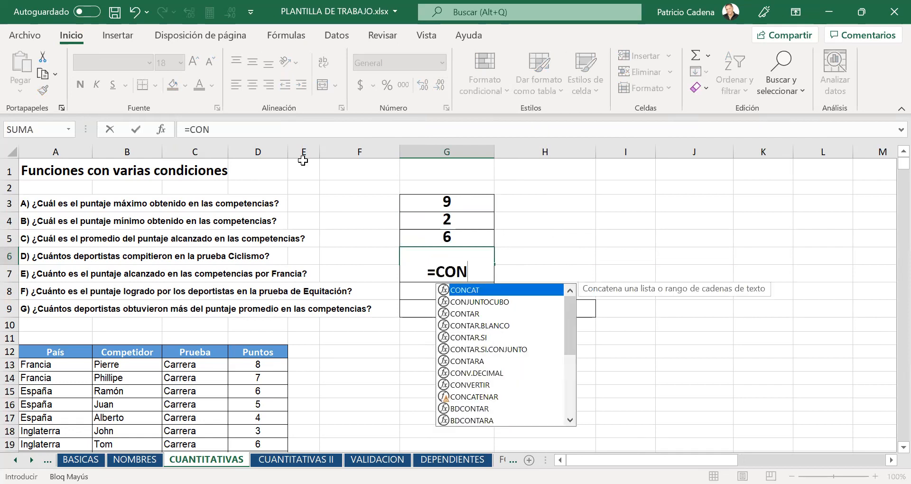
{"action": "double_click", "coordinate": [487, 336]}
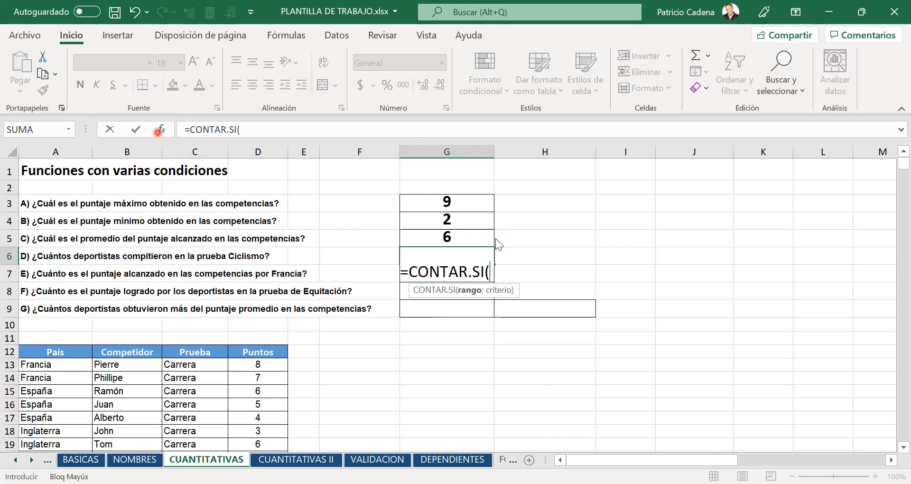
{"action": "key", "text": "ctrl+a"}
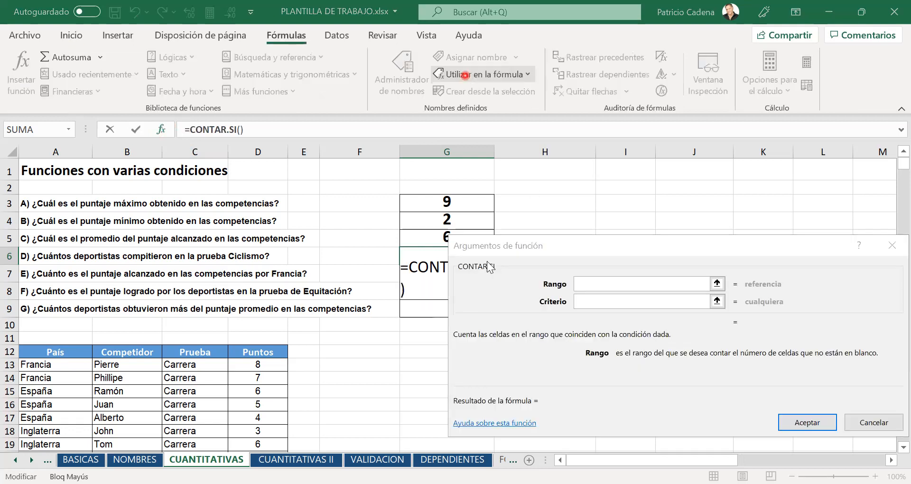
{"action": "left_click", "coordinate": [465, 75]}
{"action": "left_click", "coordinate": [480, 213]}
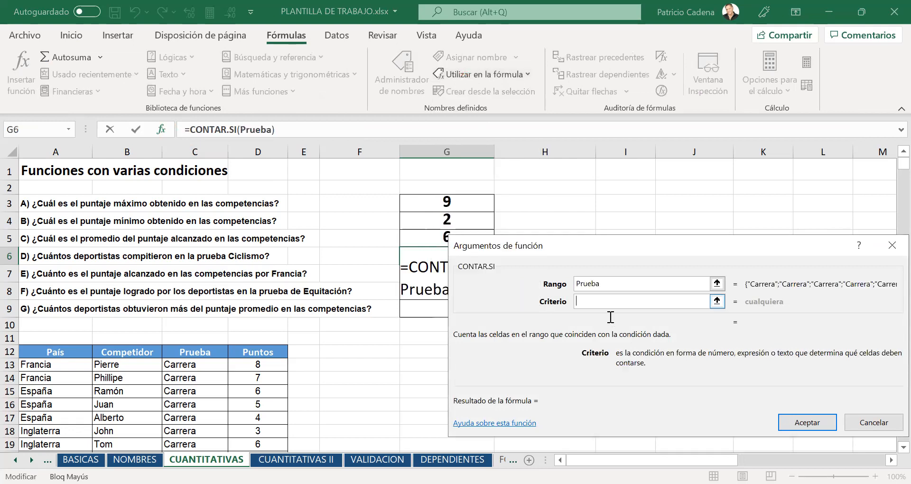
{"action": "type", "text": "Ciclismo"}
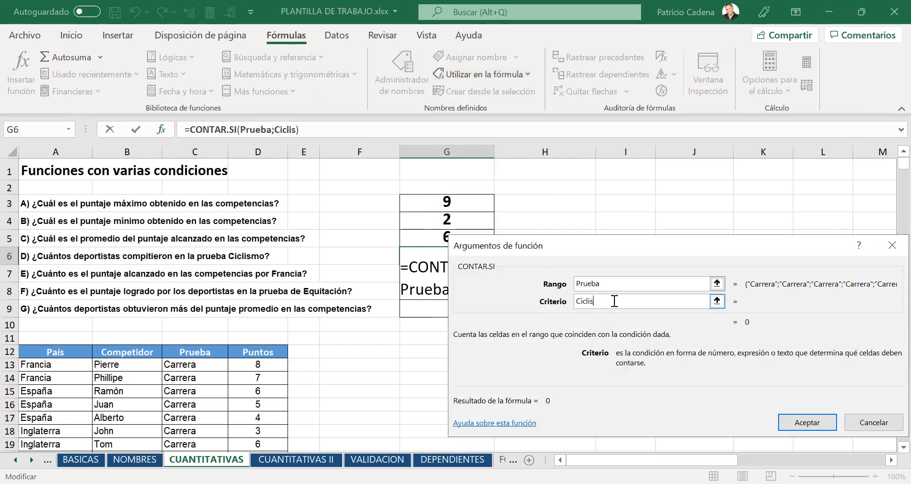
{"action": "left_click", "coordinate": [782, 425]}
- Set the height of rows 3 to 9, which hold the questions, to 25
{"action": "left_click_drag", "start_coordinate": [9, 204], "coordinate": [10, 249]}
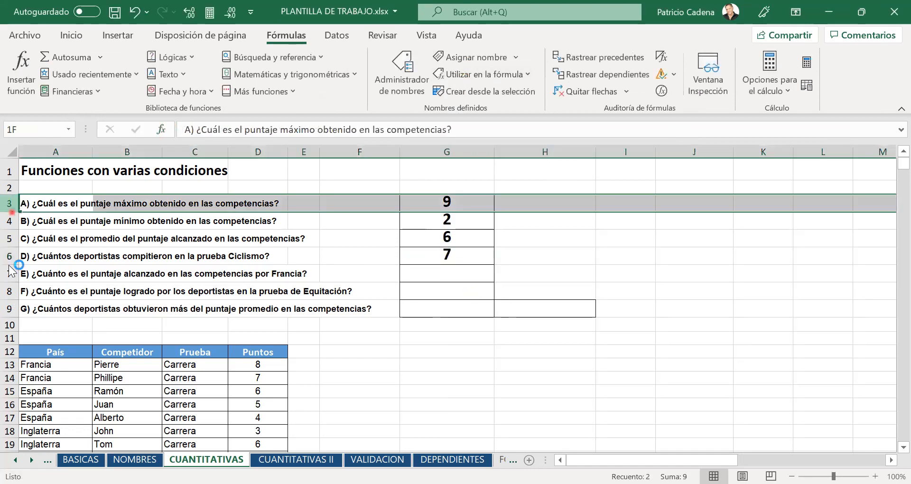
{"action": "type", "text": "25"}
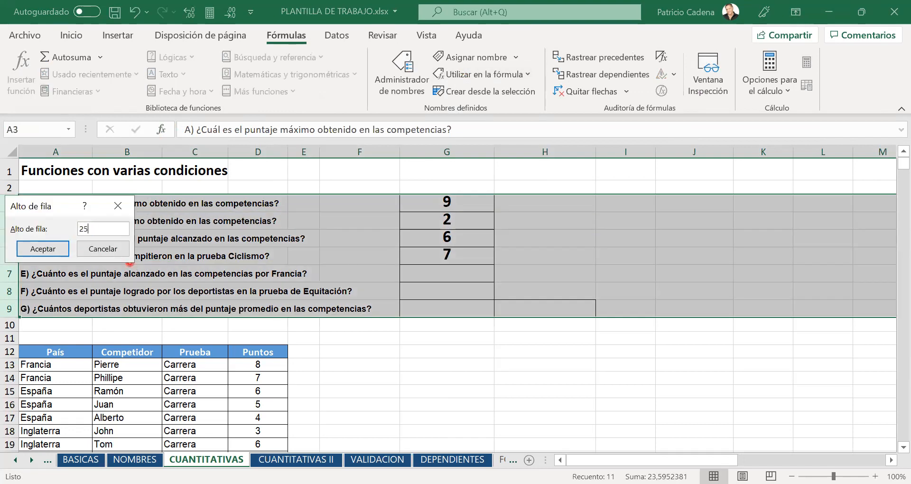
{"action": "key", "text": "Return"}
{"action": "left_click", "coordinate": [349, 303]}
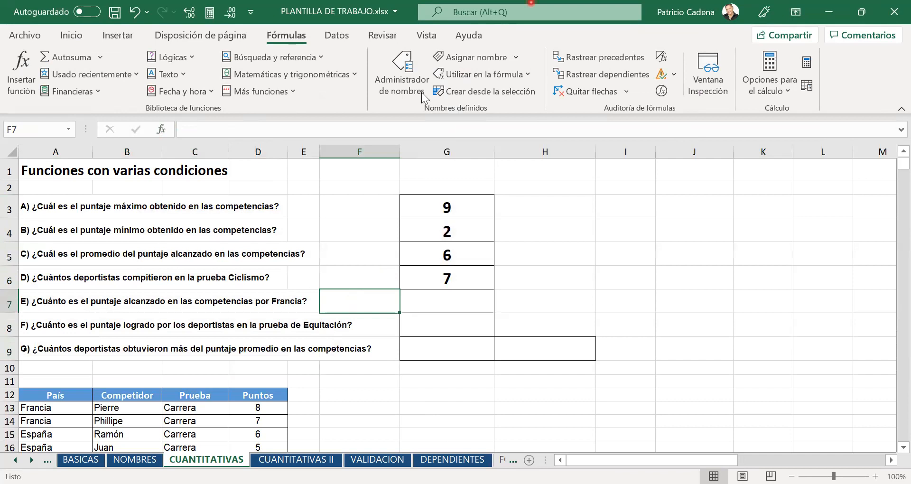
{"action": "left_click", "coordinate": [531, 2]}
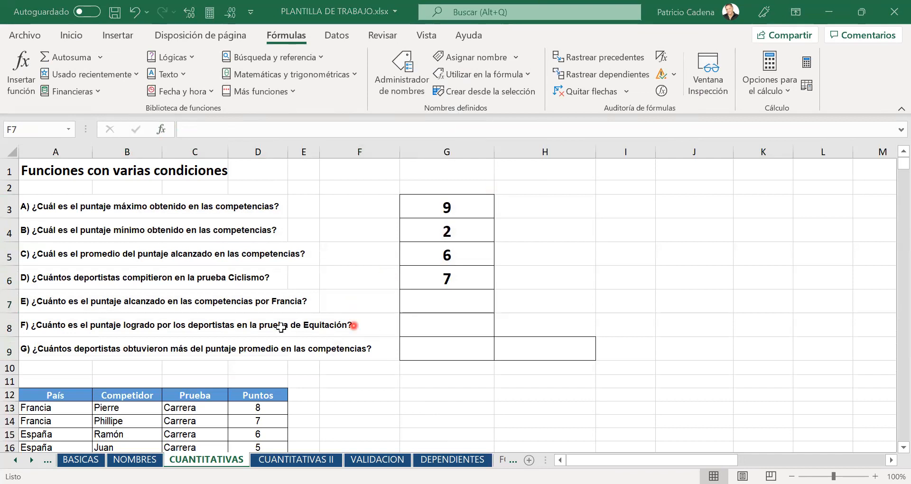
- Check the maximum-score formula in G3 and examine the competition table down to its last record in row 54
{"action": "left_click", "coordinate": [429, 209]}
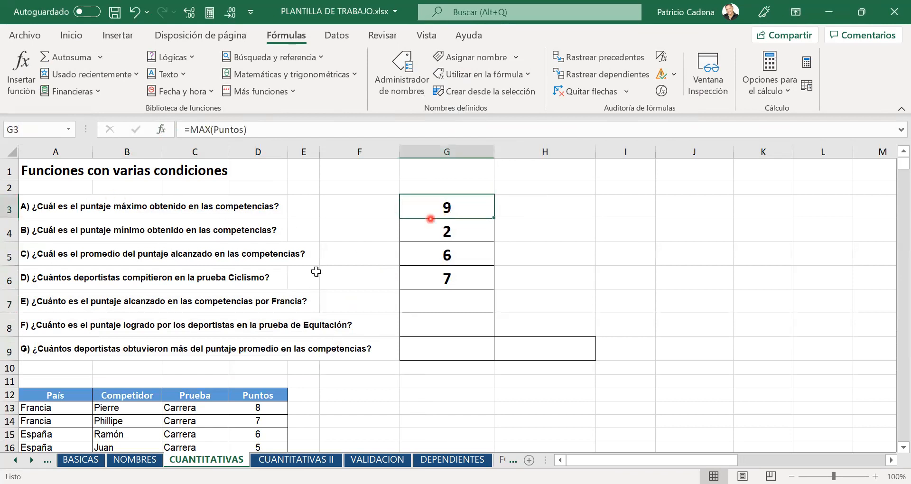
{"action": "scroll", "coordinate": [316, 275], "scroll_direction": "down", "scroll_amount": 2}
{"action": "scroll", "coordinate": [267, 239], "scroll_direction": "down", "scroll_amount": 1}
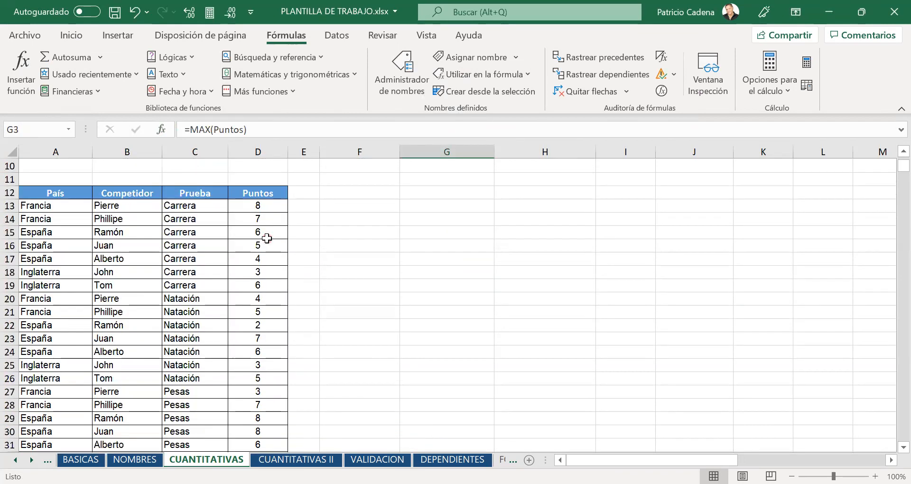
{"action": "scroll", "coordinate": [268, 238], "scroll_direction": "down", "scroll_amount": 10}
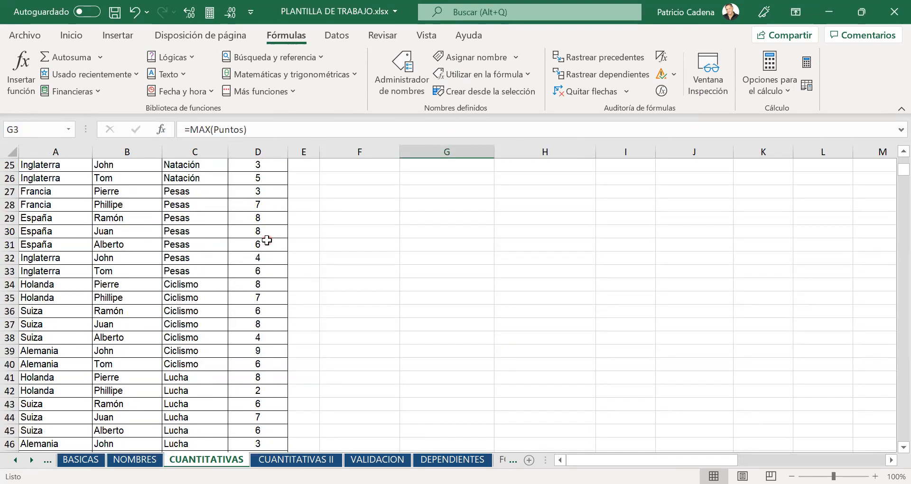
{"action": "scroll", "coordinate": [267, 240], "scroll_direction": "down", "scroll_amount": 1}
{"action": "scroll", "coordinate": [167, 357], "scroll_direction": "up", "scroll_amount": 2}
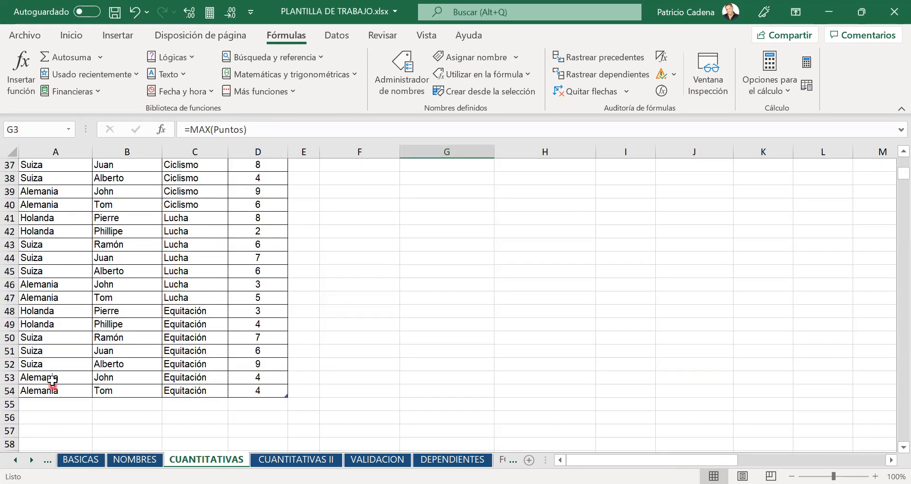
{"action": "left_click", "coordinate": [53, 382]}
{"action": "left_click", "coordinate": [55, 388]}
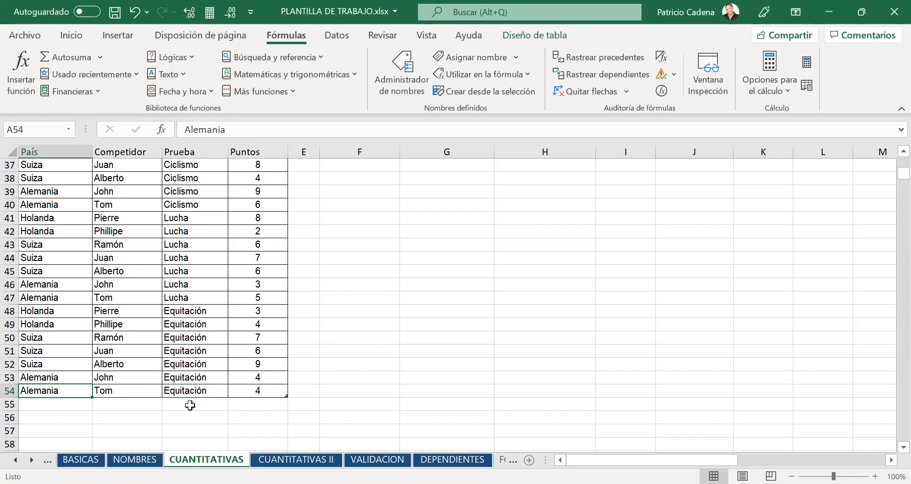
- Add a new record below the table's last row, with Ecuador as the country and the competitor's name in row 55
{"action": "key", "text": "Tab"}
{"action": "key", "text": "Tab"}
{"action": "key", "text": "Tab"}
{"action": "key", "text": "Tab"}
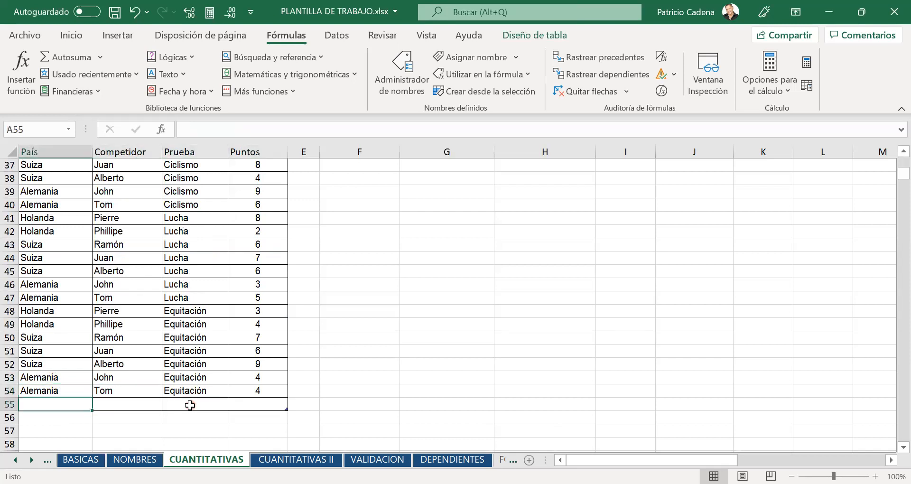
{"action": "type", "text": "Ecu"}
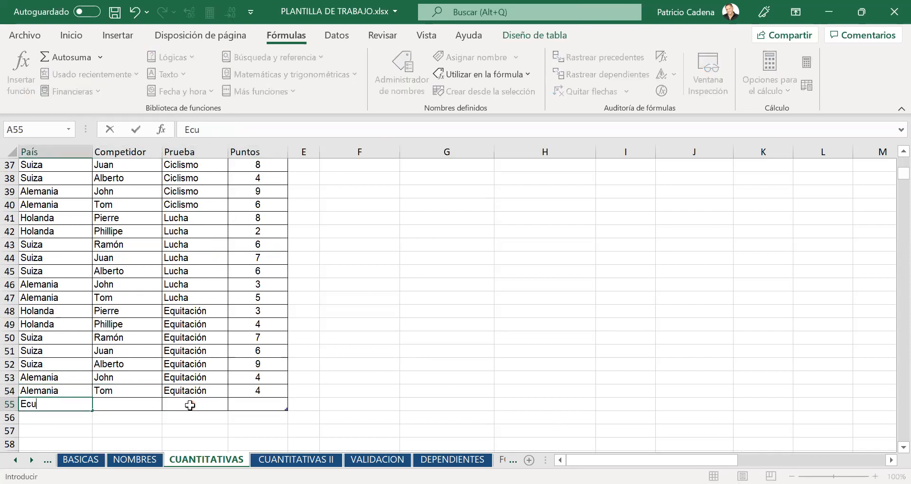
{"action": "type", "text": "ador"}
{"action": "key", "text": "Tab"}
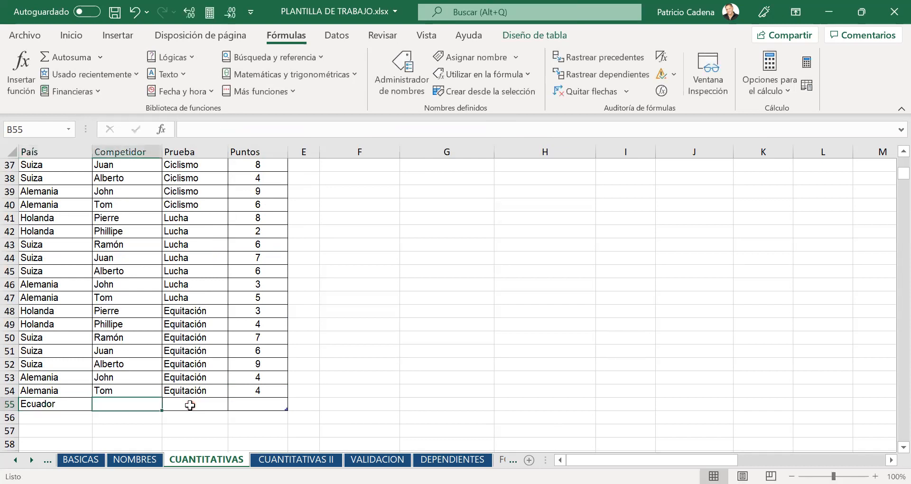
{"action": "type", "text": "Patito"}
{"action": "key", "text": "Tab"}
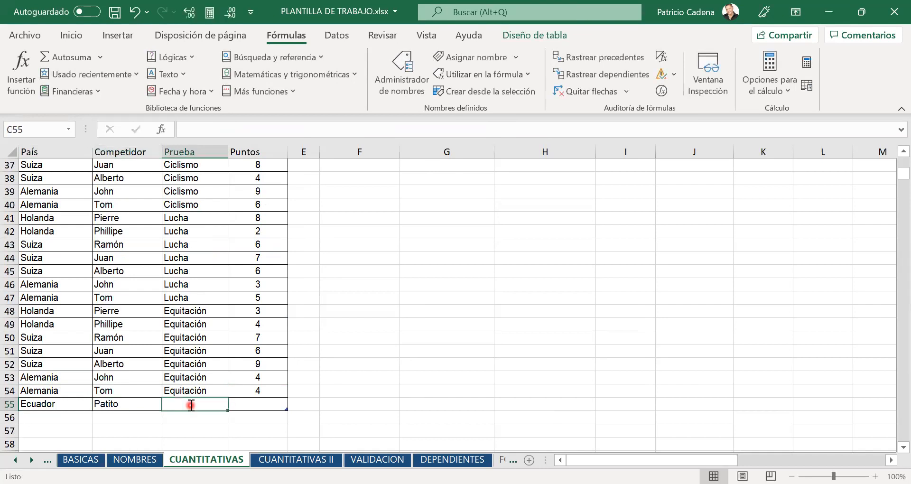
- Complete the record in row 55 with Ciclismo as Prueba and 50 as Puntos
{"action": "type", "text": "Ciclismo"}
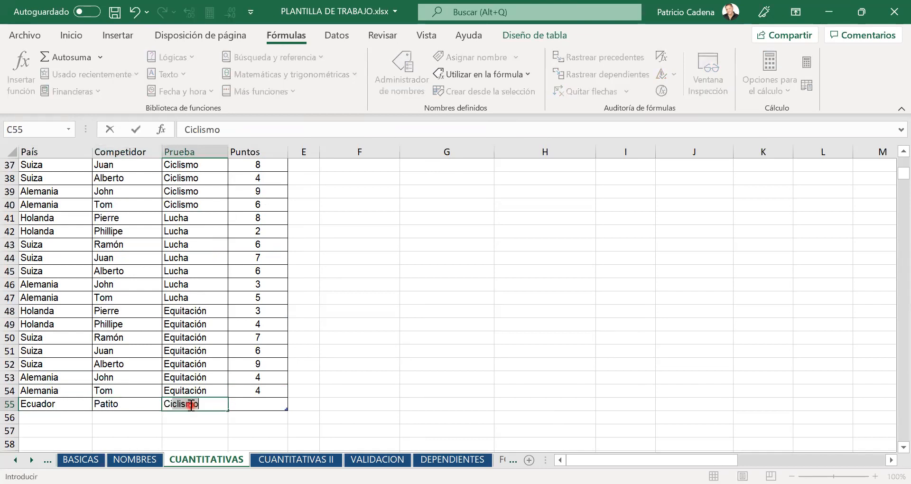
{"action": "left_click", "coordinate": [191, 405]}
{"action": "key", "text": "Return"}
{"action": "key", "text": "Up"}
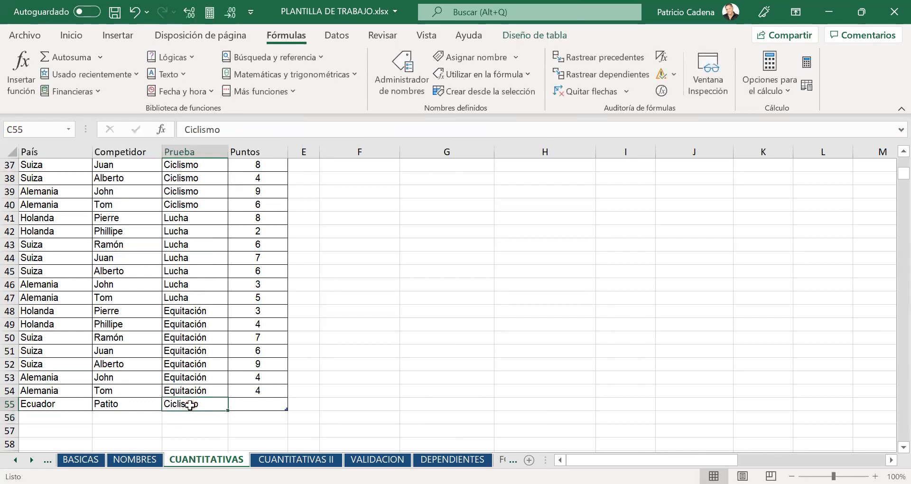
{"action": "key", "text": "Right"}
{"action": "type", "text": "50"}
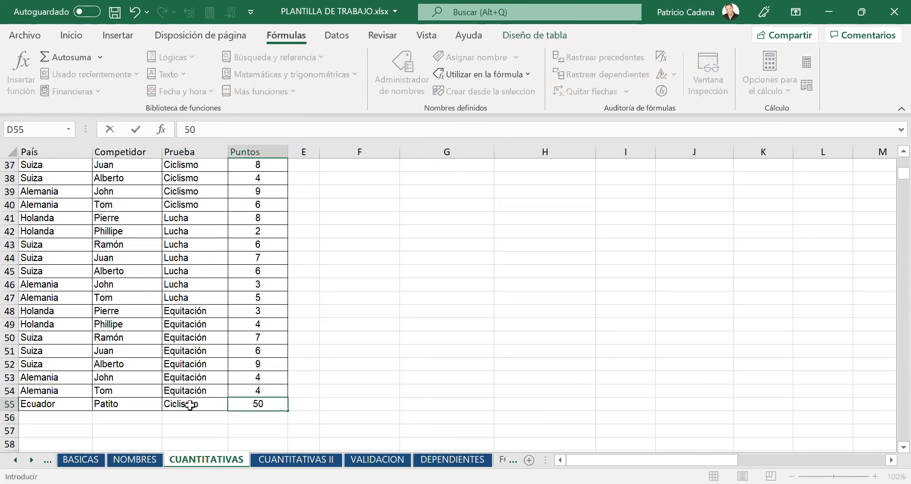
{"action": "left_click", "coordinate": [238, 336]}
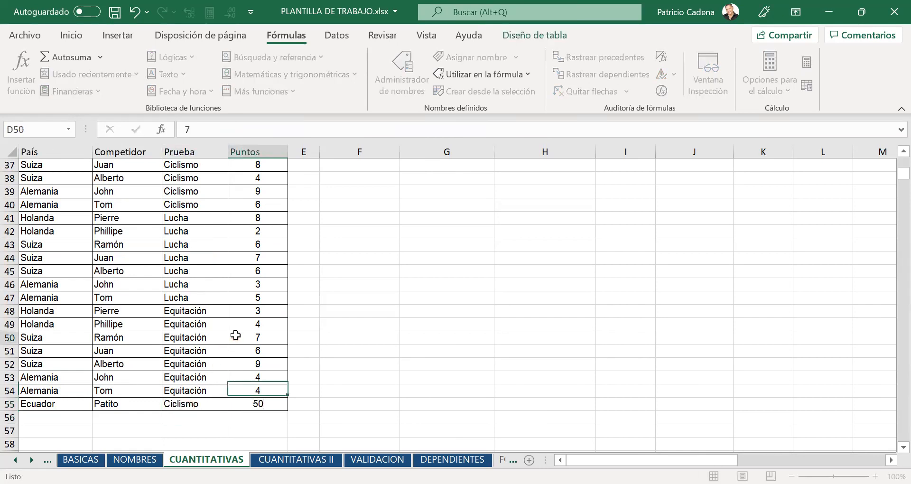
- Review the new record in row 55, the maximum-score formula in G3 and the Ciclismo count formula in G6
{"action": "left_click", "coordinate": [211, 407]}
{"action": "left_click", "coordinate": [56, 402]}
{"action": "left_click", "coordinate": [135, 401]}
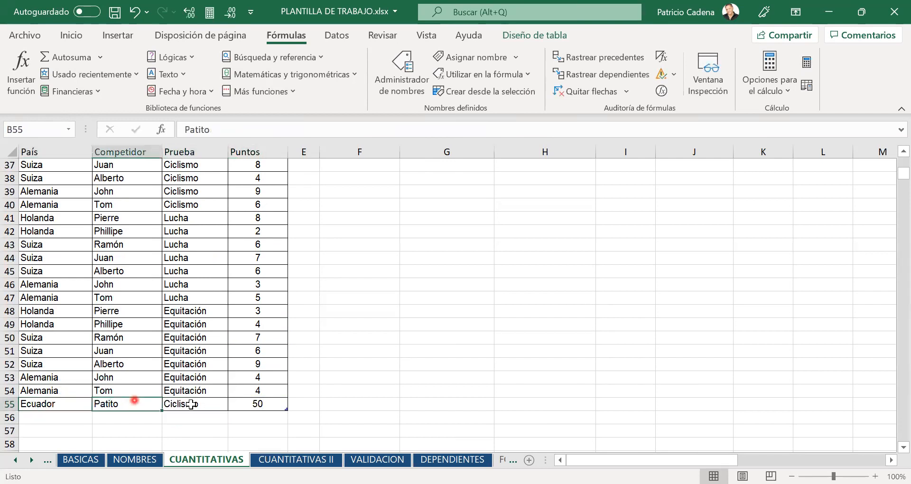
{"action": "left_click", "coordinate": [190, 404]}
{"action": "scroll", "coordinate": [249, 318], "scroll_direction": "up", "scroll_amount": 12}
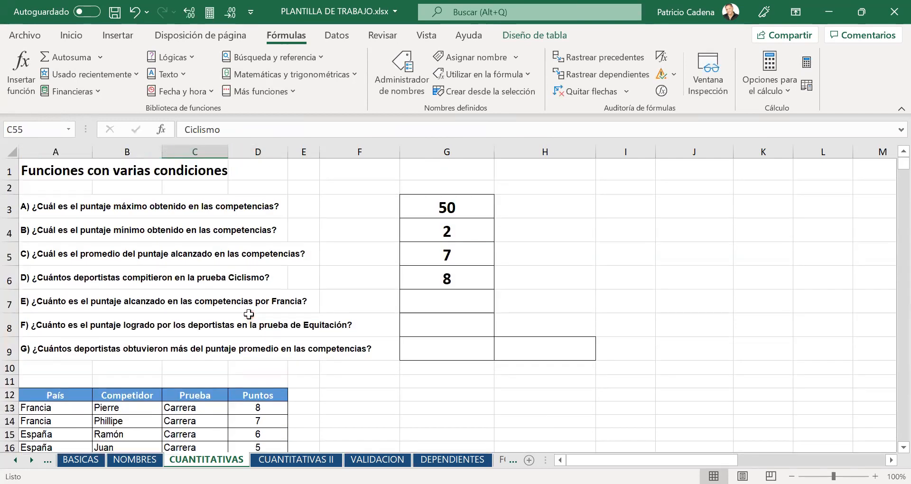
{"action": "left_click", "coordinate": [463, 208]}
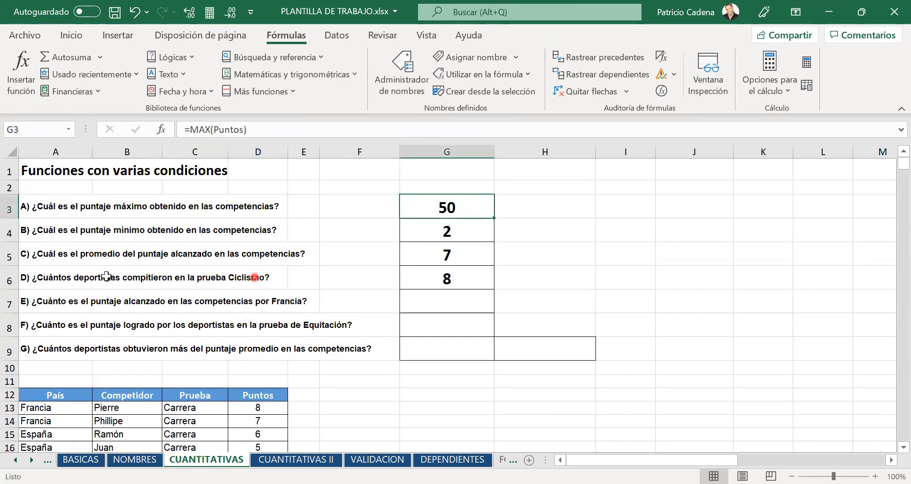
{"action": "left_click", "coordinate": [443, 277]}
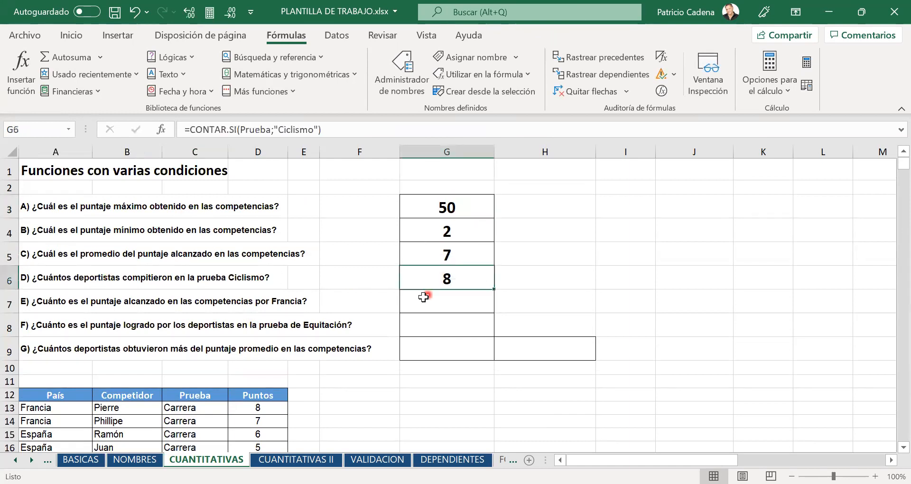
- Examine the first records of the competition table and the answers from G3 down, ending on the empty answer cell G7
{"action": "scroll", "coordinate": [323, 269], "scroll_direction": "down", "scroll_amount": 1}
{"action": "scroll", "coordinate": [323, 269], "scroll_direction": "down", "scroll_amount": 1}
{"action": "scroll", "coordinate": [265, 390], "scroll_direction": "up", "scroll_amount": 2}
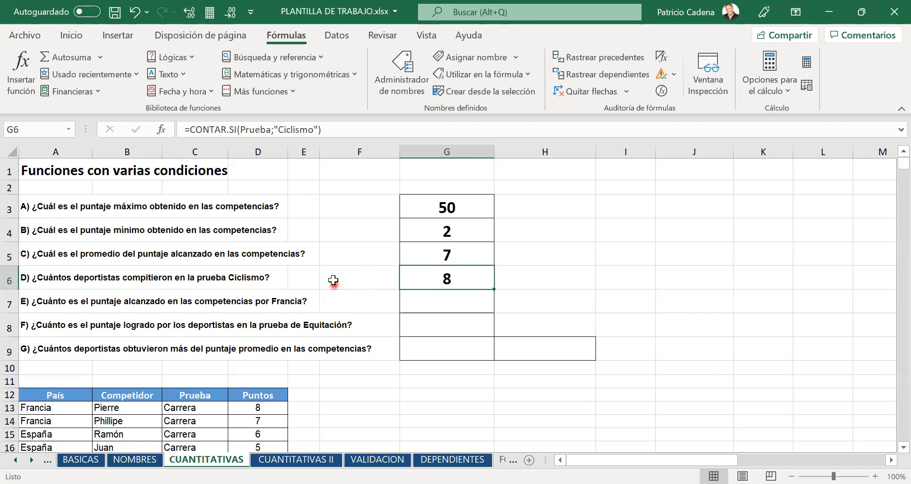
{"action": "scroll", "coordinate": [332, 280], "scroll_direction": "down", "scroll_amount": 2}
{"action": "left_click", "coordinate": [209, 355]}
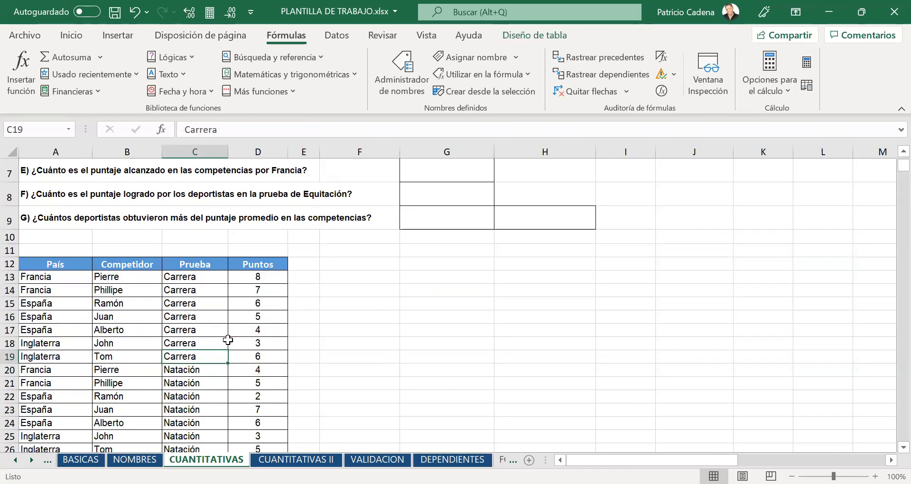
{"action": "scroll", "coordinate": [228, 340], "scroll_direction": "up", "scroll_amount": 2}
{"action": "left_click_drag", "start_coordinate": [469, 205], "coordinate": [469, 304]}
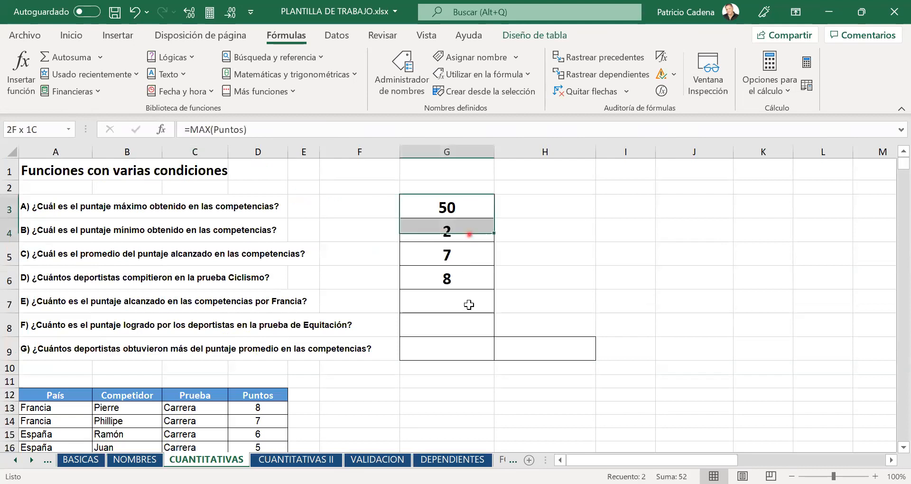
{"action": "left_click", "coordinate": [469, 304]}
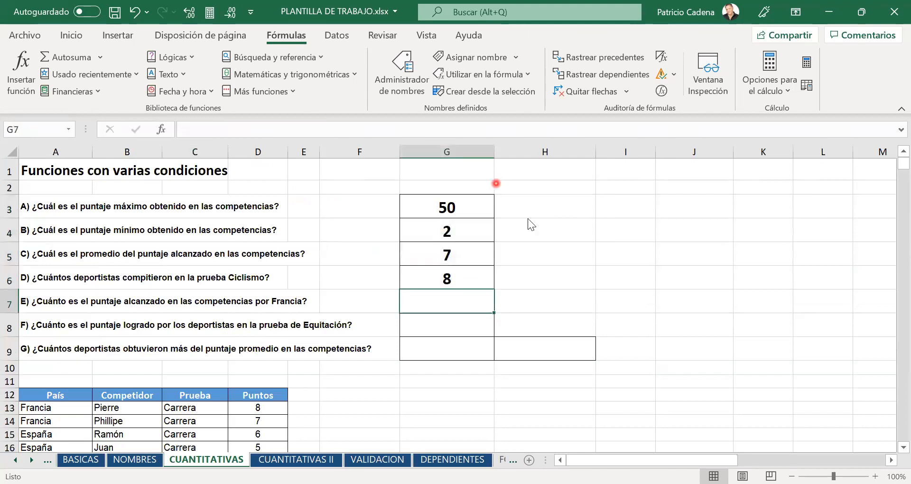